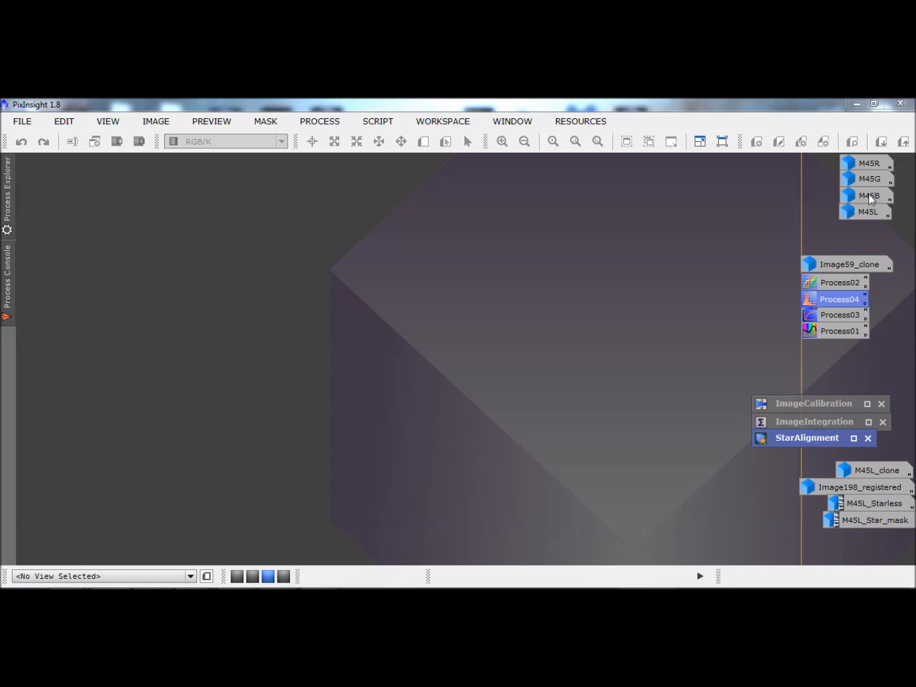
# Open the M45R, M45G and M45B images and apply a ScreenTransferFunction auto stretch to each one.
pyautogui.moveTo(867, 194)
pyautogui.doubleClick(868, 163)
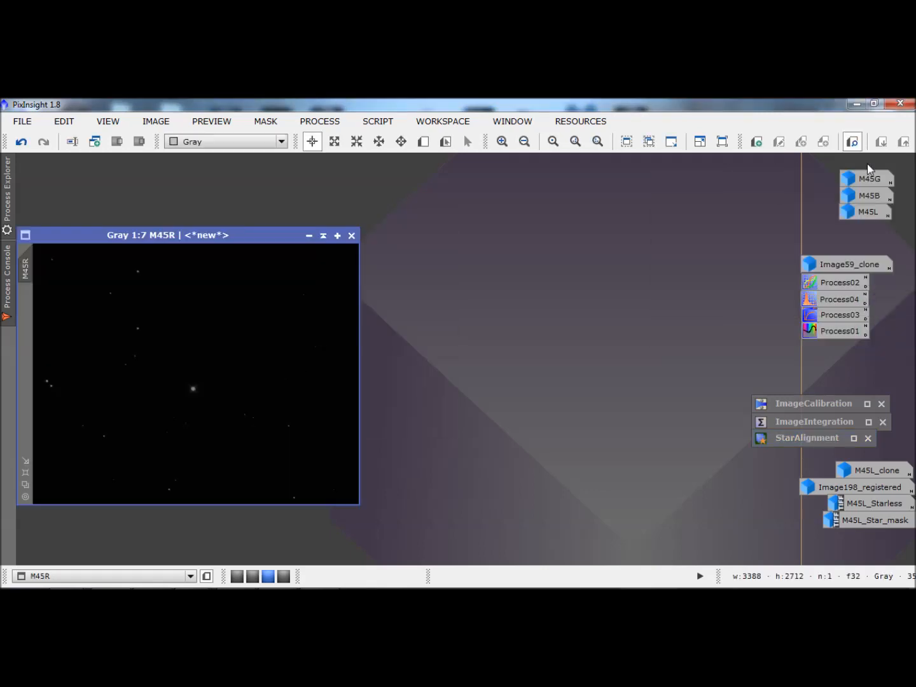
pyautogui.doubleClick(826, 317)
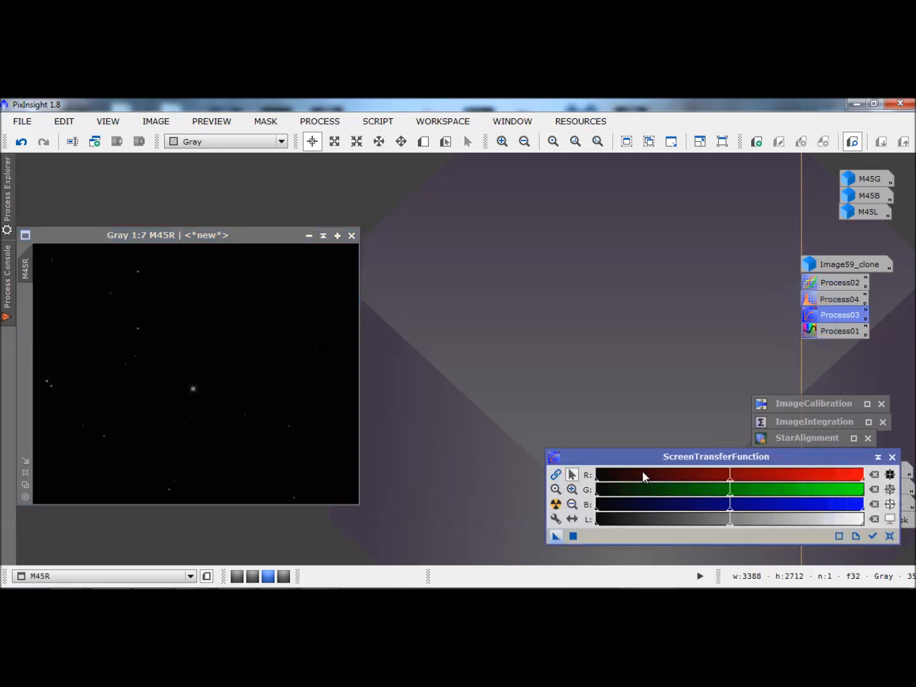
pyautogui.click(557, 504)
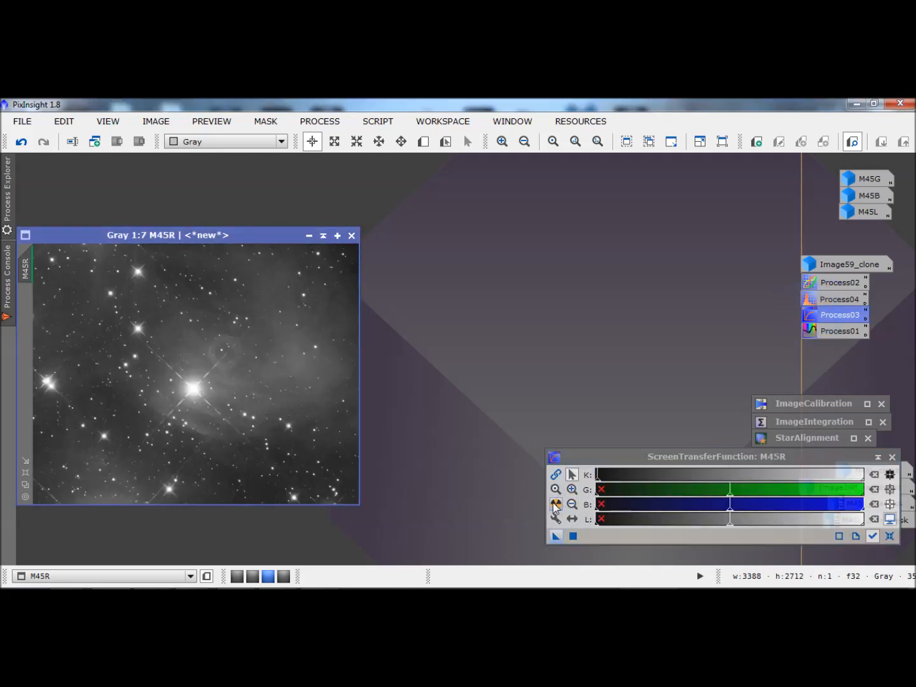
pyautogui.doubleClick(851, 176)
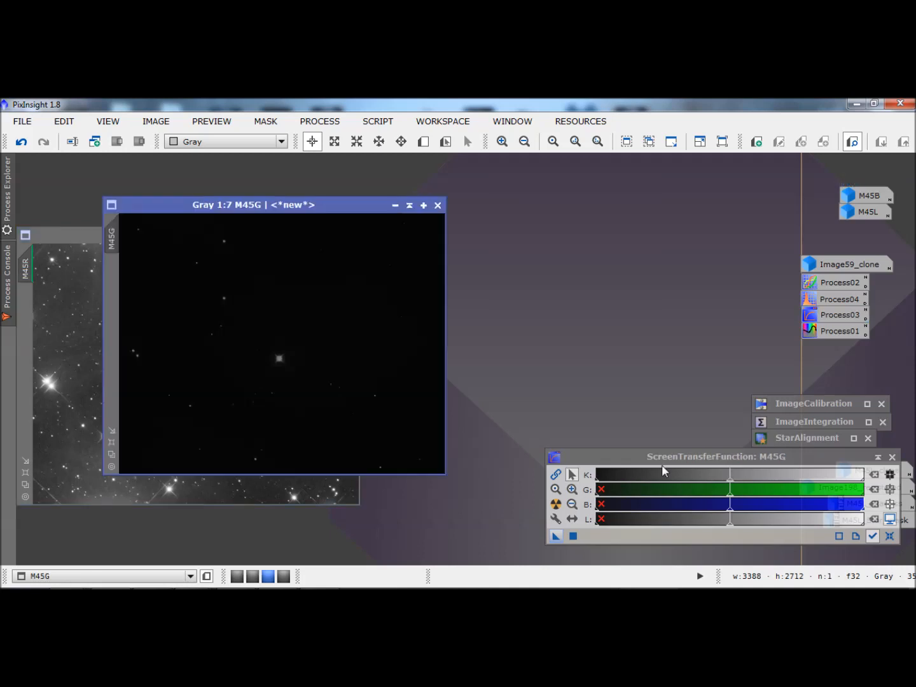
pyautogui.click(556, 504)
pyautogui.doubleClick(854, 195)
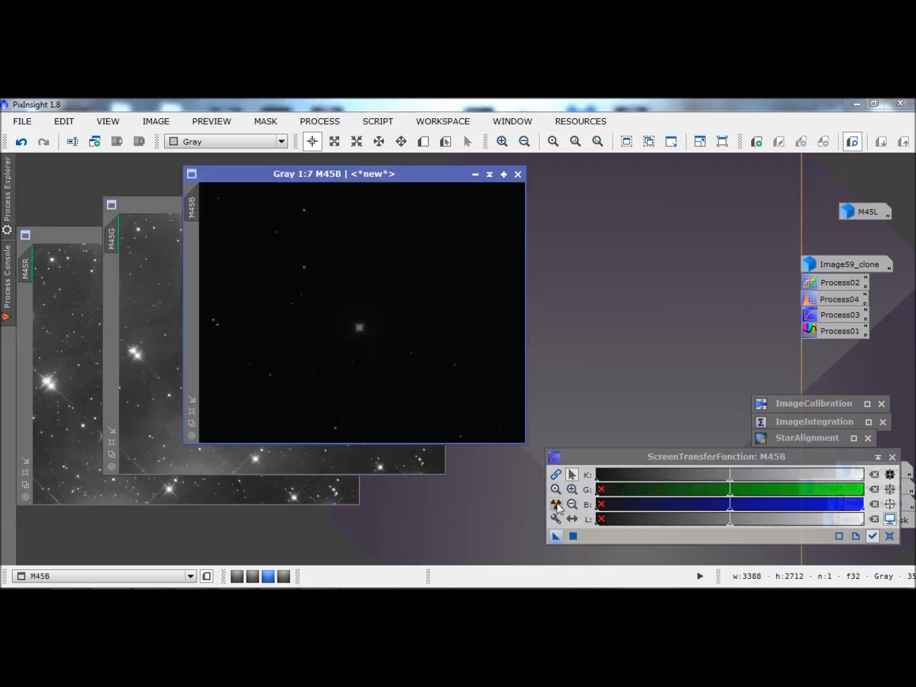
pyautogui.click(556, 504)
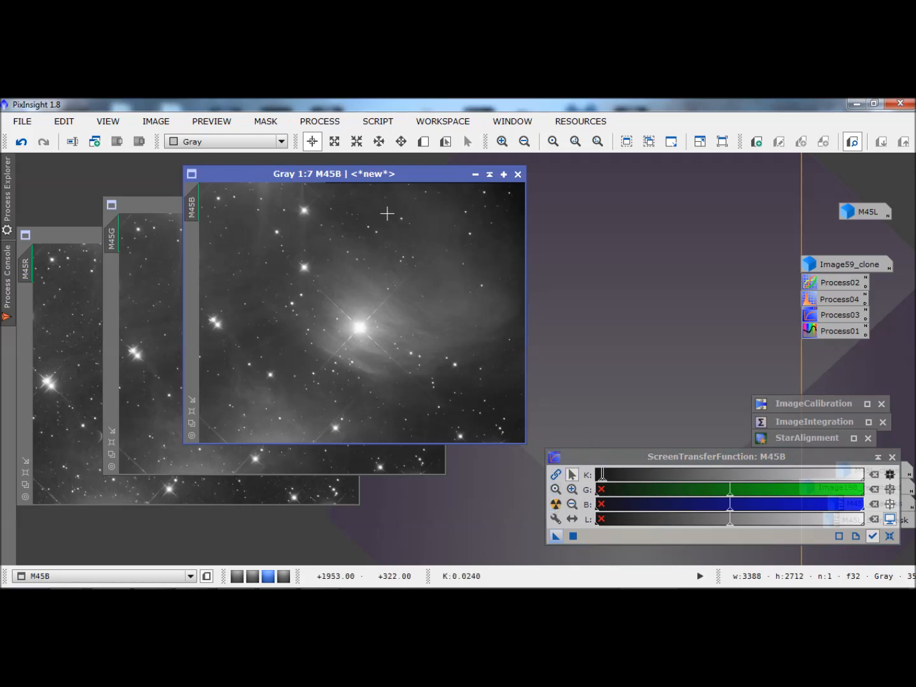
# Minimize the M45B, M45G and M45R image windows to icons.
pyautogui.click(476, 173)
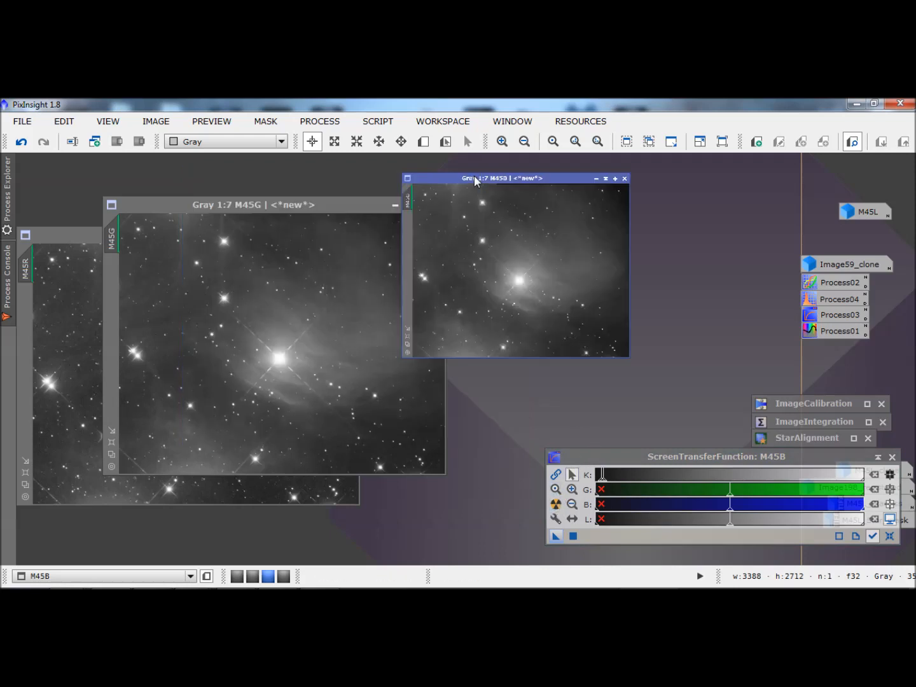
pyautogui.click(394, 205)
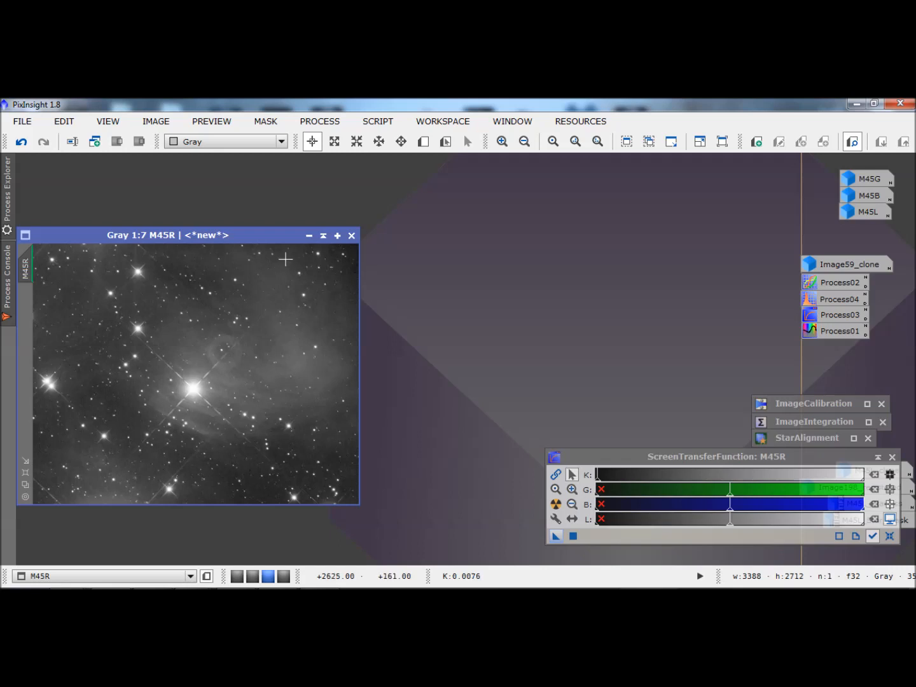
pyautogui.click(305, 234)
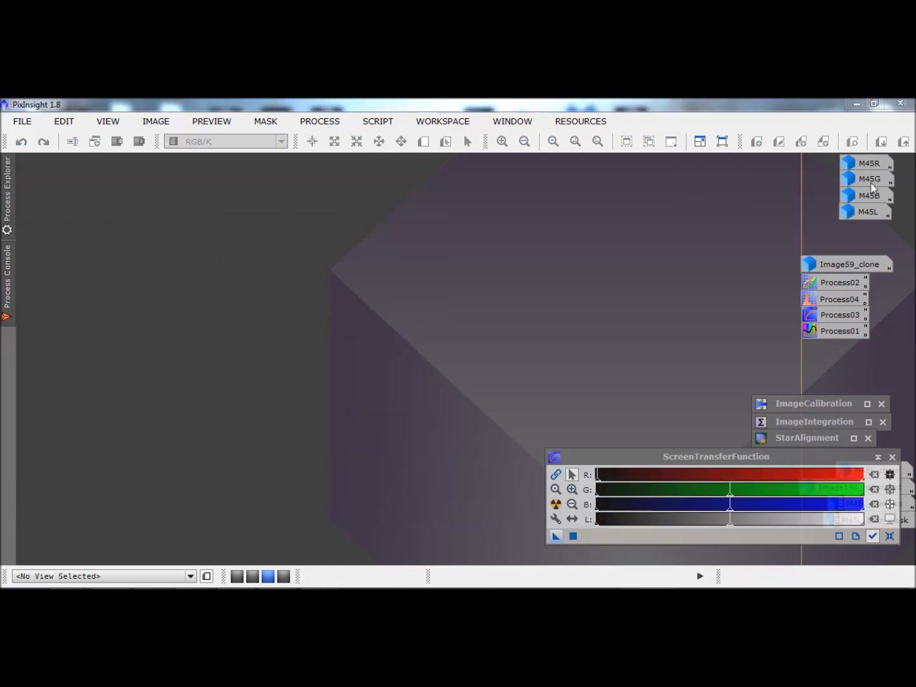
# View the M45L luminance image with its screen stretch reset and auto stretched again, and minimize it.
pyautogui.moveTo(867, 210)
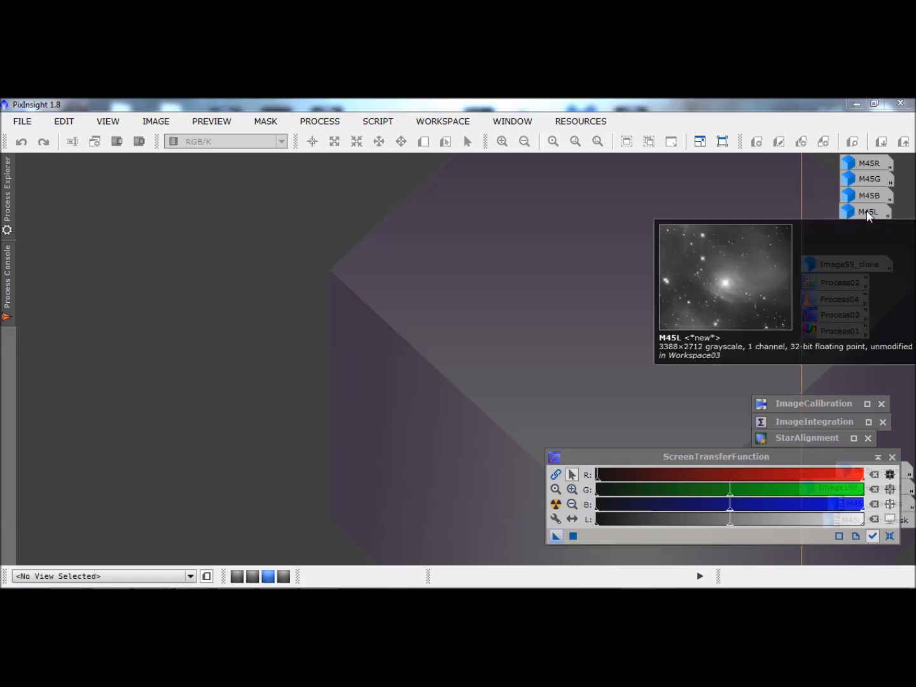
pyautogui.doubleClick(866, 211)
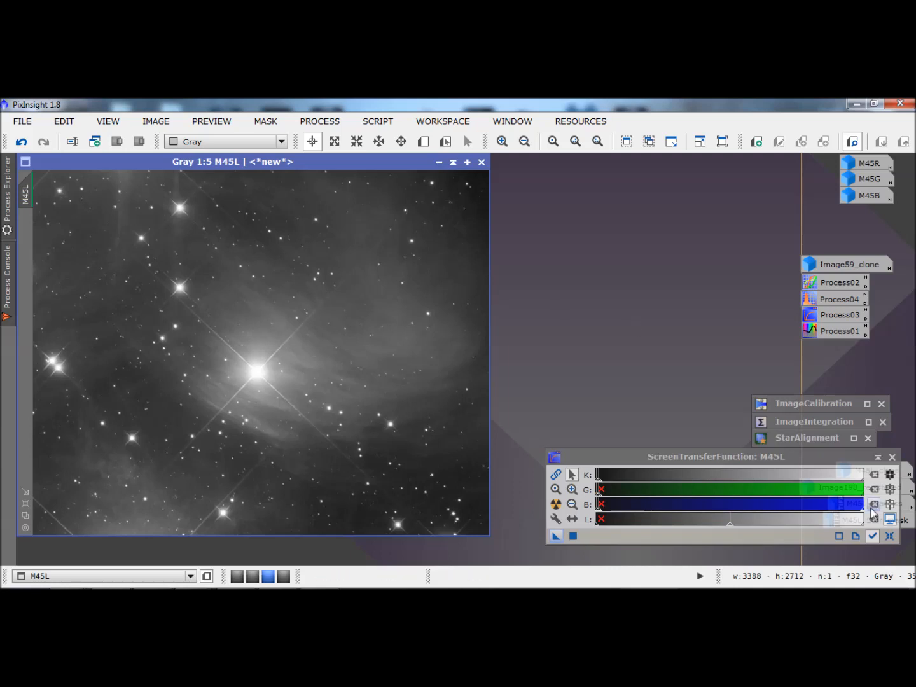
pyautogui.click(890, 536)
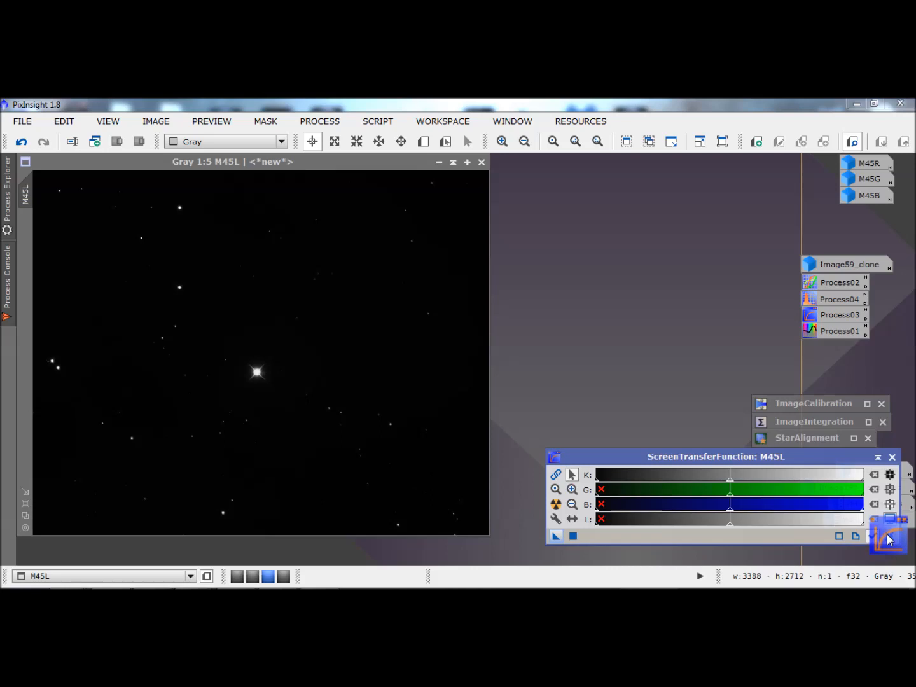
pyautogui.click(557, 506)
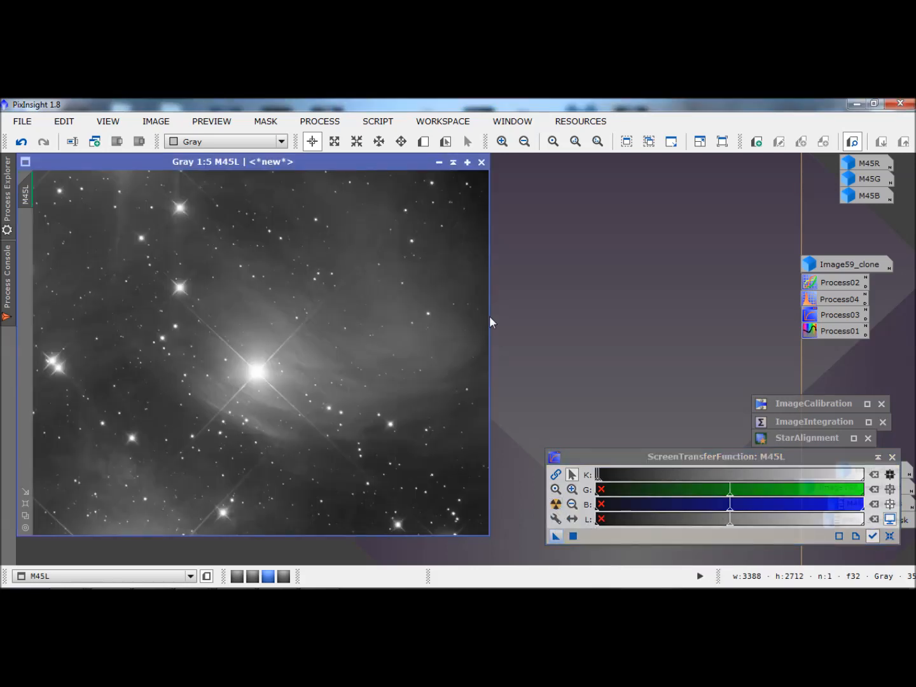
pyautogui.click(439, 163)
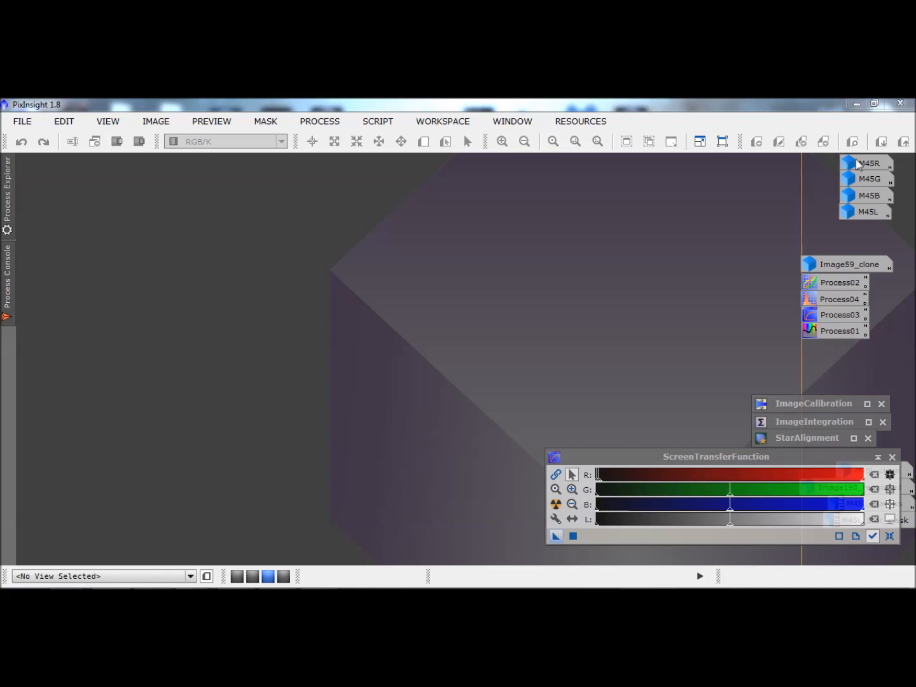
# Open the ChannelCombination process and reset its source images to defaults.
pyautogui.moveTo(863, 166)
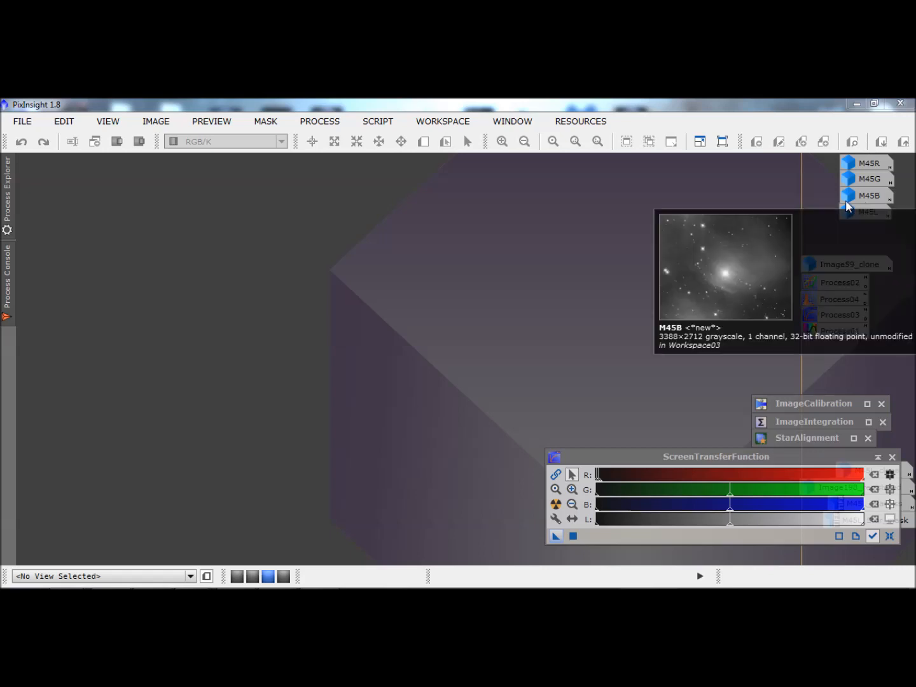
pyautogui.click(317, 122)
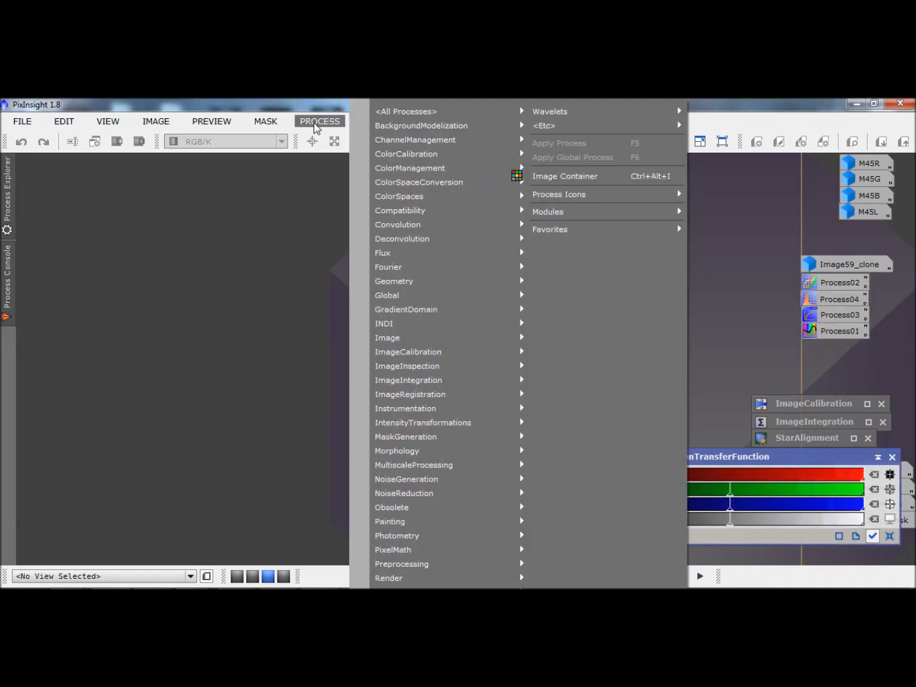
pyautogui.moveTo(381, 141)
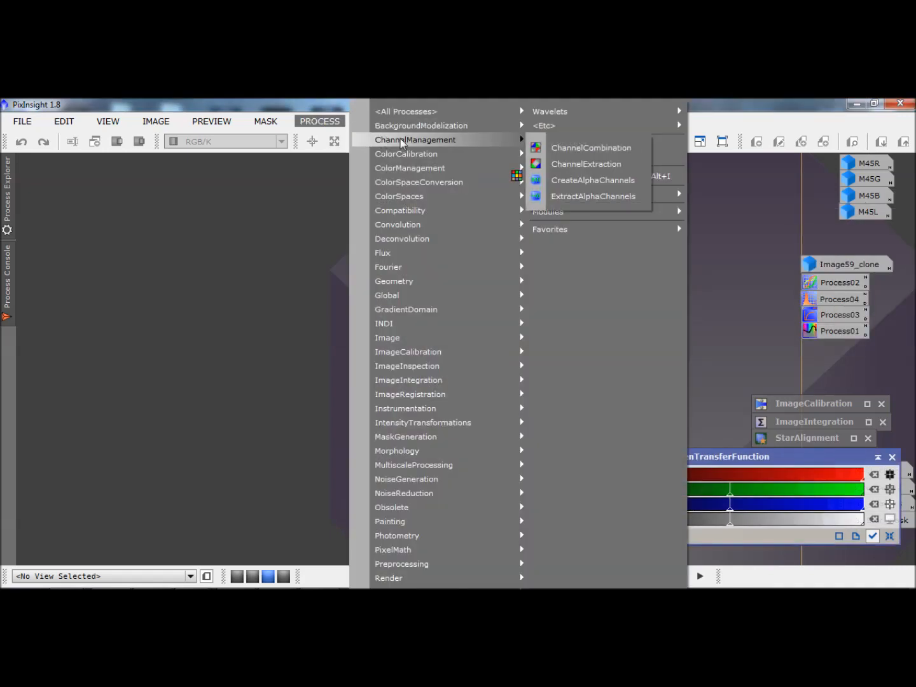
pyautogui.click(569, 150)
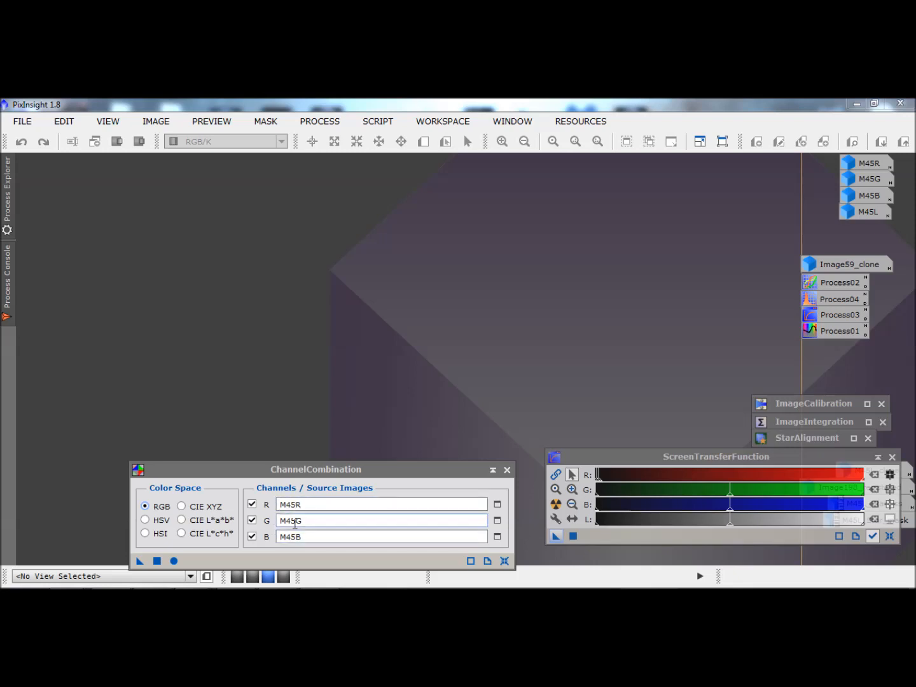
pyautogui.click(504, 561)
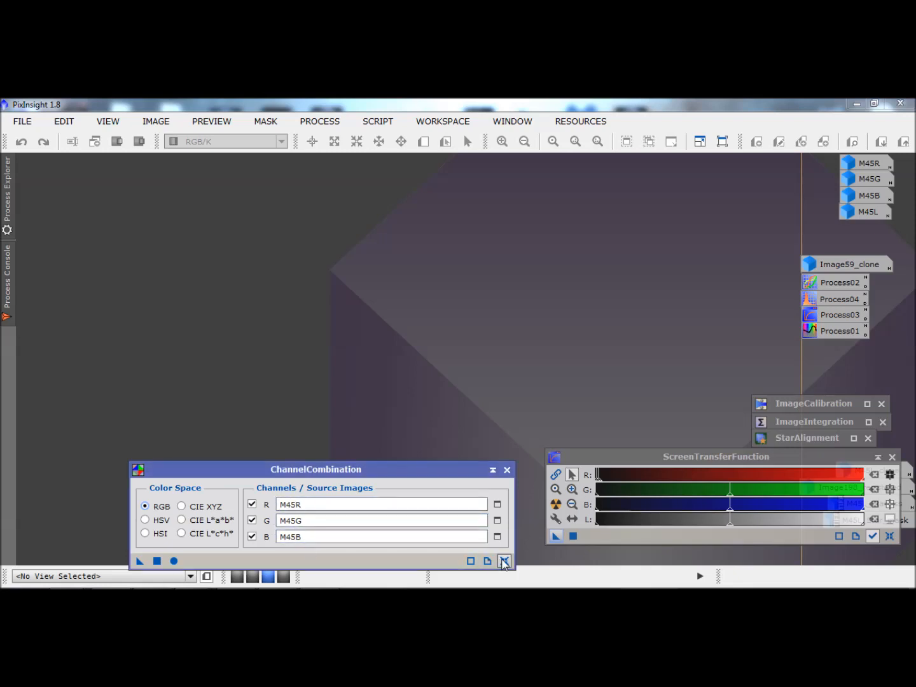
# Assign M45R, M45G and M45B to the red, green and blue channels and create the combined RGB image.
pyautogui.click(498, 507)
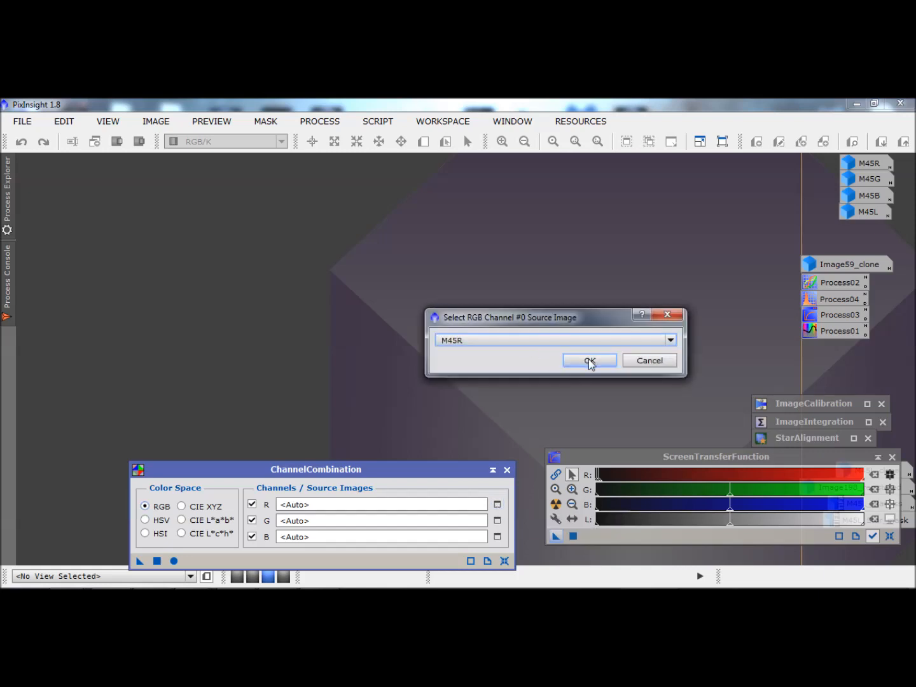
pyautogui.click(589, 361)
pyautogui.click(497, 520)
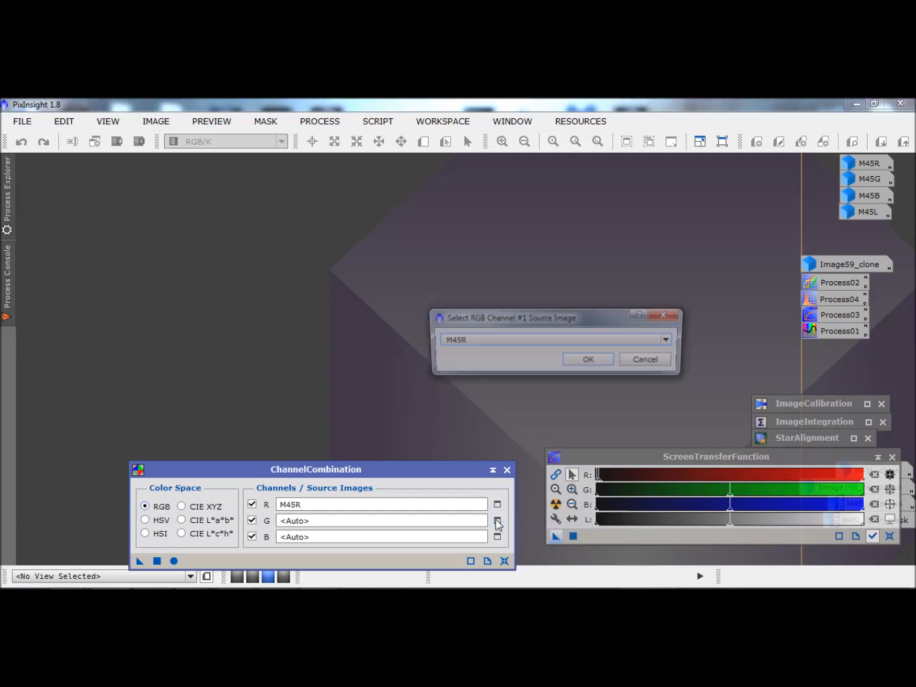
pyautogui.click(502, 344)
pyautogui.click(491, 362)
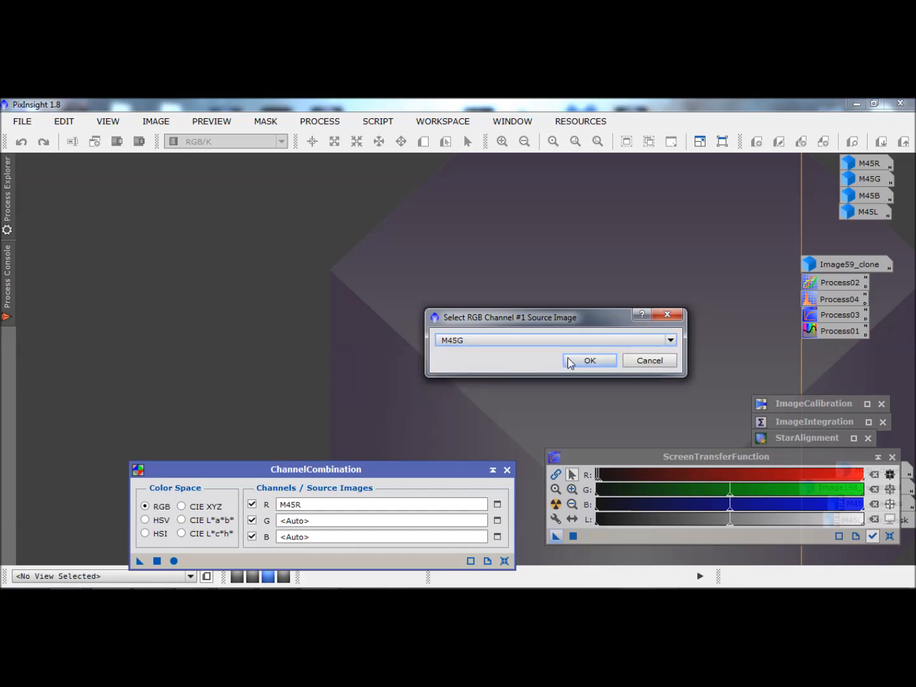
pyautogui.click(569, 361)
pyautogui.click(497, 537)
pyautogui.click(587, 341)
pyautogui.click(519, 375)
pyautogui.click(592, 362)
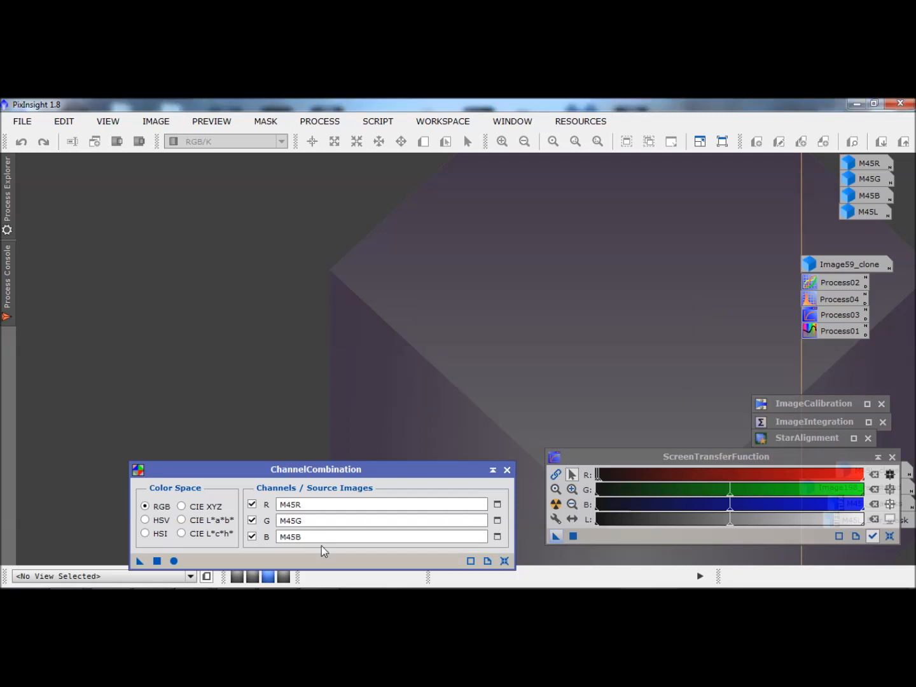
pyautogui.click(174, 560)
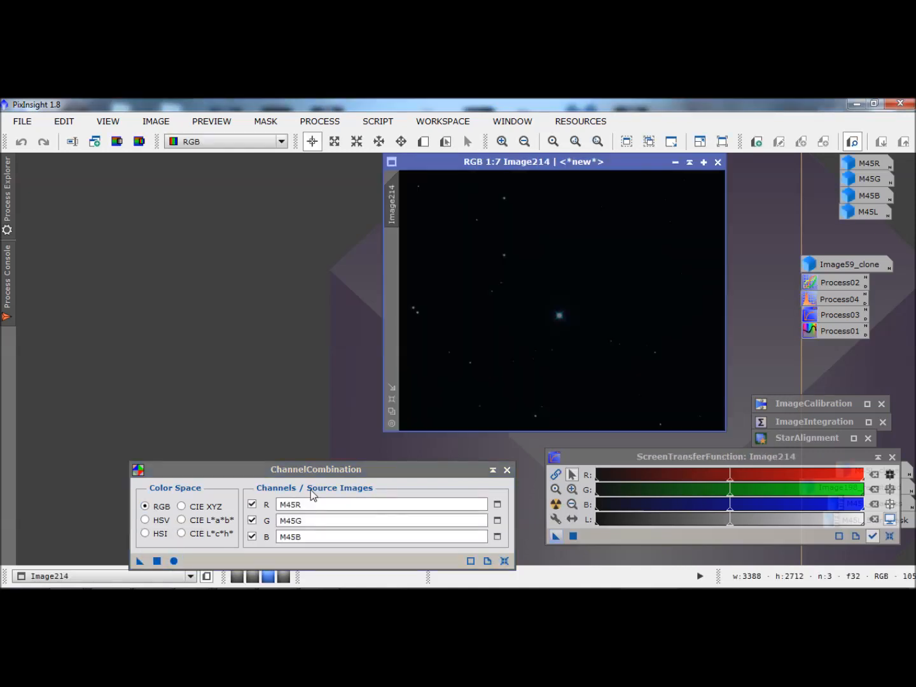
pyautogui.click(507, 473)
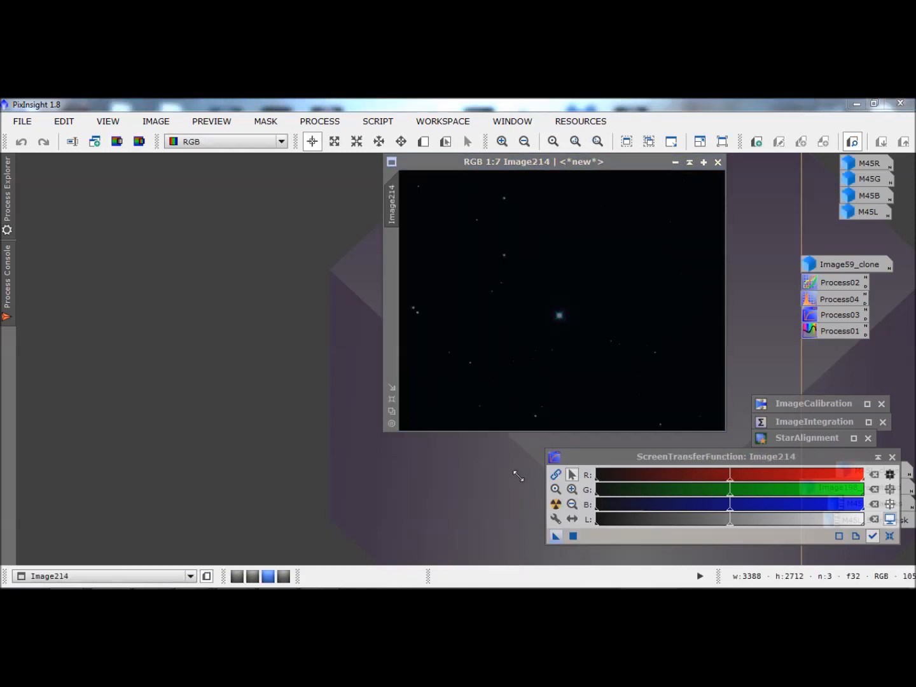
# Auto stretch the combined RGB image with linked channels, and enlarge its window to 1:5 at the workspace's edge.
pyautogui.click(556, 474)
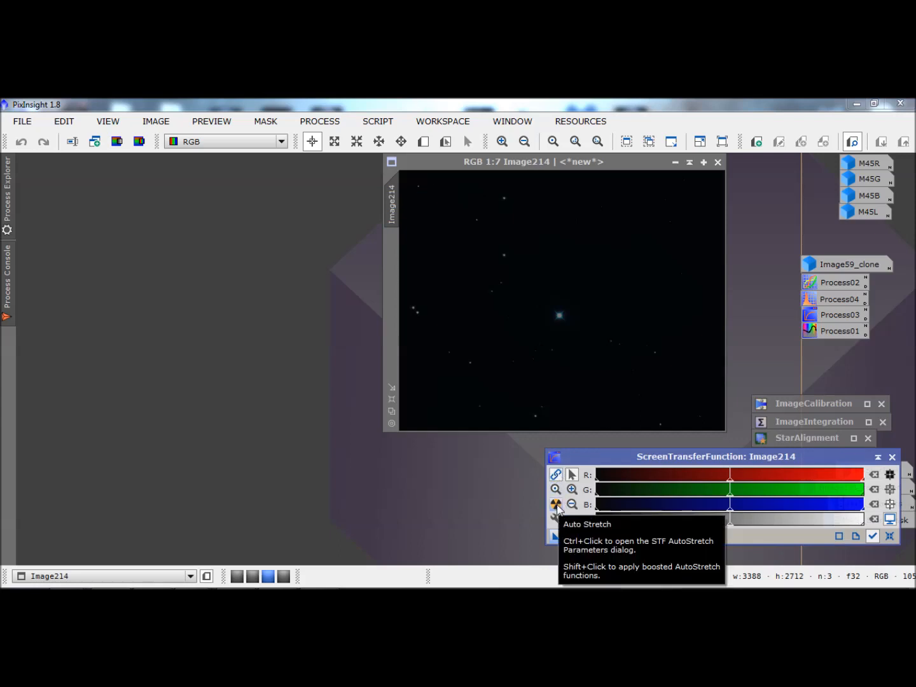
pyautogui.click(556, 505)
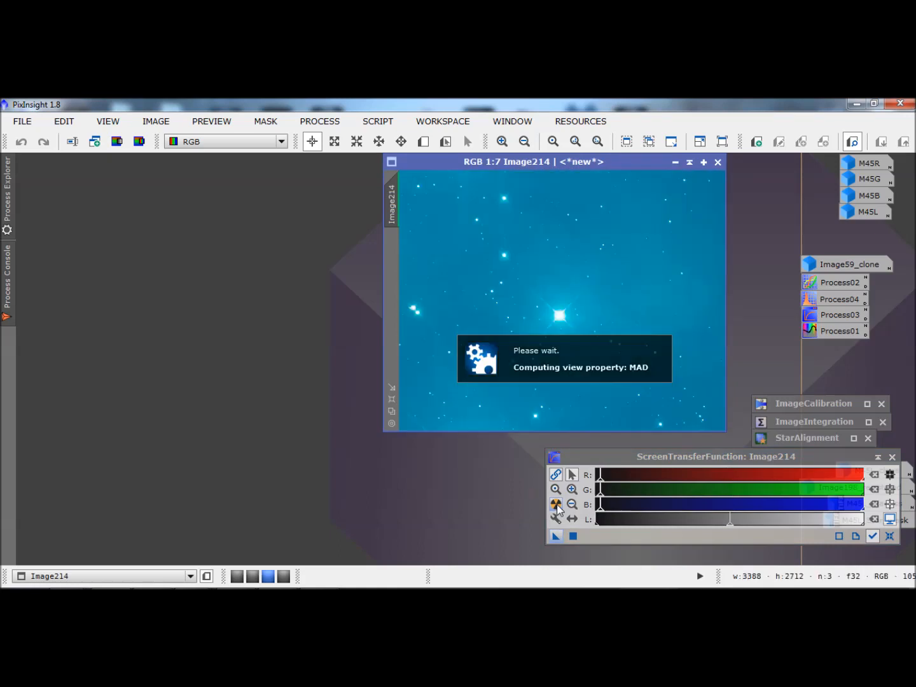
pyautogui.click(392, 398)
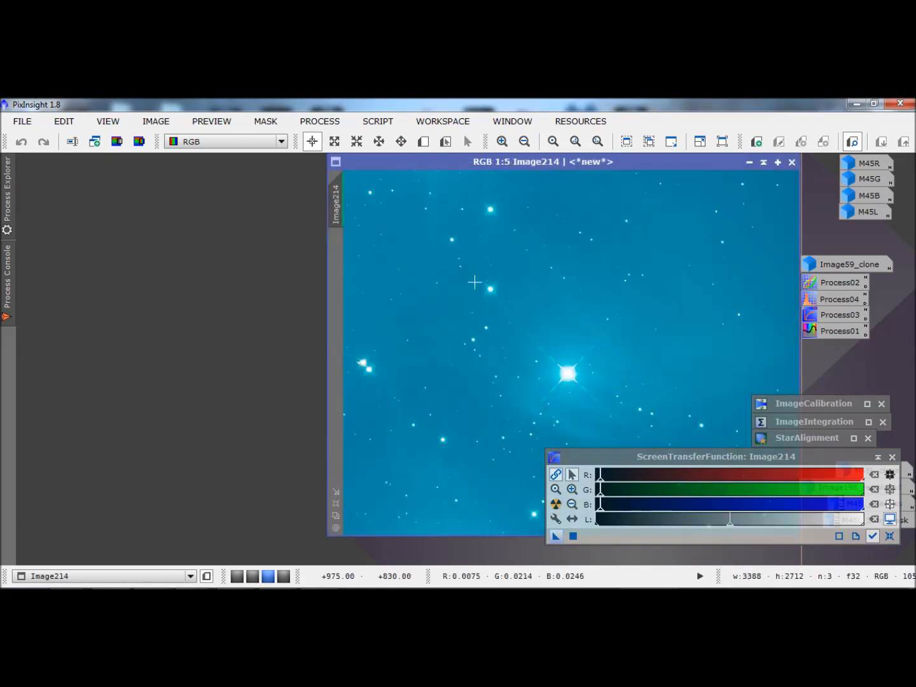
pyautogui.moveTo(516, 161); pyautogui.dragTo(205, 164)
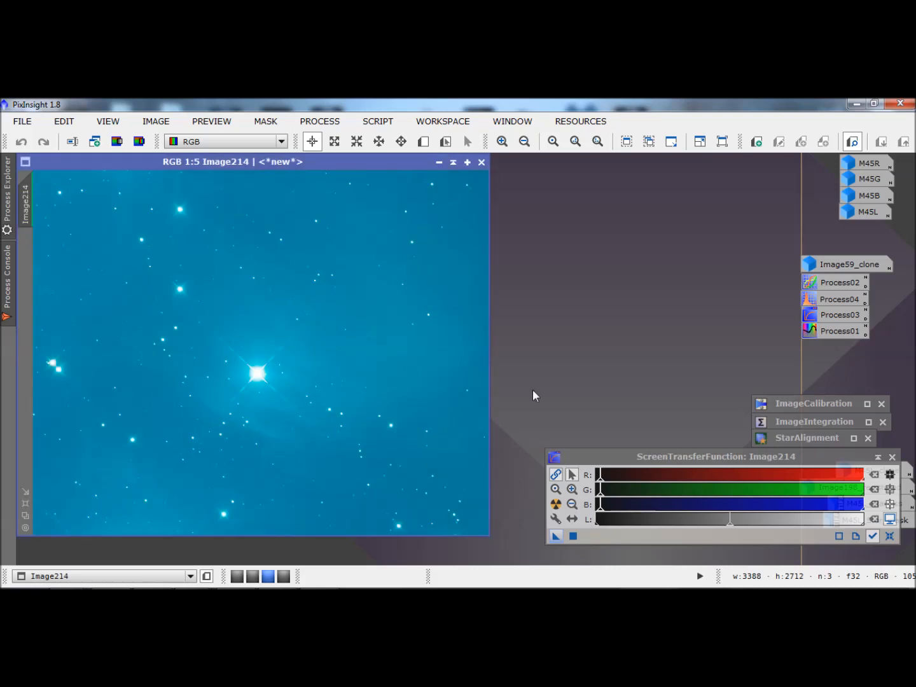
# Unlink the RGB channels in ScreenTransferFunction and auto stretch the combined image again.
pyautogui.click(558, 480)
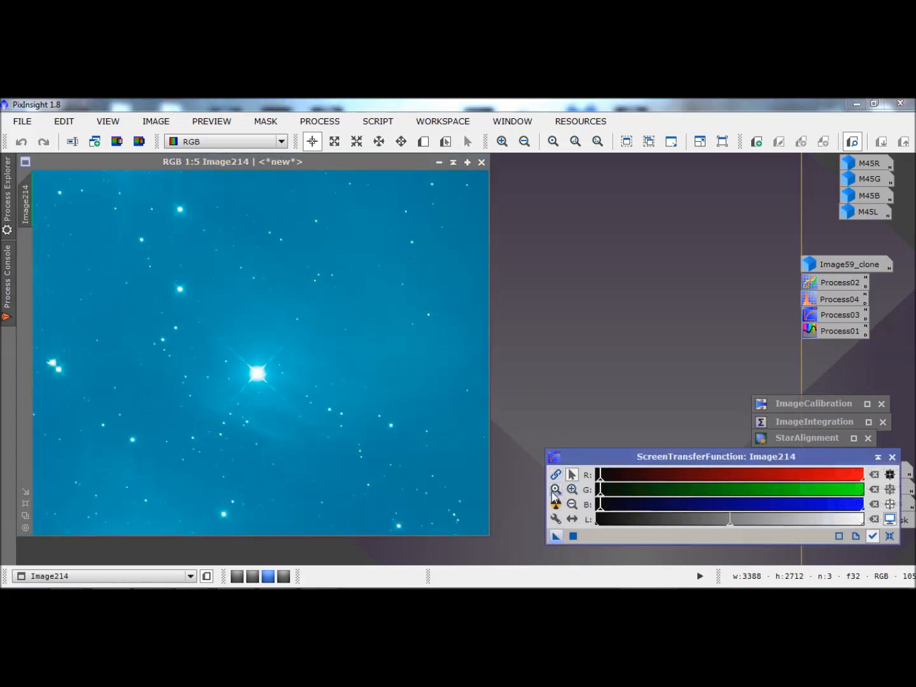
pyautogui.click(556, 506)
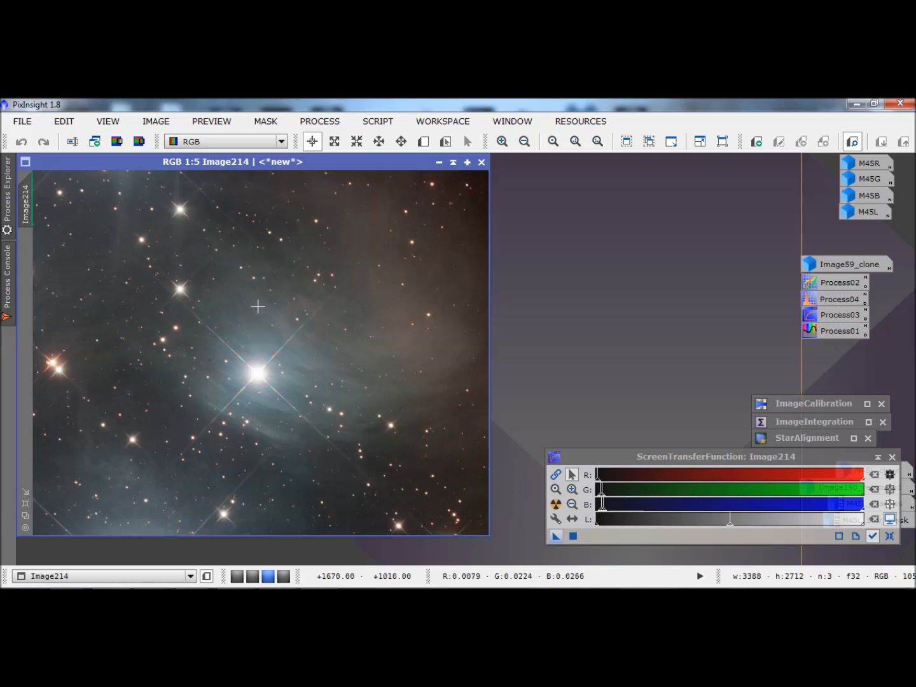
# Open HistogramTransformation with Image214 as its view and collapse the ScreenTransferFunction window.
pyautogui.doubleClick(820, 298)
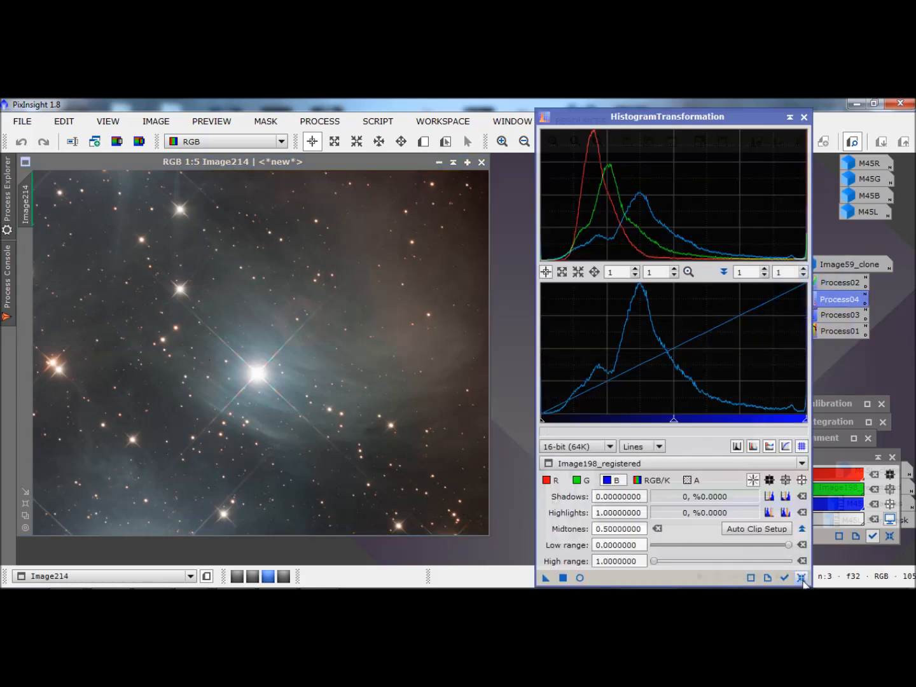
pyautogui.click(638, 465)
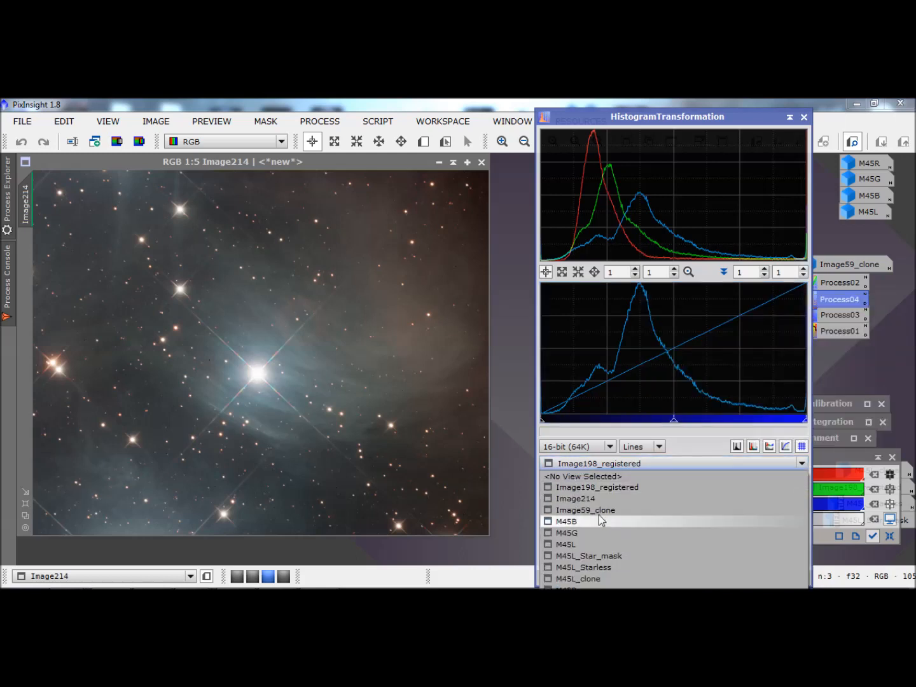
pyautogui.click(598, 499)
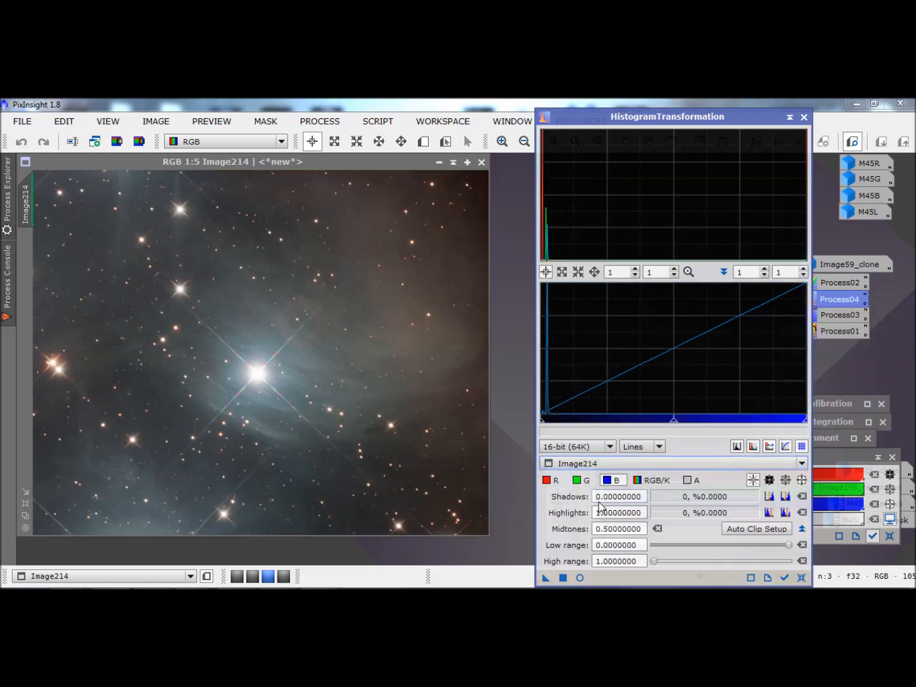
pyautogui.click(832, 461)
pyautogui.doubleClick(831, 462)
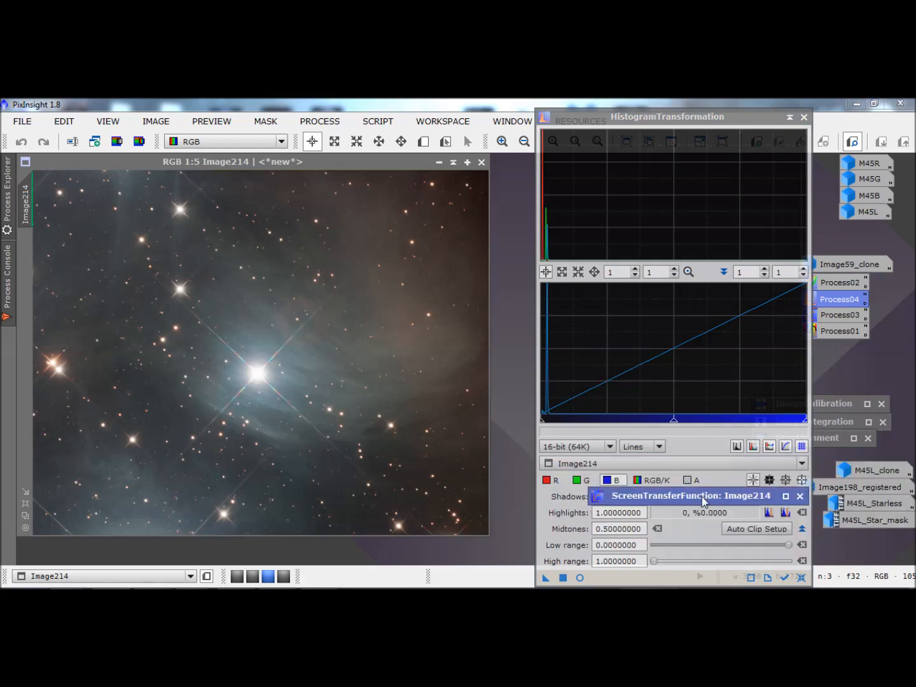
# Transfer Image214's auto stretch to HistogramTransformation, reset its screen stretch, and apply the histogram transformation to Image214.
pyautogui.click(789, 495)
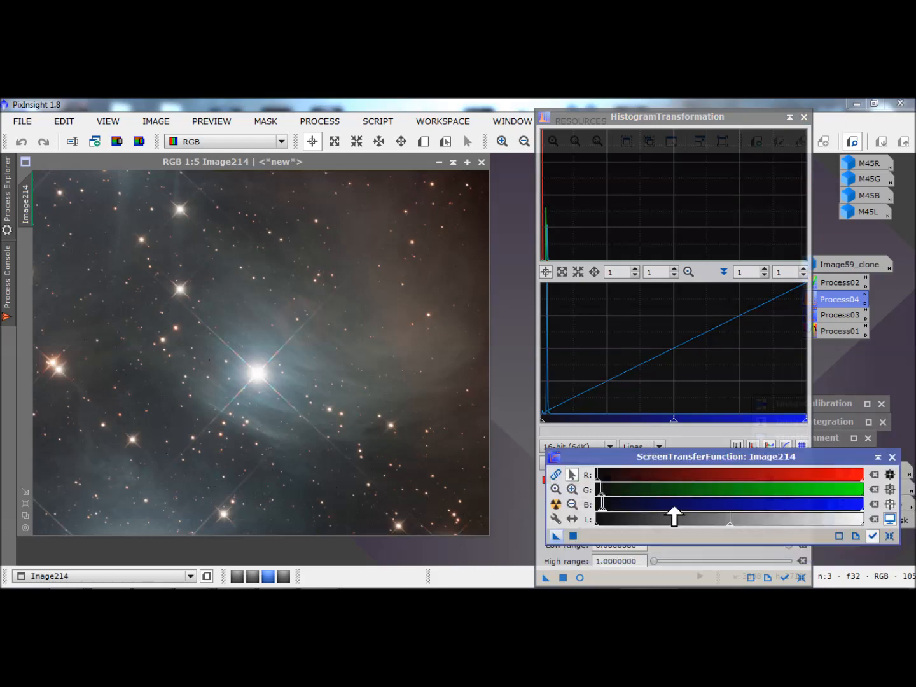
pyautogui.click(557, 505)
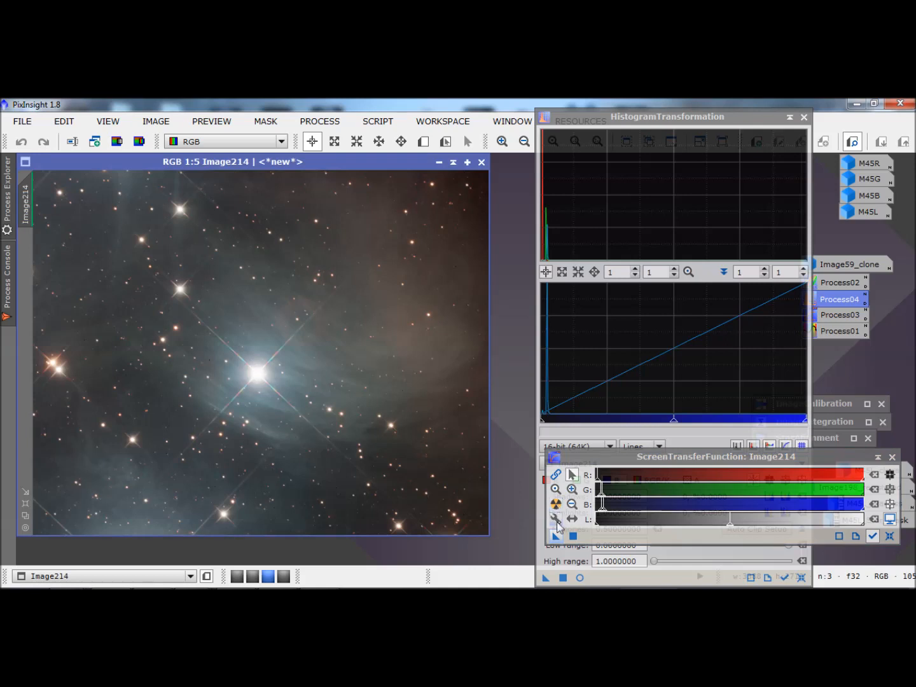
pyautogui.moveTo(556, 538); pyautogui.dragTo(607, 582)
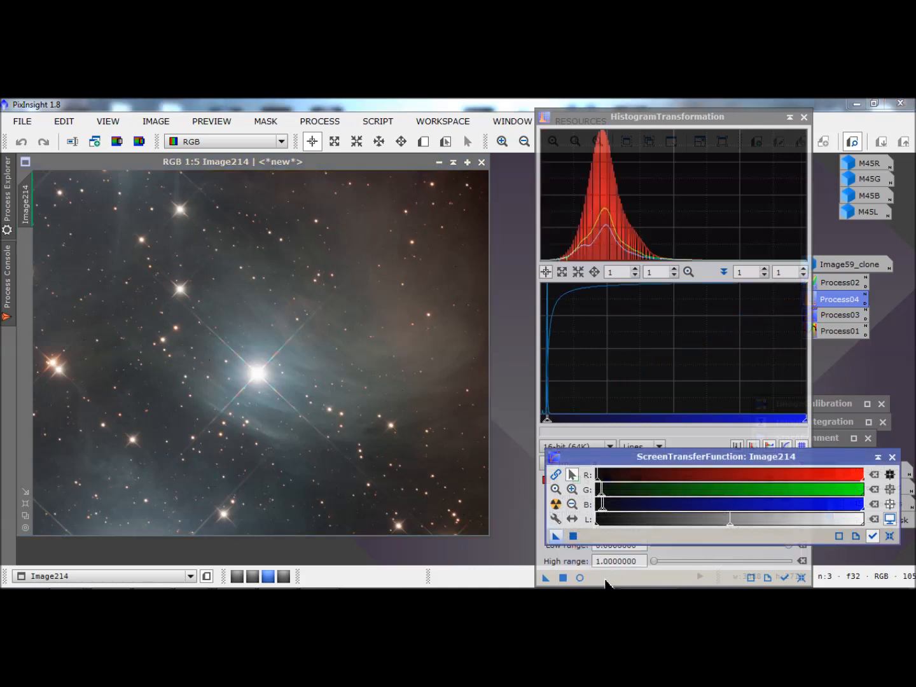
pyautogui.click(890, 536)
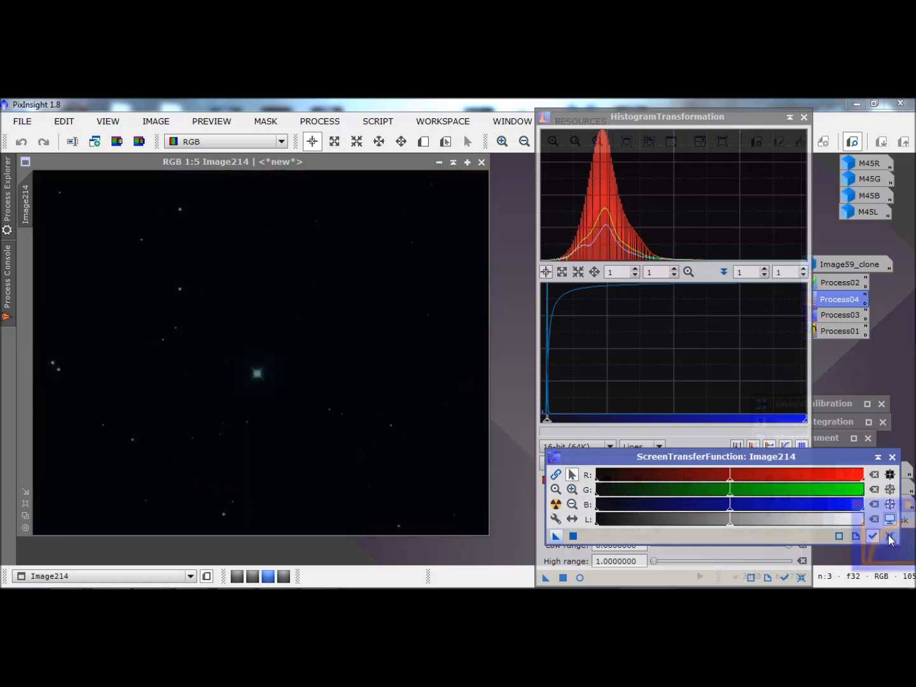
pyautogui.click(563, 577)
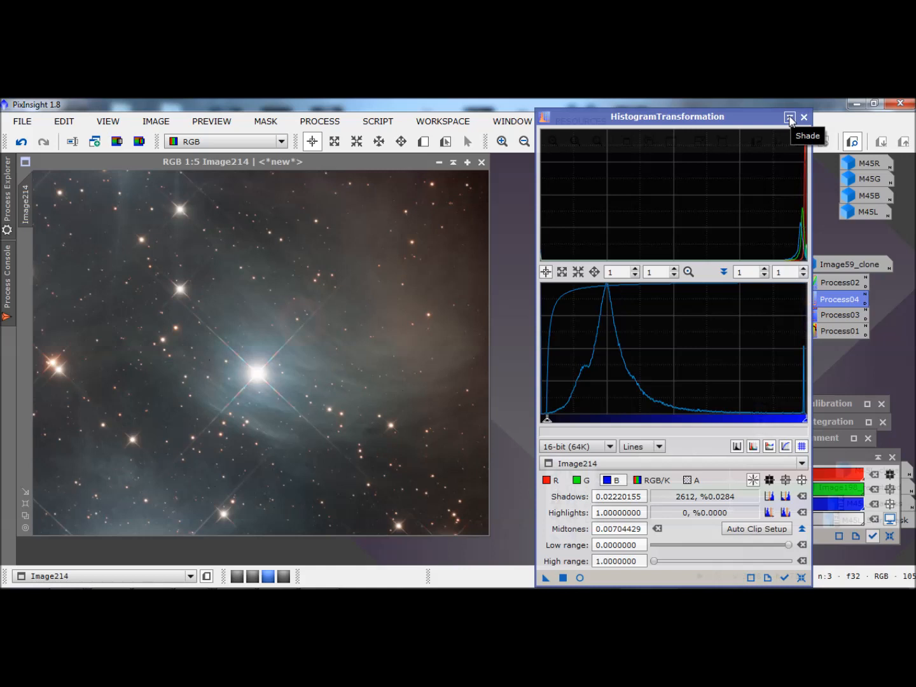
# Restore the M45L image window and make M45L the view in HistogramTransformation.
pyautogui.moveTo(871, 219)
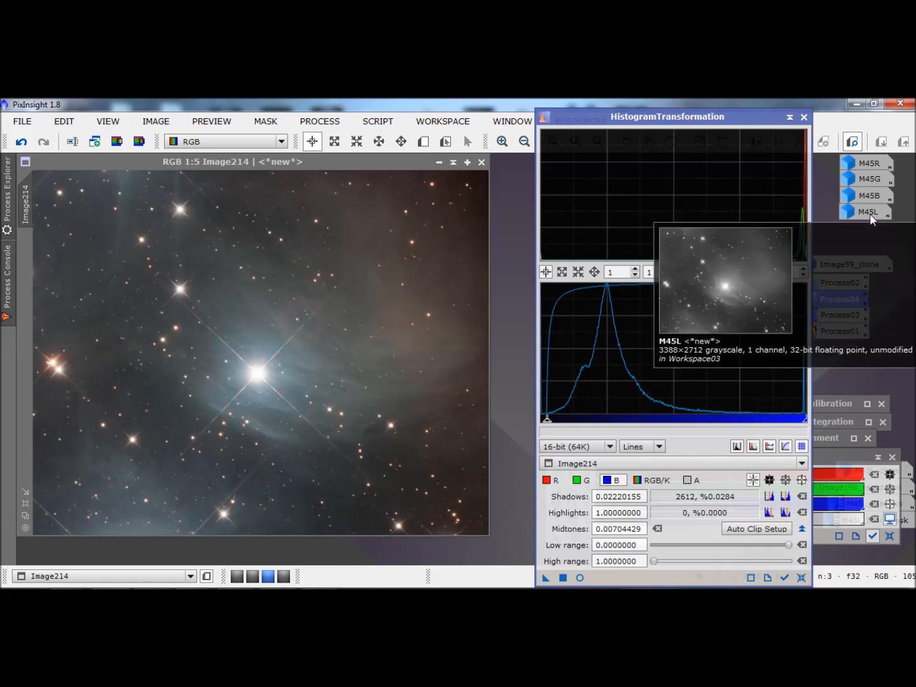
pyautogui.doubleClick(870, 213)
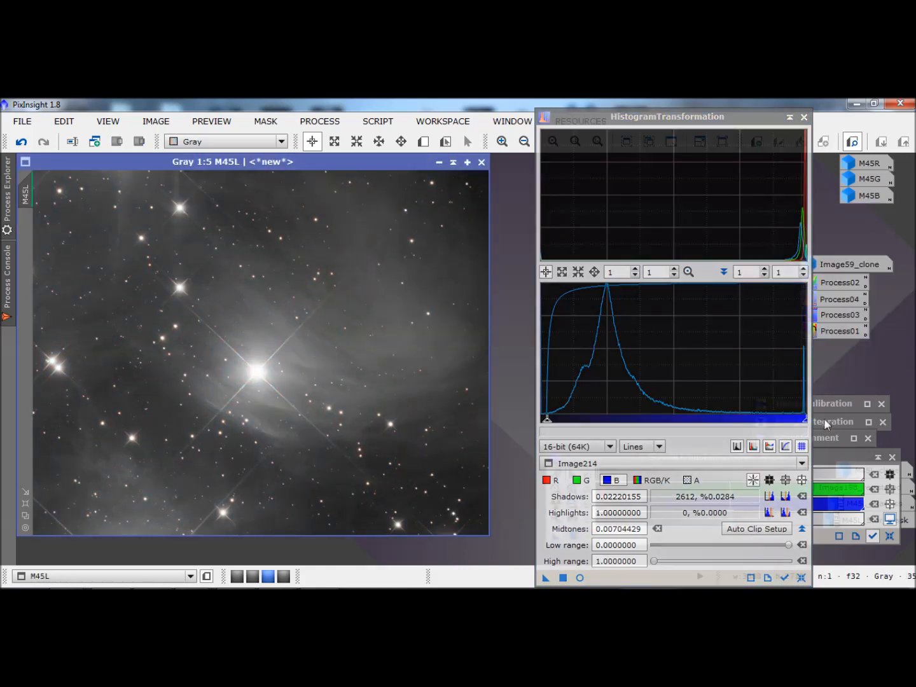
pyautogui.click(670, 461)
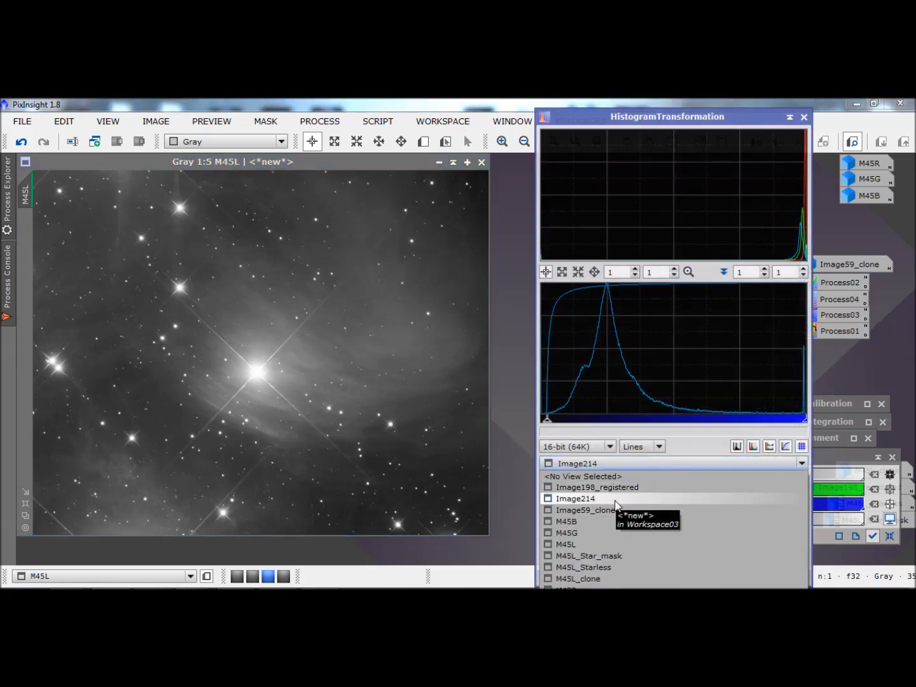
pyautogui.click(611, 542)
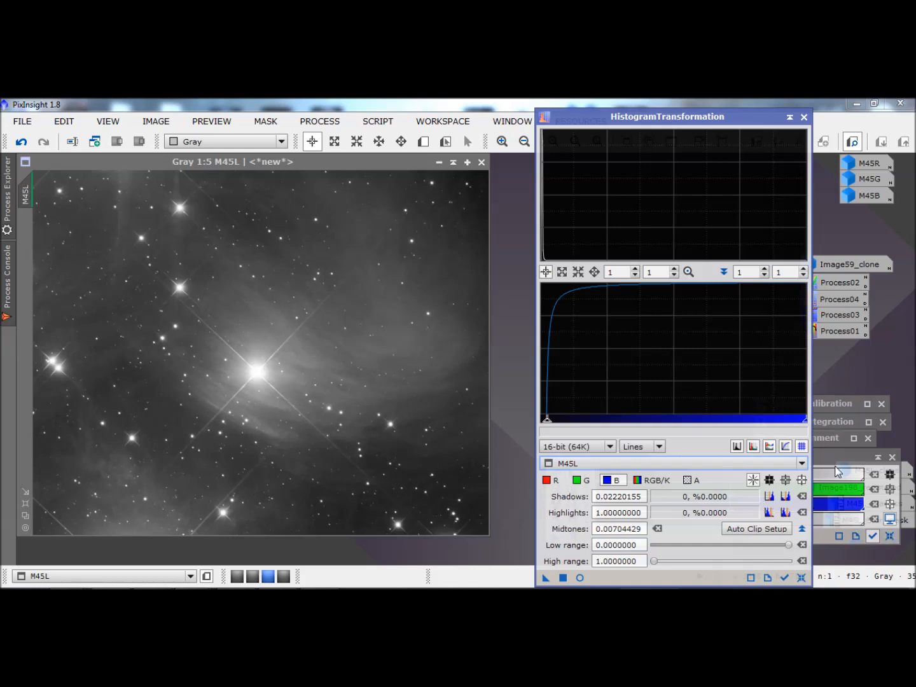
# Transfer M45L's auto stretch to HistogramTransformation, apply it to M45L, and reset the image's screen stretch.
pyautogui.click(838, 459)
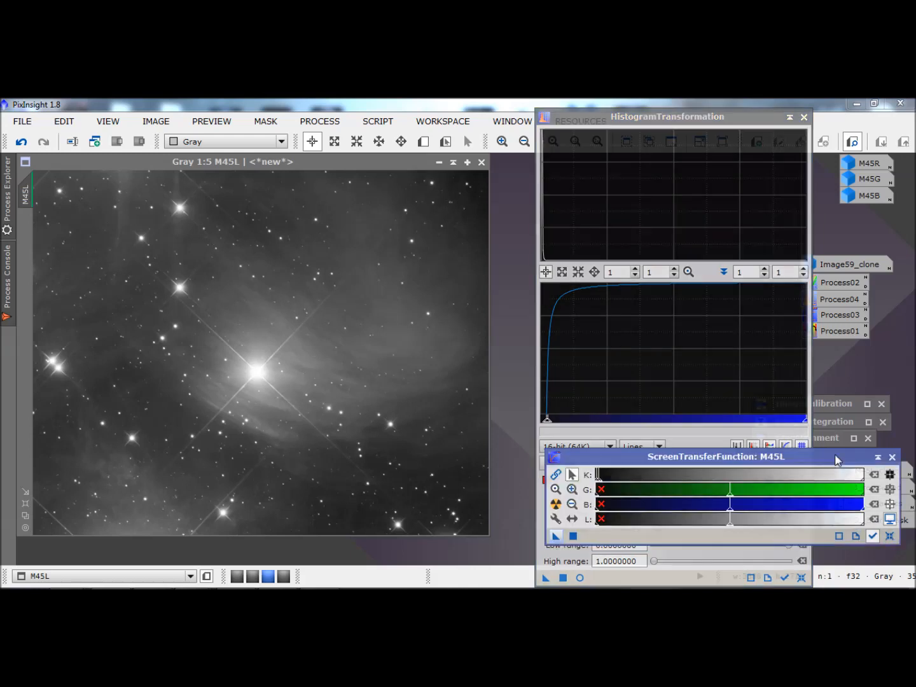
pyautogui.click(555, 505)
pyautogui.click(555, 536)
pyautogui.moveTo(555, 537); pyautogui.dragTo(602, 582)
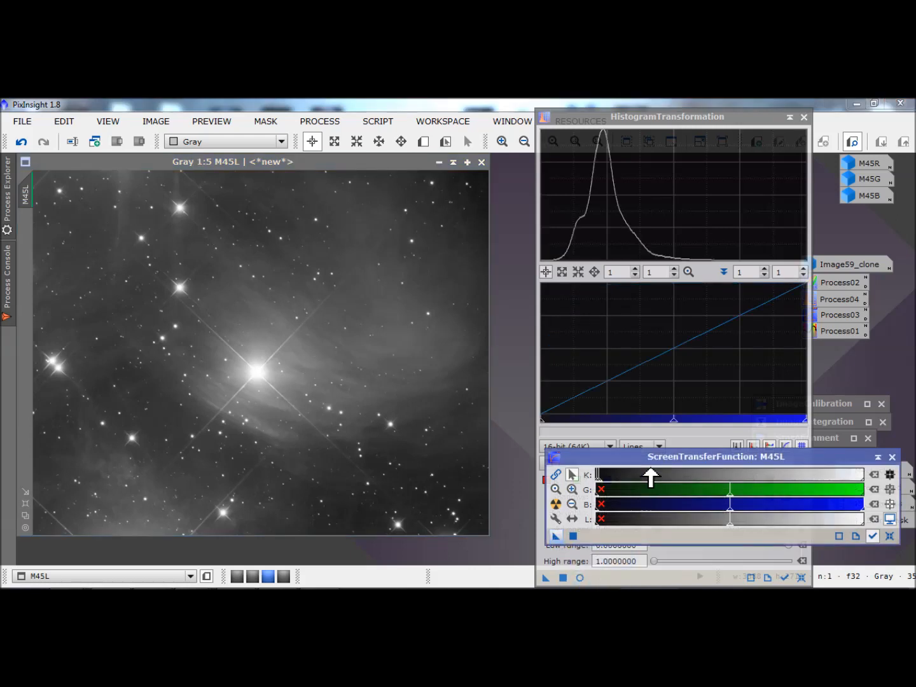
pyautogui.click(563, 578)
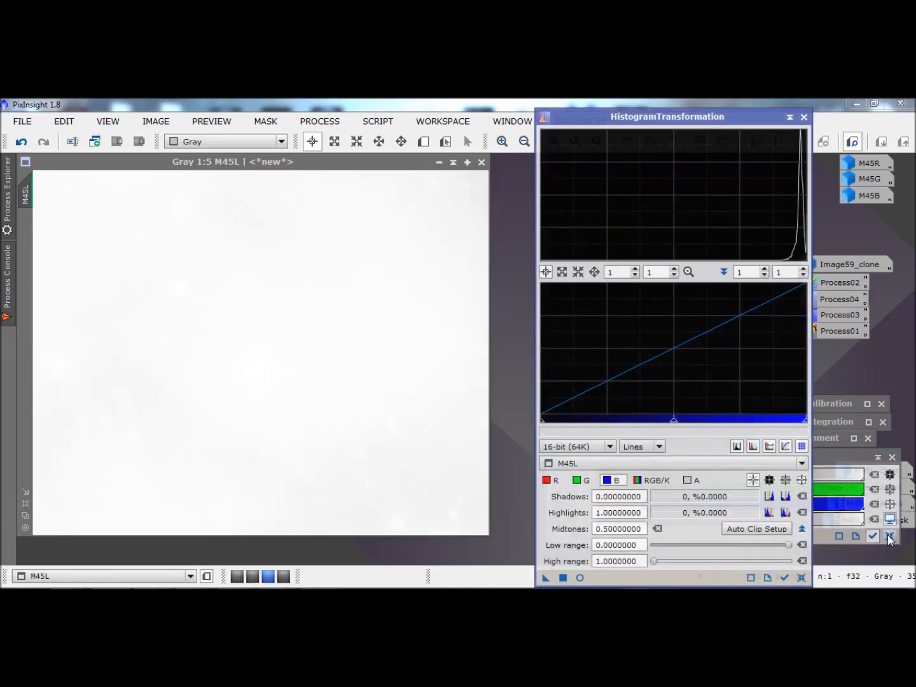
pyautogui.click(890, 537)
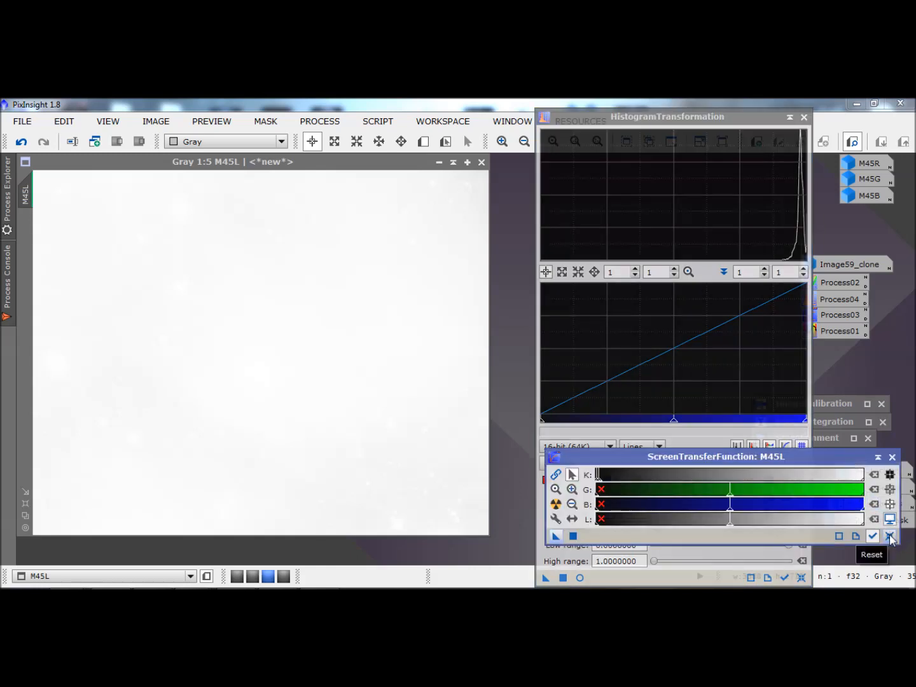
pyautogui.click(890, 537)
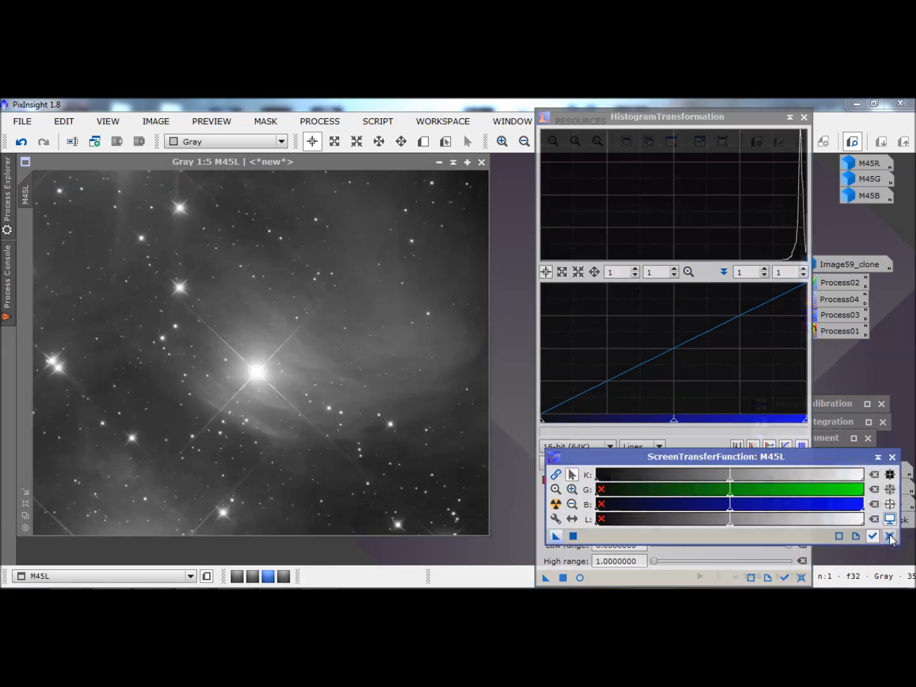
# Close ScreenTransferFunction and HistogramTransformation, and move the M45L window aside so that Image214 shows beside it.
pyautogui.click(893, 455)
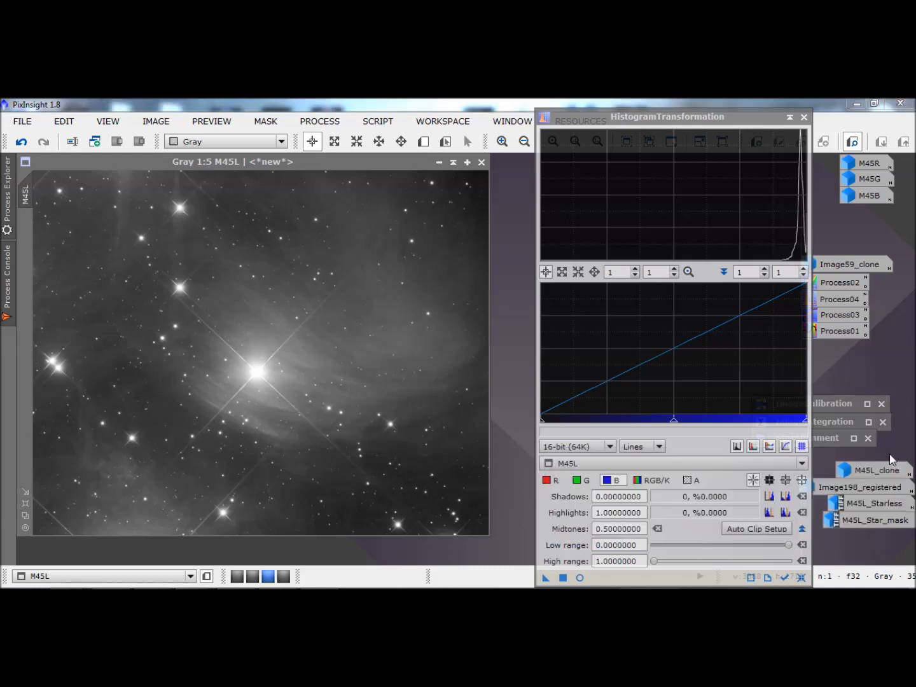
pyautogui.click(805, 118)
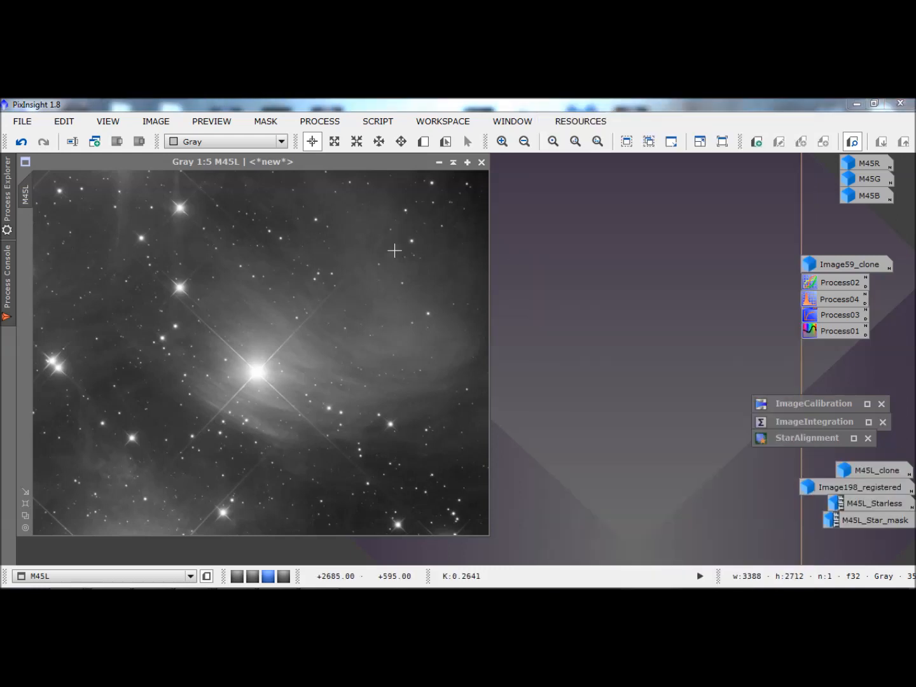
pyautogui.moveTo(320, 163); pyautogui.dragTo(574, 165)
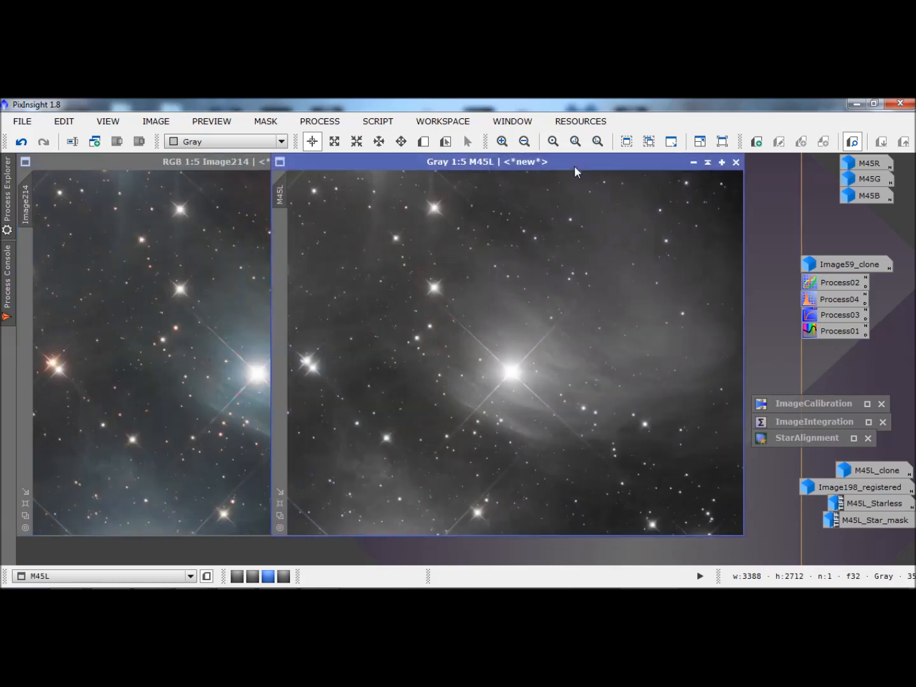
# Examine the reddish-brown dust region of Image214 at 1:3, restore the full 1:5 view, and bring M45L to the front.
pyautogui.click(192, 263)
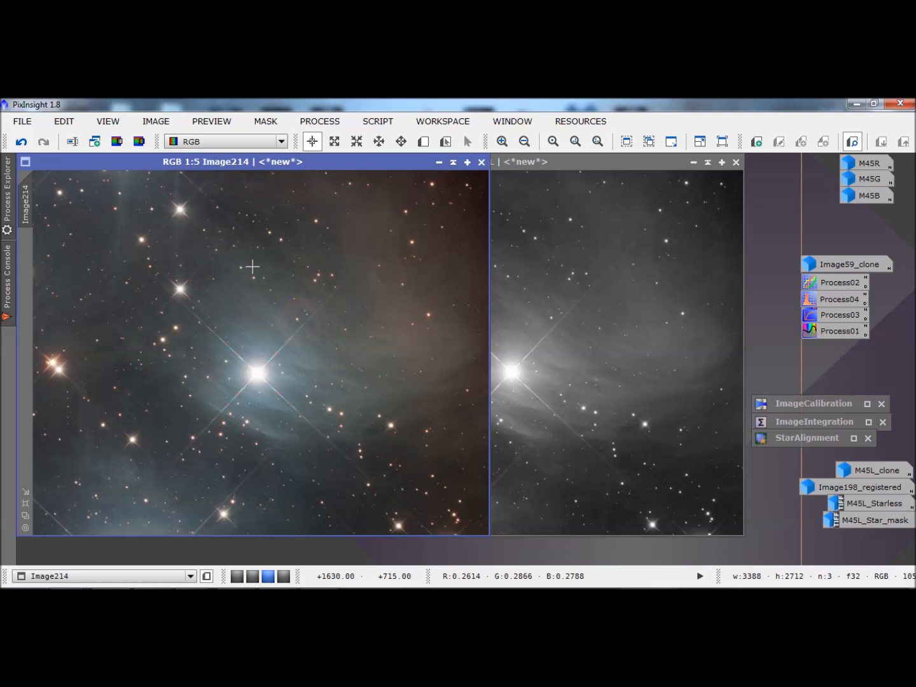
pyautogui.click(501, 141)
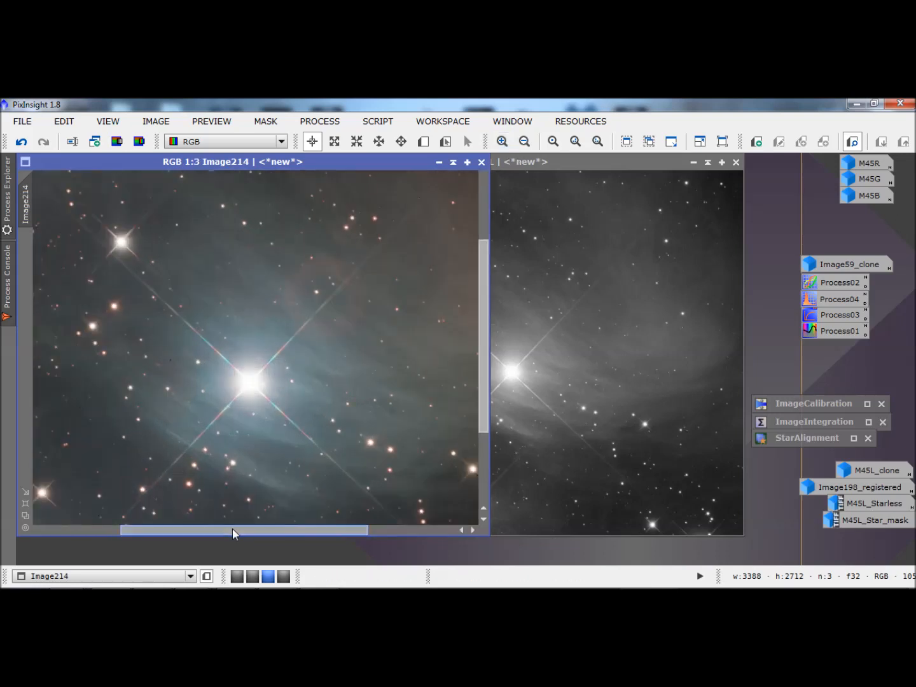
pyautogui.moveTo(233, 532); pyautogui.dragTo(347, 521)
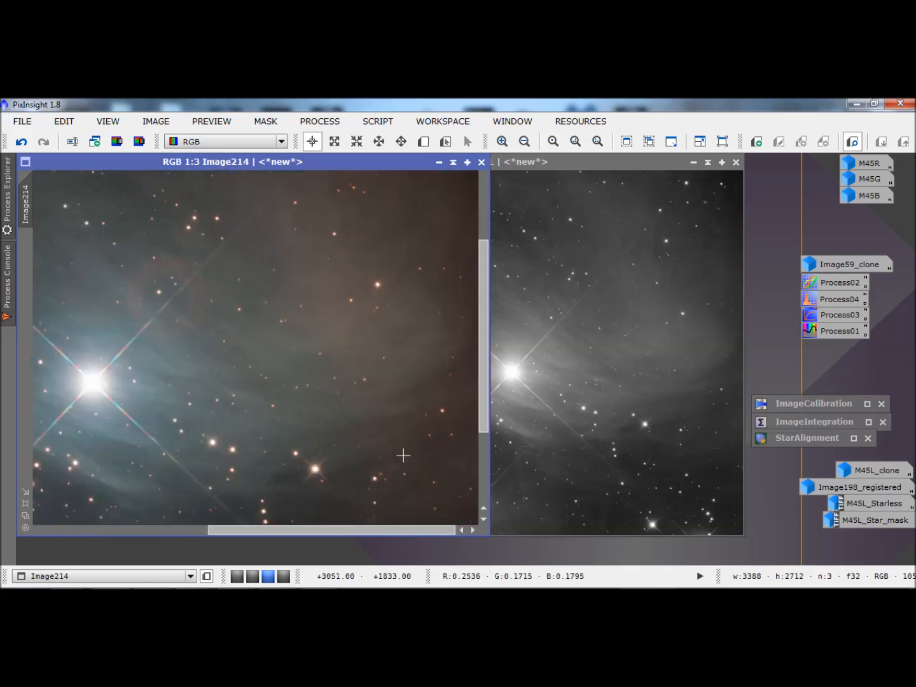
pyautogui.moveTo(483, 369); pyautogui.dragTo(464, 250)
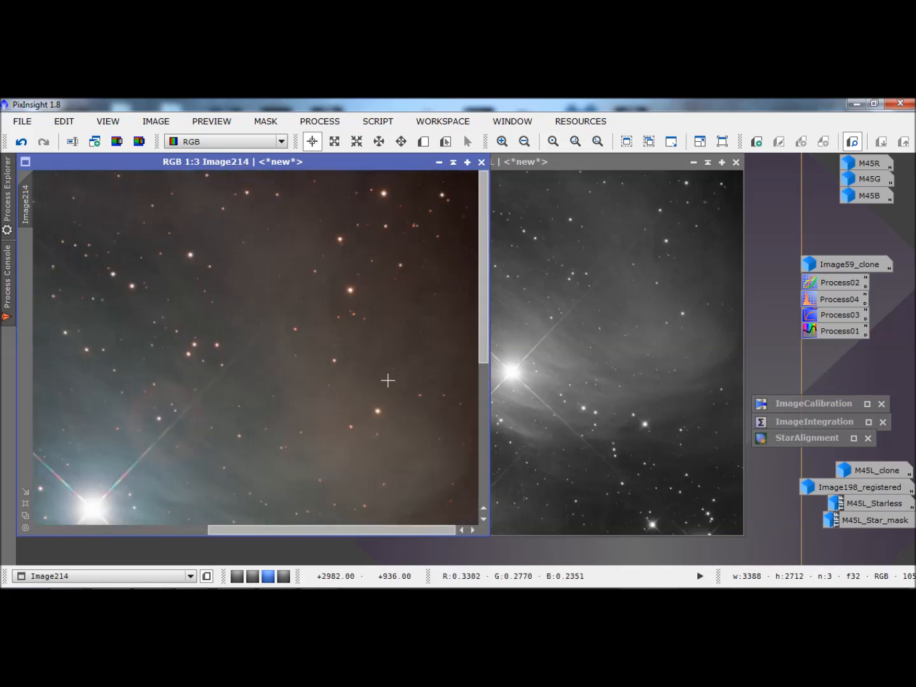
pyautogui.moveTo(301, 529)
pyautogui.mouseDown()
pyautogui.moveTo(58, 509)
pyautogui.moveTo(317, 529)
pyautogui.mouseUp()
pyautogui.click(26, 505)
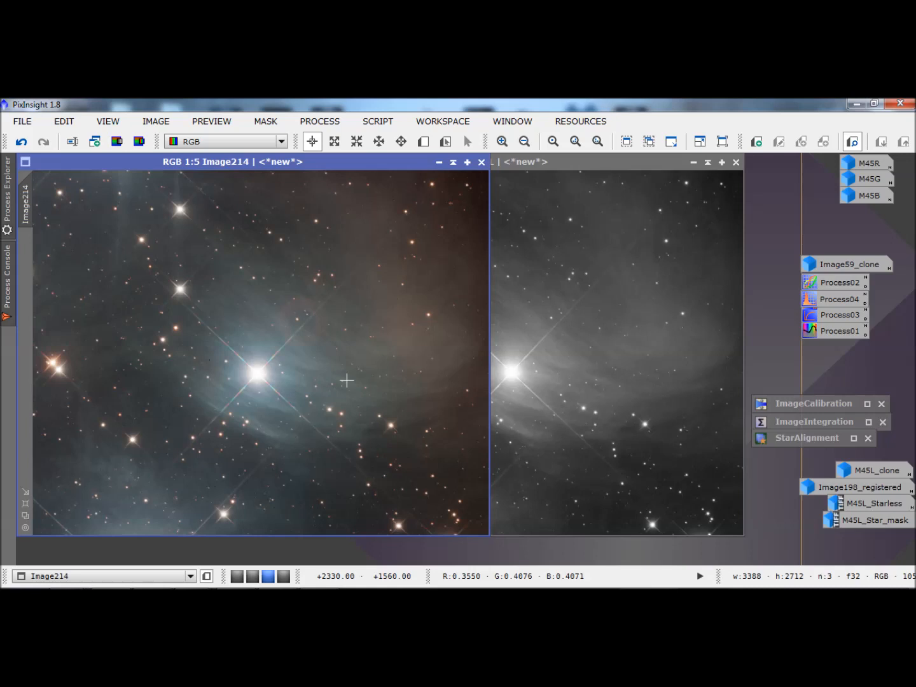
pyautogui.click(547, 163)
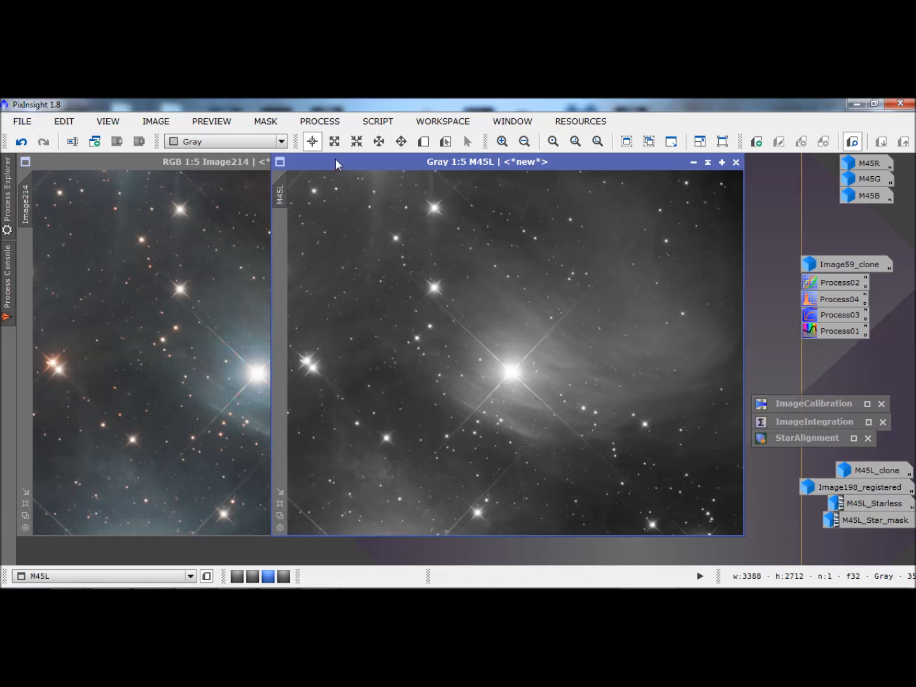
pyautogui.click(22, 122)
pyautogui.click(66, 245)
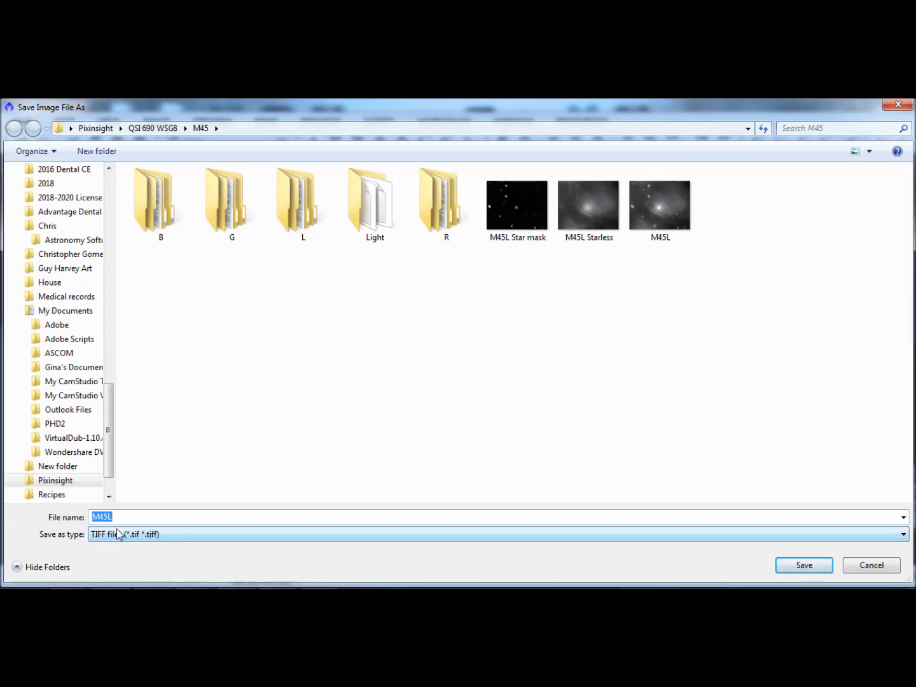
pyautogui.click(803, 566)
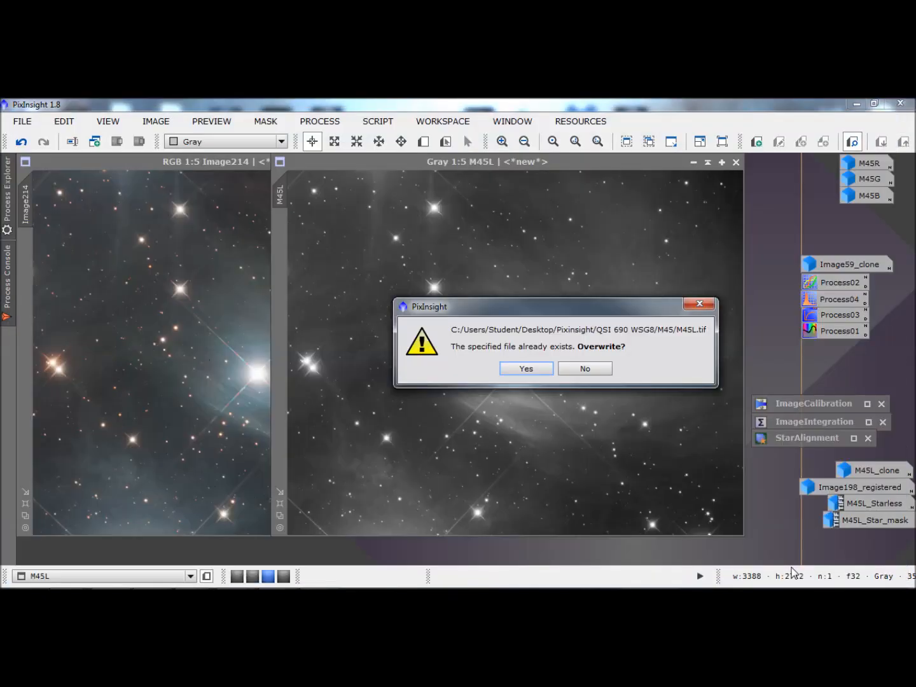
pyautogui.click(584, 372)
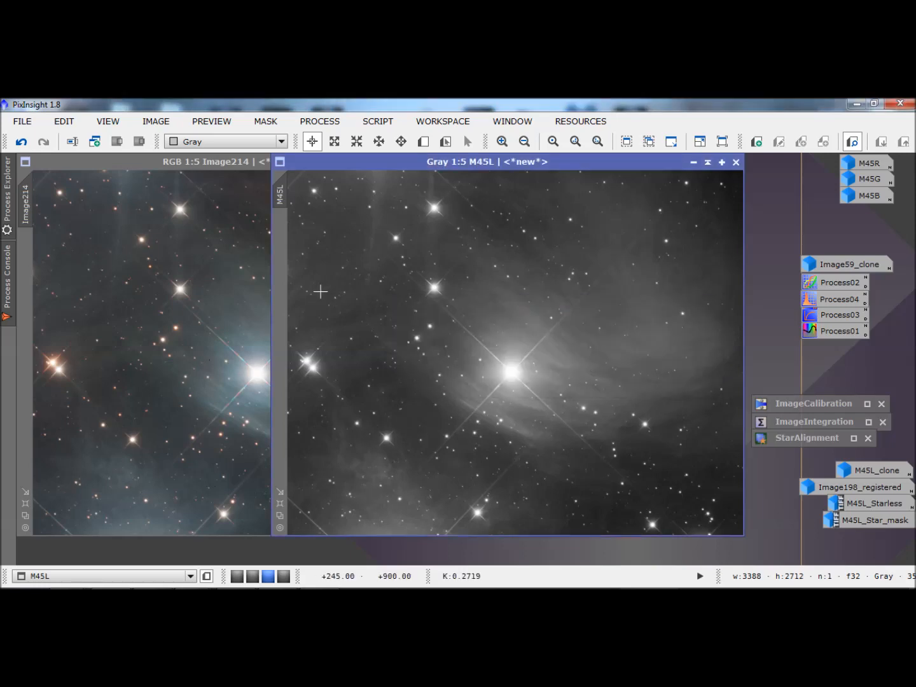
pyautogui.click(24, 122)
pyautogui.click(55, 243)
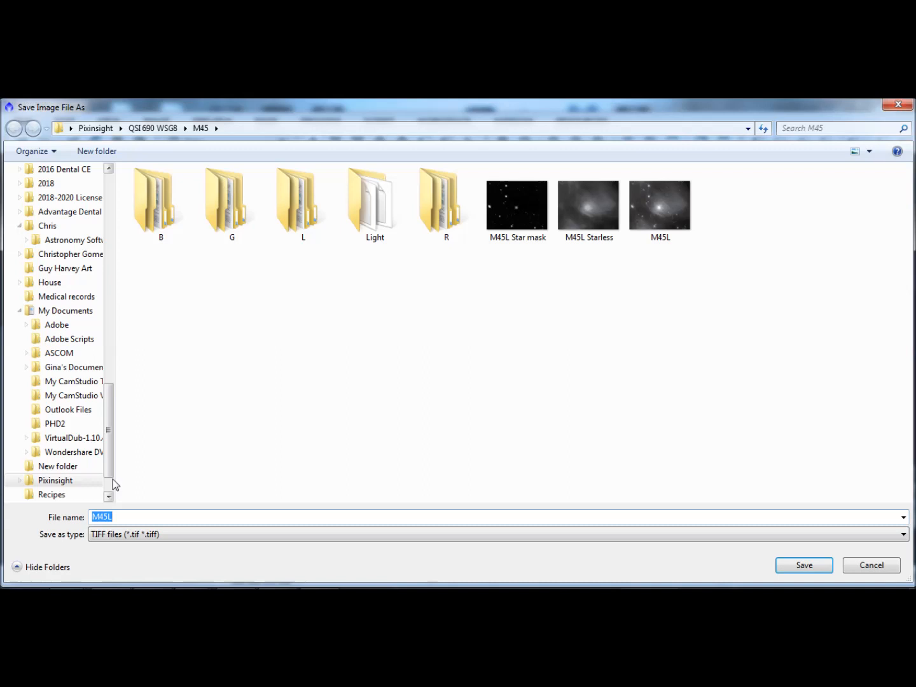
pyautogui.click(121, 516)
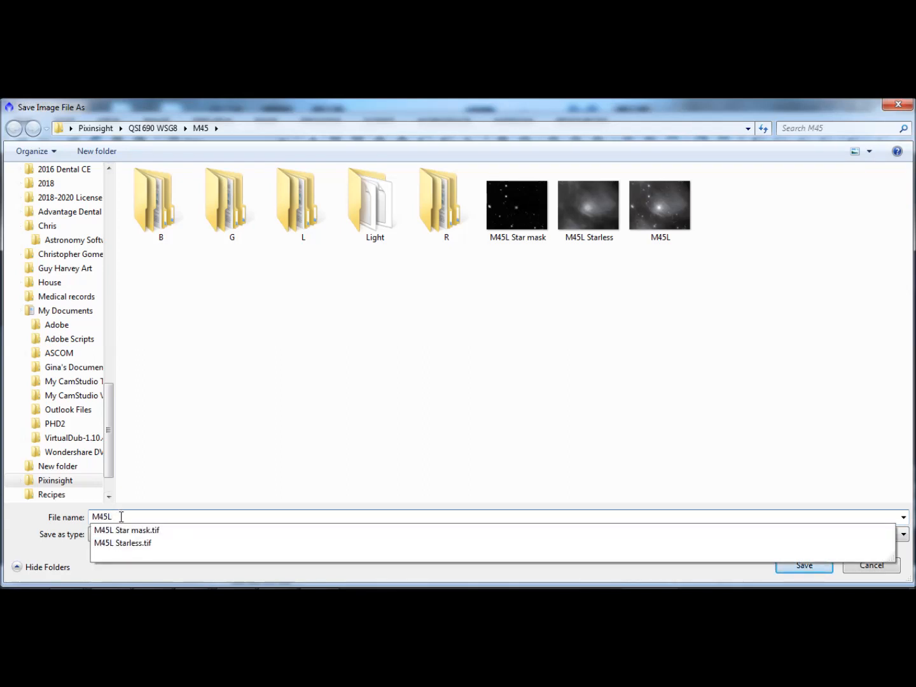
pyautogui.write('For star mask')
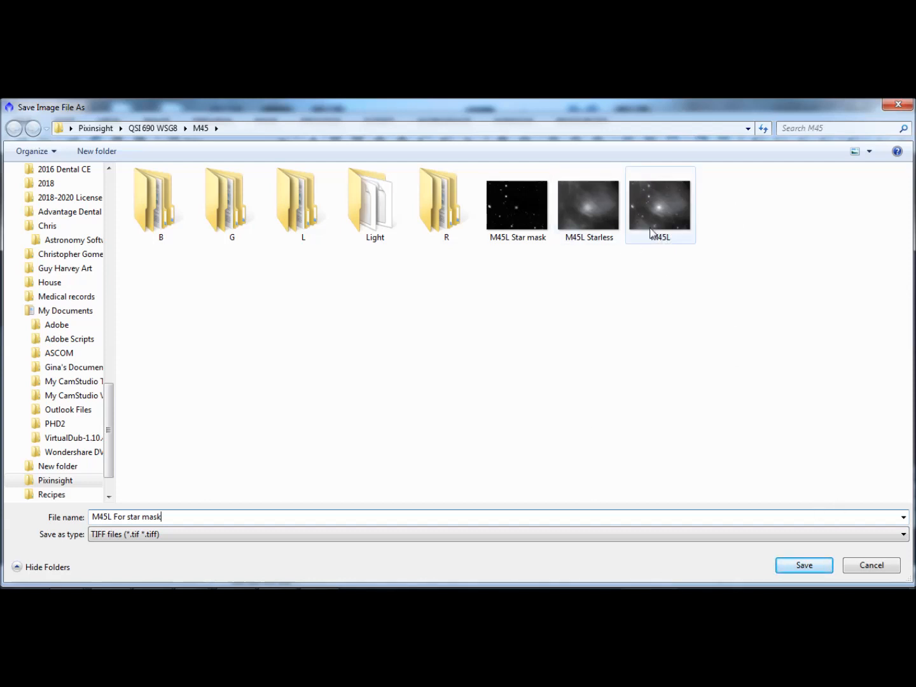
pyautogui.moveTo(684, 237)
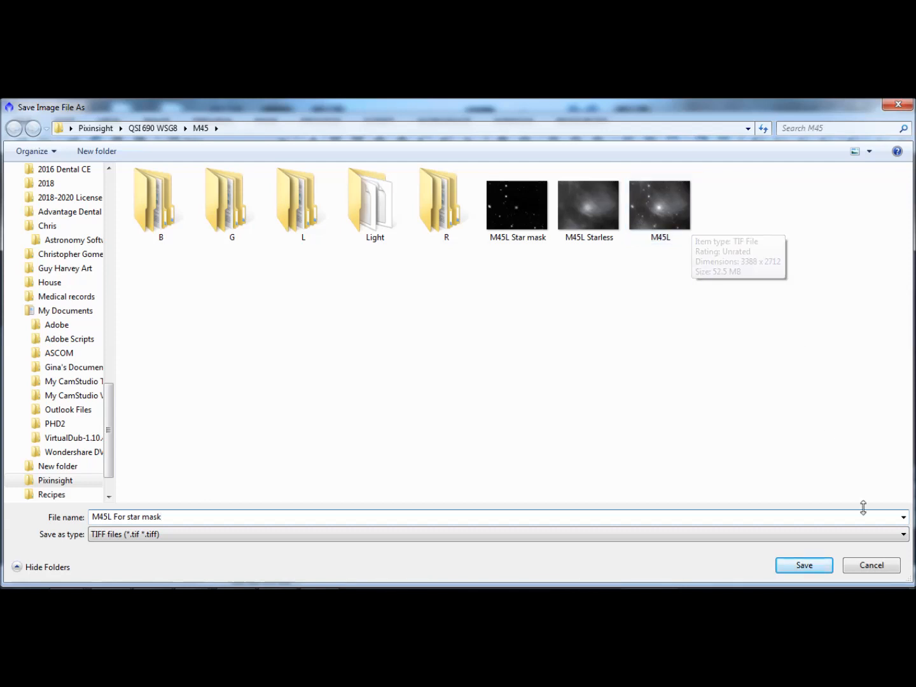
pyautogui.click(872, 568)
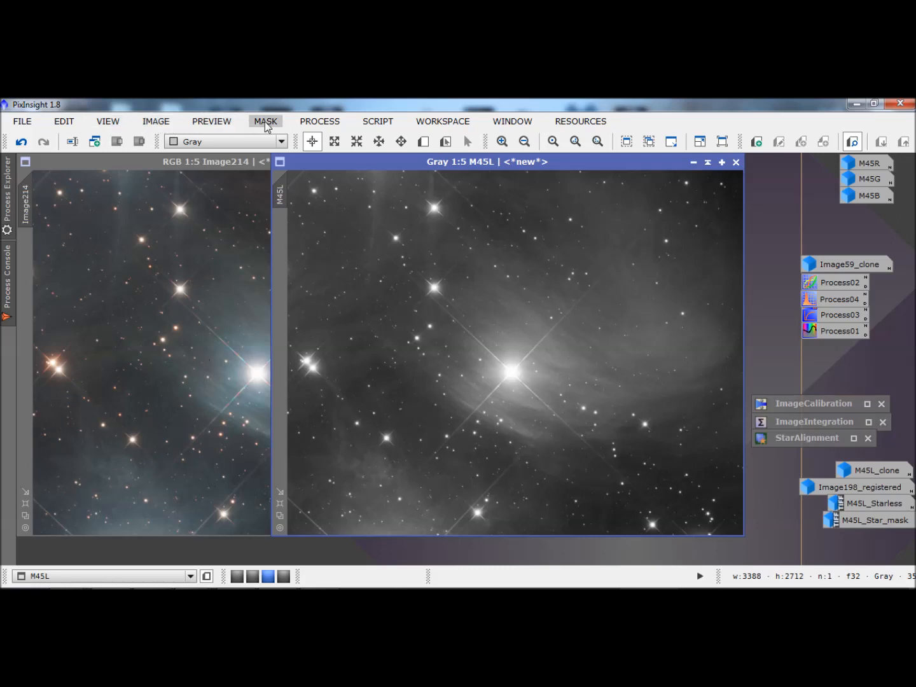
# Convert the M45L image from grayscale to RGB color.
pyautogui.click(108, 123)
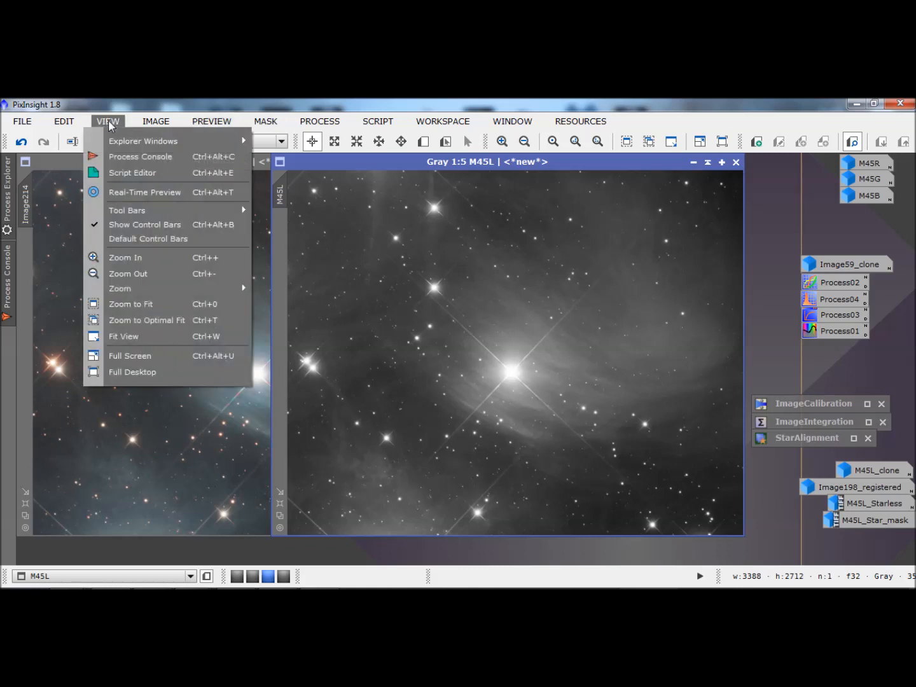
pyautogui.moveTo(151, 124)
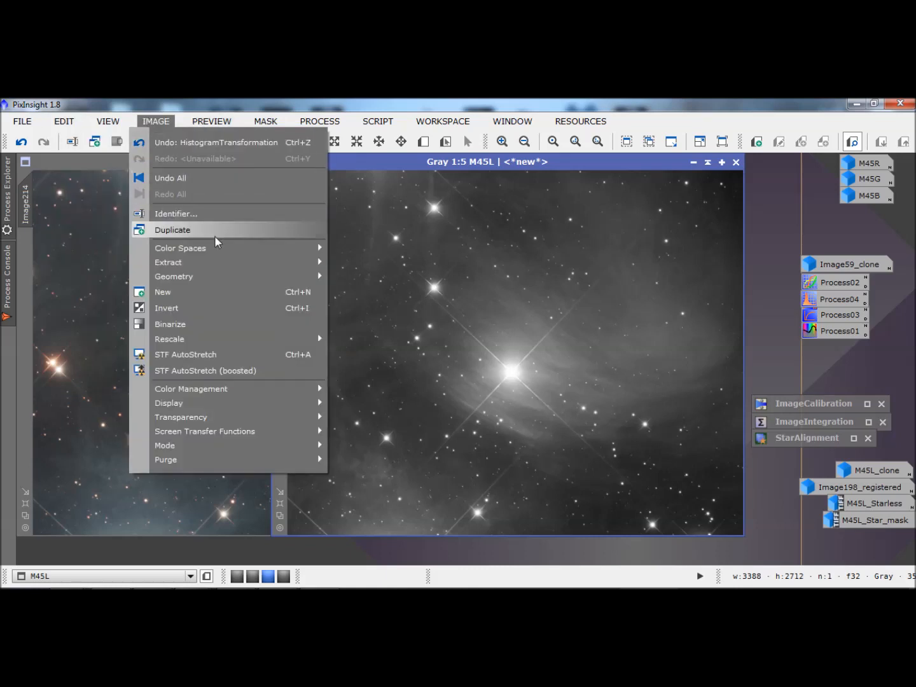
pyautogui.moveTo(218, 248)
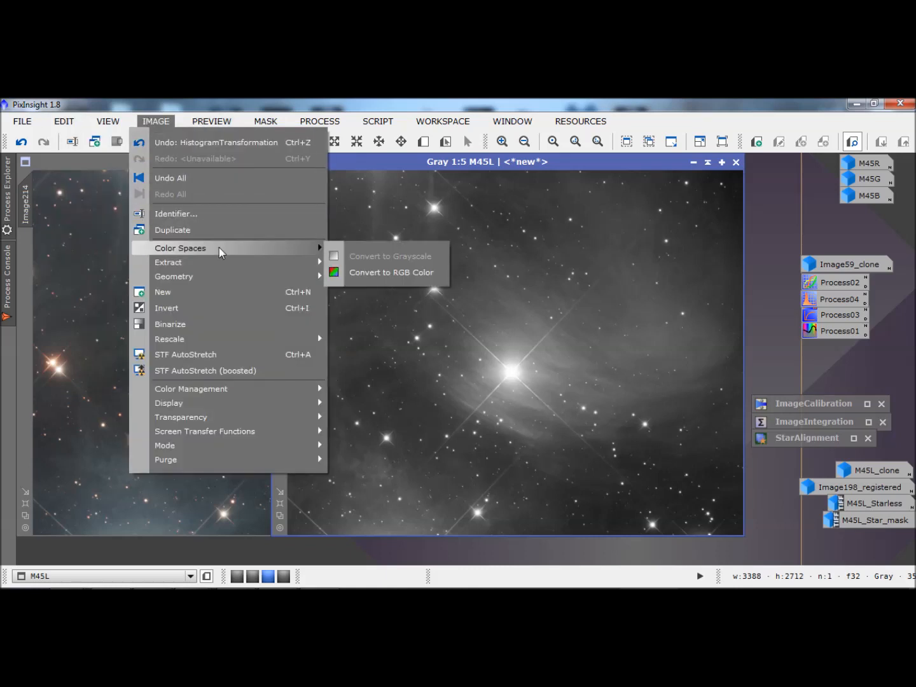
pyautogui.click(389, 272)
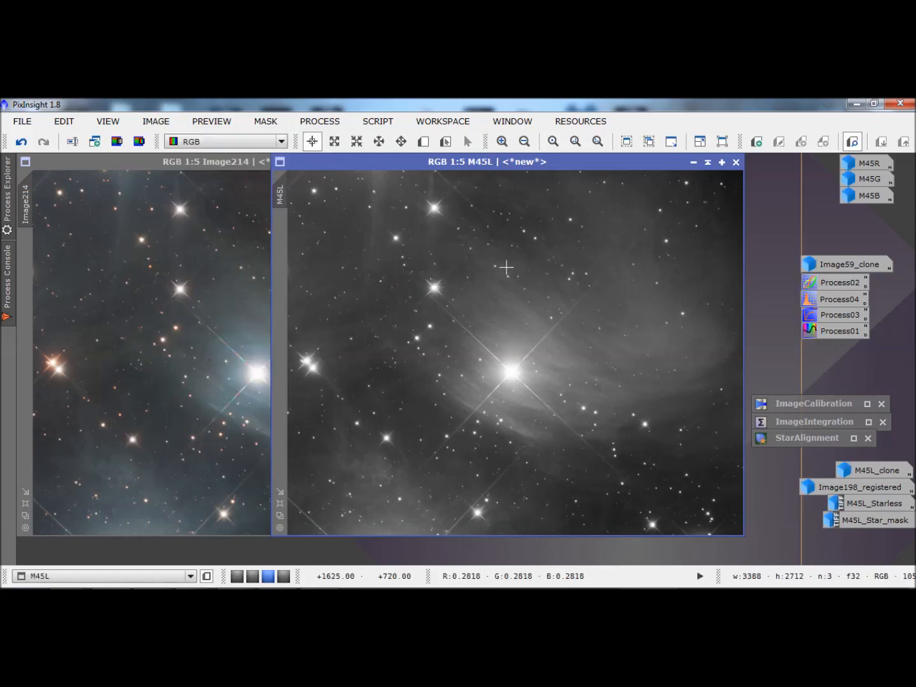
pyautogui.click(22, 121)
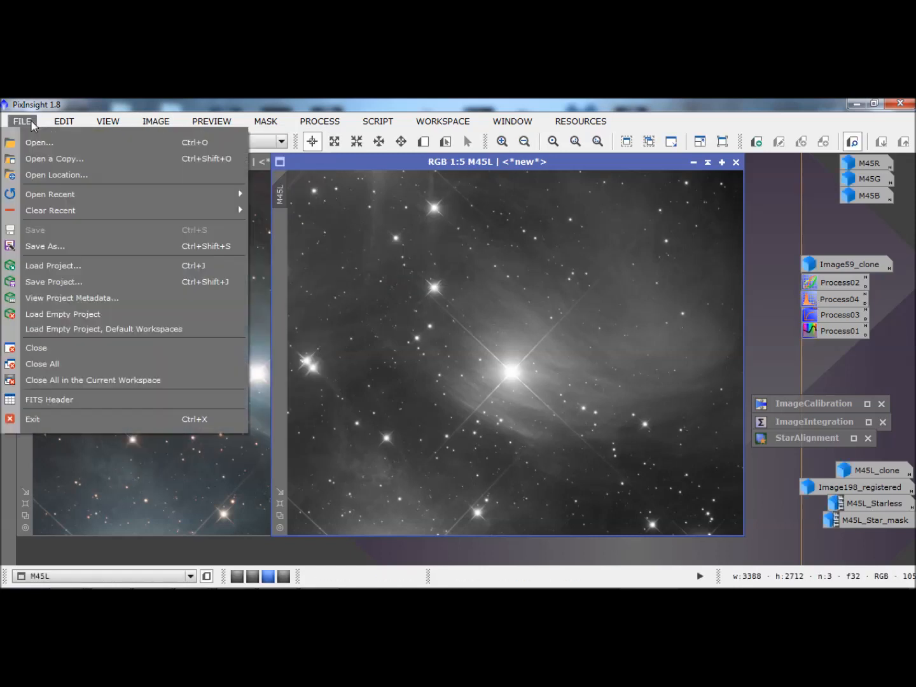
pyautogui.click(60, 250)
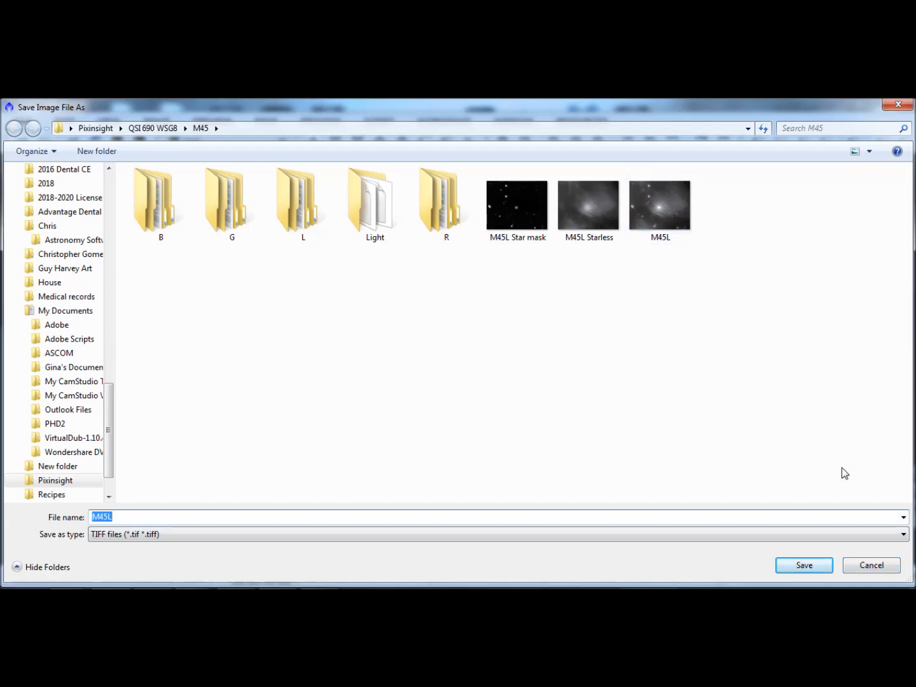
pyautogui.click(874, 563)
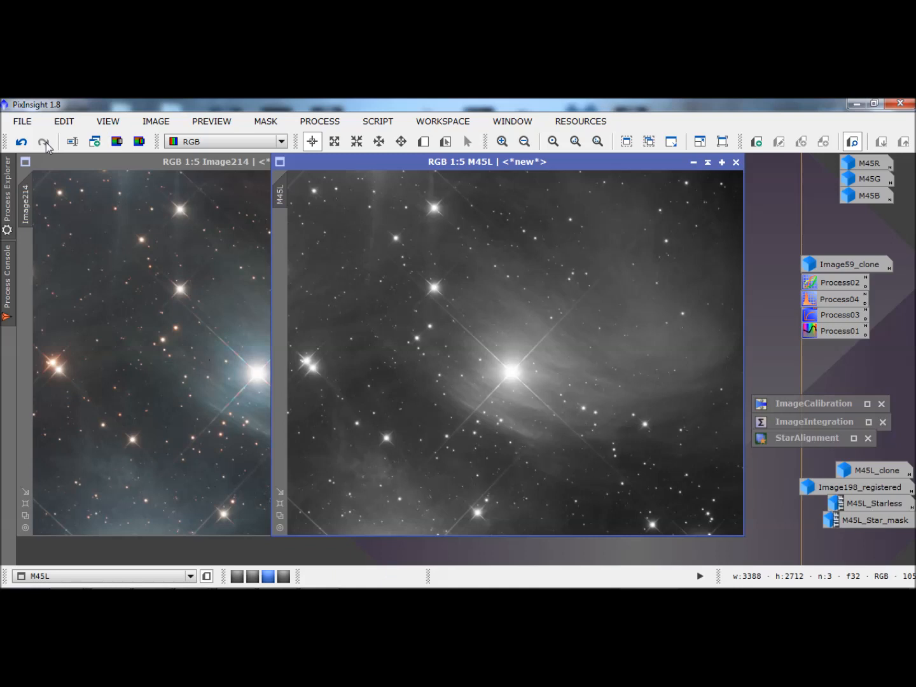
# Undo M45L's conversion to RGB, switch to the M45L.tif document in Photoshop, and display the whole image.
pyautogui.click(21, 145)
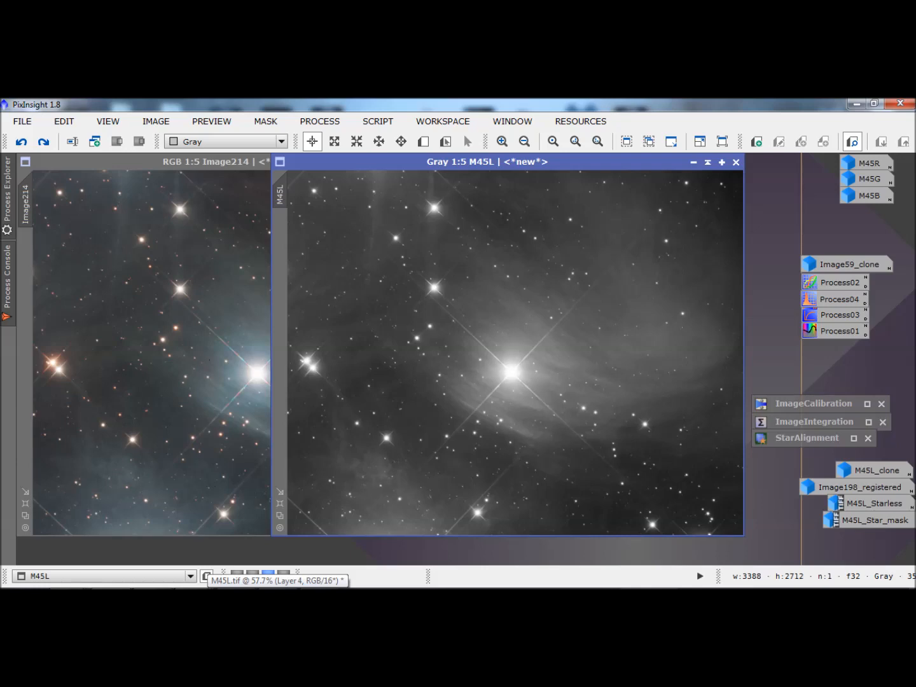
pyautogui.click(206, 575)
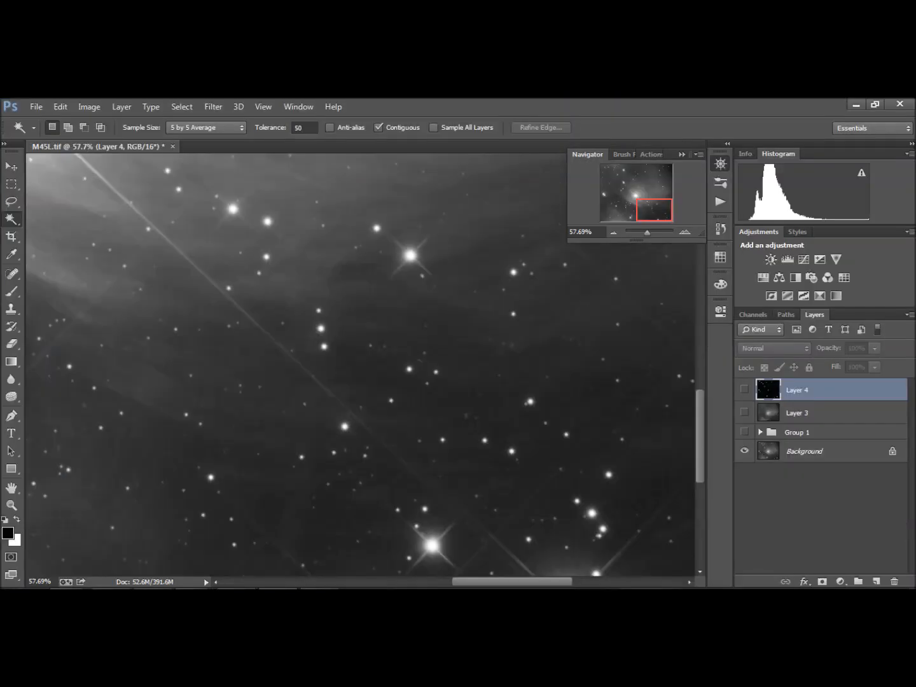
pyautogui.moveTo(645, 233); pyautogui.dragTo(644, 231)
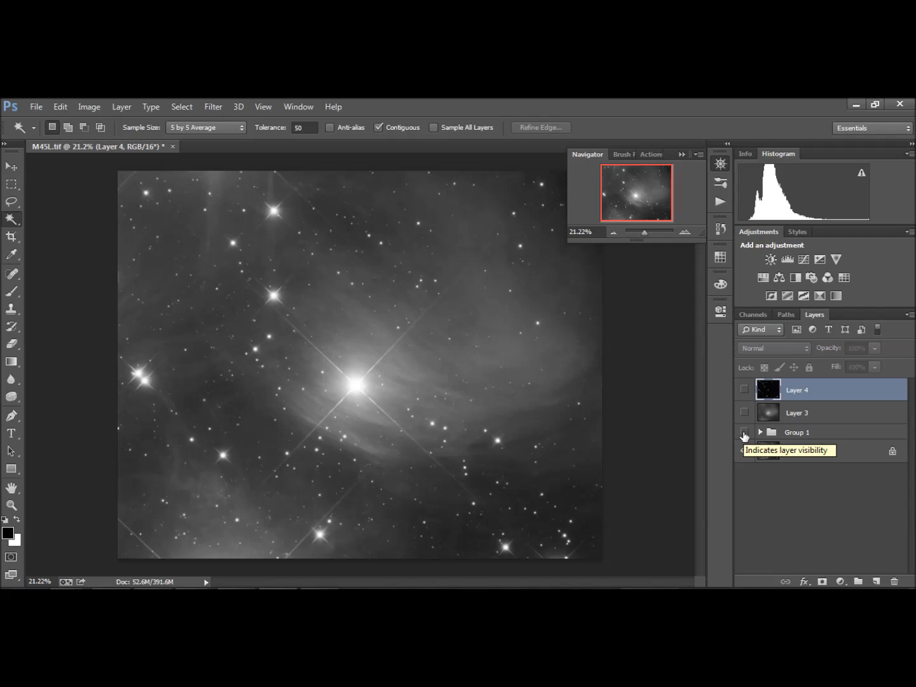
# Toggle the visibility of Group 1 to compare the starless nebula with the original Background layer.
pyautogui.click(744, 433)
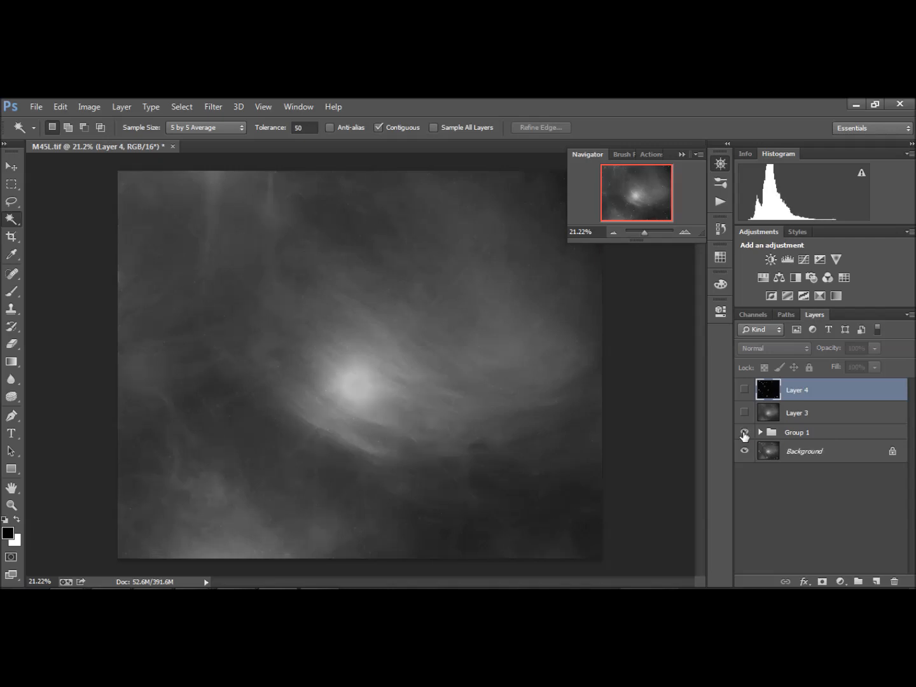
pyautogui.click(744, 433)
pyautogui.click(744, 433)
pyautogui.click(744, 432)
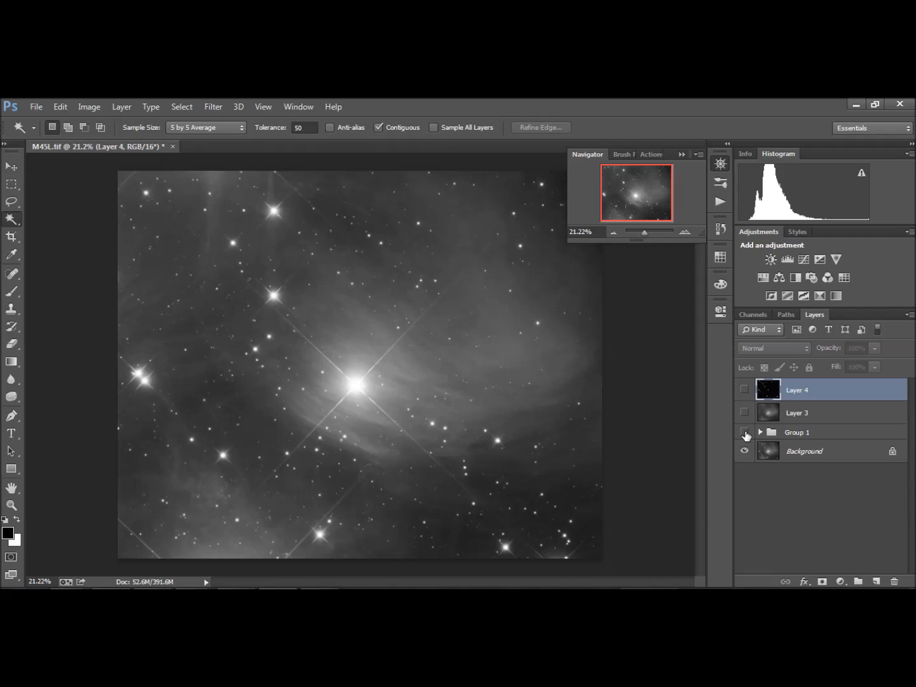
pyautogui.click(745, 432)
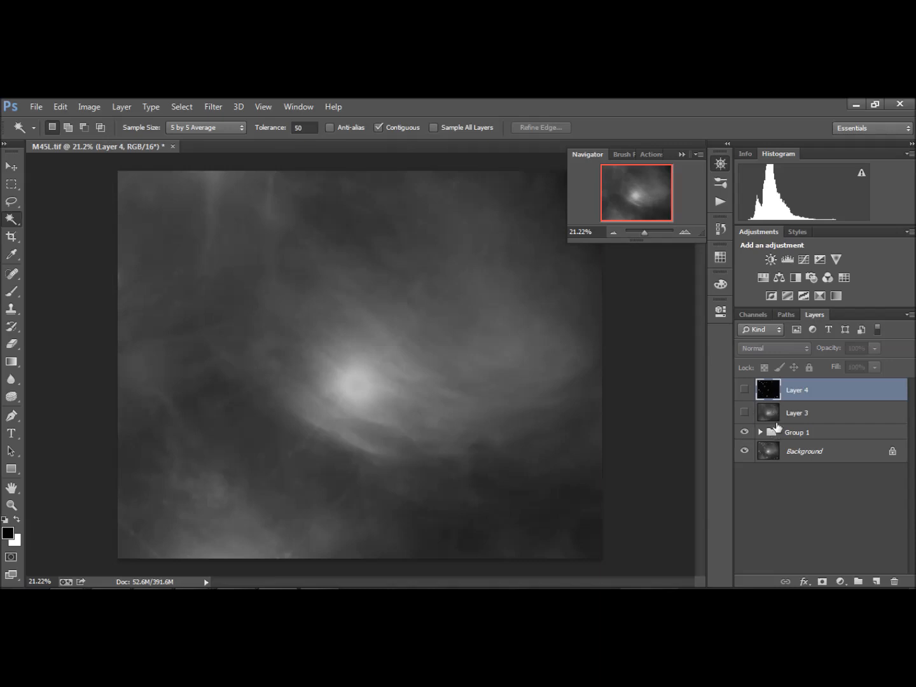
# Examine the Difference-mode Layer 3 over the Background with Group 1 hidden, and toggle Layer 3 to compare it with the original.
pyautogui.click(743, 412)
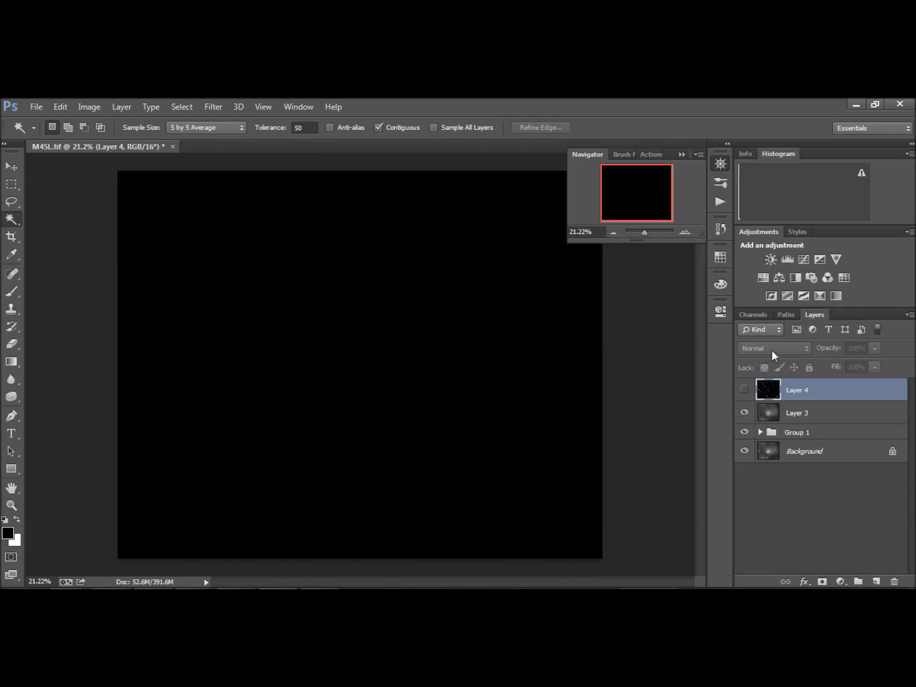
pyautogui.click(764, 414)
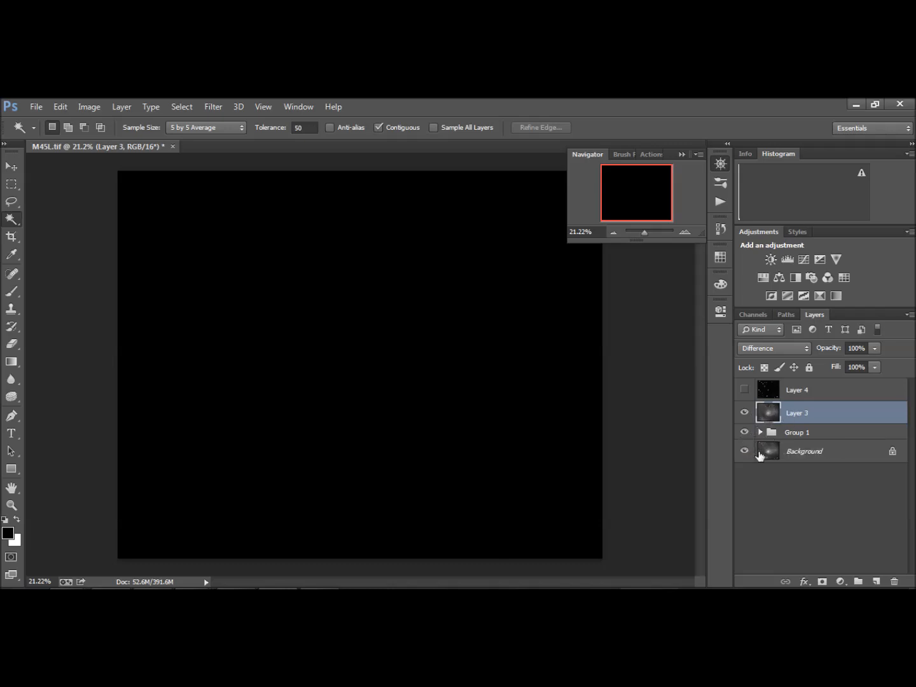
pyautogui.click(744, 432)
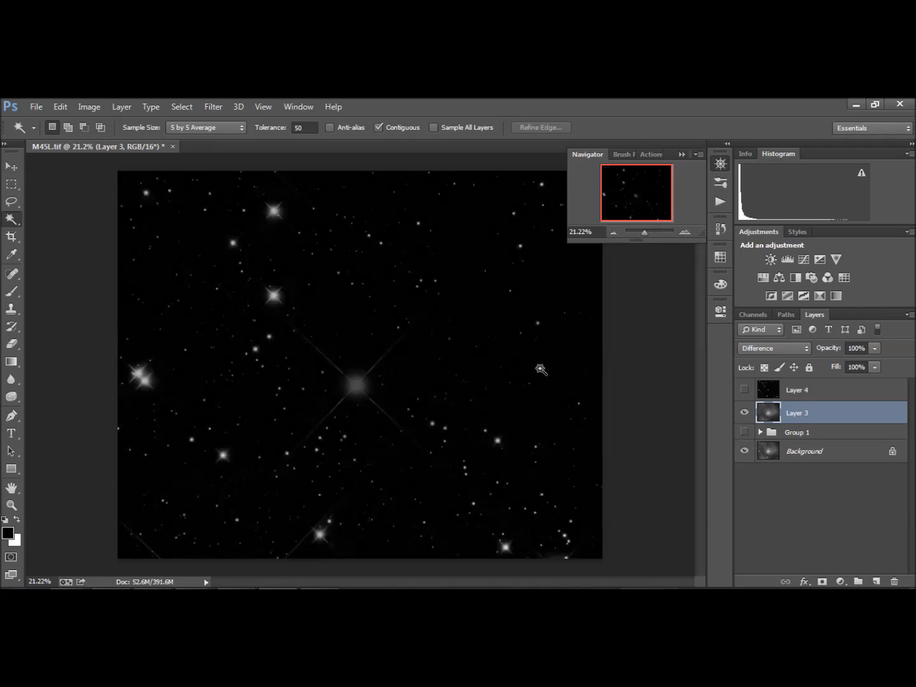
pyautogui.click(745, 412)
pyautogui.click(744, 413)
pyautogui.click(745, 413)
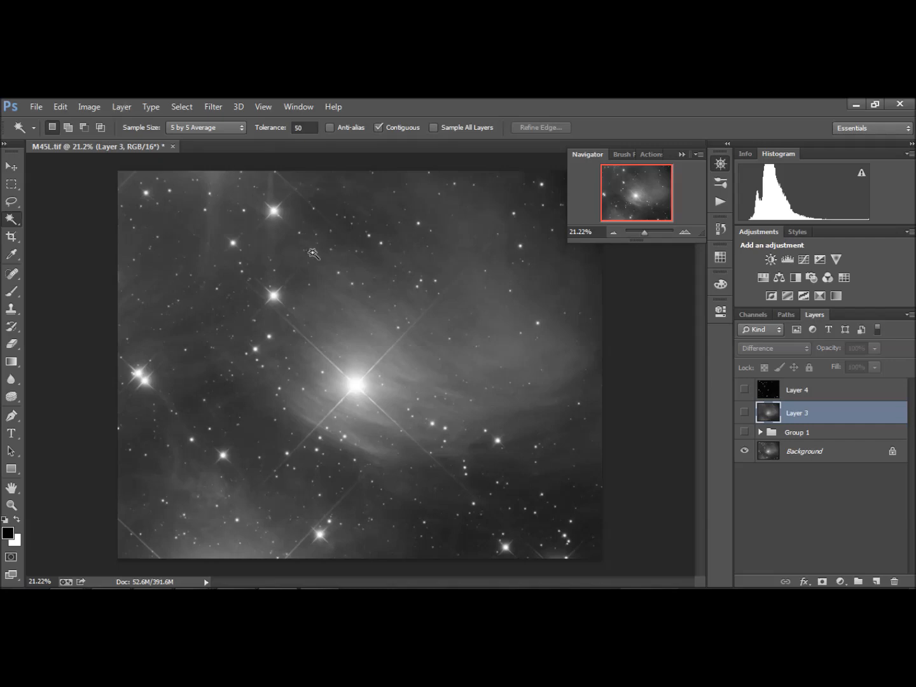
# Duplicate the M45L.tif image with all its layers as M45L copy.
pyautogui.click(79, 108)
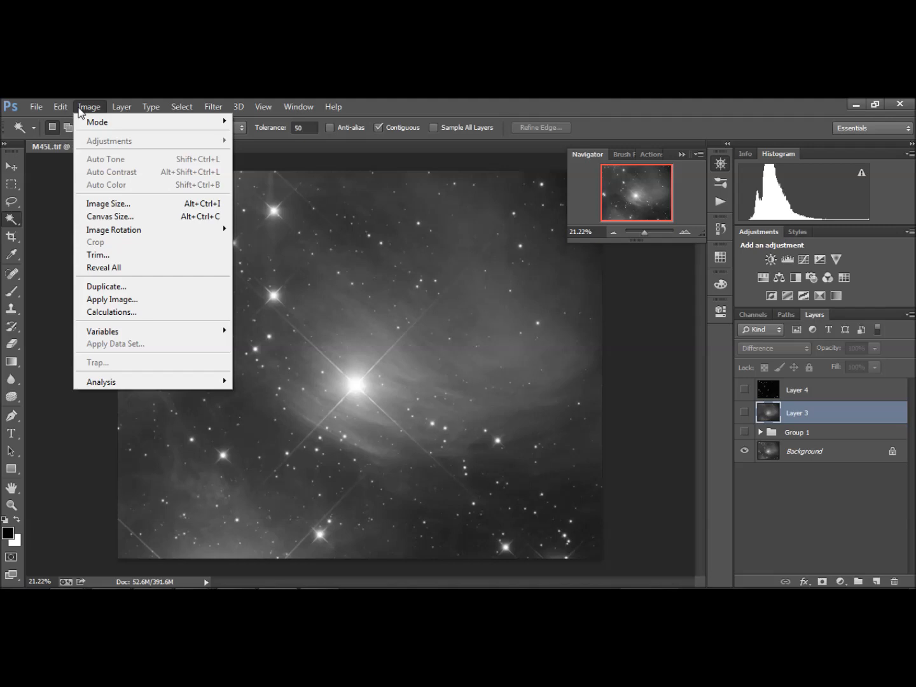
pyautogui.moveTo(61, 111)
pyautogui.click(61, 108)
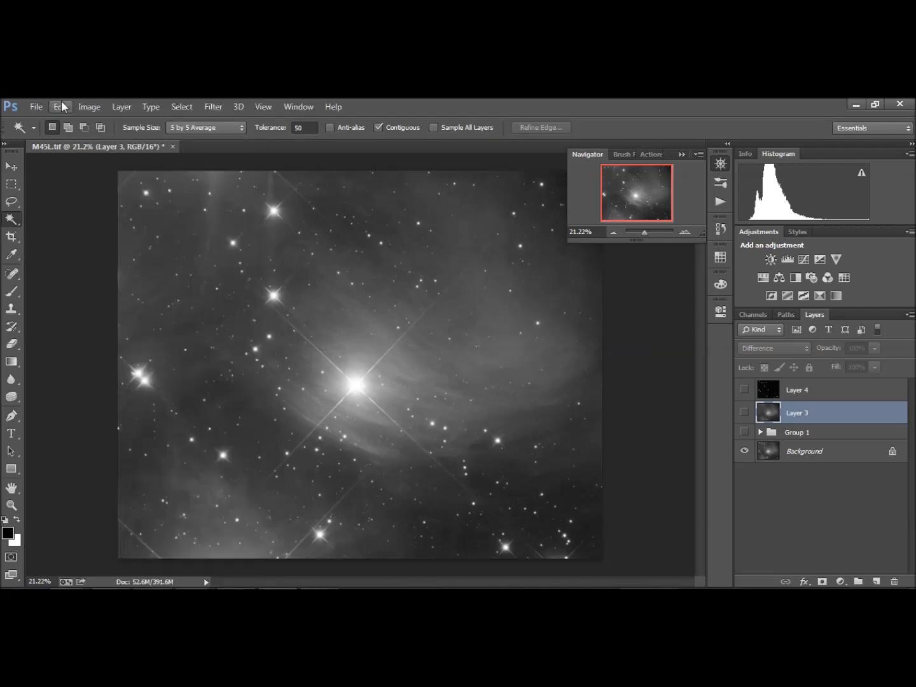
pyautogui.click(116, 106)
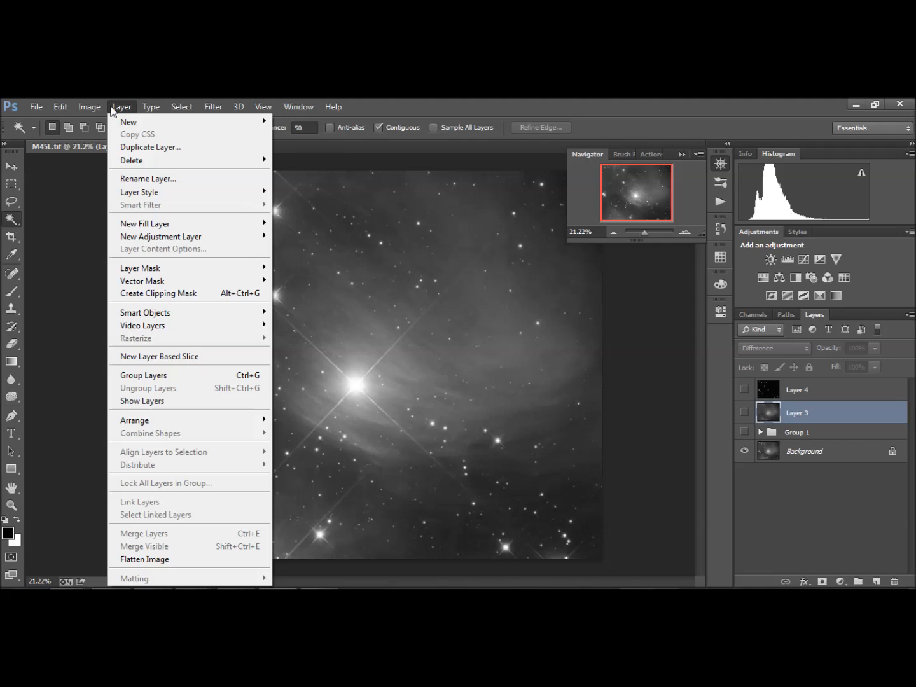
pyautogui.moveTo(86, 108)
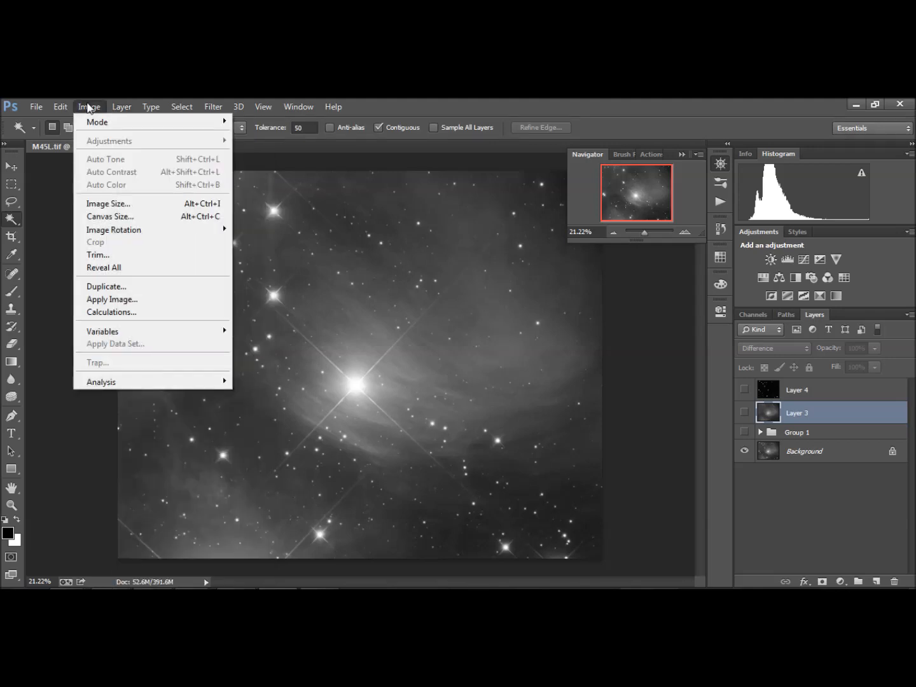
pyautogui.click(140, 286)
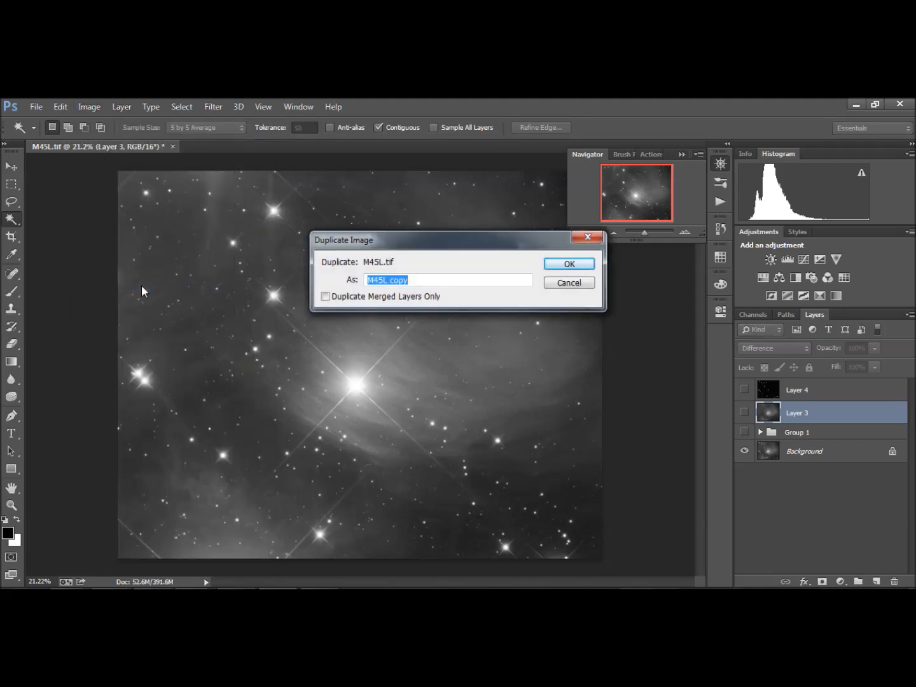
pyautogui.click(569, 264)
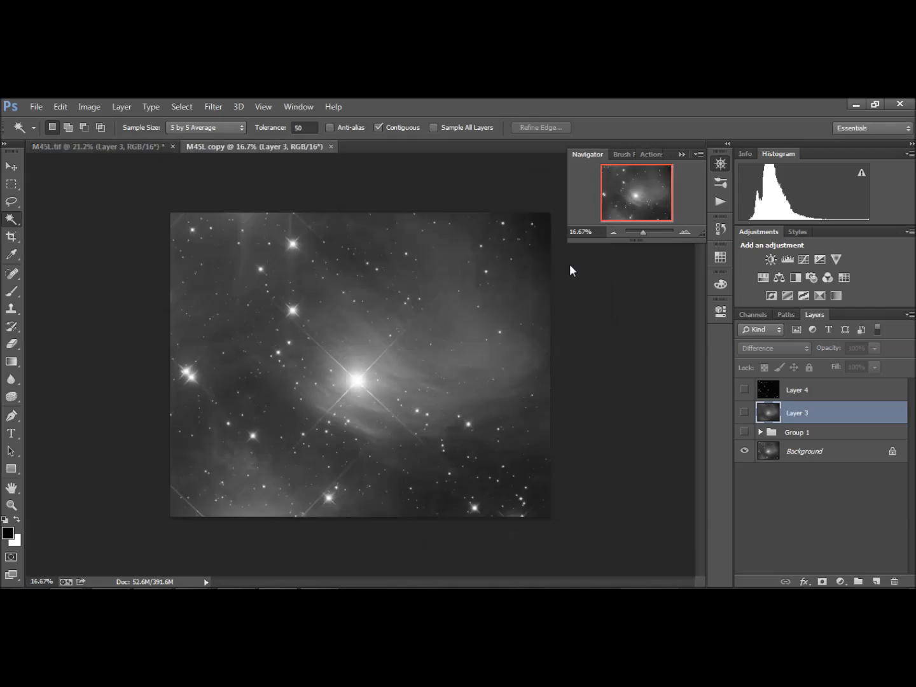
# Delete Layer 4, Layer 3 and Group 1 from M45L copy, keeping only the Background layer.
pyautogui.click(773, 433)
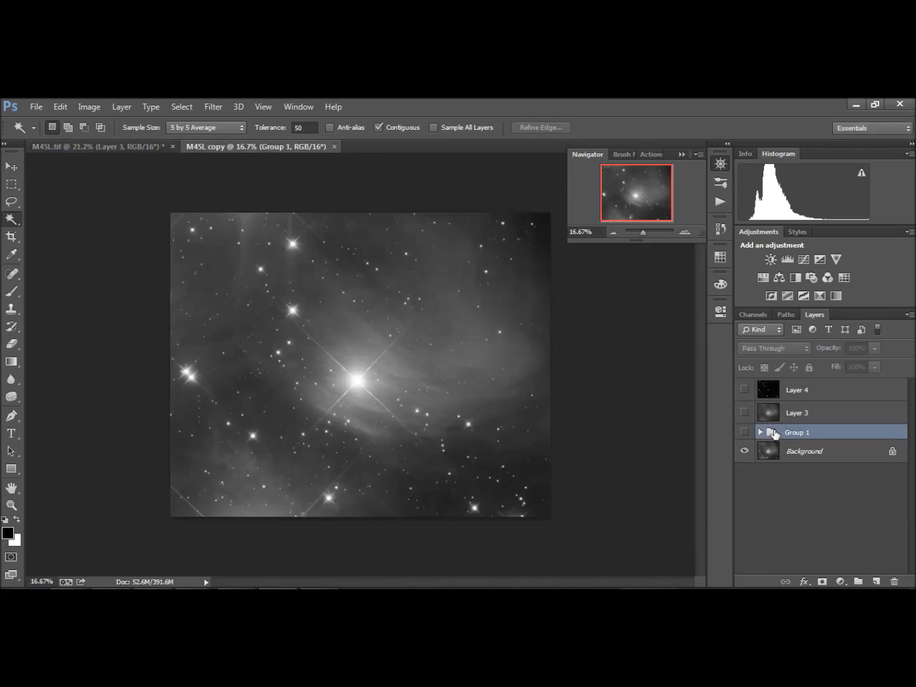
pyautogui.keyDown('shift'); pyautogui.click(775, 394); pyautogui.keyUp('shift')
pyautogui.moveTo(776, 395); pyautogui.dragTo(893, 581)
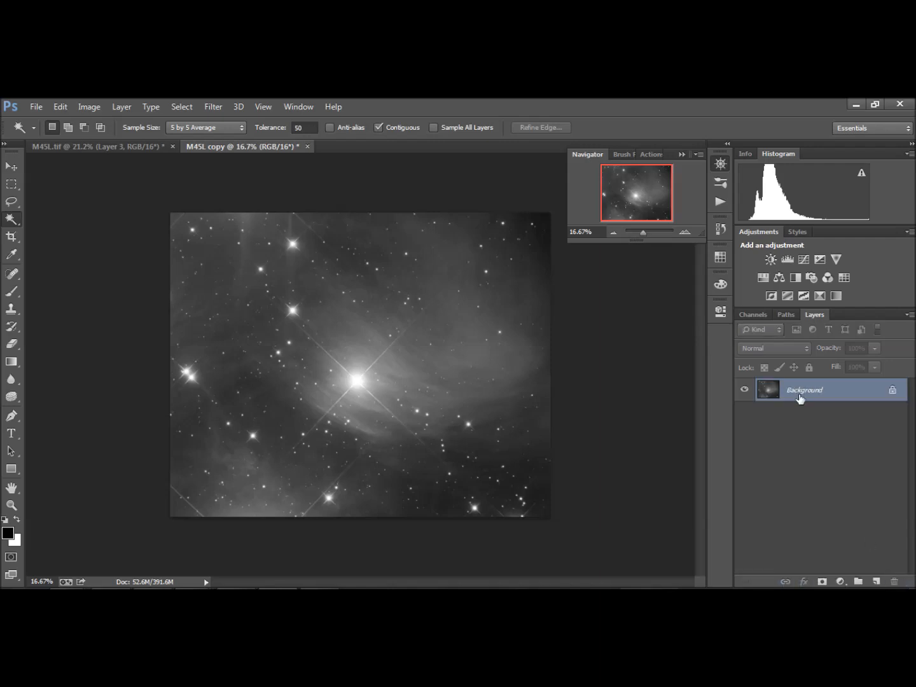
# Duplicate the Background layer and apply Dust & Scratches to the duplicate with a radius of 15 pixels and a threshold of 1 level.
pyautogui.moveTo(642, 231); pyautogui.dragTo(645, 233)
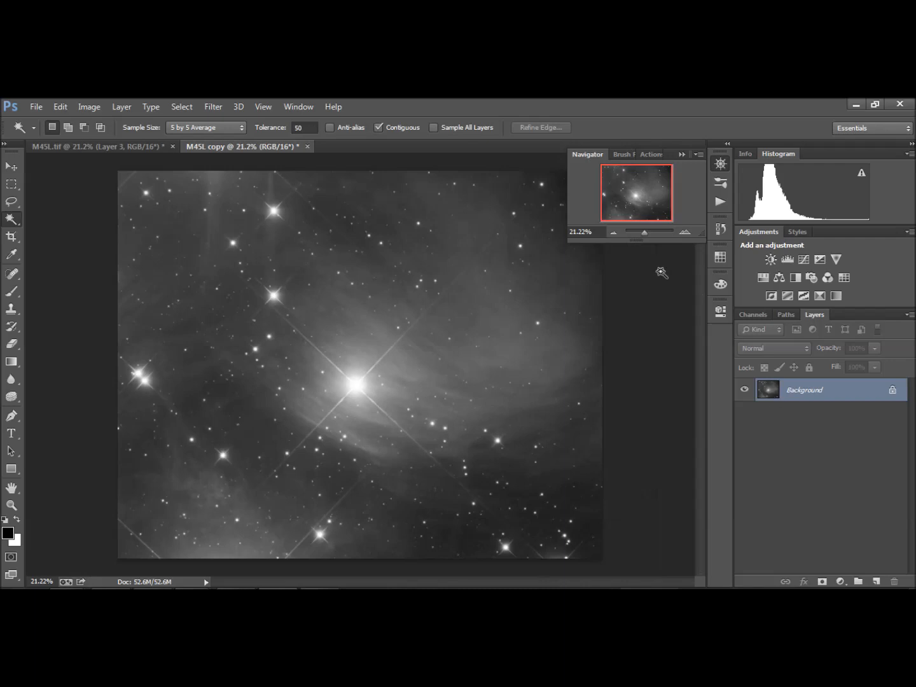
pyautogui.moveTo(769, 392); pyautogui.dragTo(877, 581)
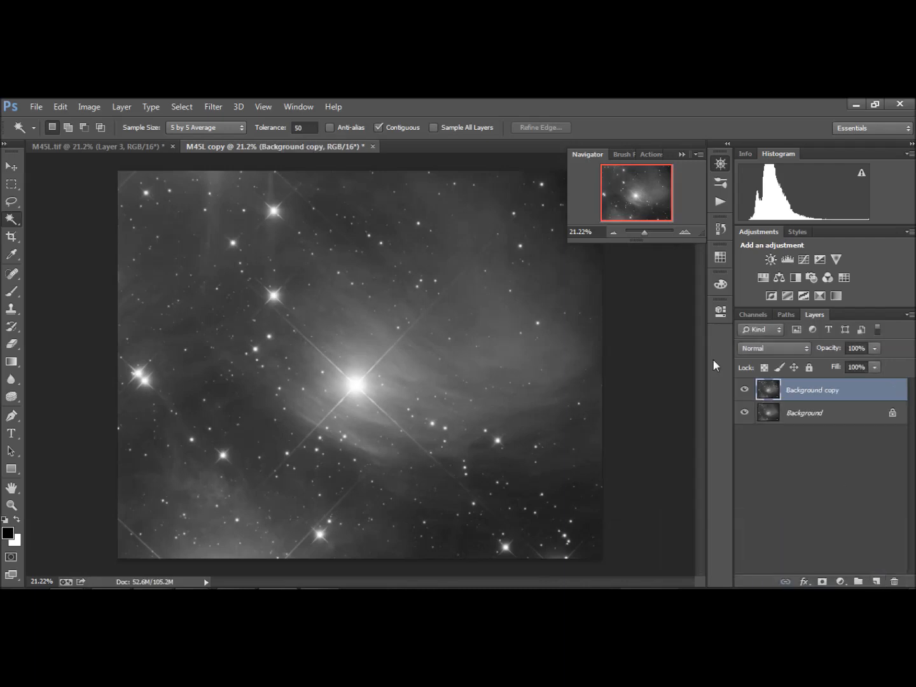
pyautogui.click(221, 106)
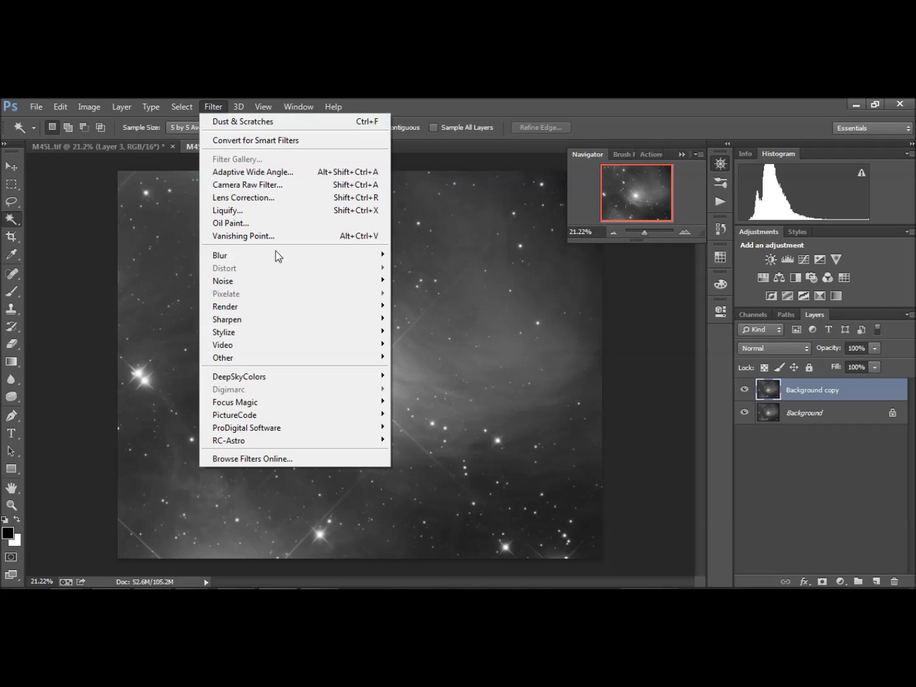
pyautogui.moveTo(288, 281)
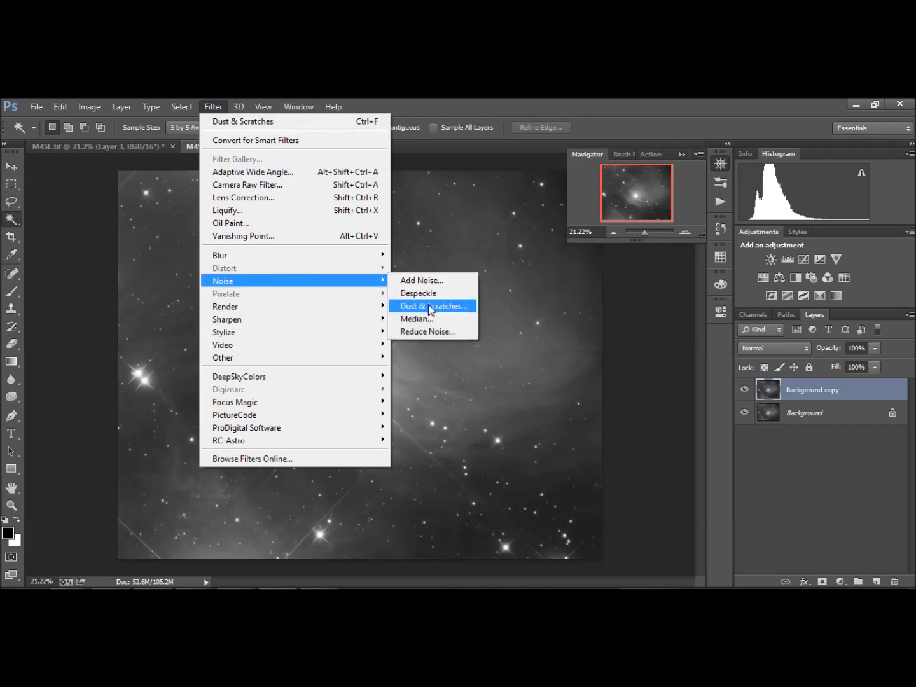
pyautogui.click(428, 305)
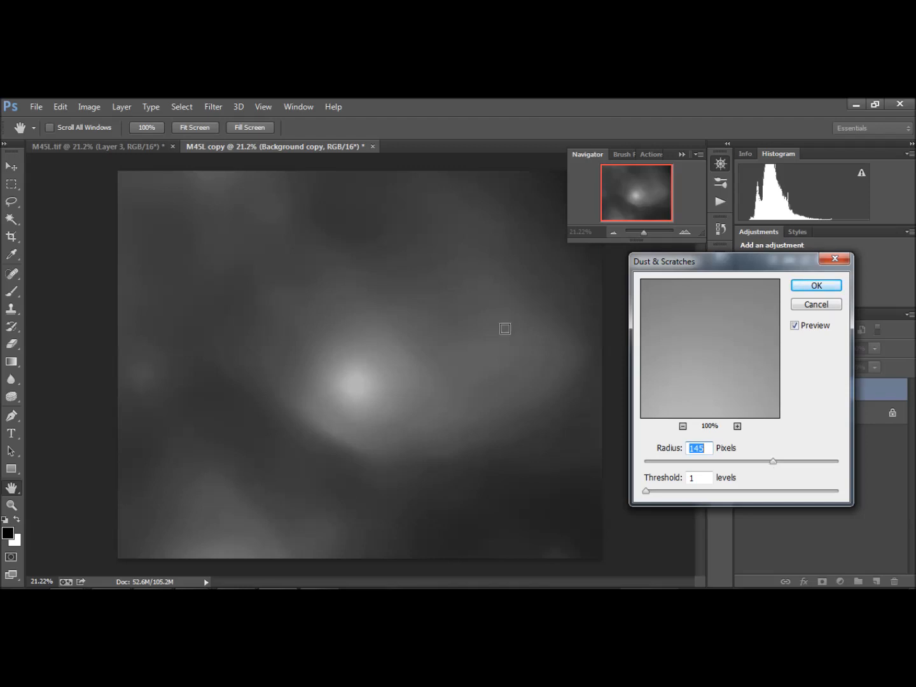
pyautogui.moveTo(771, 461); pyautogui.dragTo(660, 469)
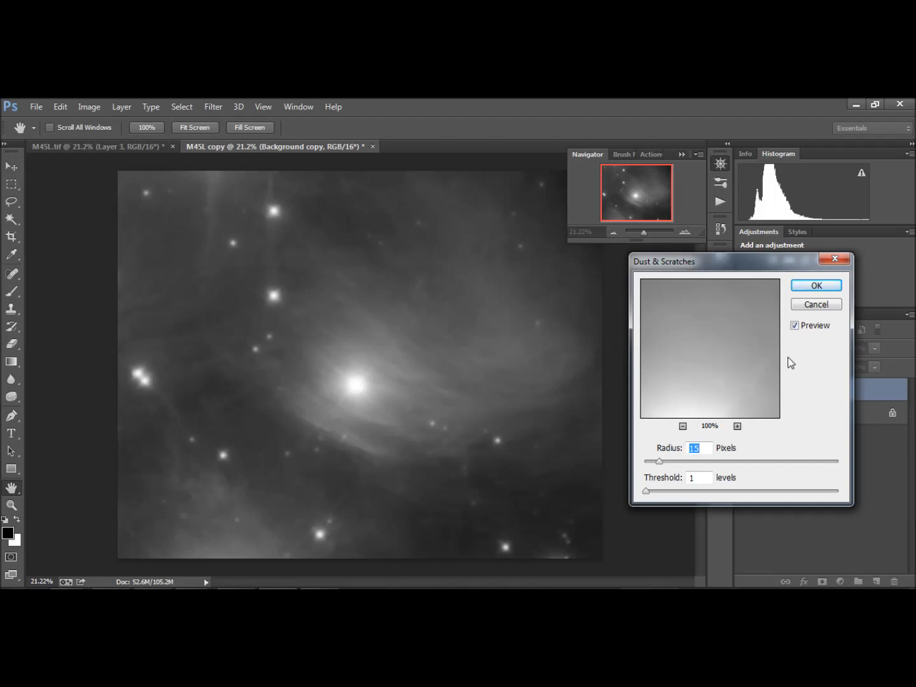
pyautogui.click(793, 326)
pyautogui.click(793, 325)
pyautogui.click(810, 288)
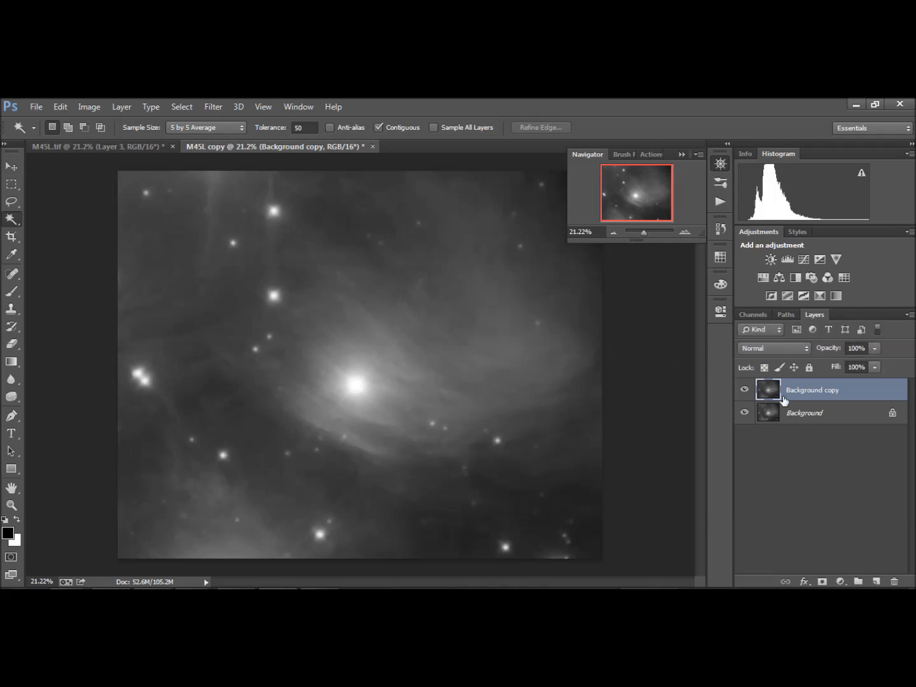
# Duplicate the filtered layer and apply Dust & Scratches to the new one with a radius of 50 pixels and a threshold of 1 level.
pyautogui.moveTo(775, 395); pyautogui.dragTo(877, 581)
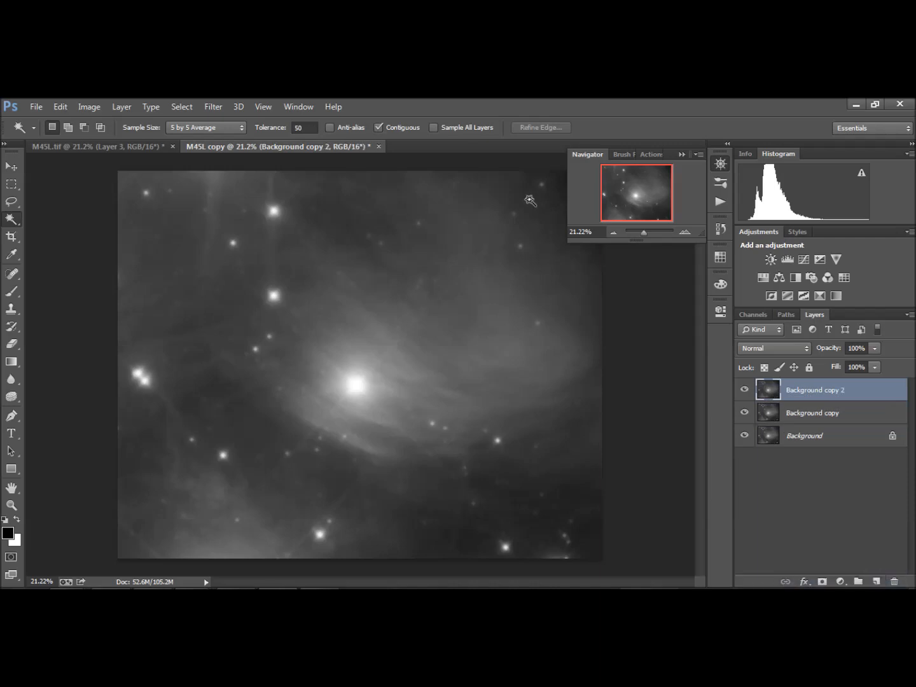
pyautogui.click(209, 107)
pyautogui.moveTo(344, 427)
pyautogui.moveTo(333, 280)
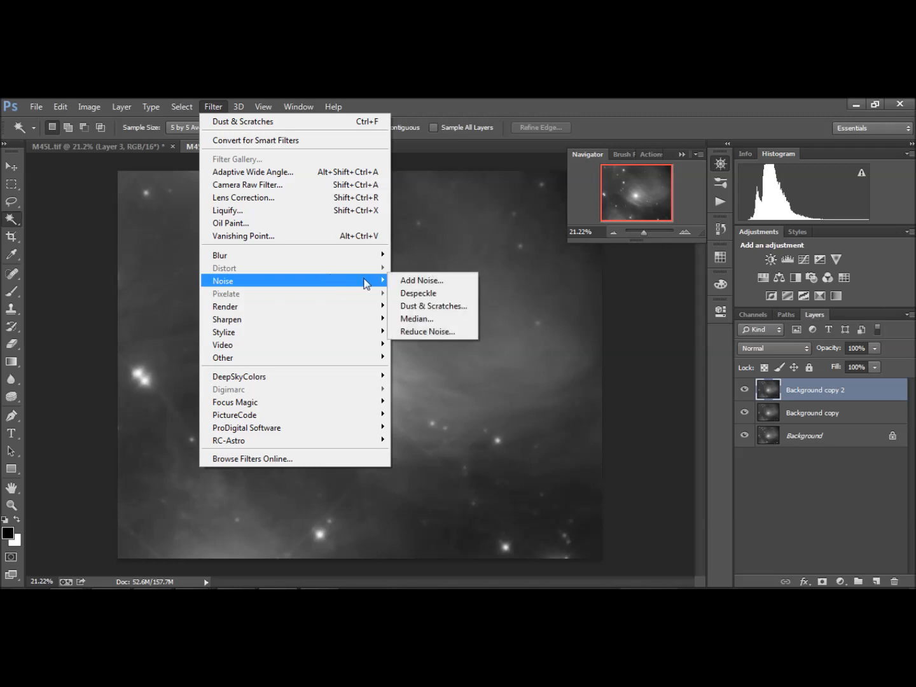
pyautogui.click(431, 306)
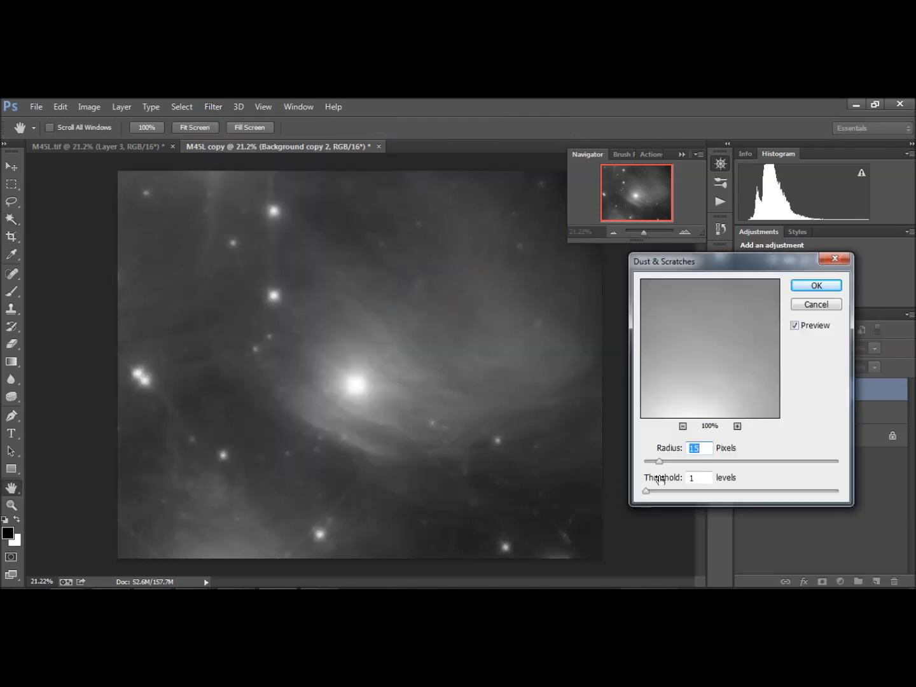
pyautogui.moveTo(659, 461); pyautogui.dragTo(698, 466)
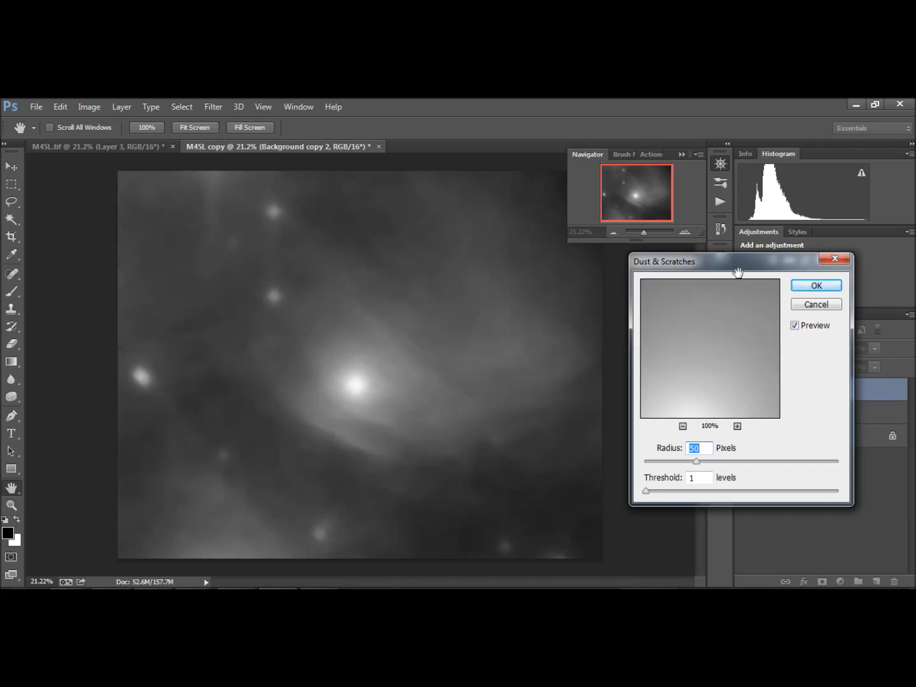
pyautogui.click(815, 286)
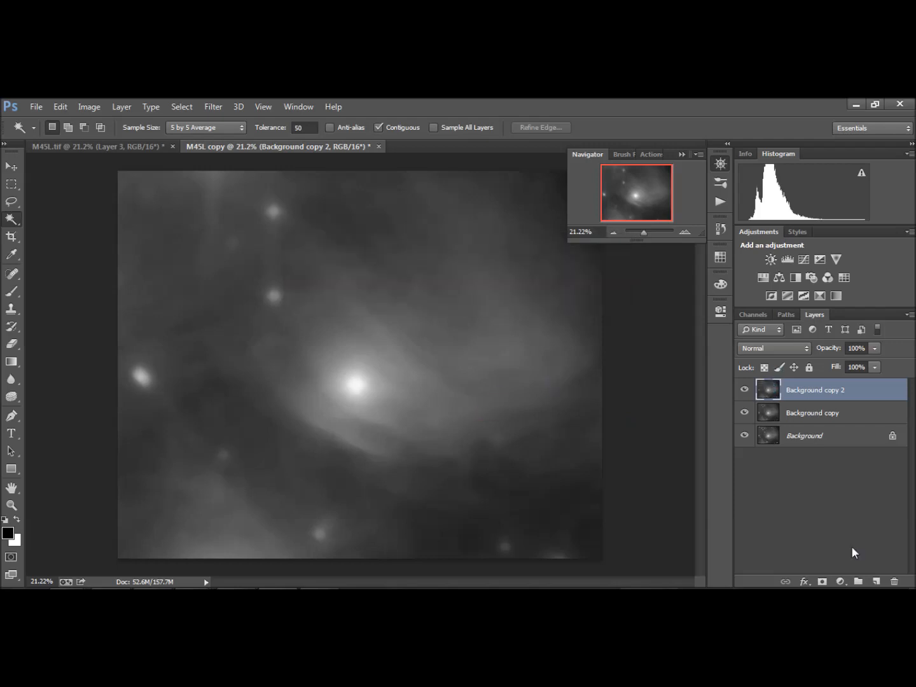
# Add a layer mask to the Background copy 2 layer and invert it to black.
pyautogui.click(822, 582)
pyautogui.doubleClick(795, 391)
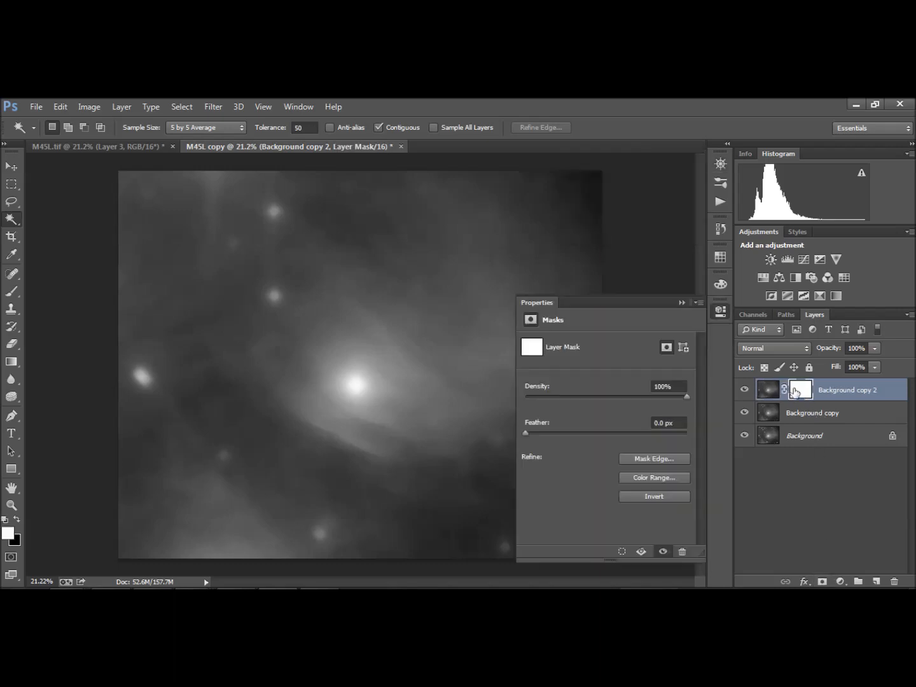
pyautogui.click(653, 497)
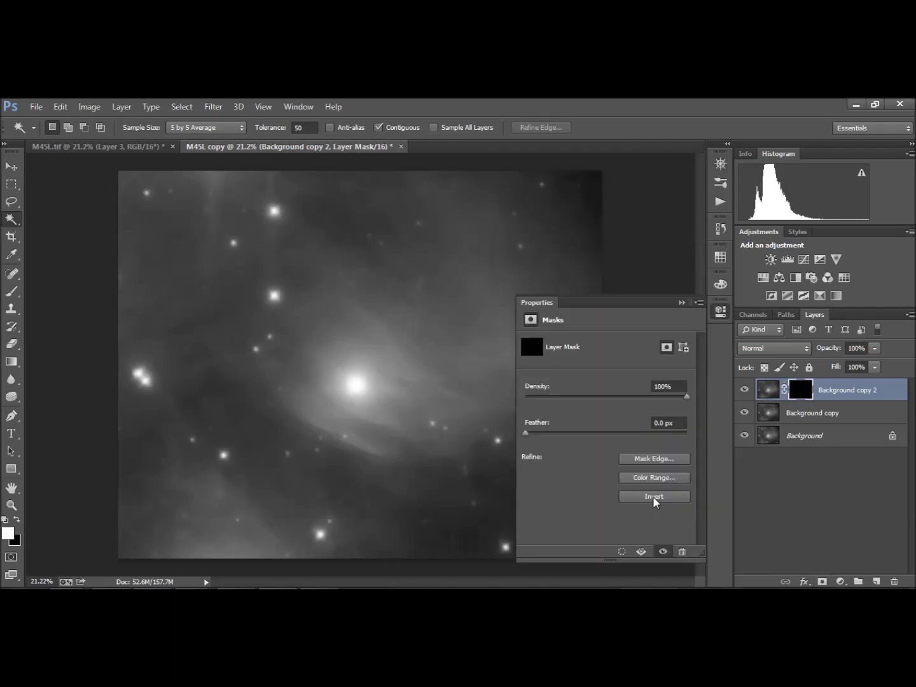
# Set up a 103 px brush for painting white on the Background copy 2 mask.
pyautogui.click(683, 303)
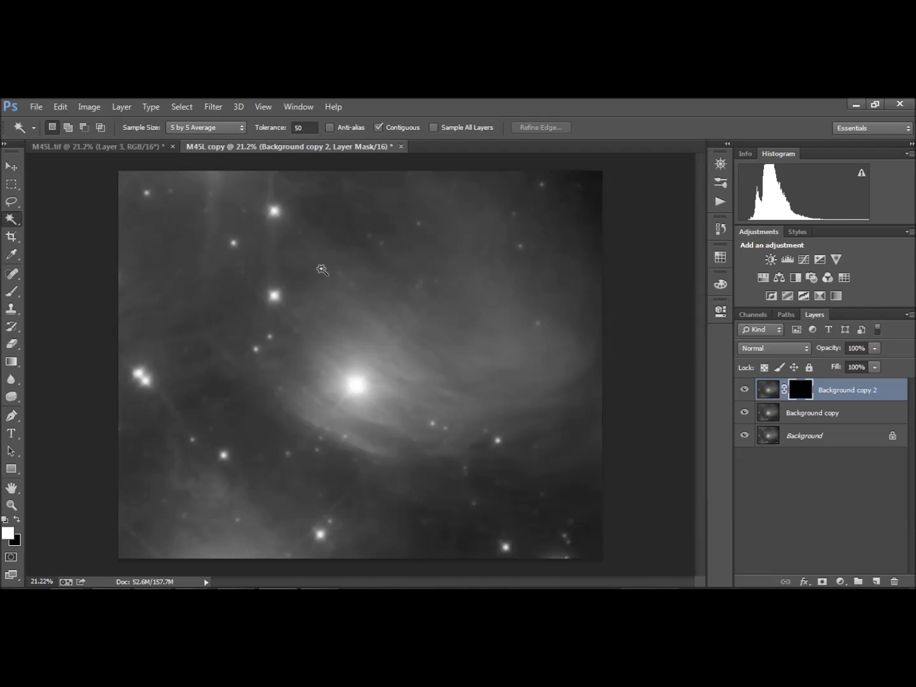
pyautogui.click(13, 290)
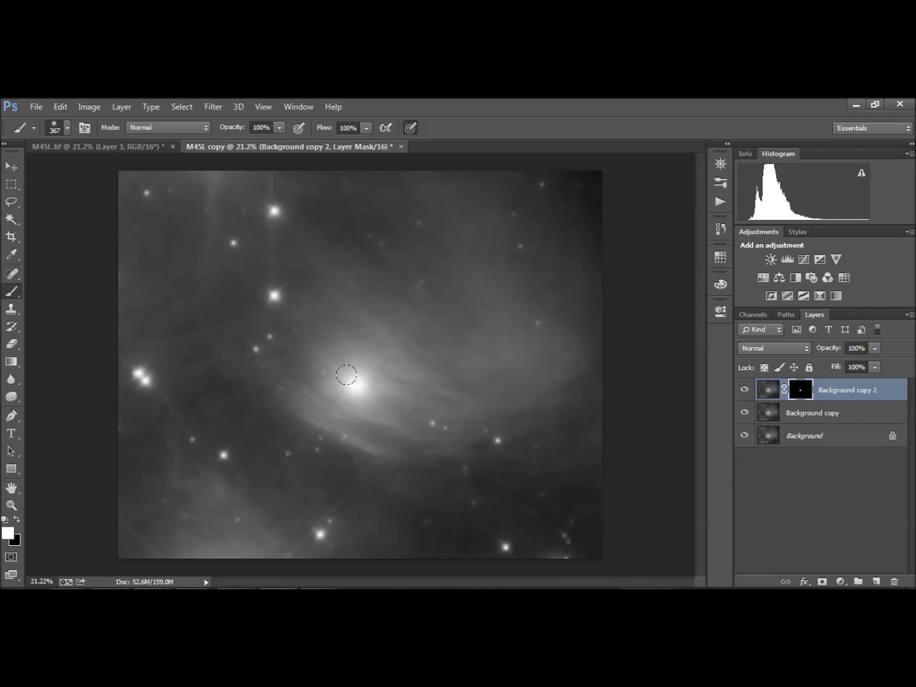
pyautogui.click(67, 128)
pyautogui.moveTo(138, 171)
pyautogui.mouseDown()
pyautogui.moveTo(100, 171)
pyautogui.moveTo(113, 171)
pyautogui.mouseUp()
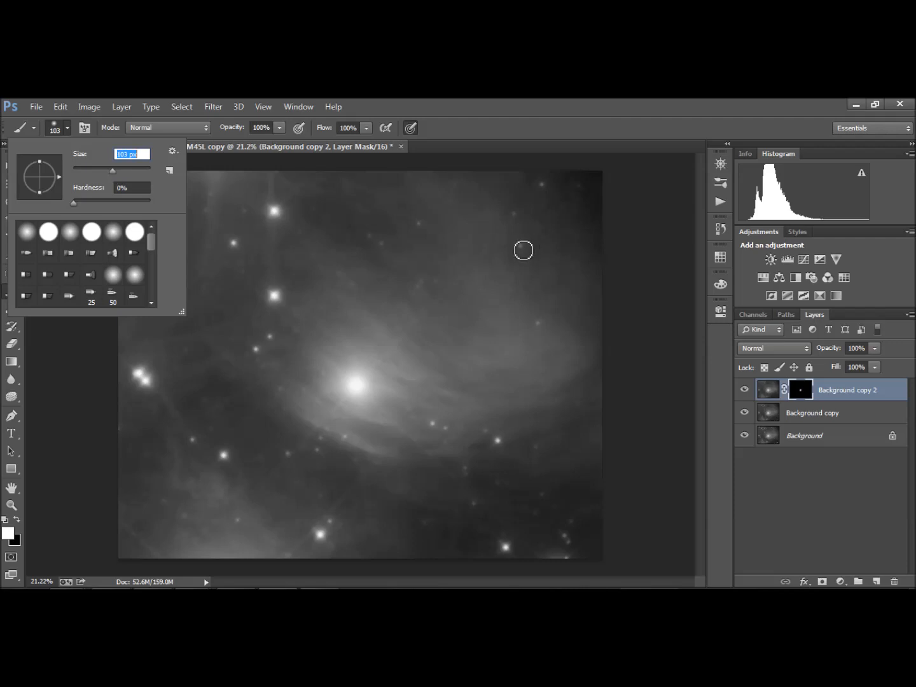
pyautogui.press('Return')
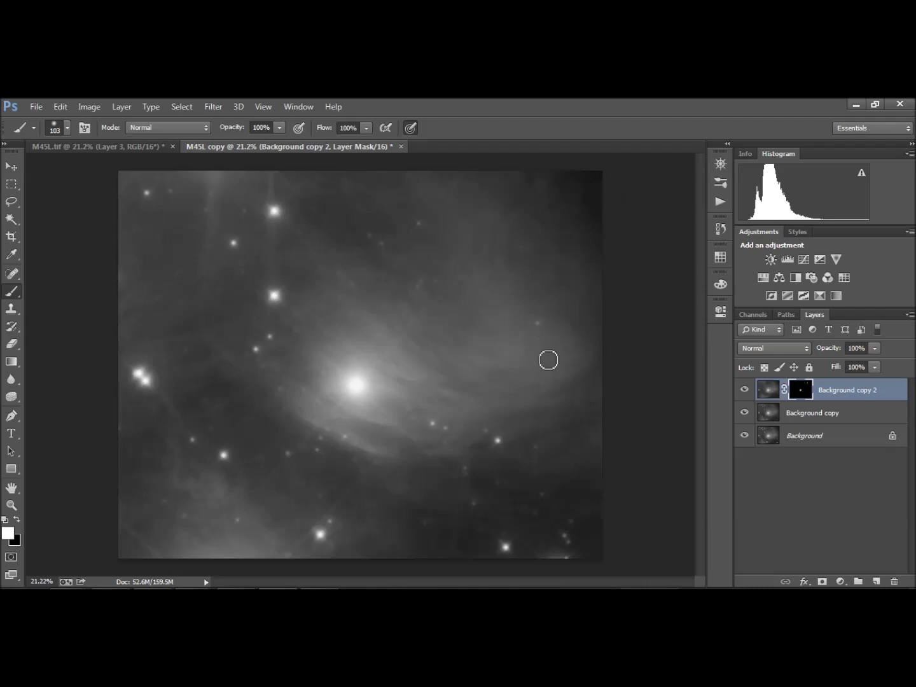
# Paint white on the Background copy 2 mask over the small stars below, beside and to the lower right of the bright central star.
pyautogui.click(502, 444)
pyautogui.click(449, 431)
pyautogui.moveTo(566, 538); pyautogui.dragTo(575, 544)
pyautogui.moveTo(324, 443)
pyautogui.mouseDown()
pyautogui.moveTo(337, 447)
pyautogui.moveTo(346, 432)
pyautogui.moveTo(376, 445)
pyautogui.moveTo(366, 446)
pyautogui.mouseUp()
pyautogui.click(336, 434)
pyautogui.moveTo(280, 389); pyautogui.dragTo(280, 392)
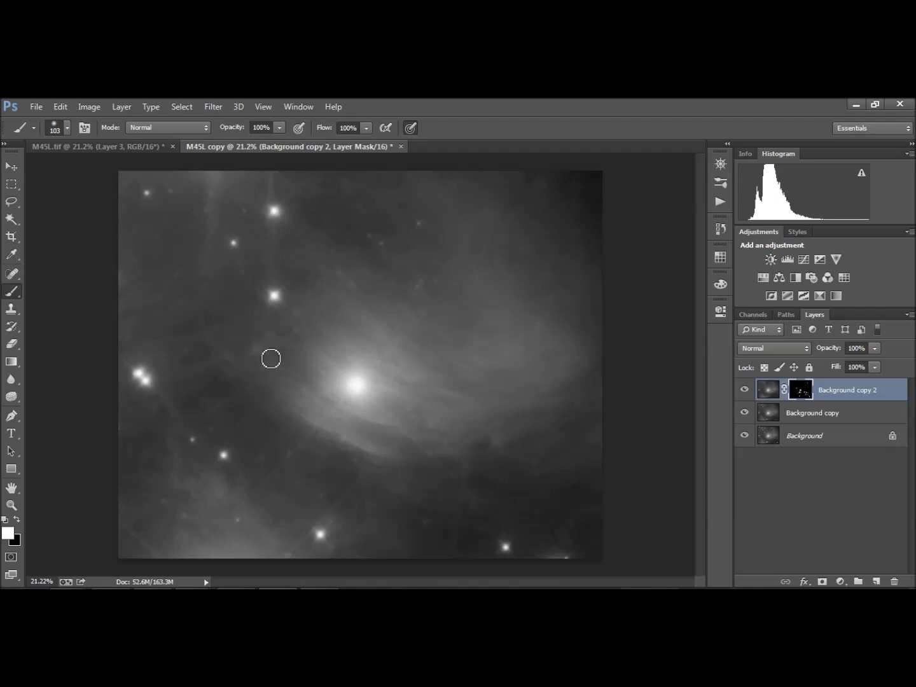
# Paint white on the Background copy 2 mask over the stars in the image's upper left and along its lower part.
pyautogui.click(236, 245)
pyautogui.click(148, 193)
pyautogui.click(173, 195)
pyautogui.click(196, 444)
pyautogui.click(209, 433)
pyautogui.click(237, 522)
pyautogui.click(447, 528)
pyautogui.click(509, 552)
pyautogui.click(320, 535)
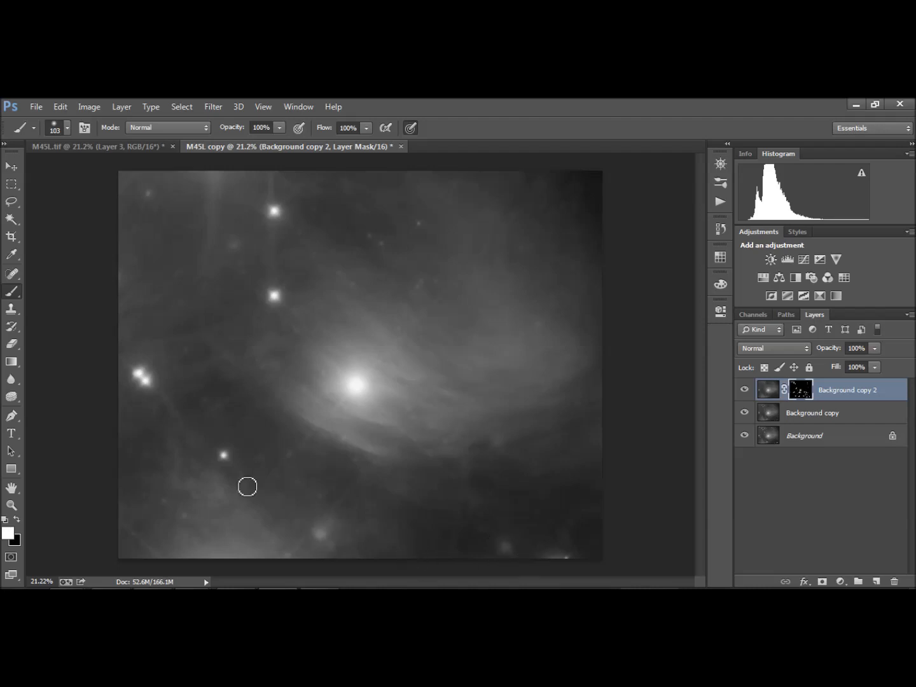
# Paint white on the mask over the remaining faint stars, the double star near the left edge and the two bright stars above the centre.
pyautogui.click(226, 455)
pyautogui.click(415, 230)
pyautogui.click(426, 282)
pyautogui.click(345, 278)
pyautogui.click(321, 265)
pyautogui.click(560, 560)
pyautogui.click(140, 379)
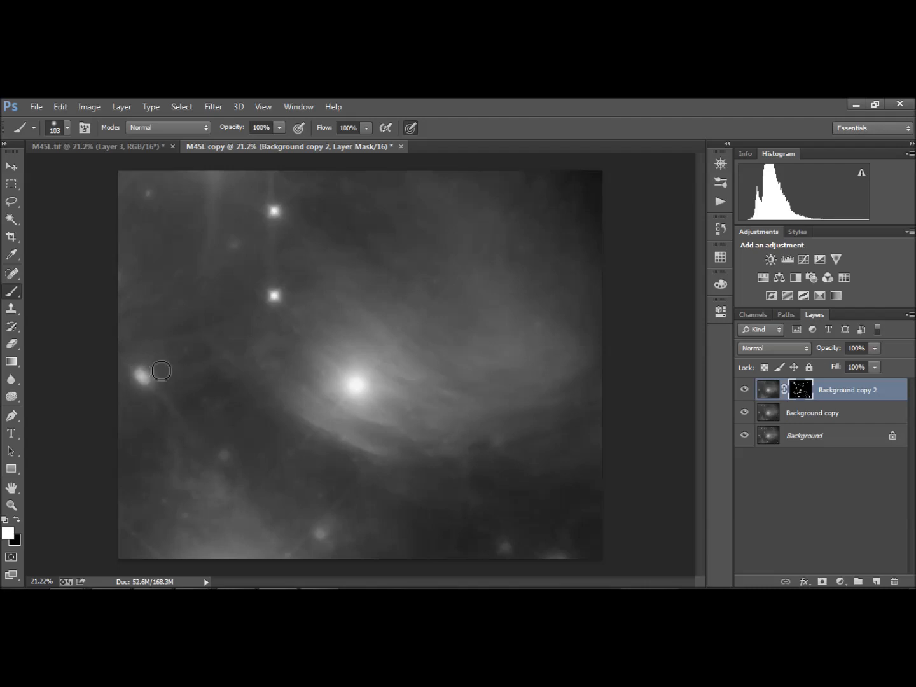
pyautogui.click(276, 298)
pyautogui.click(276, 213)
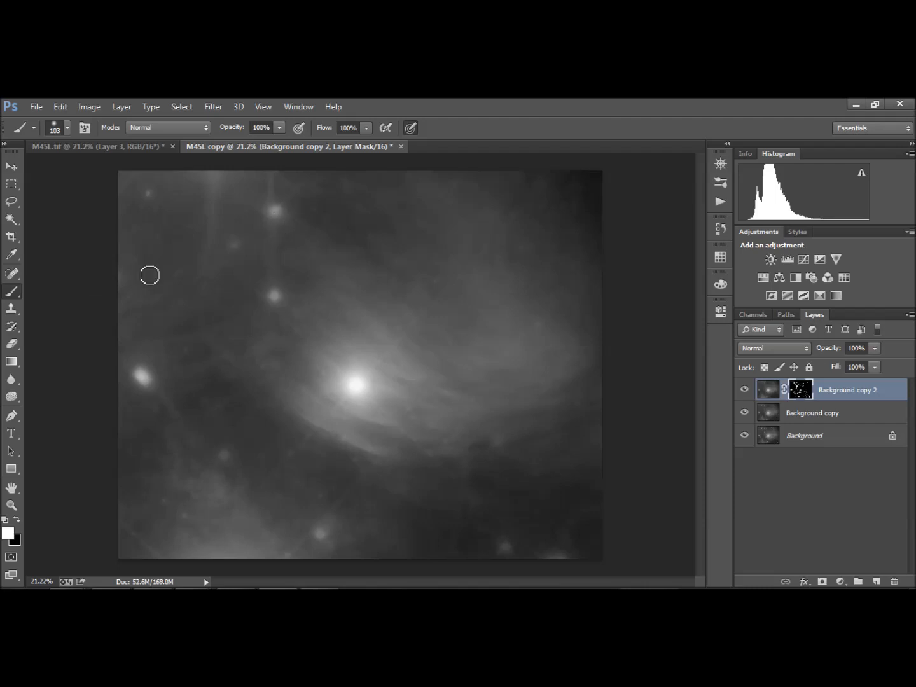
# Make black the foreground colour and compare the image with the Background copy 2 layer hidden and shown.
pyautogui.click(17, 518)
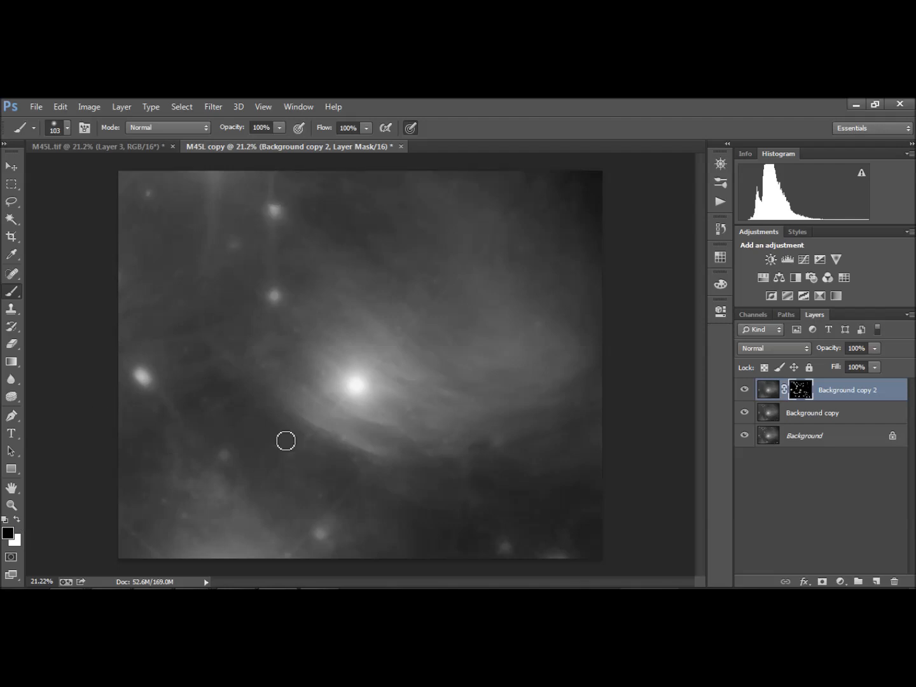
pyautogui.click(745, 390)
pyautogui.click(745, 391)
pyautogui.click(745, 390)
pyautogui.click(745, 391)
pyautogui.click(745, 391)
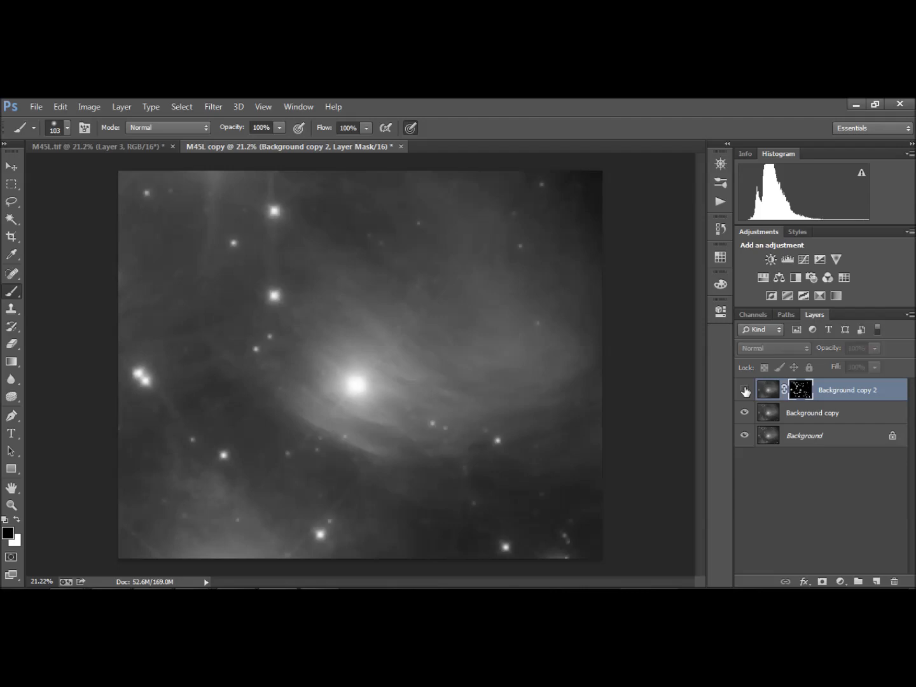
pyautogui.click(745, 390)
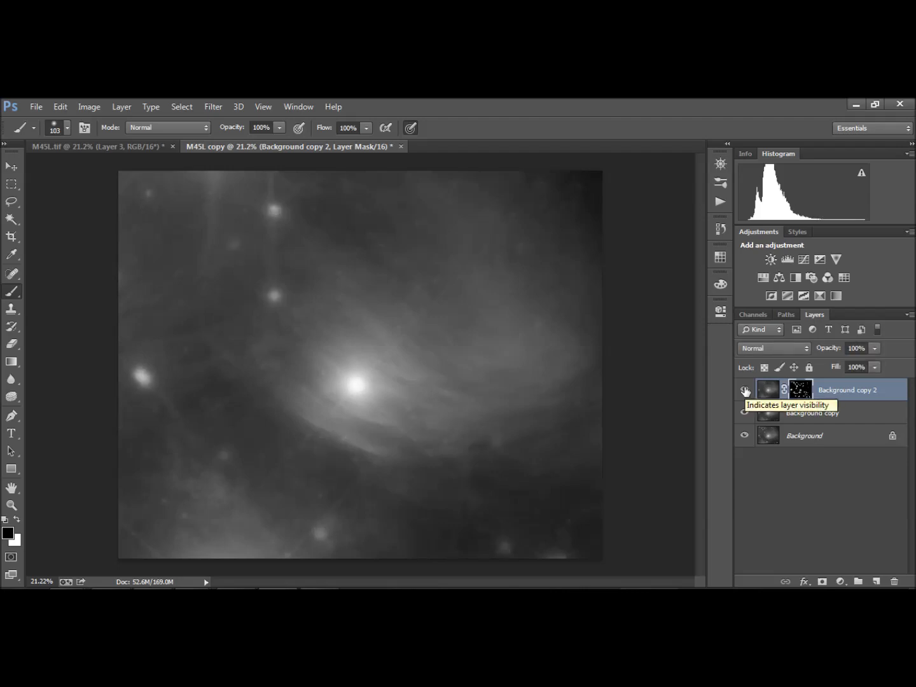
pyautogui.click(745, 391)
pyautogui.click(745, 391)
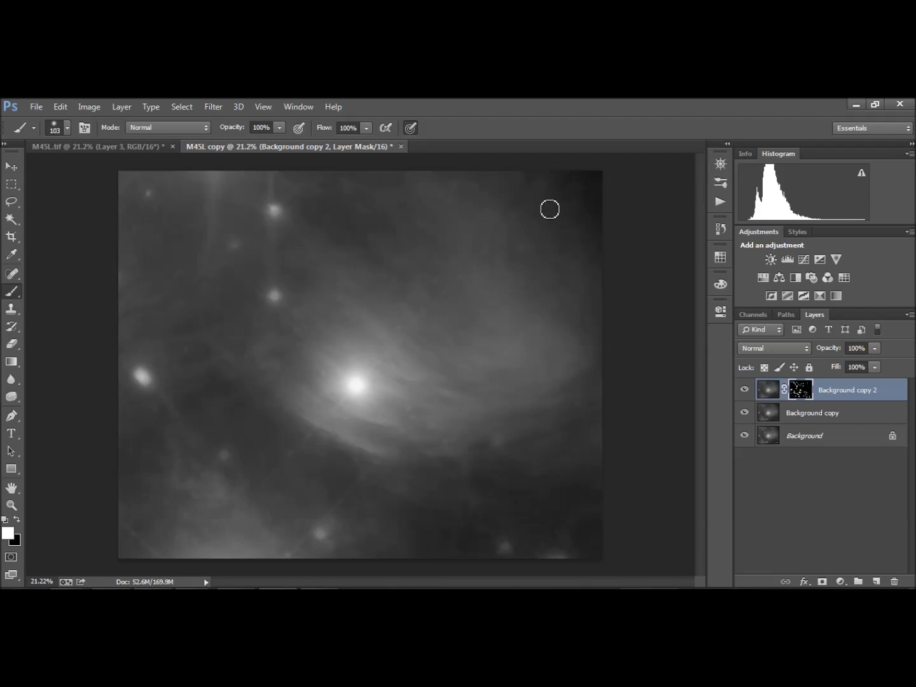
# Try to paste a merged copy of the image as a new layer above Background copy 2, and delete the pasted layer.
pyautogui.click(761, 391)
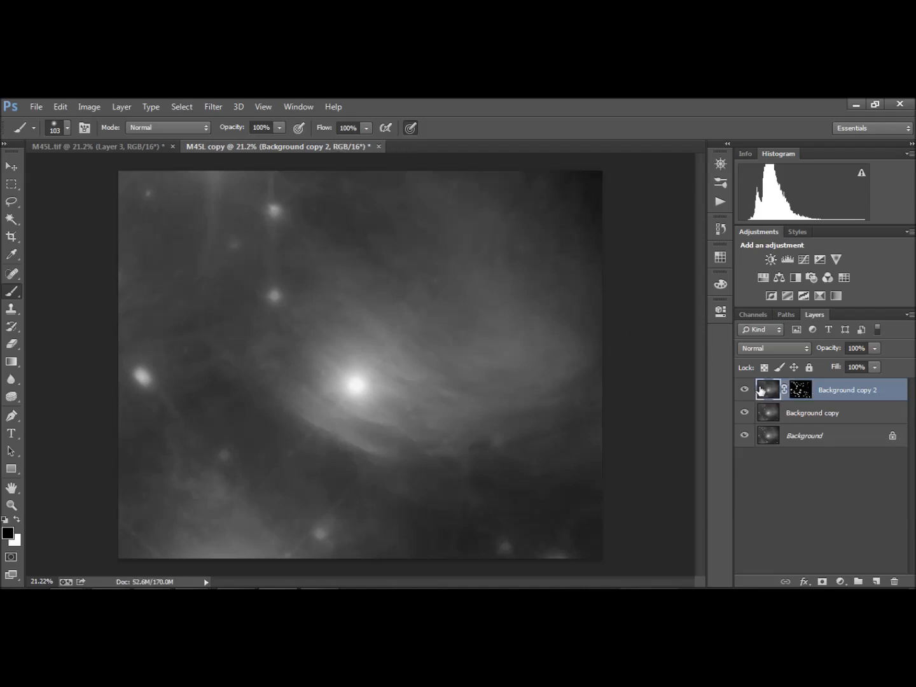
pyautogui.hotkey('ctrl', 'a')
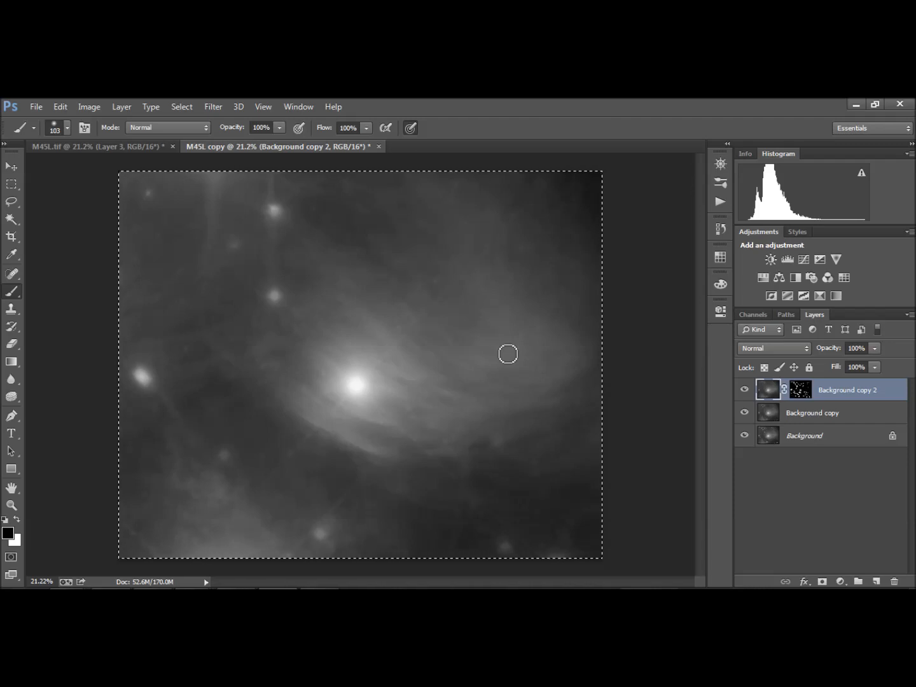
pyautogui.hotkey('ctrl', 'shift', 'a')
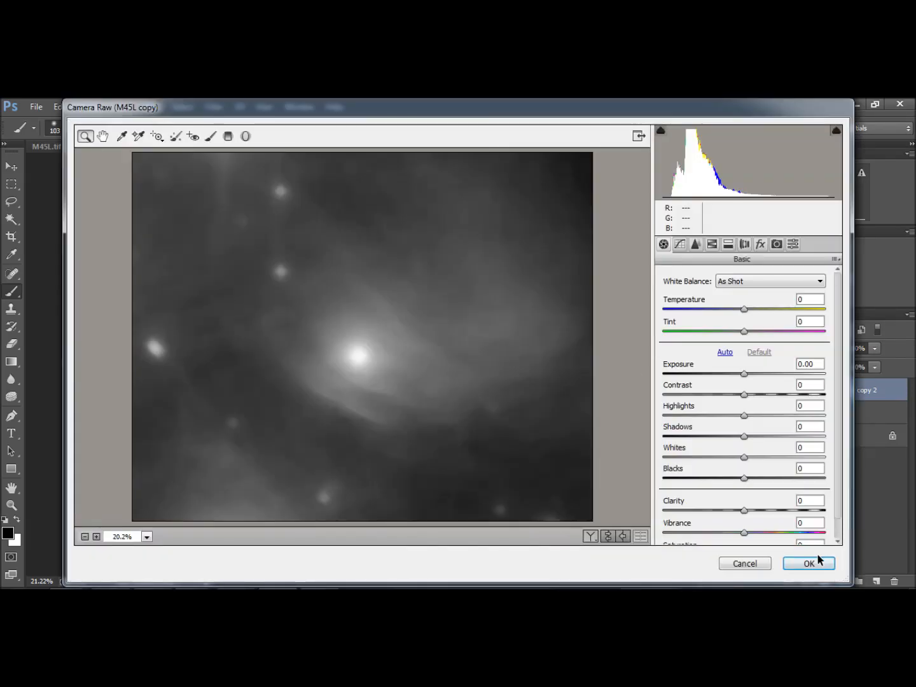
pyautogui.click(815, 560)
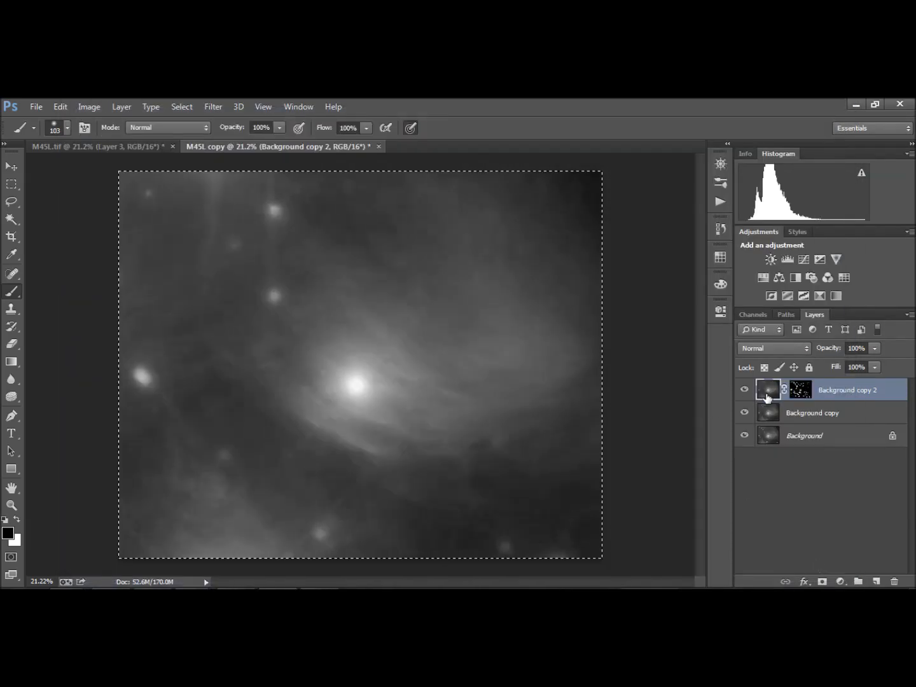
pyautogui.hotkey('ctrl', 'v')
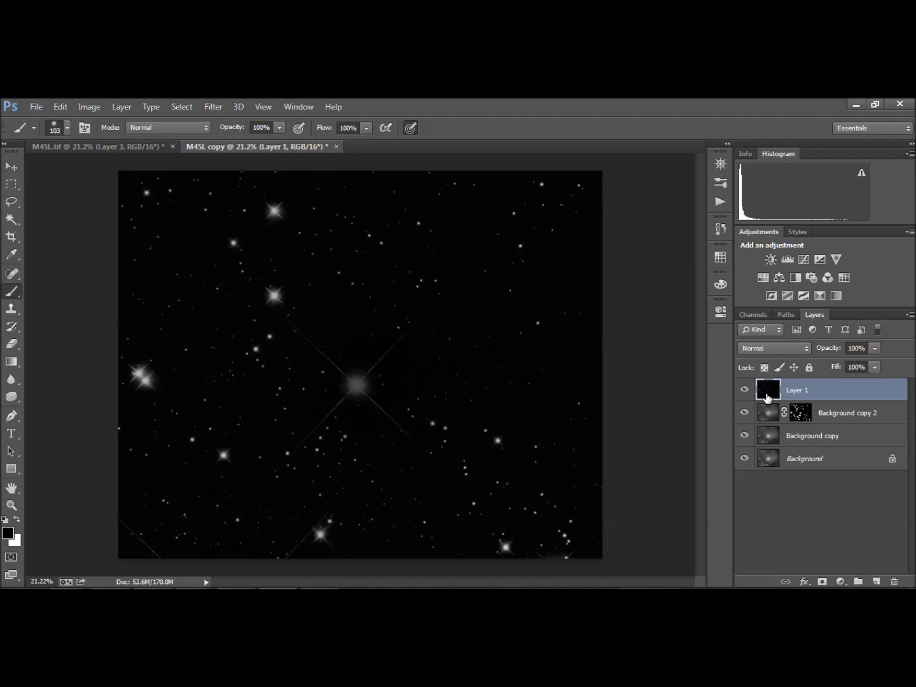
pyautogui.moveTo(767, 399); pyautogui.dragTo(895, 582)
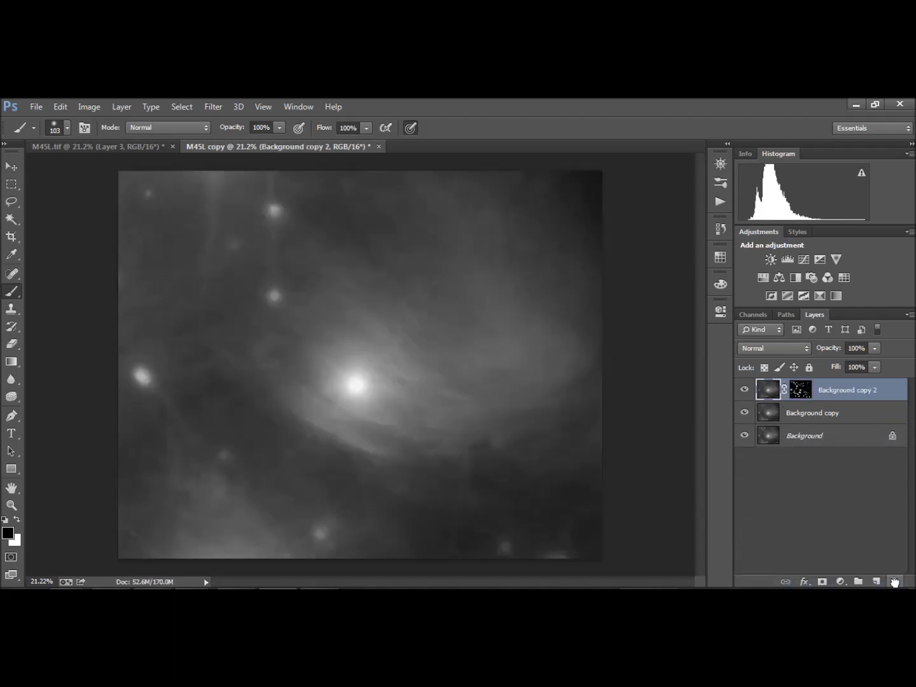
# Try to create a merged starless layer on top, compare it with the layers below, and delete it.
pyautogui.hotkey('ctrl', 'a')
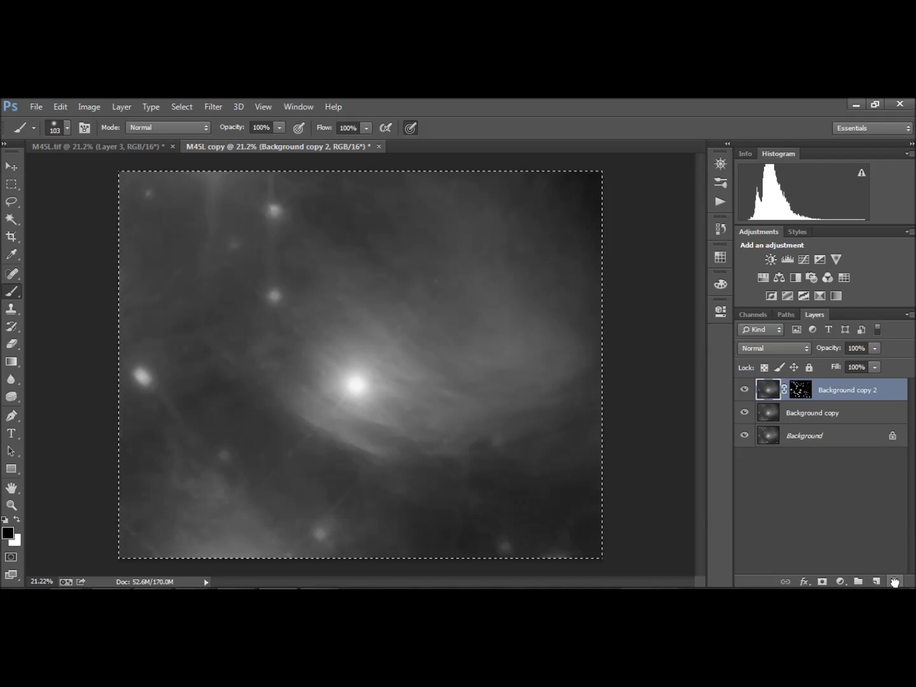
pyautogui.hotkey('ctrl', 'shift', 'alt', 'n')
pyautogui.hotkey('ctrl', 'shift', 'alt', 'e')
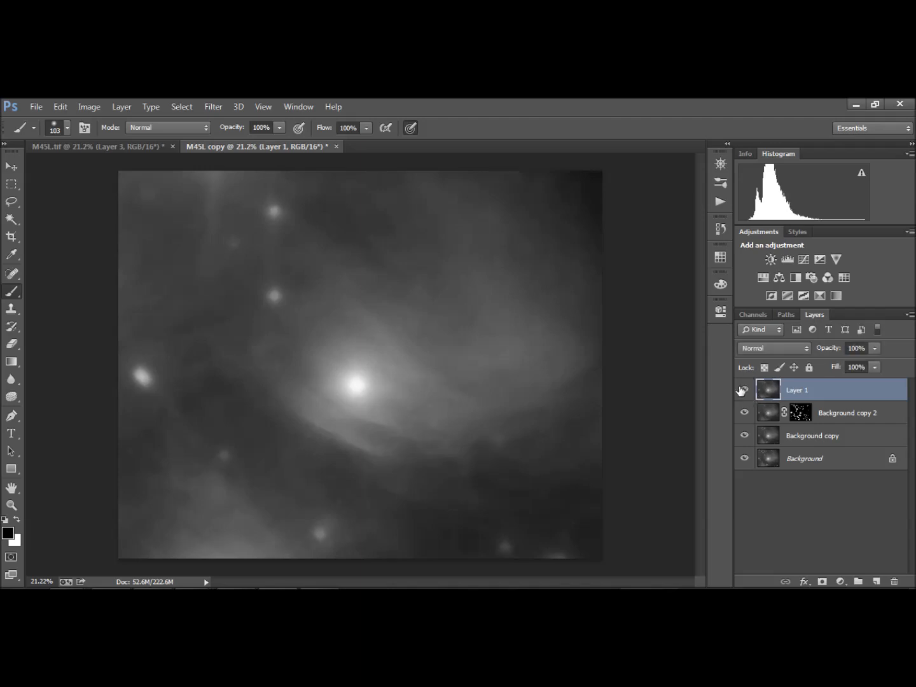
pyautogui.click(745, 391)
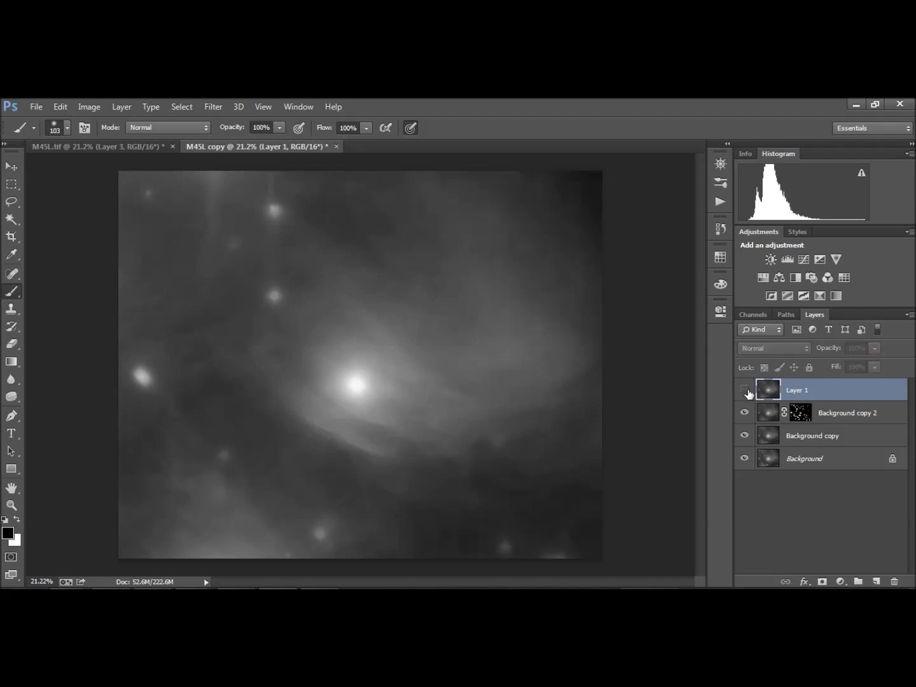
pyautogui.click(745, 391)
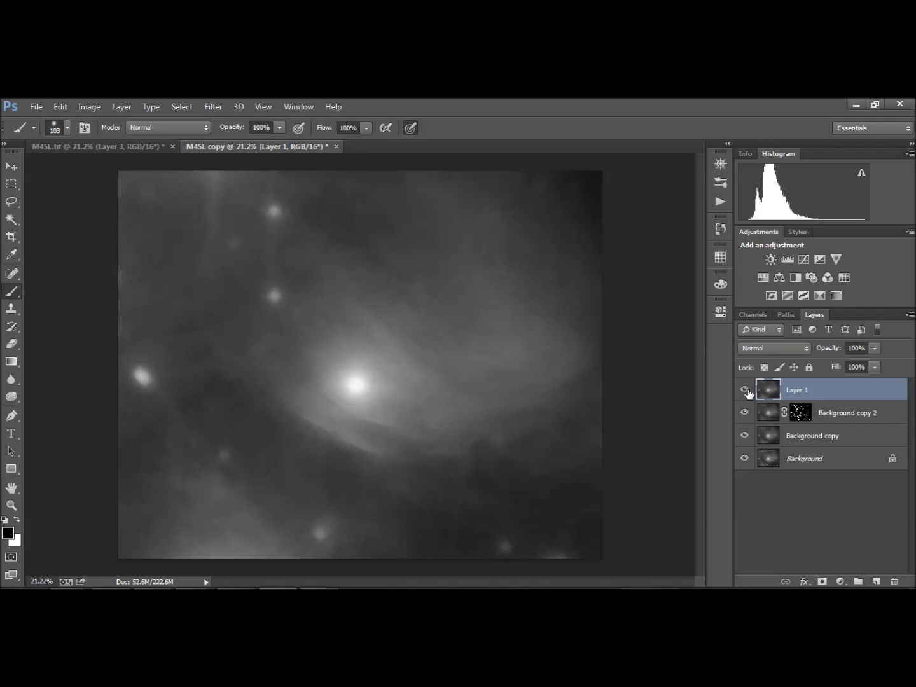
pyautogui.click(744, 391)
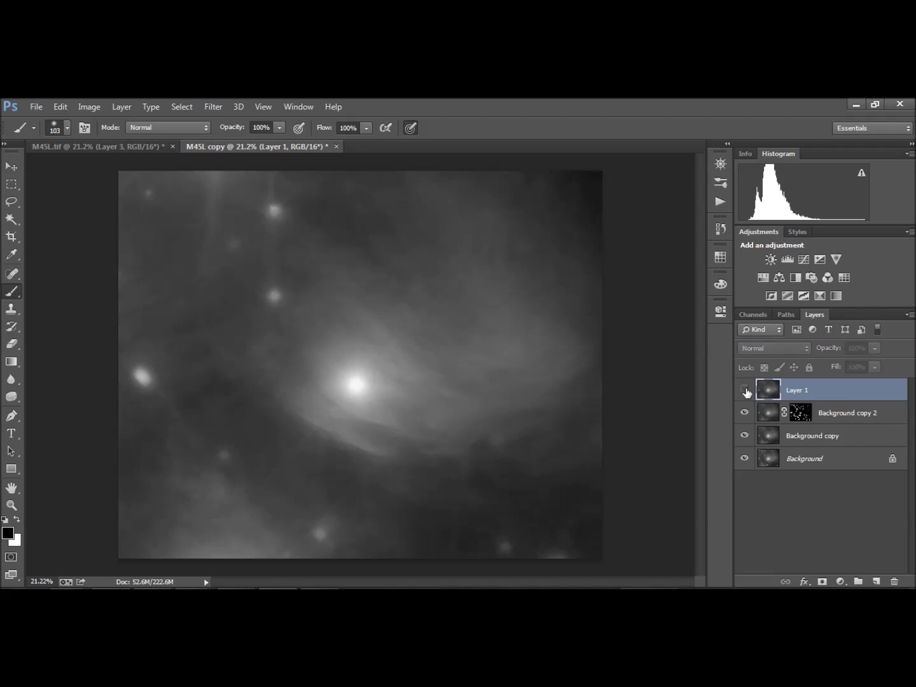
pyautogui.click(744, 390)
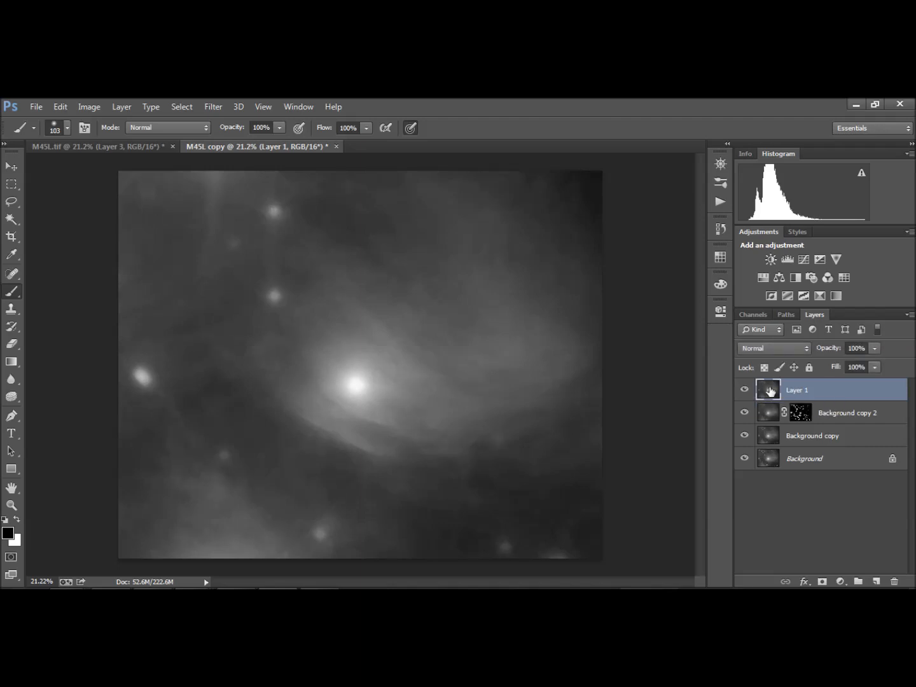
pyautogui.moveTo(770, 390); pyautogui.dragTo(897, 579)
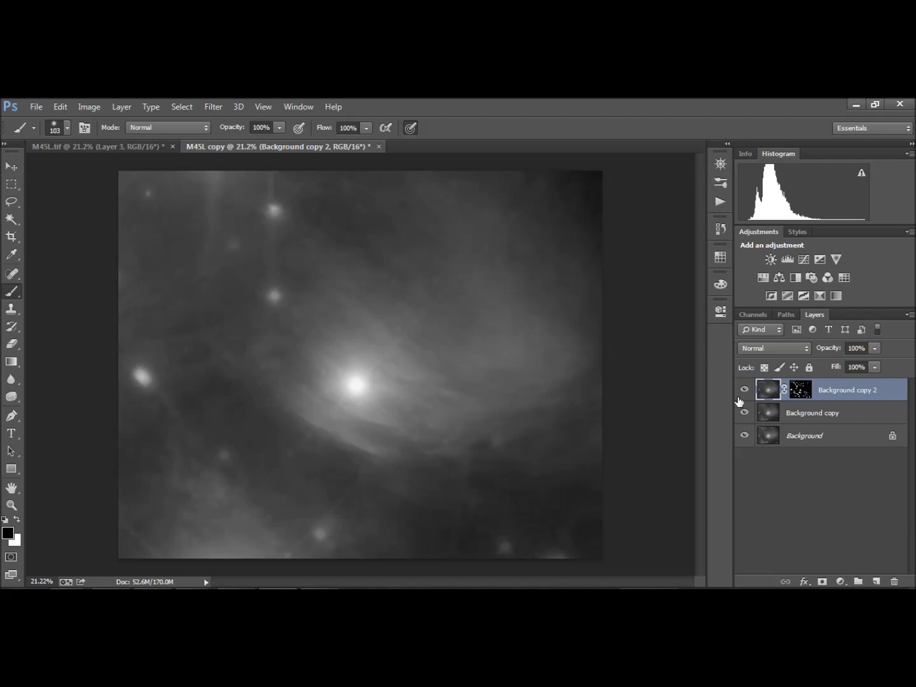
pyautogui.hotkey('ctrl', 'a')
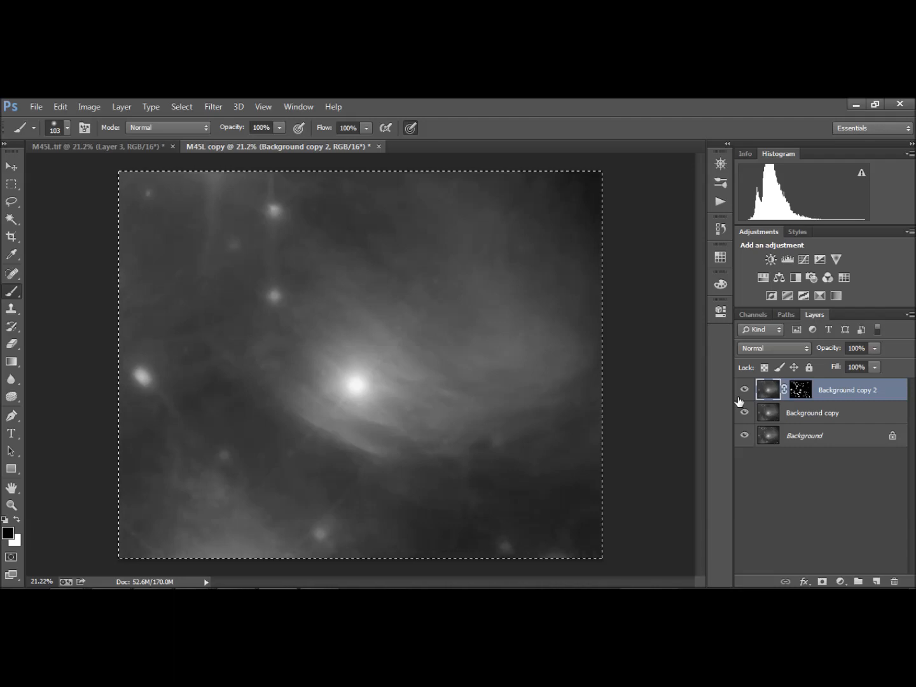
pyautogui.hotkey('ctrl', 'shift', 'a')
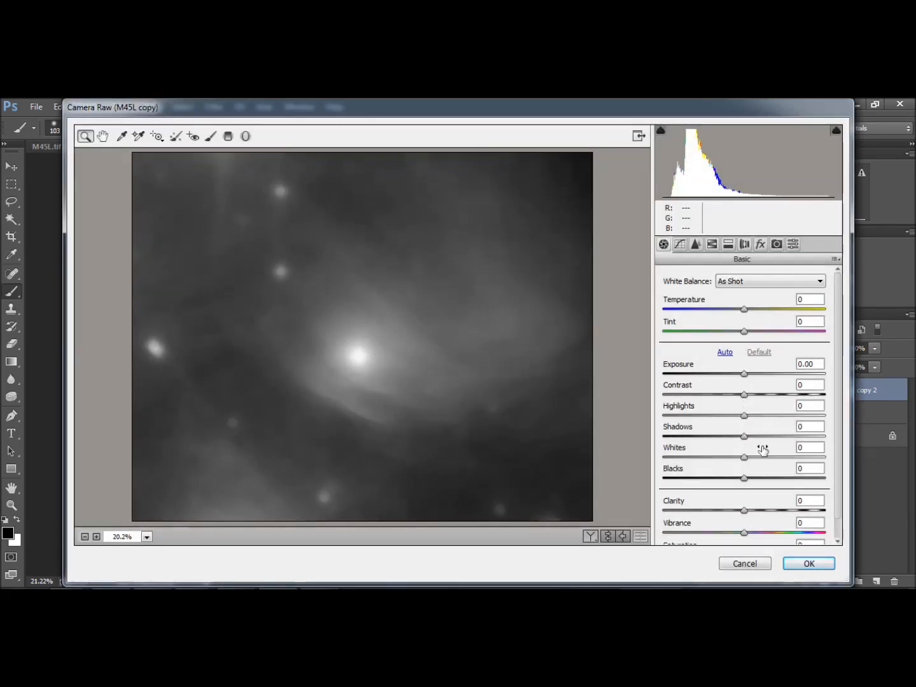
pyautogui.click(810, 563)
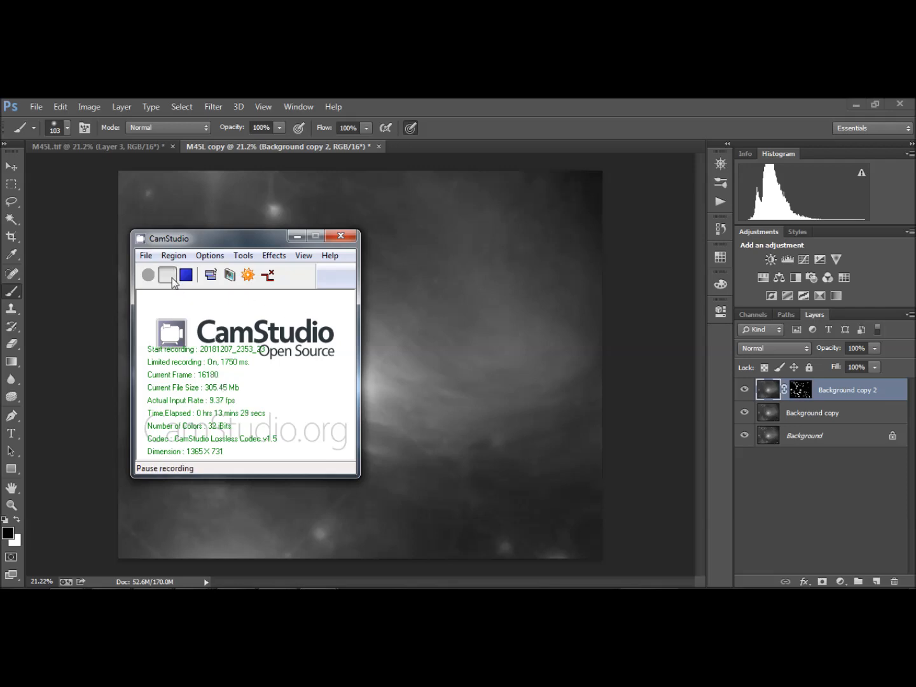
pyautogui.click(297, 236)
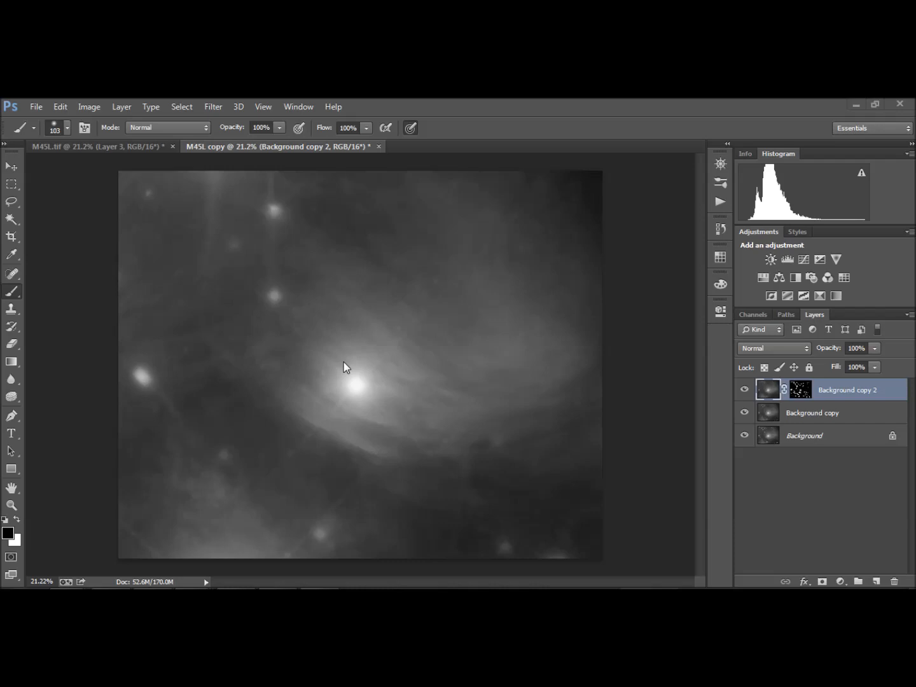
# Select the whole image, place a merged copy of it in a new layer above Background copy 2, and compare it hidden and shown.
pyautogui.keyDown('ctrl'); pyautogui.click(775, 394); pyautogui.keyUp('ctrl')
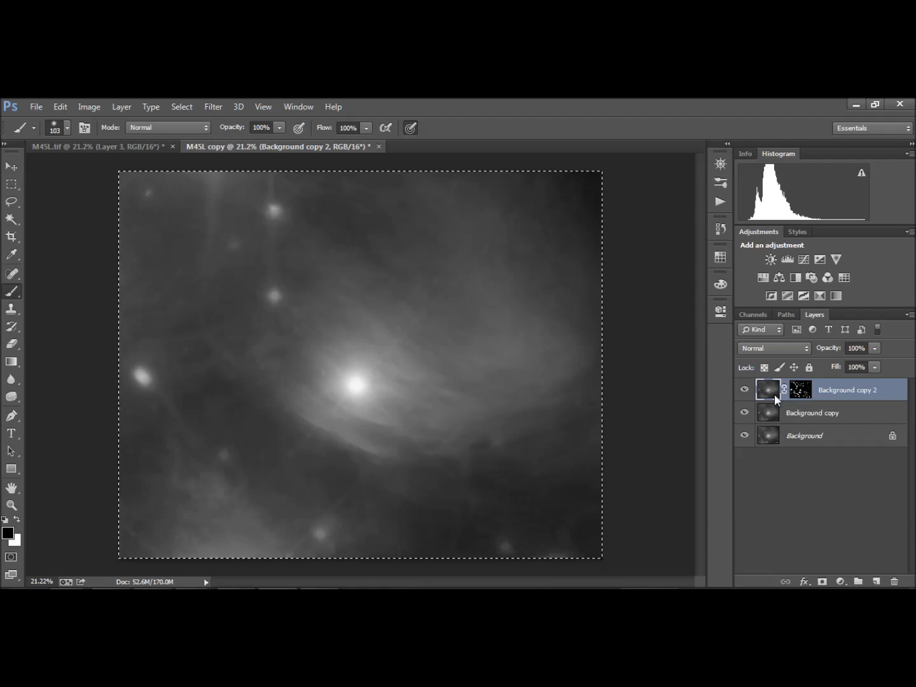
pyautogui.hotkey('ctrl', 'j')
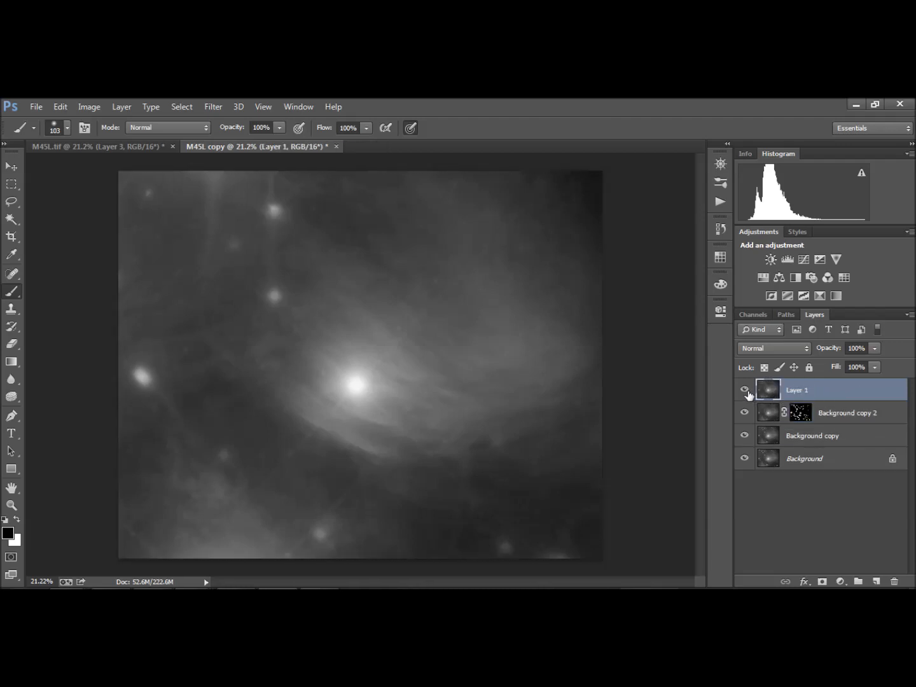
pyautogui.click(745, 392)
pyautogui.click(746, 390)
# Apply Dust & Scratches to the merged Layer 1 with a radius of 90 pixels and a threshold of 1 level.
pyautogui.click(206, 106)
pyautogui.moveTo(268, 281)
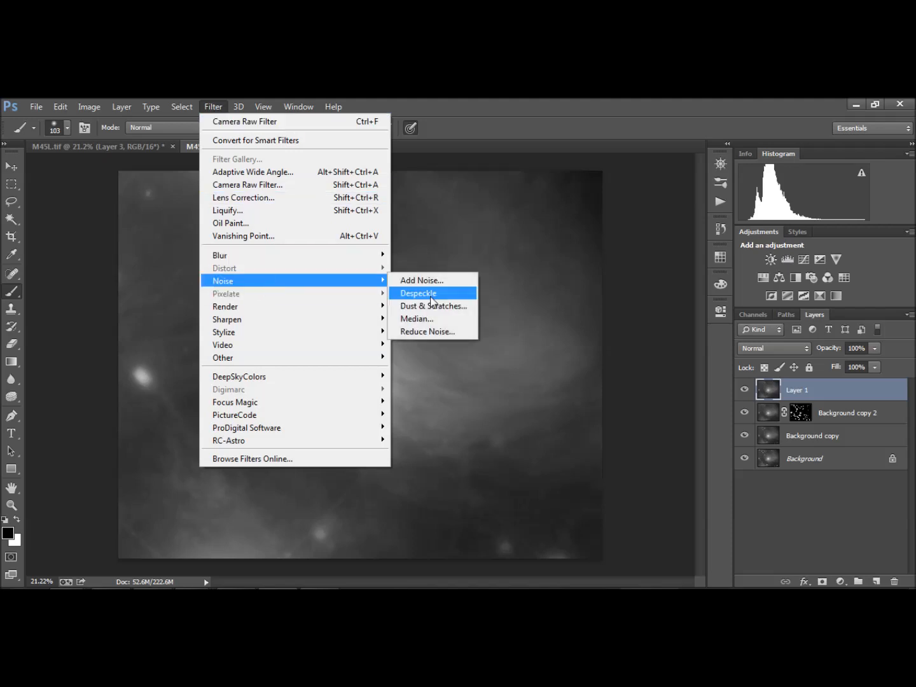
pyautogui.click(435, 306)
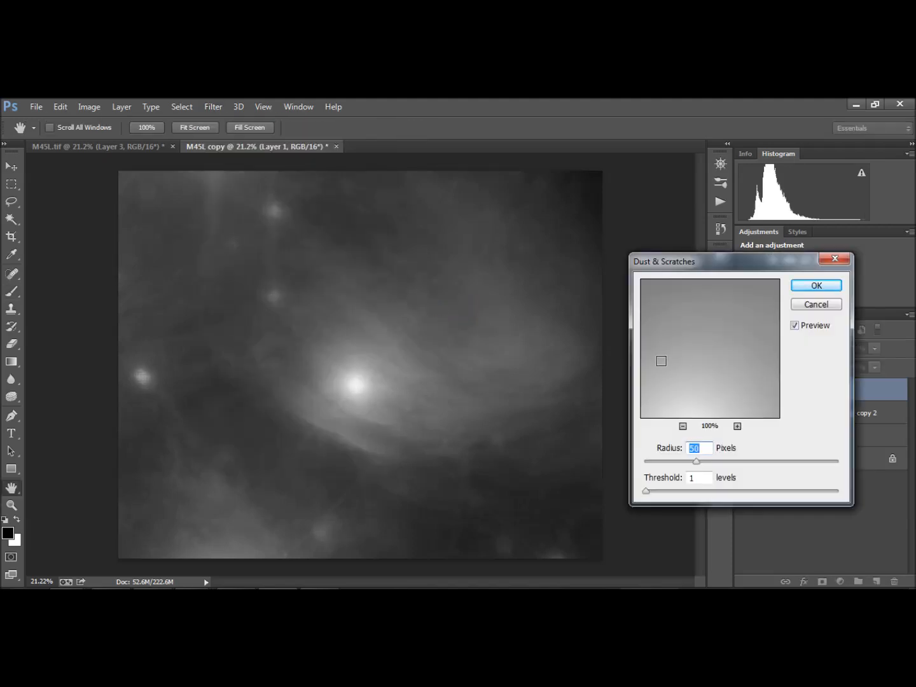
pyautogui.moveTo(696, 462); pyautogui.dragTo(739, 460)
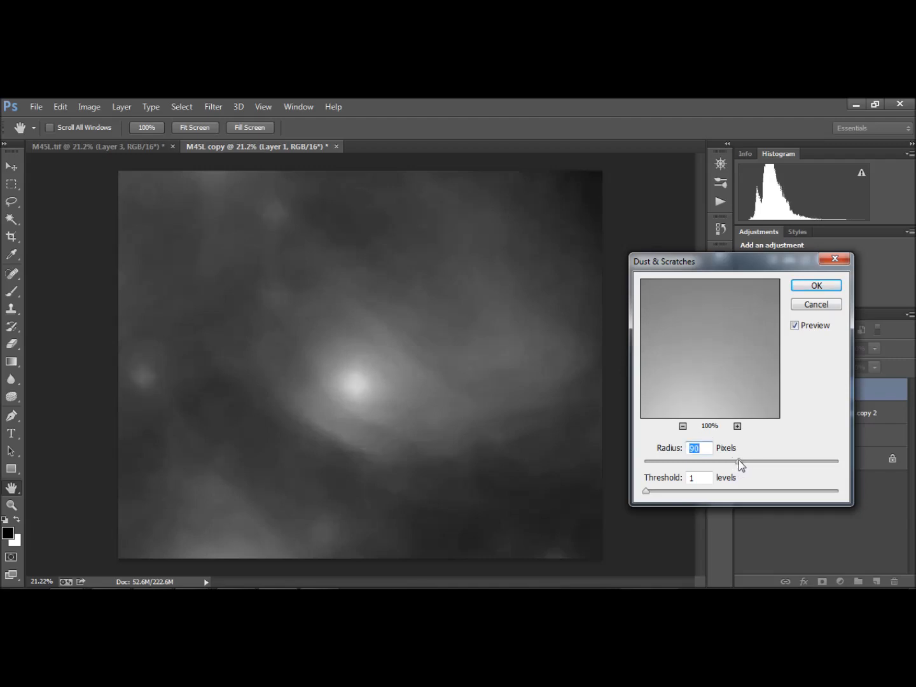
pyautogui.click(804, 288)
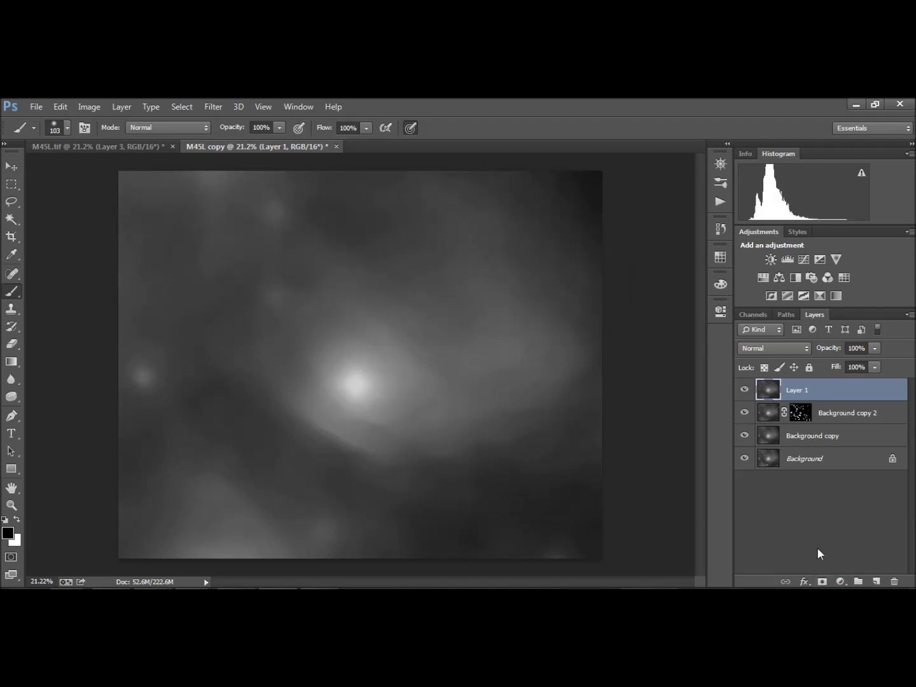
# Add a layer mask to Layer 1 and invert it to black so the filtered layer is hidden.
pyautogui.click(822, 581)
pyautogui.doubleClick(799, 400)
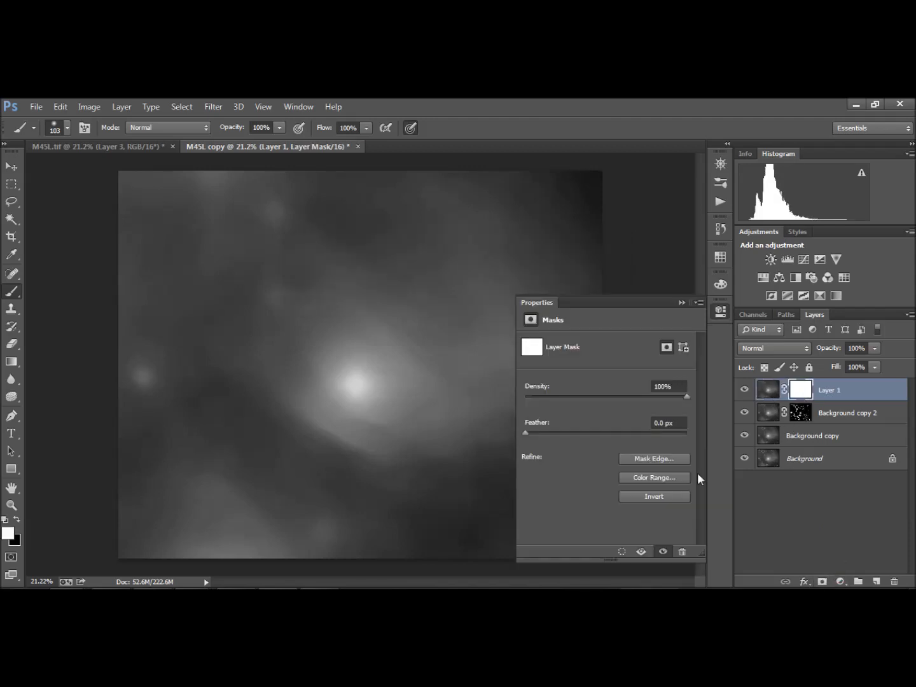
pyautogui.click(662, 492)
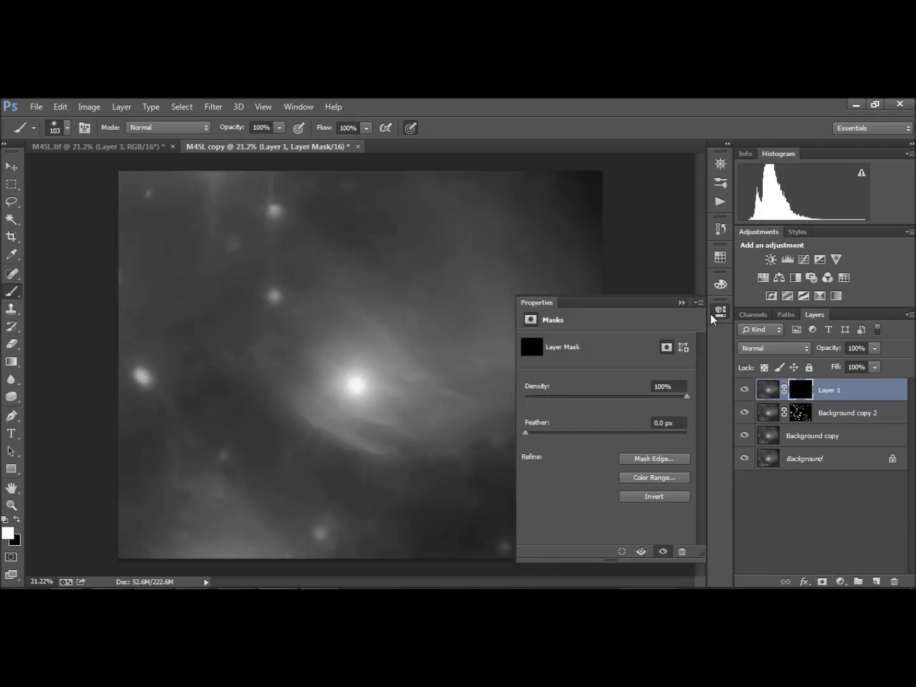
pyautogui.click(681, 303)
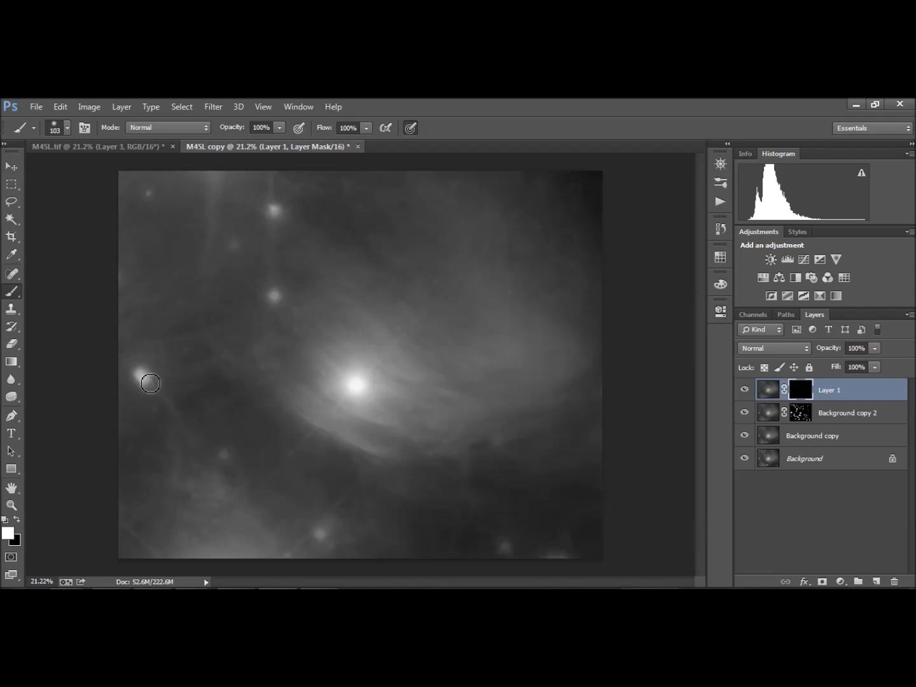
# Paint white on Layer 1's mask over the remaining smaller stars in the image's left half and along its lower edge.
pyautogui.click(143, 375)
pyautogui.click(278, 302)
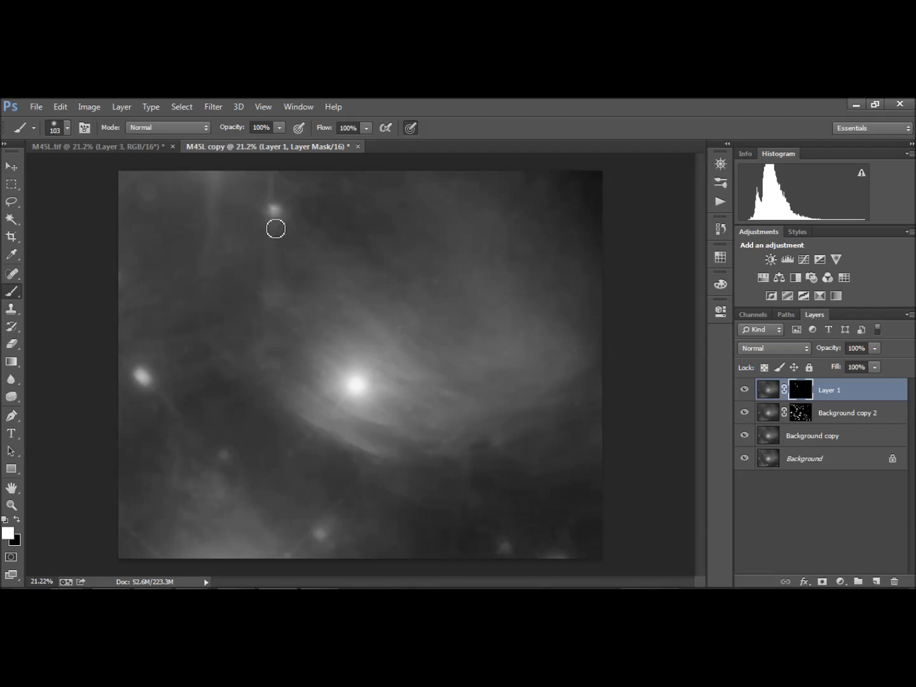
pyautogui.click(277, 214)
pyautogui.click(288, 206)
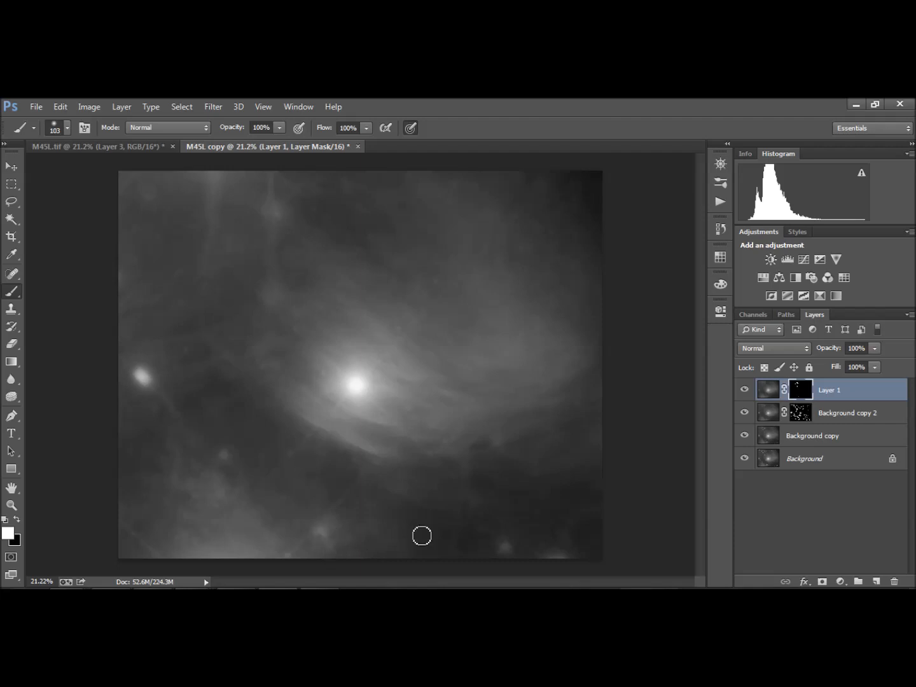
pyautogui.moveTo(511, 550); pyautogui.dragTo(502, 553)
pyautogui.click(225, 462)
pyautogui.moveTo(152, 384)
pyautogui.mouseDown()
pyautogui.moveTo(144, 377)
pyautogui.moveTo(155, 395)
pyautogui.mouseUp()
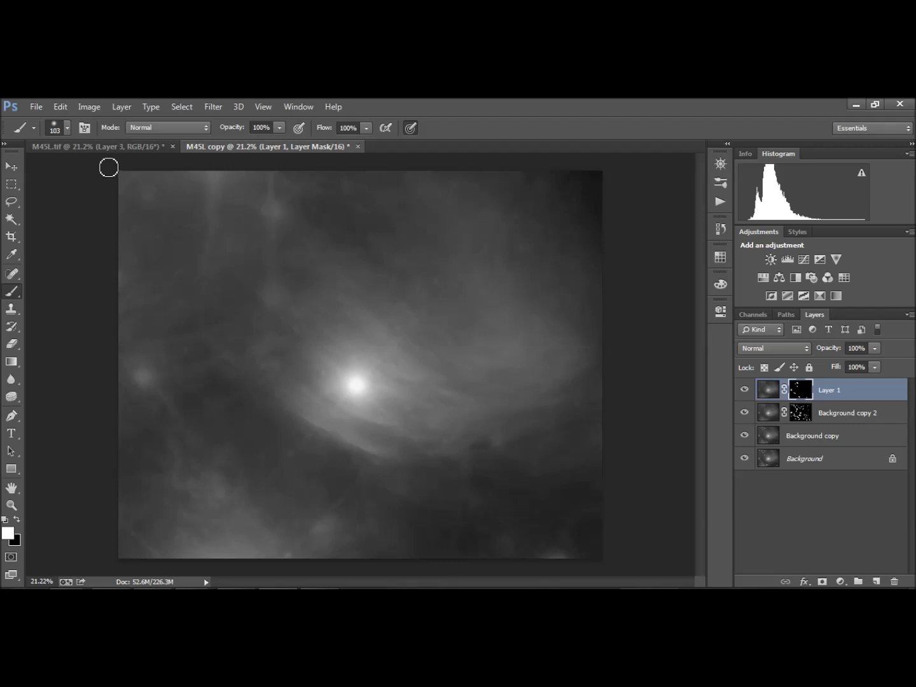
# Set the brush size to 142 px and paint white on Layer 1's mask over the bright spot at the image's lower-right edge.
pyautogui.click(66, 128)
pyautogui.moveTo(108, 173); pyautogui.dragTo(119, 170)
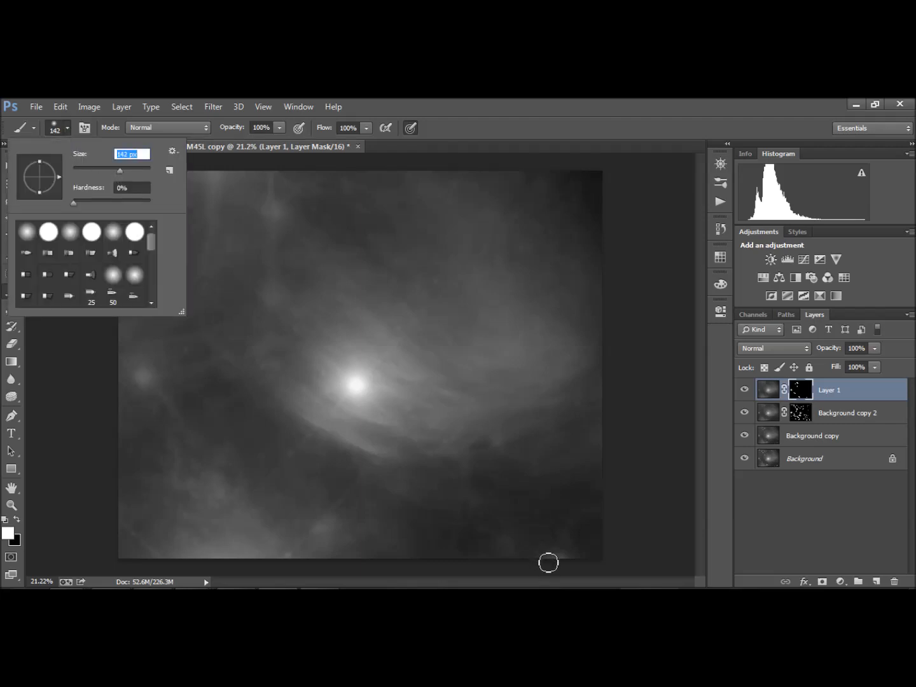
pyautogui.press('Return')
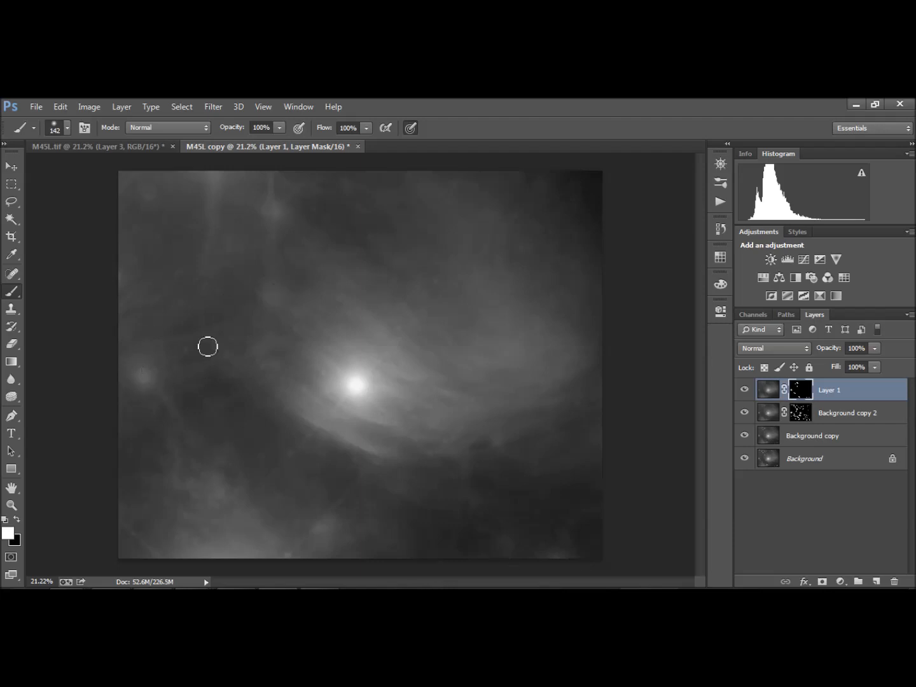
# Set the brush size to 296 px and paint white on Layer 1's mask over the large central star.
pyautogui.click(66, 130)
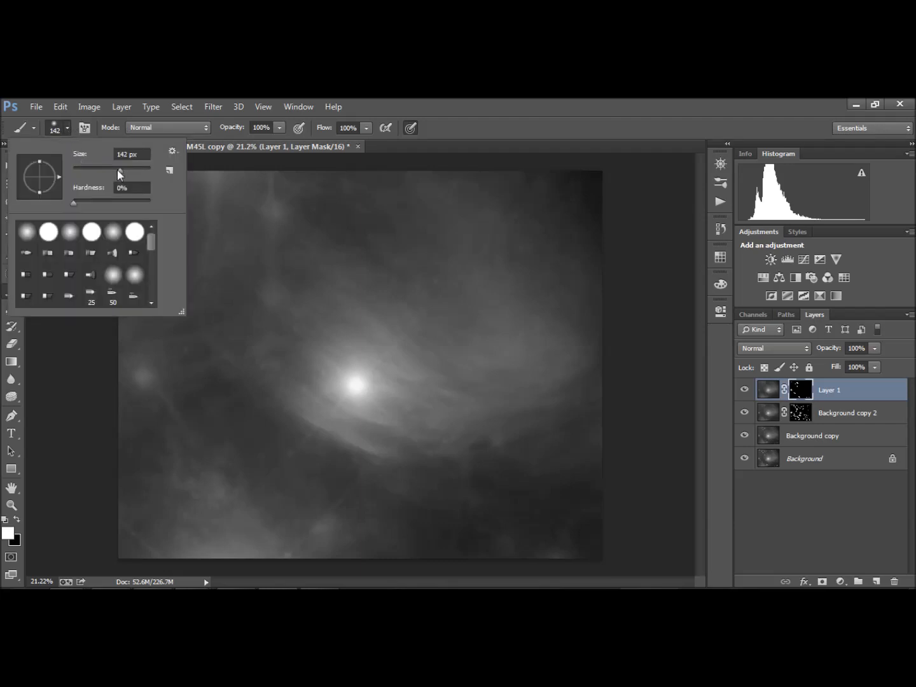
pyautogui.moveTo(118, 169); pyautogui.dragTo(126, 171)
pyautogui.moveTo(127, 170); pyautogui.dragTo(134, 170)
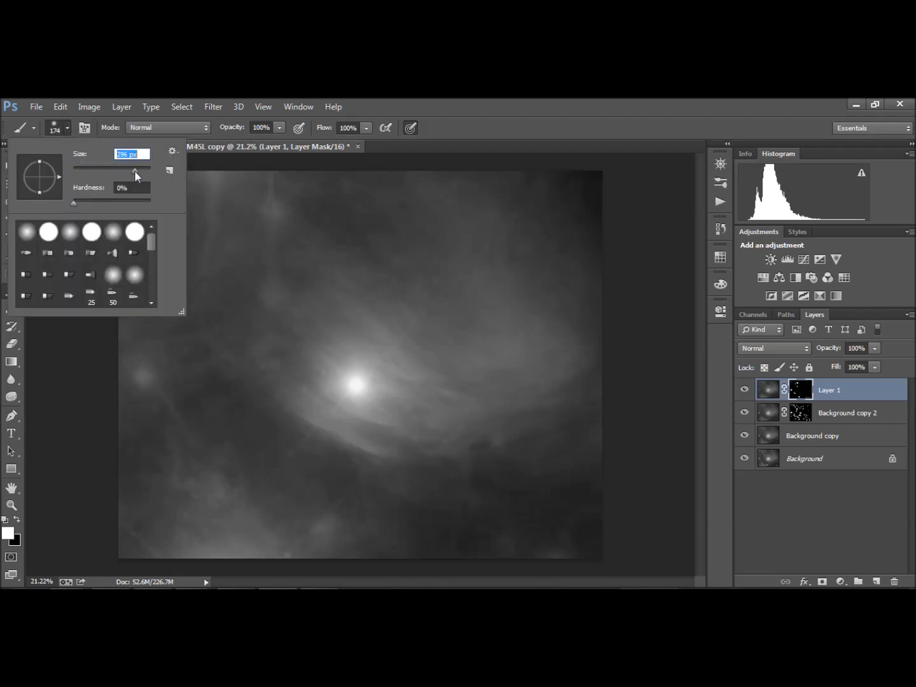
pyautogui.click(353, 381)
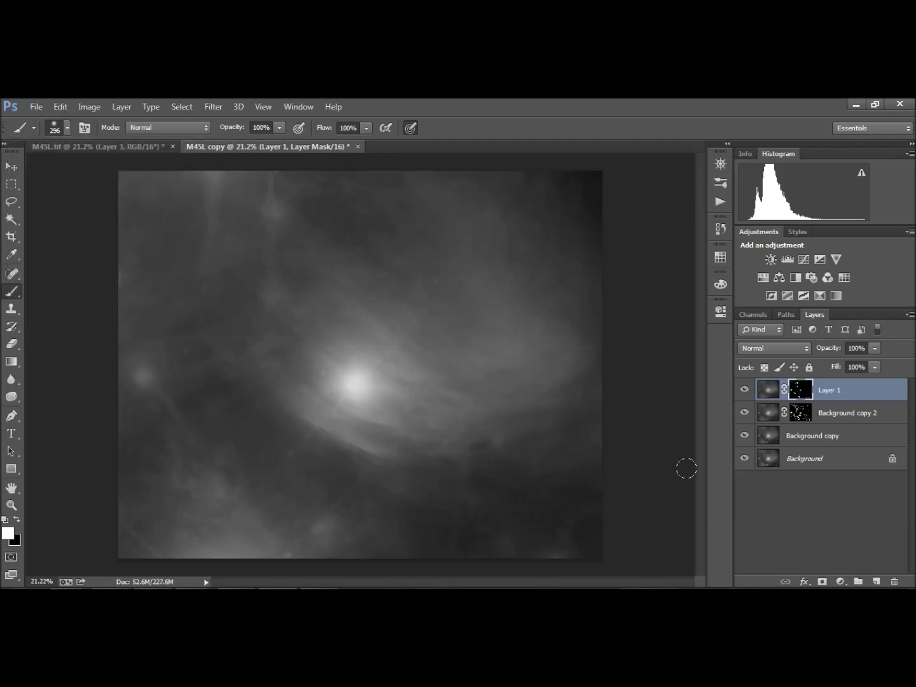
# Try two ways of creating a merged layer above Layer 1, deleting the new layer each time.
pyautogui.click(768, 390)
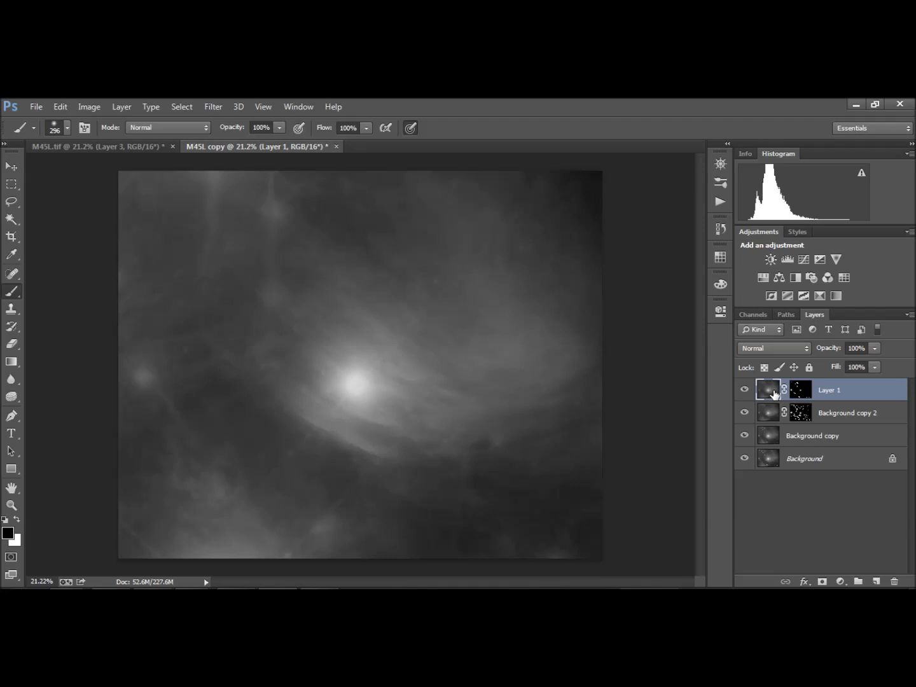
pyautogui.hotkey('ctrl', 'shift', 'alt', 'e')
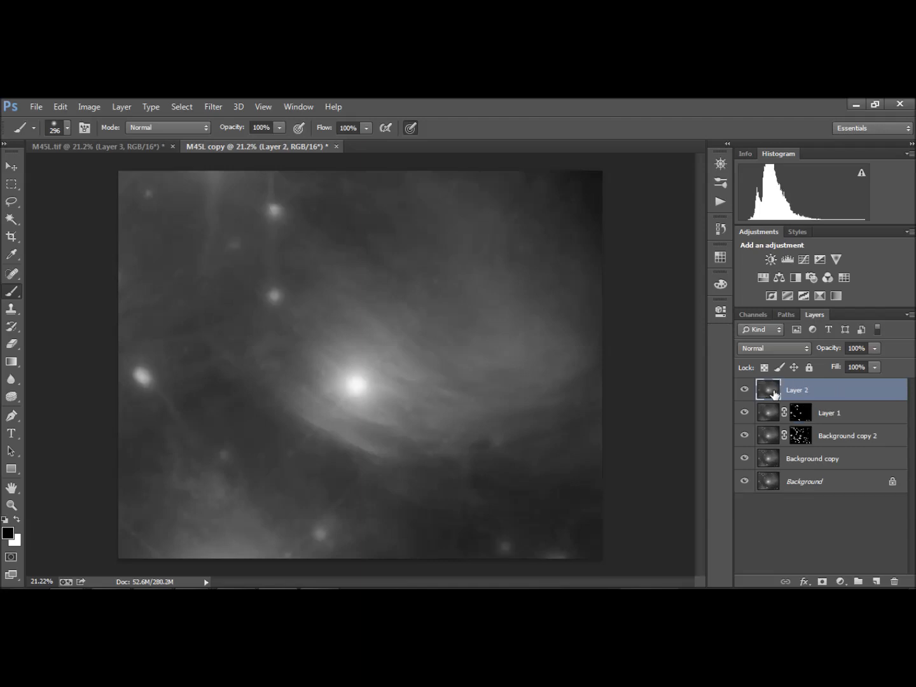
pyautogui.moveTo(776, 390); pyautogui.dragTo(894, 581)
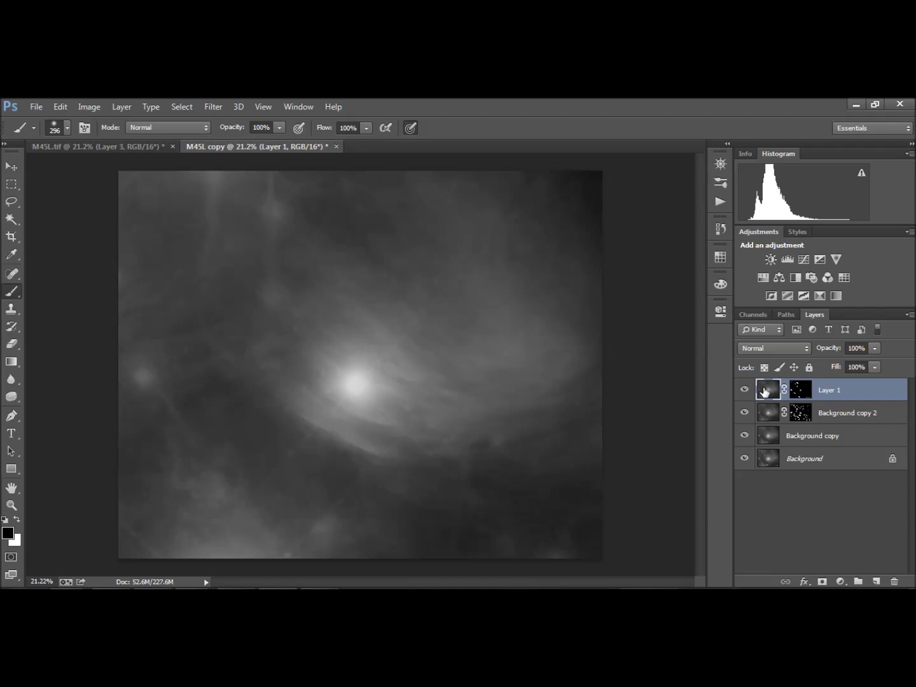
pyautogui.keyDown('ctrl'); pyautogui.click(764, 390); pyautogui.keyUp('ctrl')
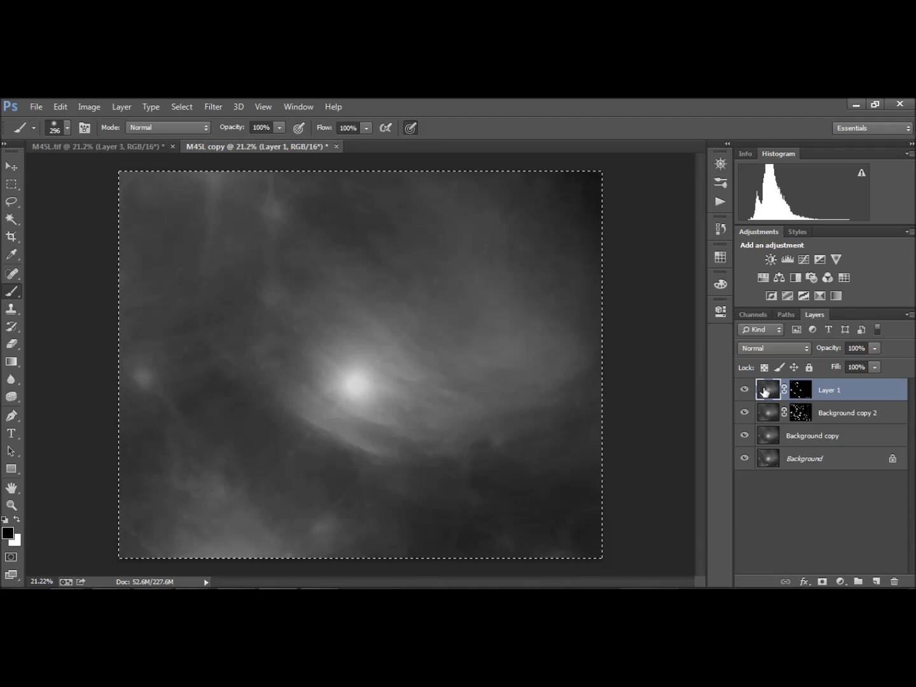
pyautogui.hotkey('ctrl', 'j')
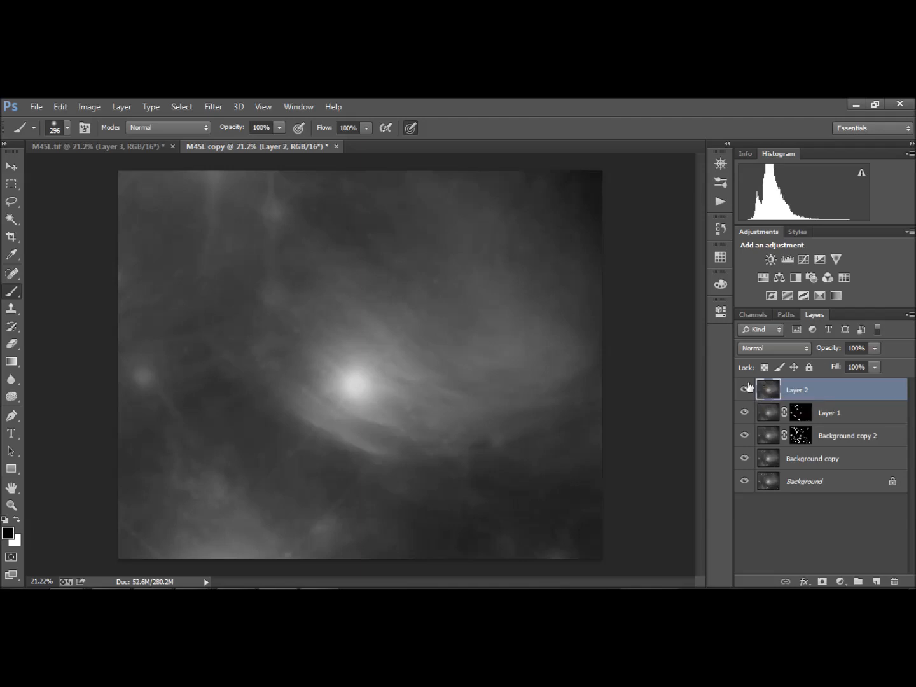
pyautogui.moveTo(767, 394); pyautogui.dragTo(899, 581)
# Select the whole image and paste a merged copy of it as a new layer above Layer 1.
pyautogui.hotkey('ctrl', 'a')
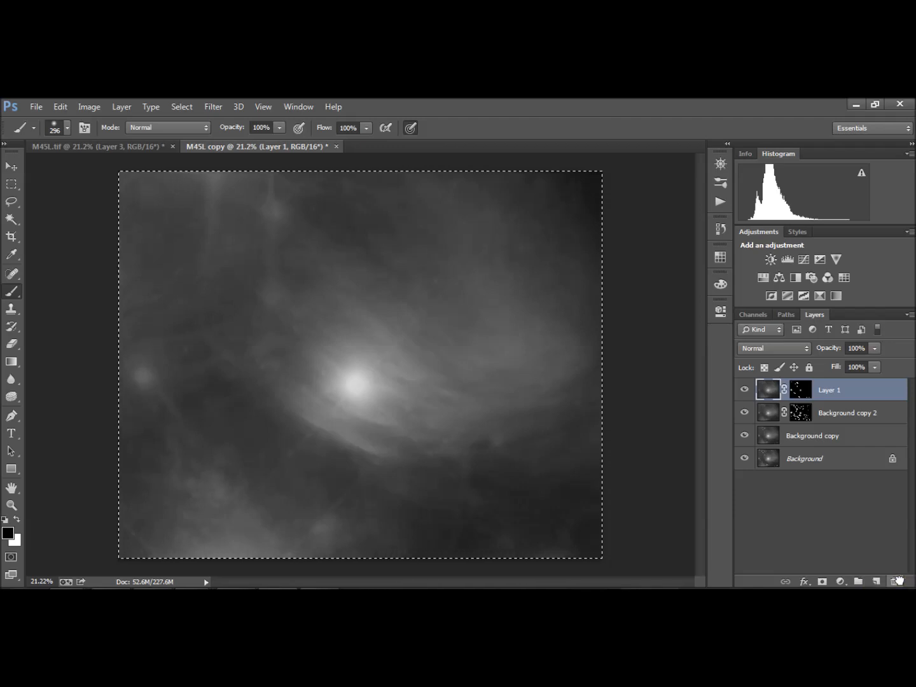
pyautogui.hotkey('ctrl', 'shift', 'c')
pyautogui.hotkey('ctrl', 'v')
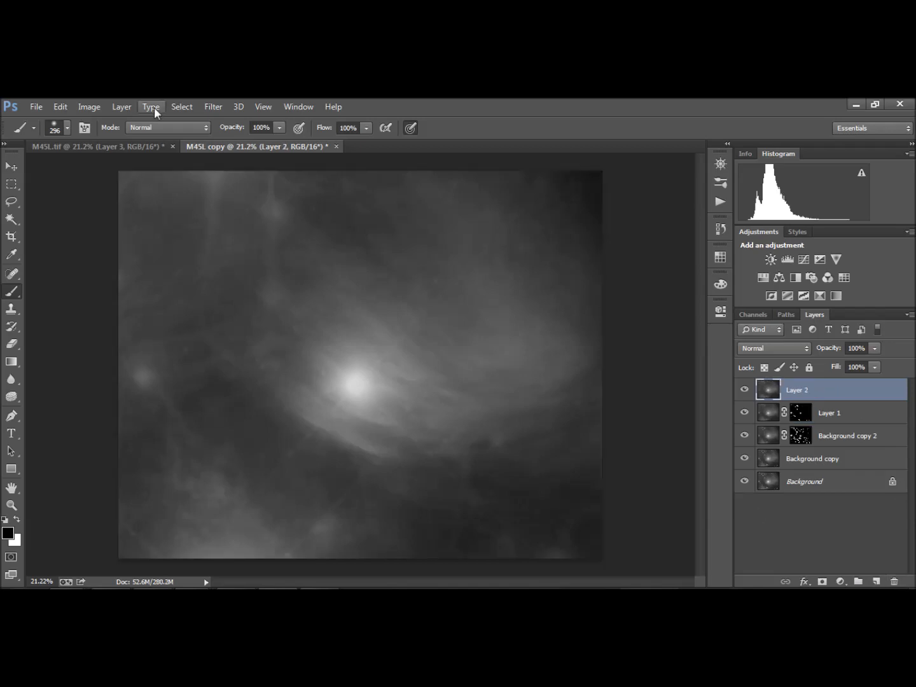
# Apply Dust & Scratches to the merged Layer 2 with a radius of 142 pixels and a threshold of 1 level.
pyautogui.click(181, 107)
pyautogui.moveTo(213, 107)
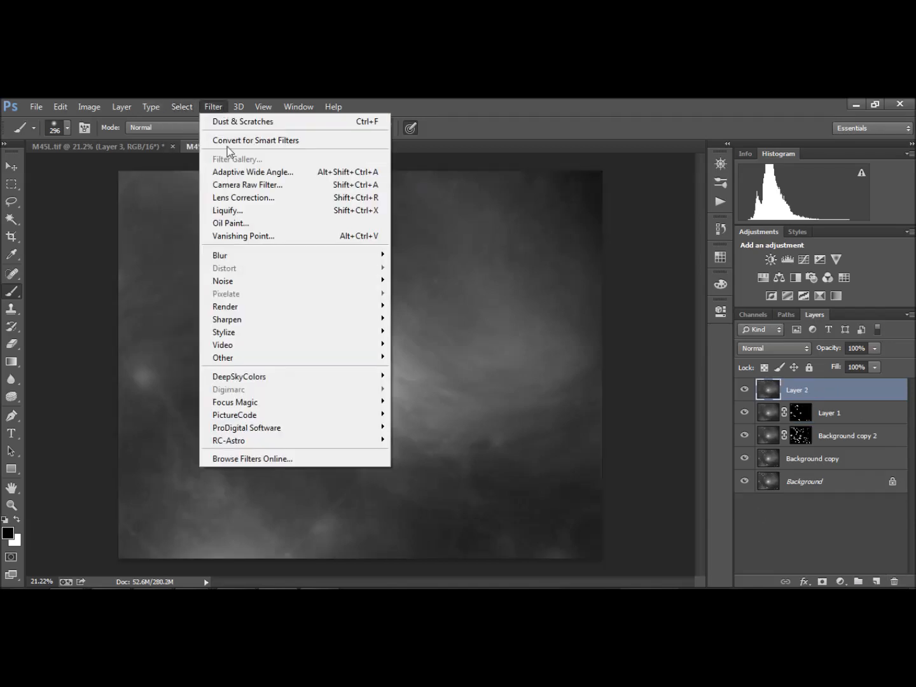
pyautogui.moveTo(309, 279)
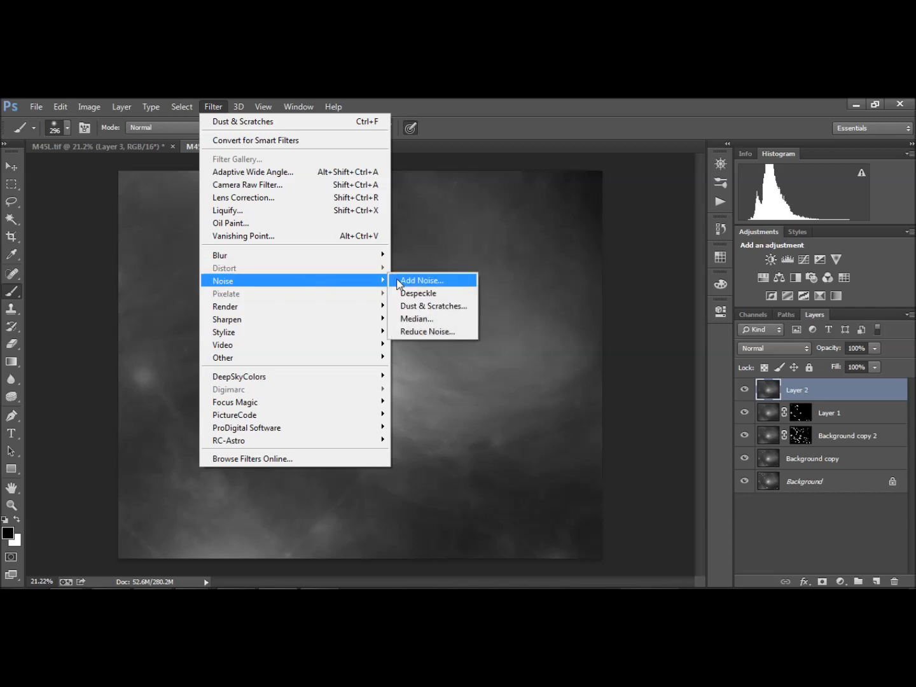
pyautogui.click(443, 306)
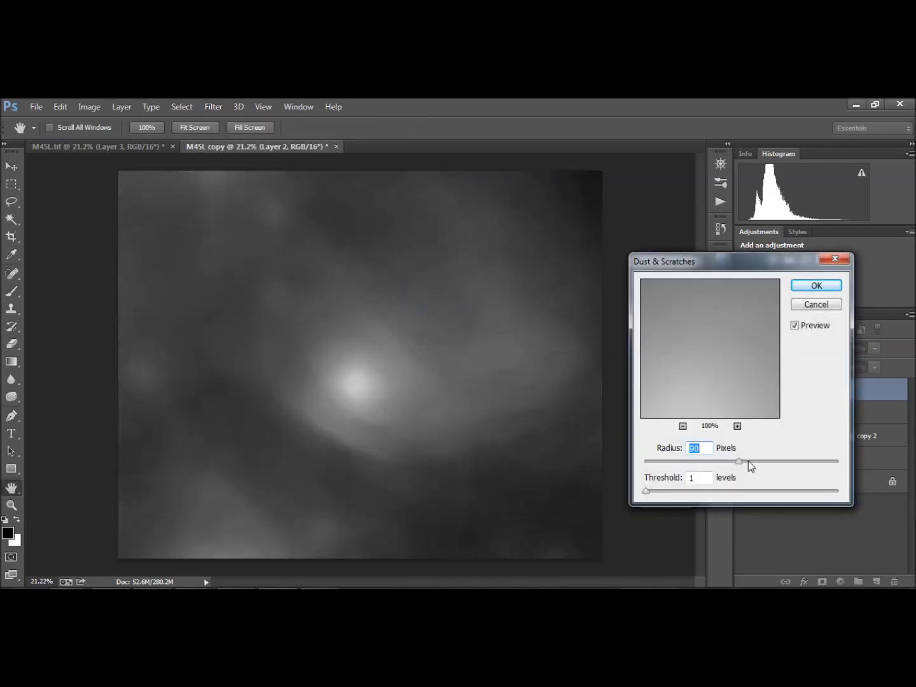
pyautogui.moveTo(740, 462); pyautogui.dragTo(772, 462)
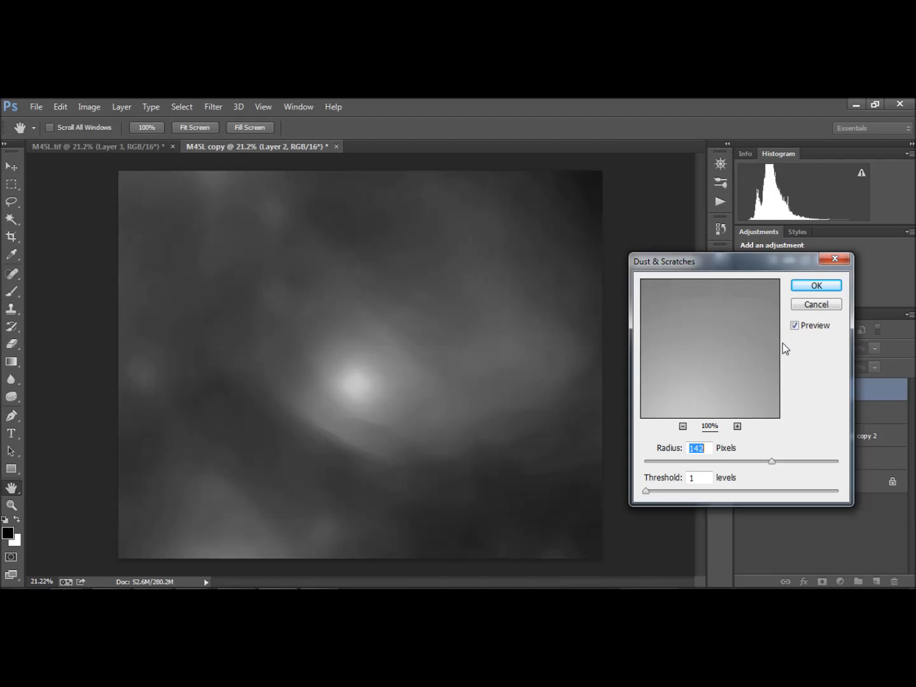
pyautogui.click(815, 289)
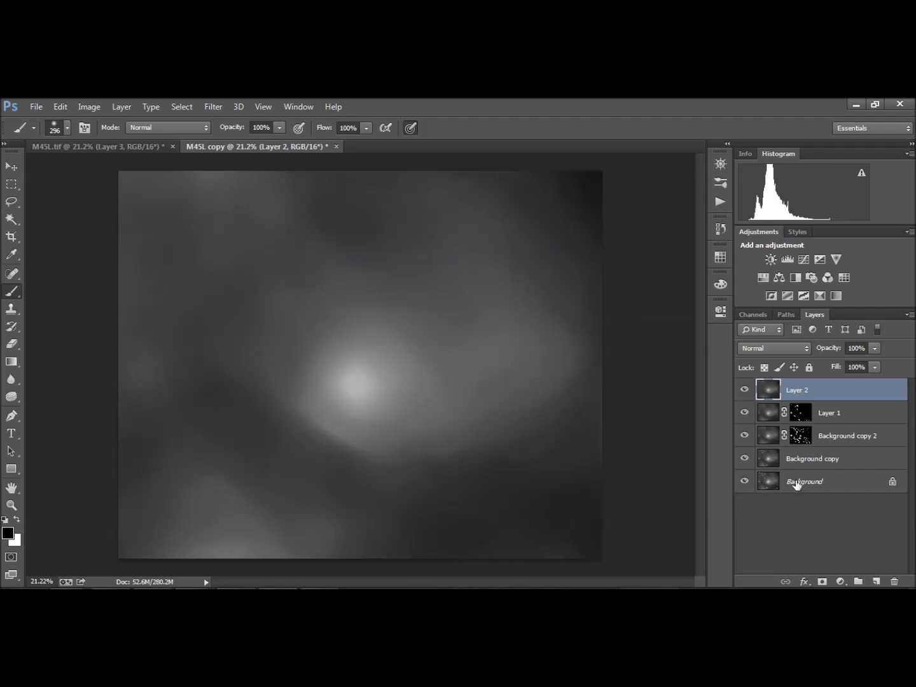
# Add a layer mask to Layer 2 and invert it to black.
pyautogui.click(822, 581)
pyautogui.doubleClick(801, 390)
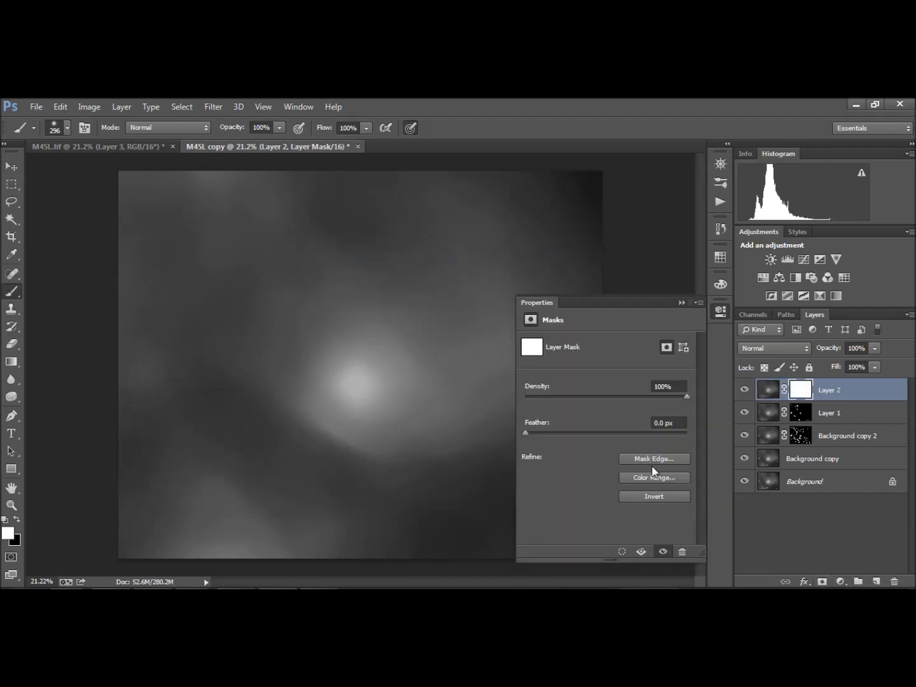
pyautogui.click(644, 498)
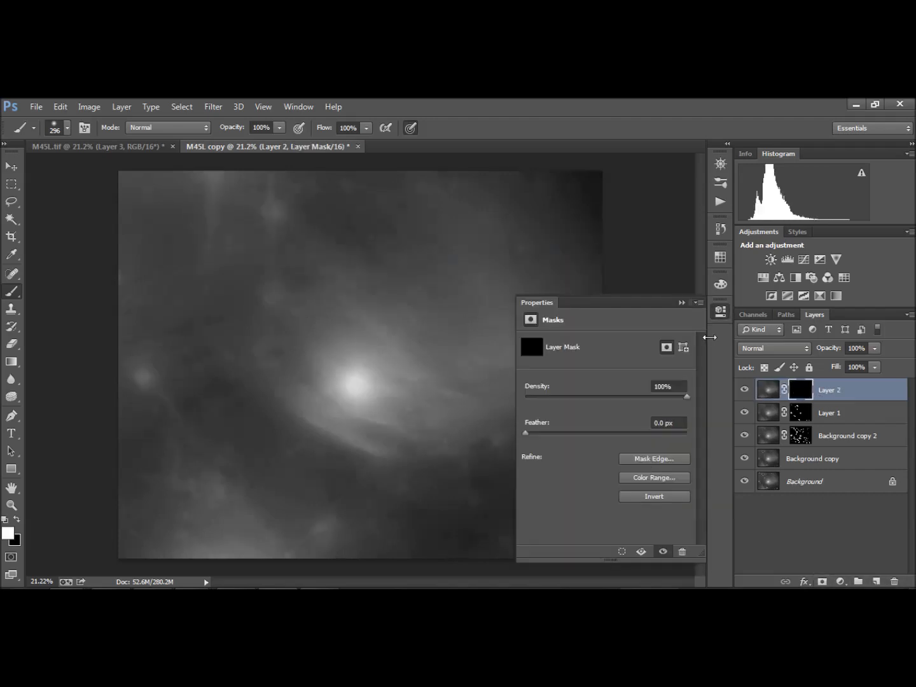
pyautogui.click(681, 302)
# Paint white on Layer 2's mask over the remaining star glows and the central star, and touch up a small spot with a 103 px brush.
pyautogui.click(341, 377)
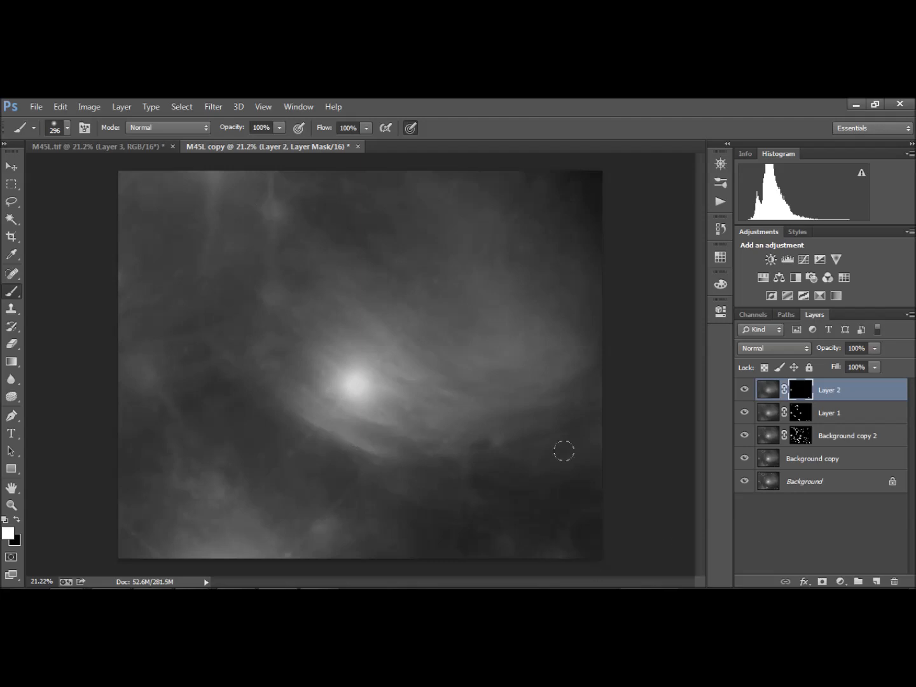
pyautogui.click(347, 377)
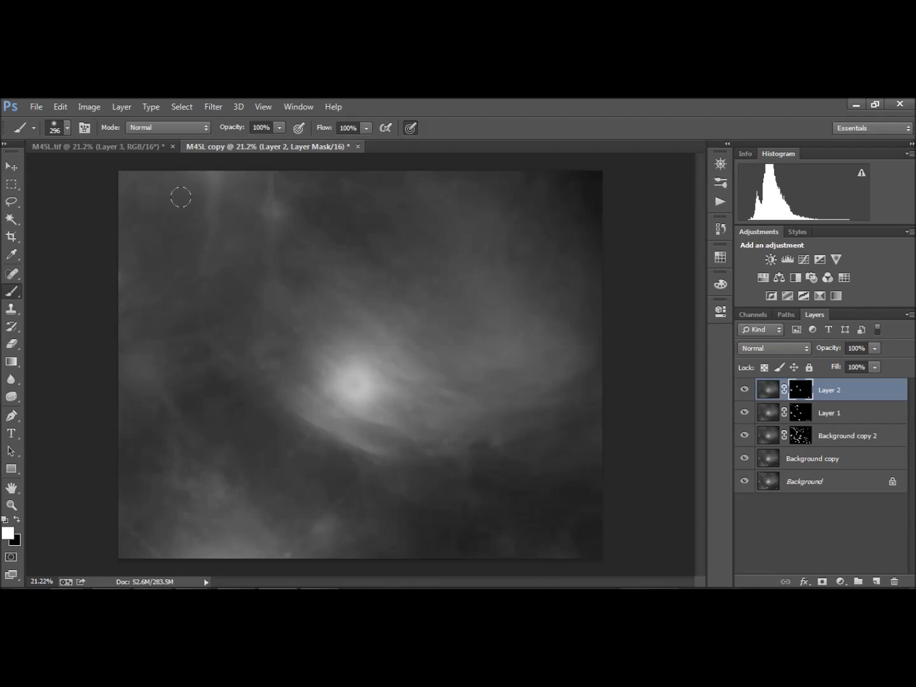
pyautogui.click(67, 129)
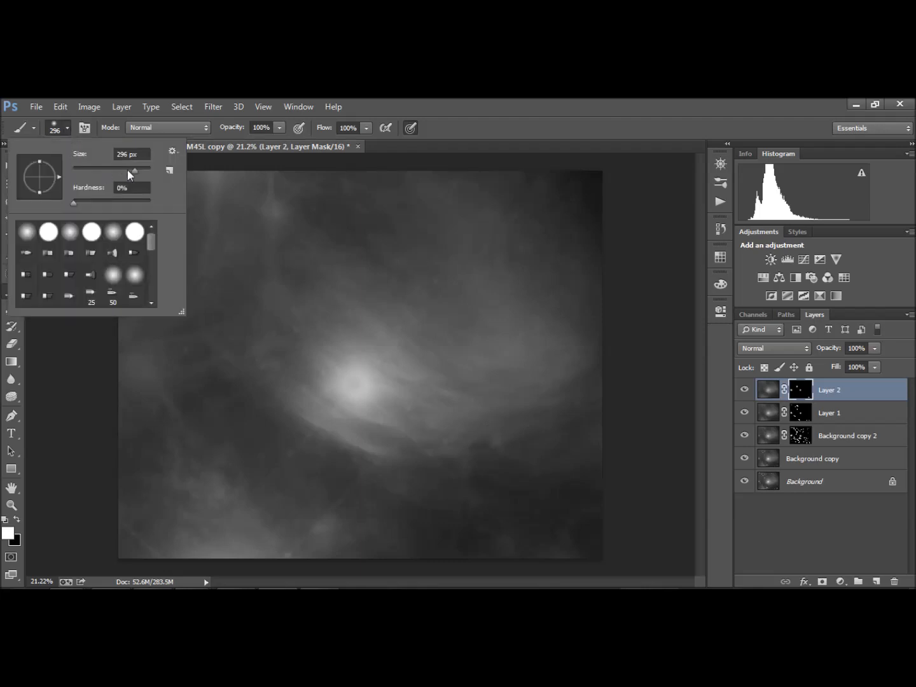
pyautogui.moveTo(111, 170); pyautogui.dragTo(99, 171)
pyautogui.moveTo(98, 168); pyautogui.dragTo(112, 170)
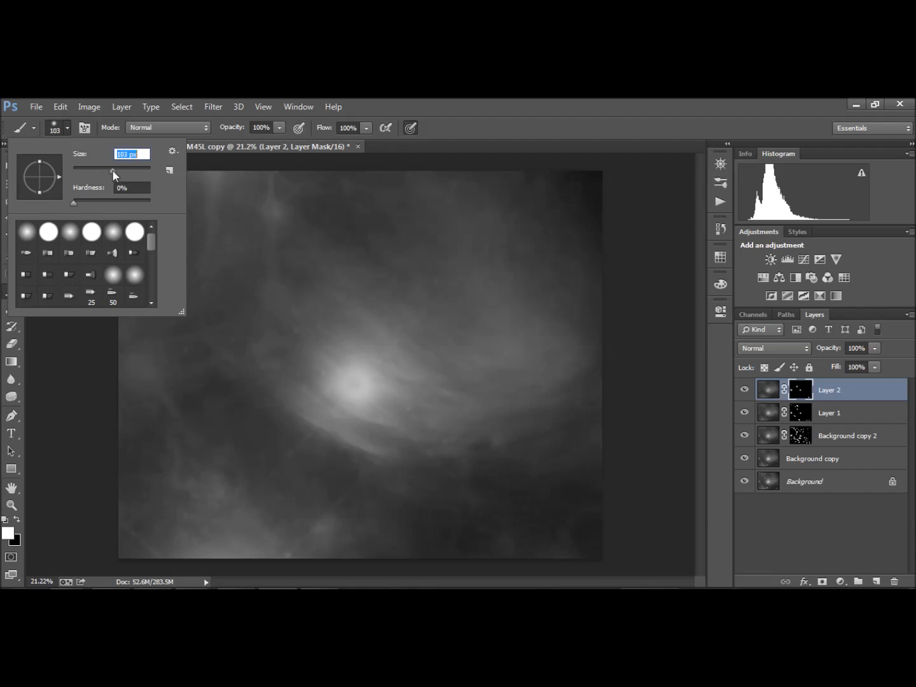
pyautogui.click(493, 450)
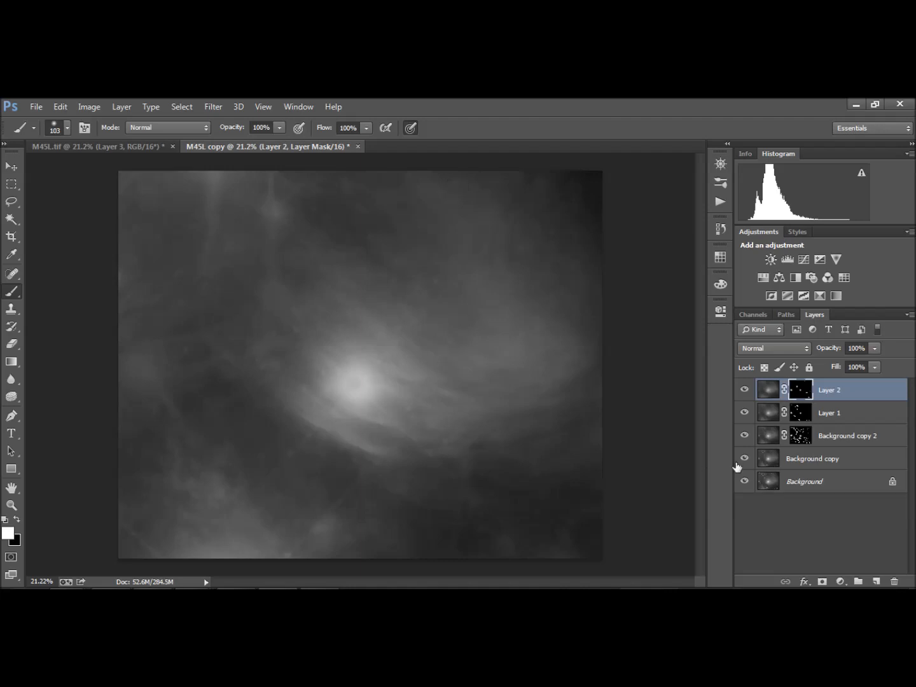
# Group all layers from Background copy up to Layer 2, and compare the image with the group hidden and shown.
pyautogui.keyDown('shift'); pyautogui.click(766, 460); pyautogui.keyUp('shift')
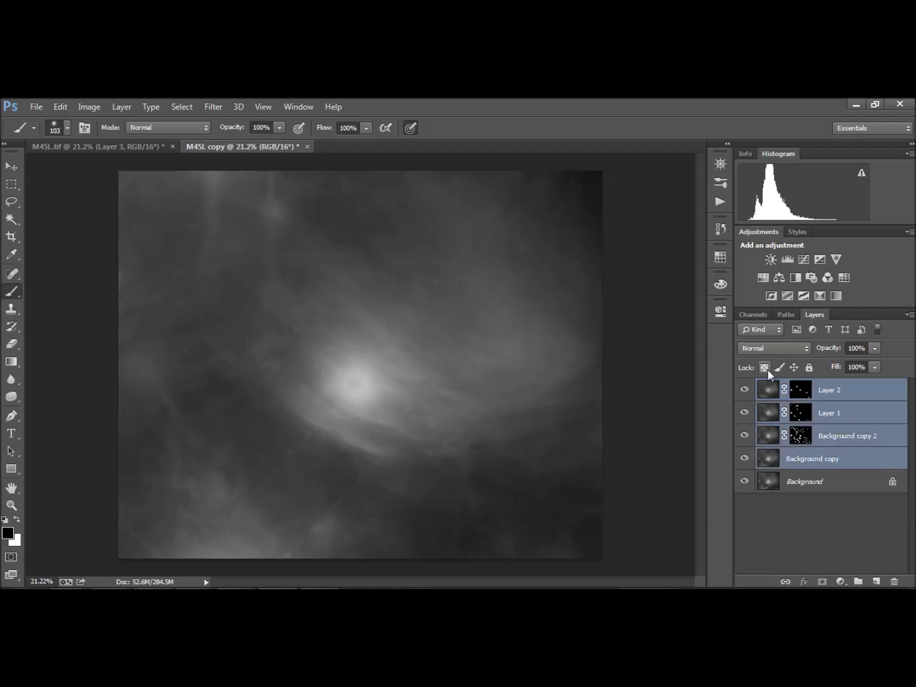
pyautogui.moveTo(772, 390); pyautogui.dragTo(858, 581)
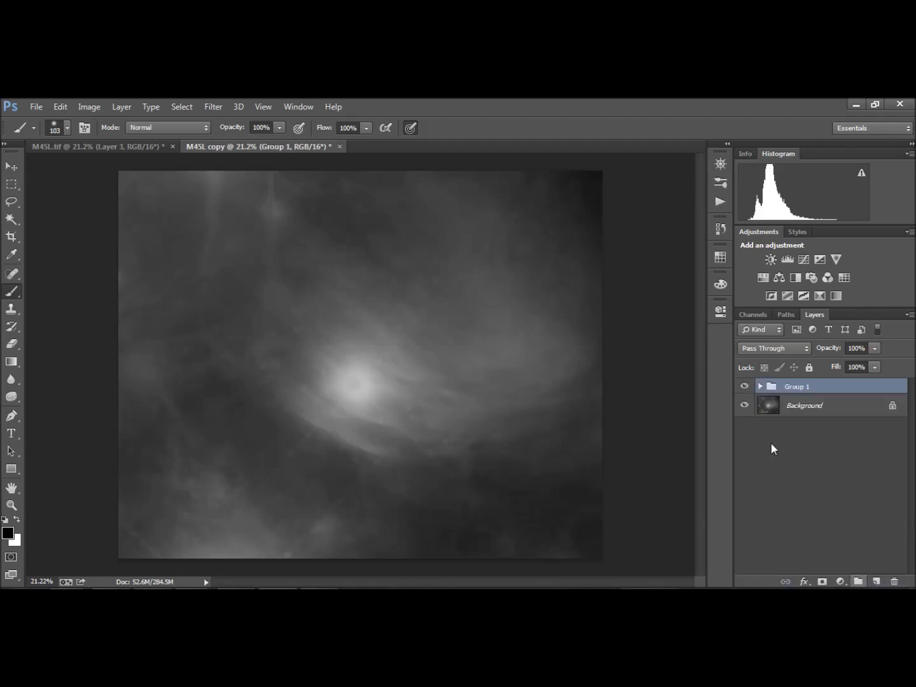
pyautogui.click(745, 387)
pyautogui.click(745, 386)
pyautogui.click(744, 386)
pyautogui.click(745, 386)
pyautogui.click(744, 387)
pyautogui.click(745, 386)
pyautogui.click(36, 107)
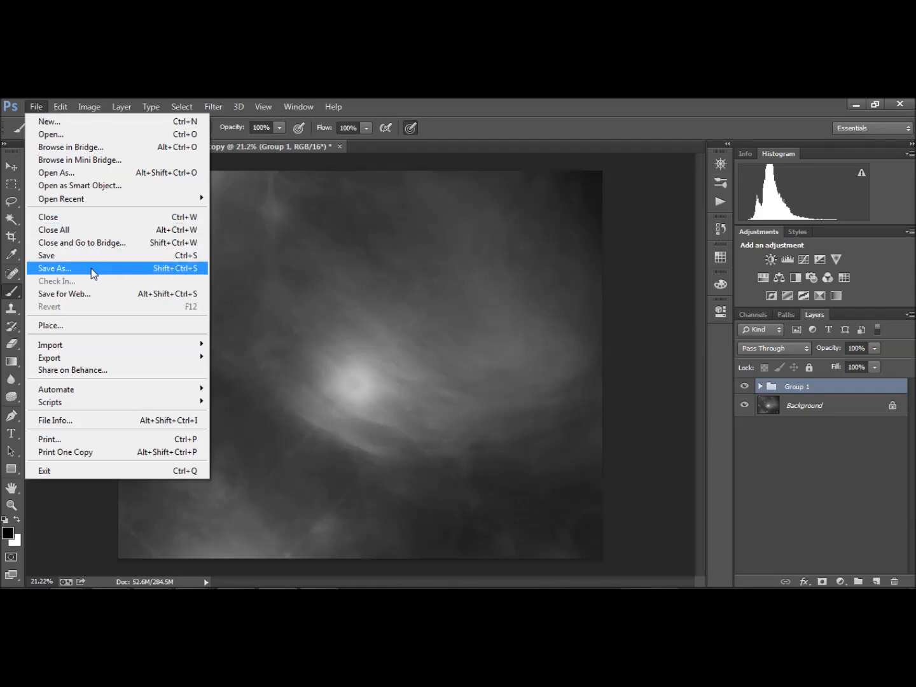
pyautogui.click(133, 275)
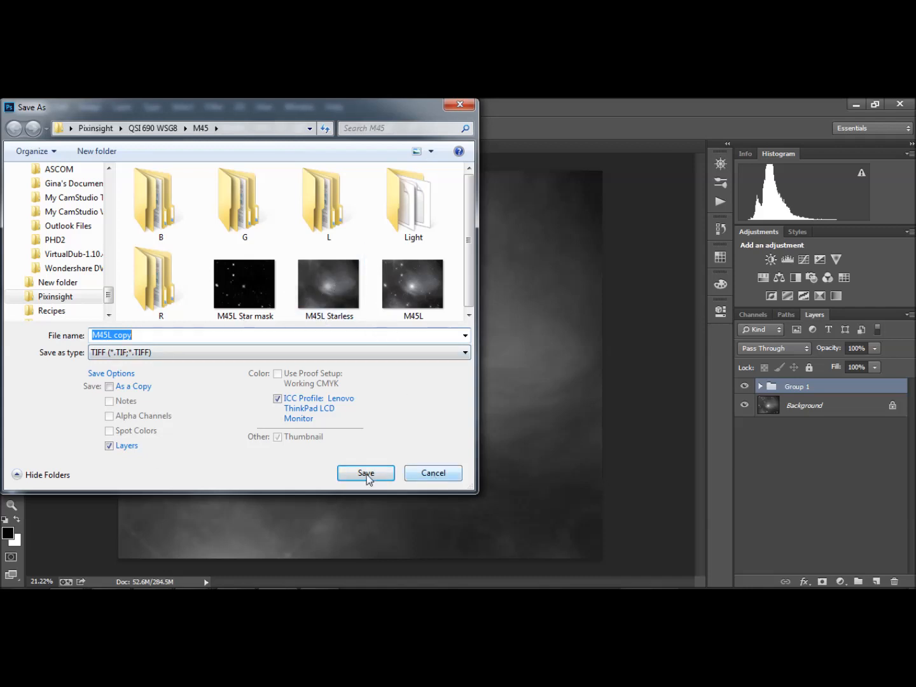
pyautogui.click(119, 448)
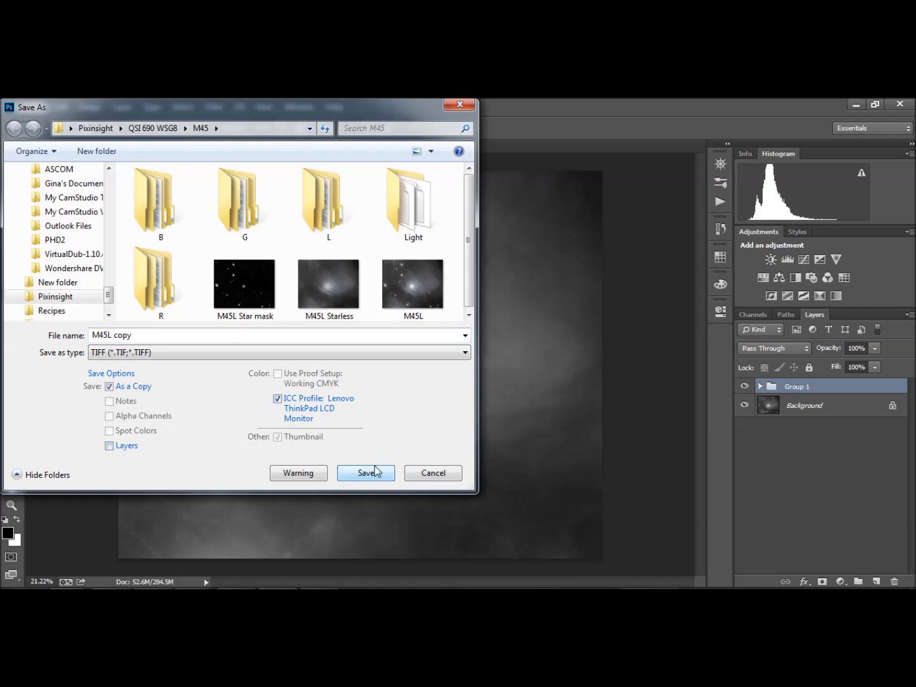
pyautogui.click(433, 473)
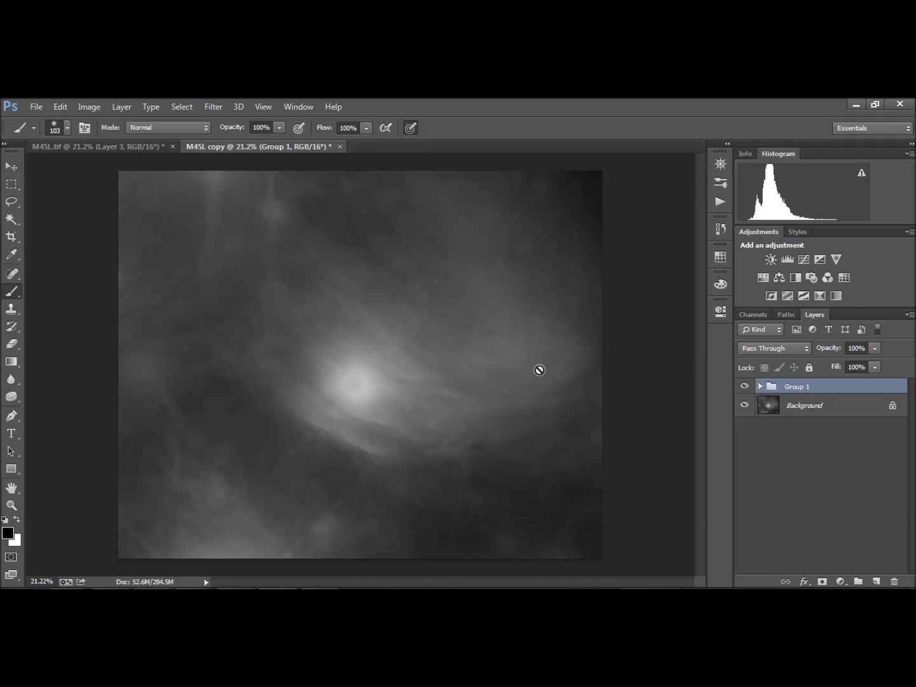
# Copy the merged starless view of the whole canvas, paste it as a new layer above Group 1, and hide the group.
pyautogui.click(747, 387)
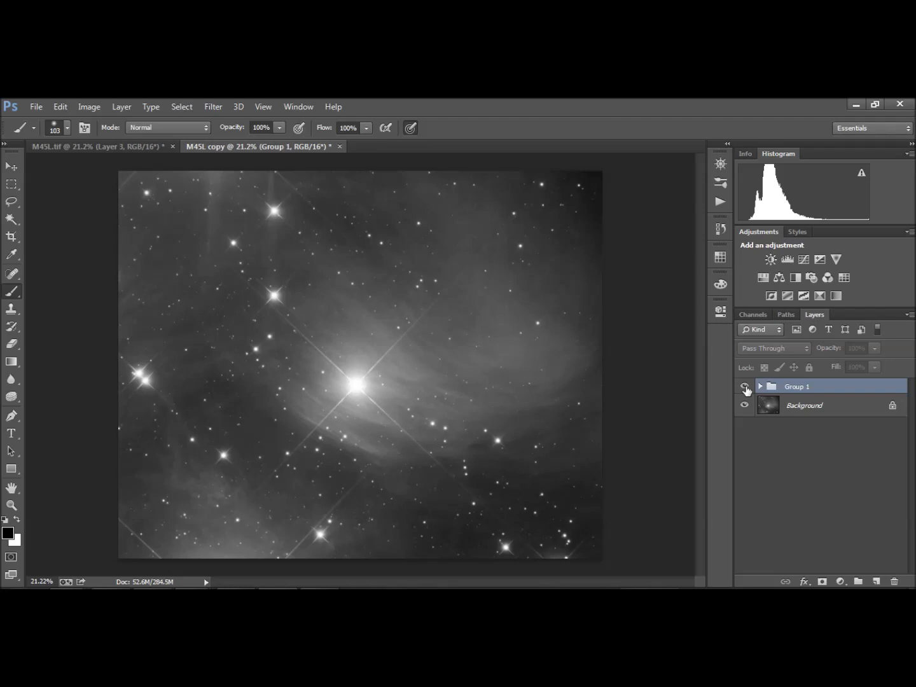
pyautogui.click(745, 387)
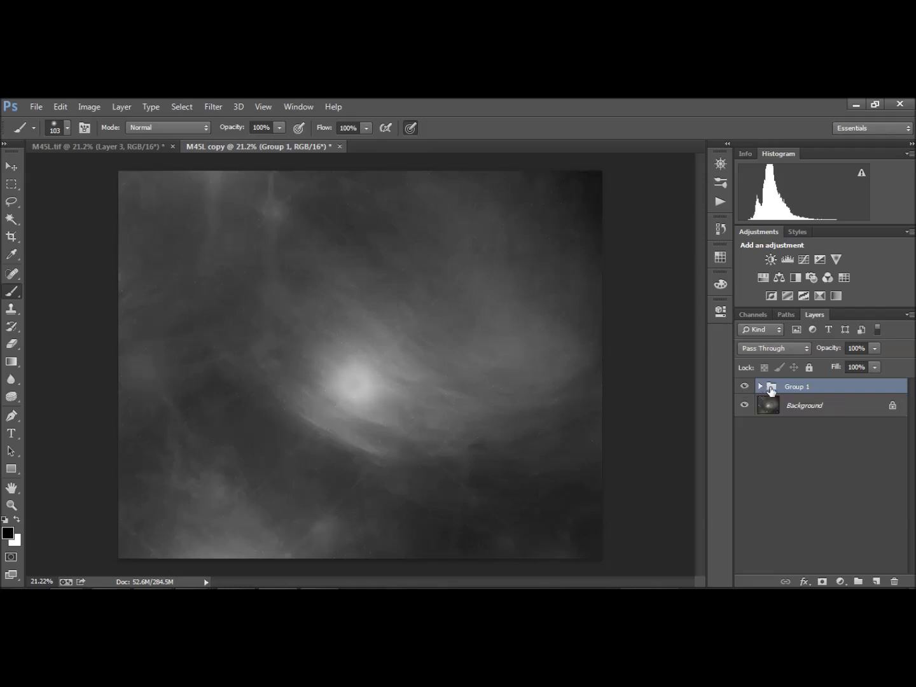
pyautogui.keyDown('ctrl'); pyautogui.click(772, 388); pyautogui.keyUp('ctrl')
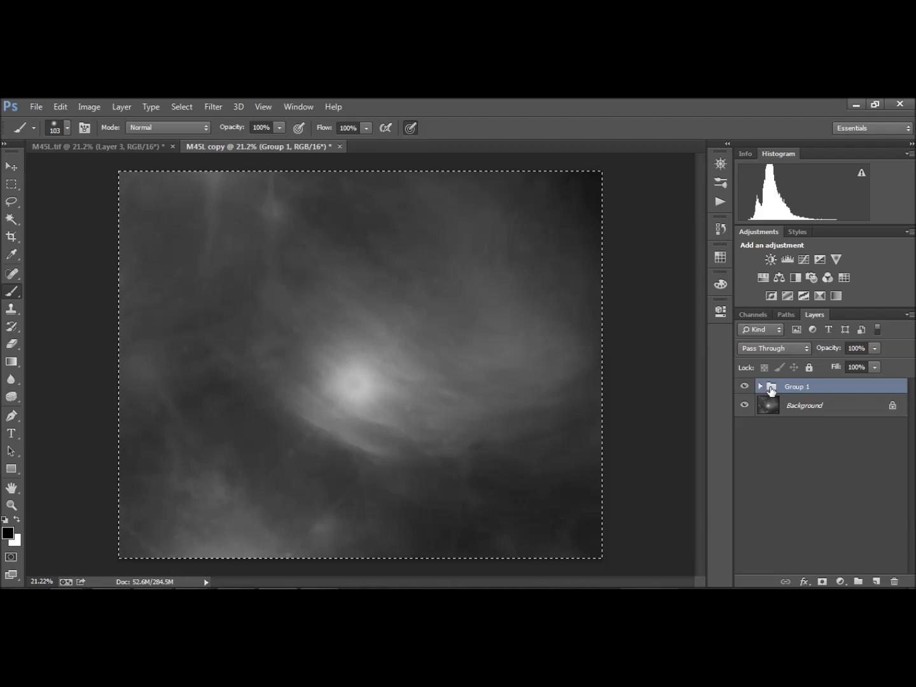
pyautogui.hotkey('ctrl', 'shift', 'c')
pyautogui.hotkey('ctrl', 'v')
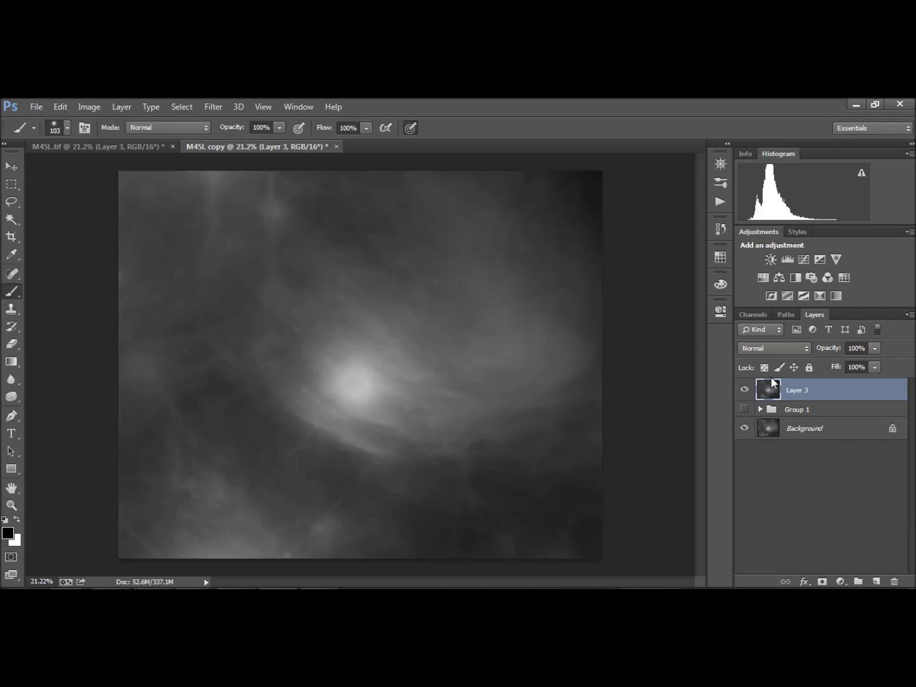
# Set Layer 3's blend mode to Difference, and merge the visible result into a new top layer with Layer 3 hidden.
pyautogui.click(786, 348)
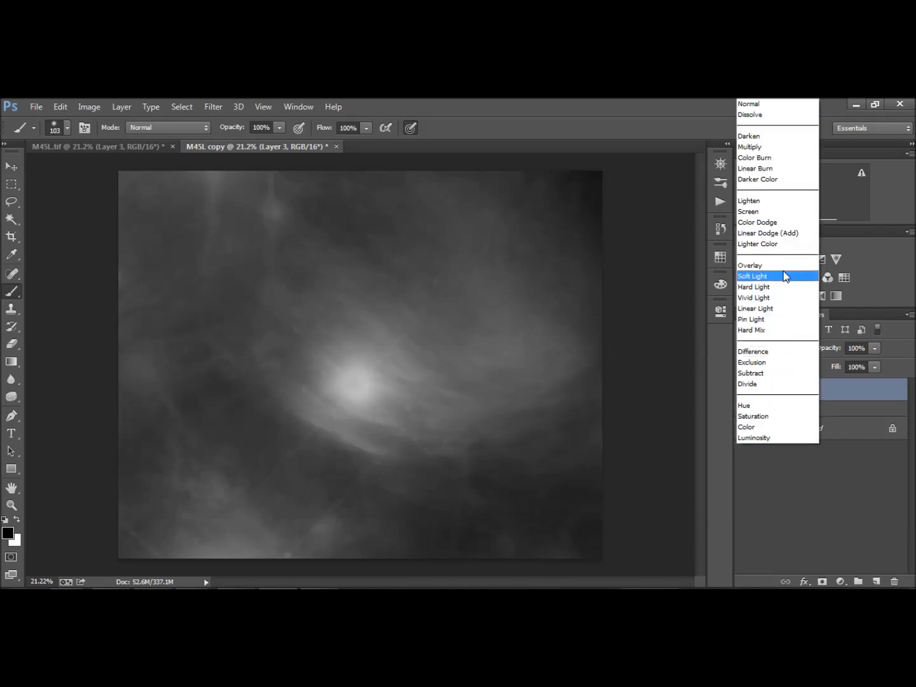
pyautogui.click(777, 355)
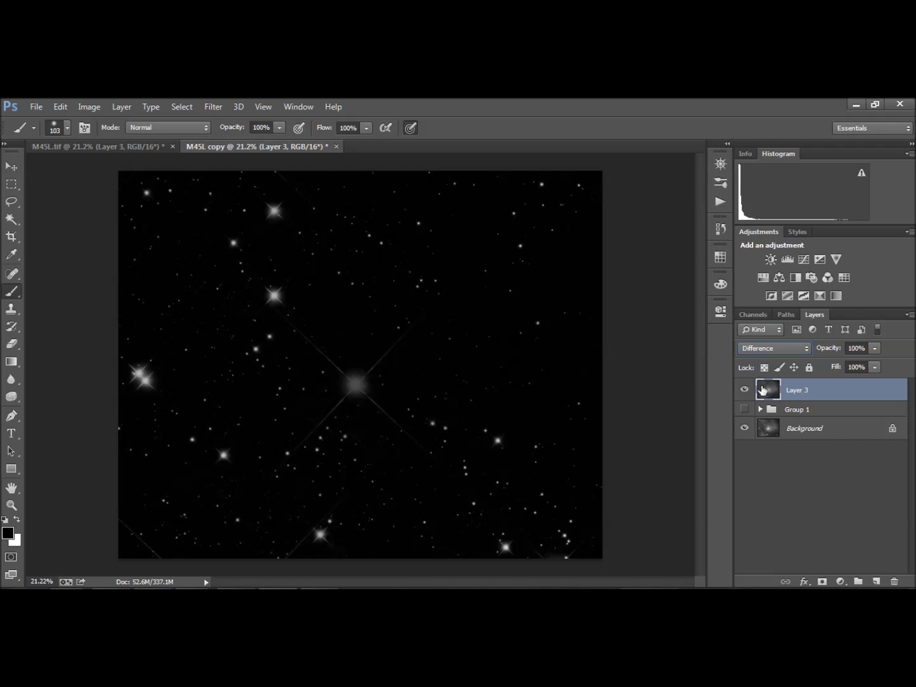
pyautogui.hotkey('ctrl', 'a')
pyautogui.hotkey('ctrl', 'd')
pyautogui.hotkey('ctrl', 'shift', 'alt', 'e')
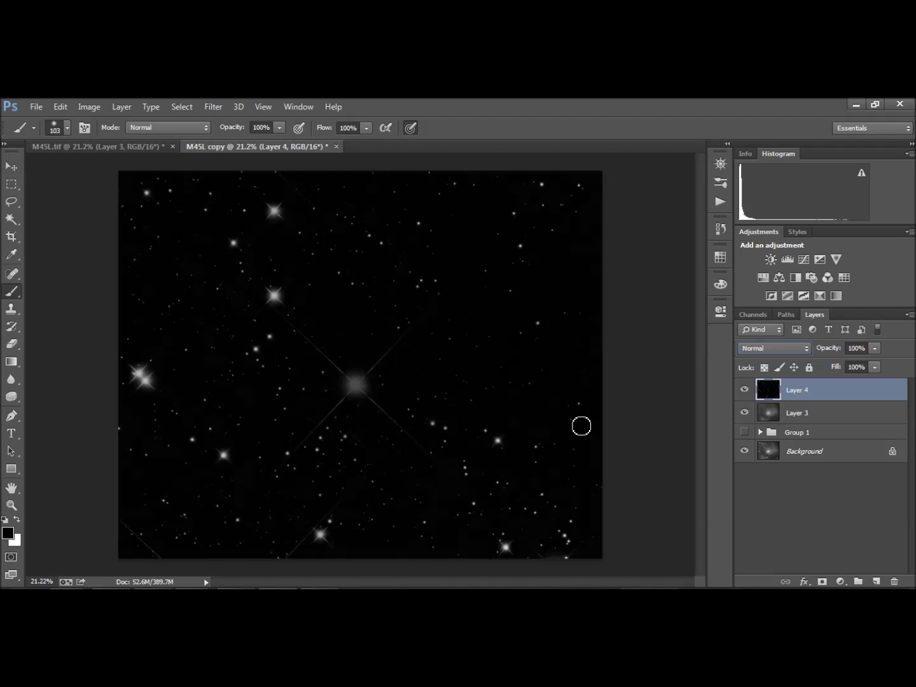
pyautogui.click(746, 388)
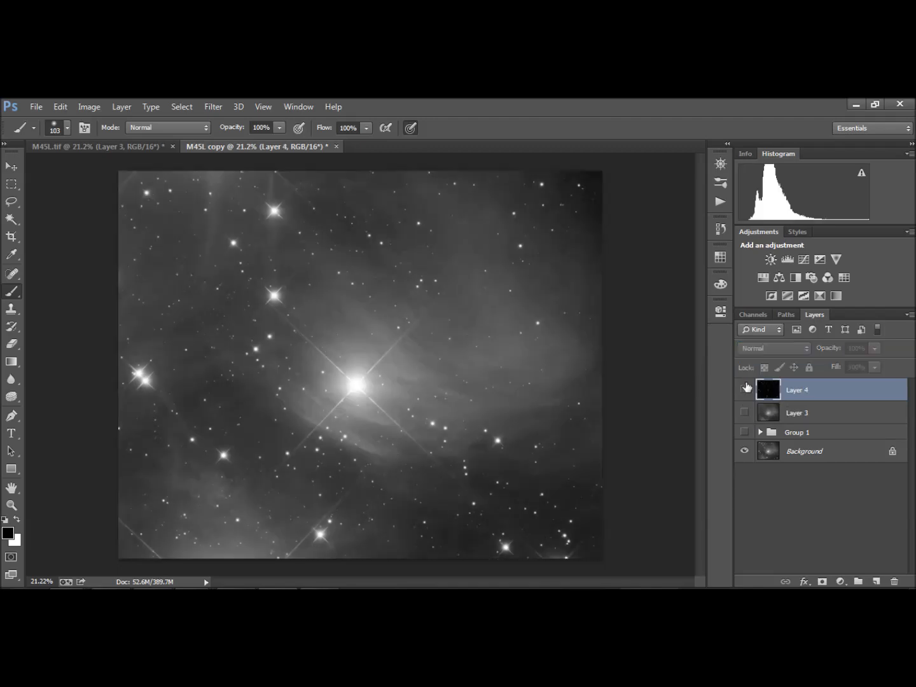
pyautogui.click(746, 388)
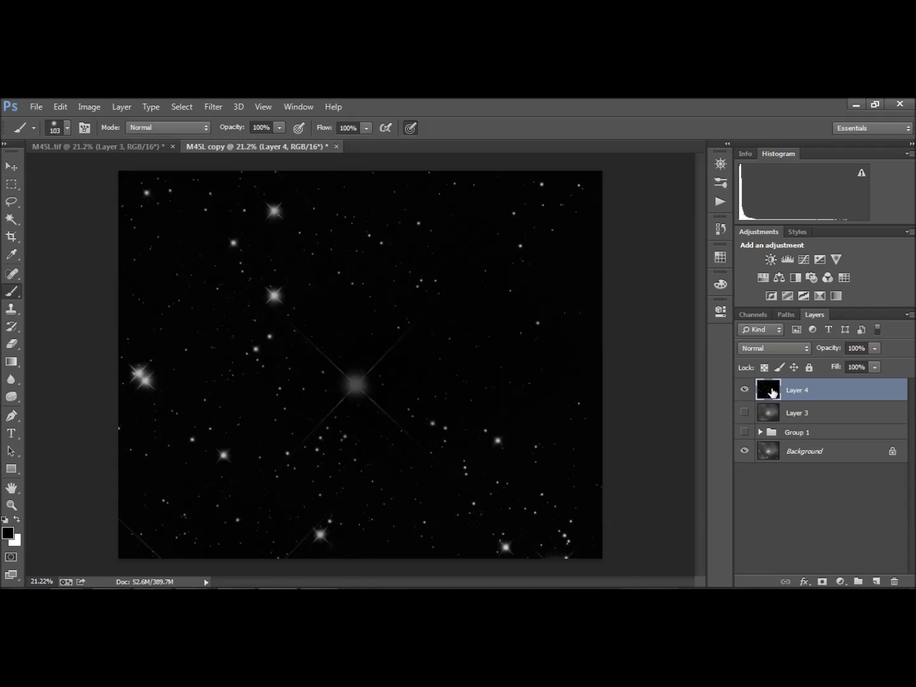
# Brighten the stars on Layer 4 with Levels by lowering the white input level to about 131.
pyautogui.hotkey('ctrl', 'l')
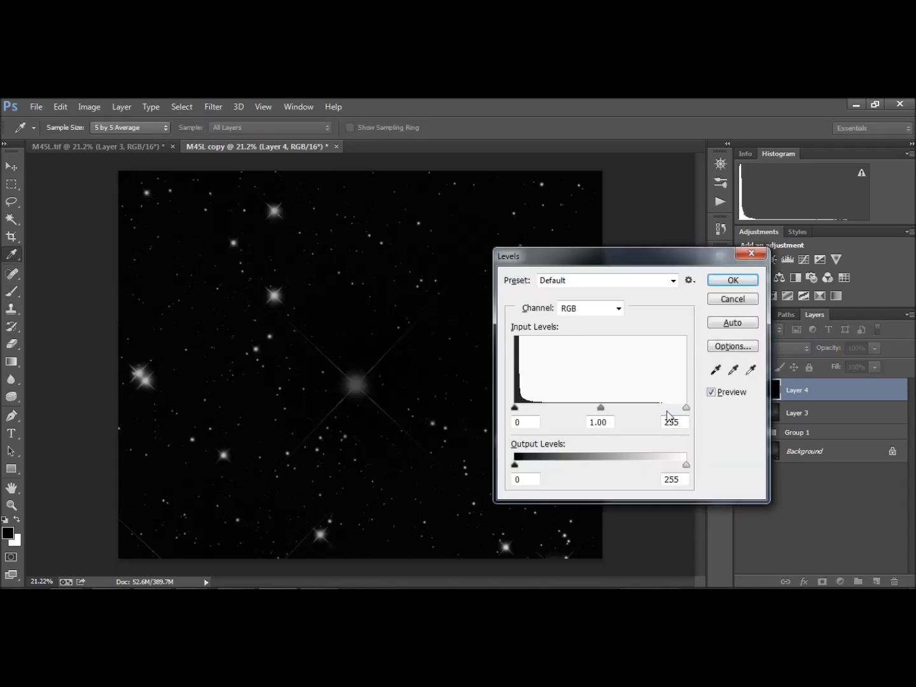
pyautogui.moveTo(688, 410); pyautogui.dragTo(604, 412)
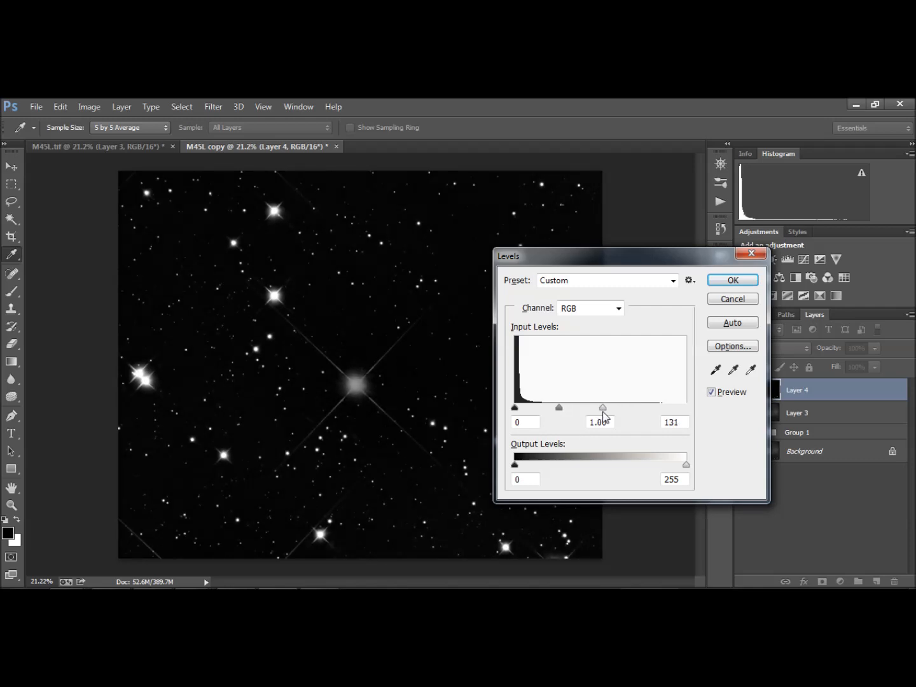
pyautogui.moveTo(602, 412); pyautogui.dragTo(604, 413)
pyautogui.click(734, 280)
pyautogui.press('b')
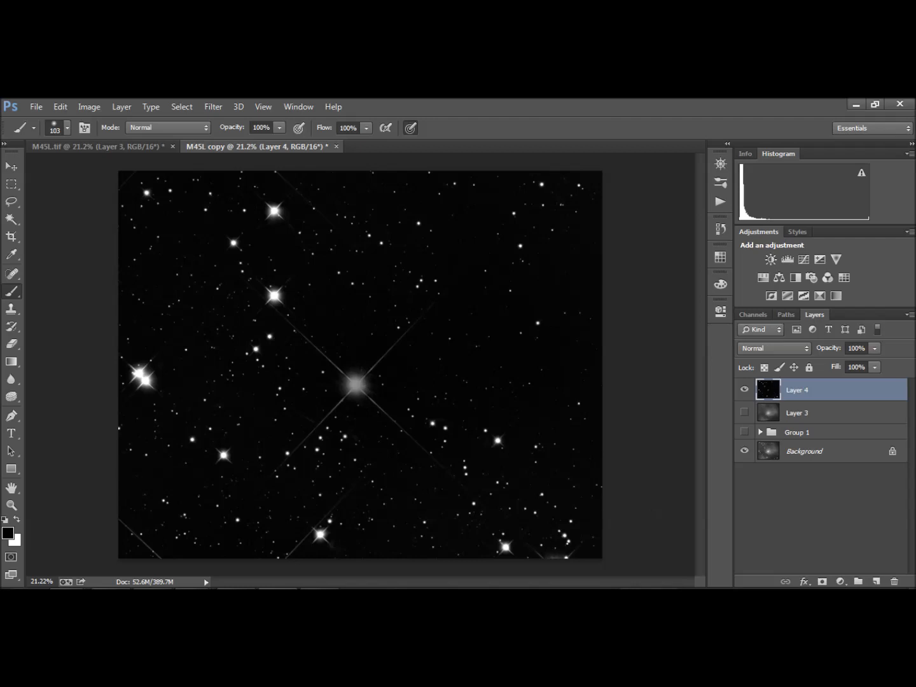
pyautogui.click(713, 597)
pyautogui.click(186, 278)
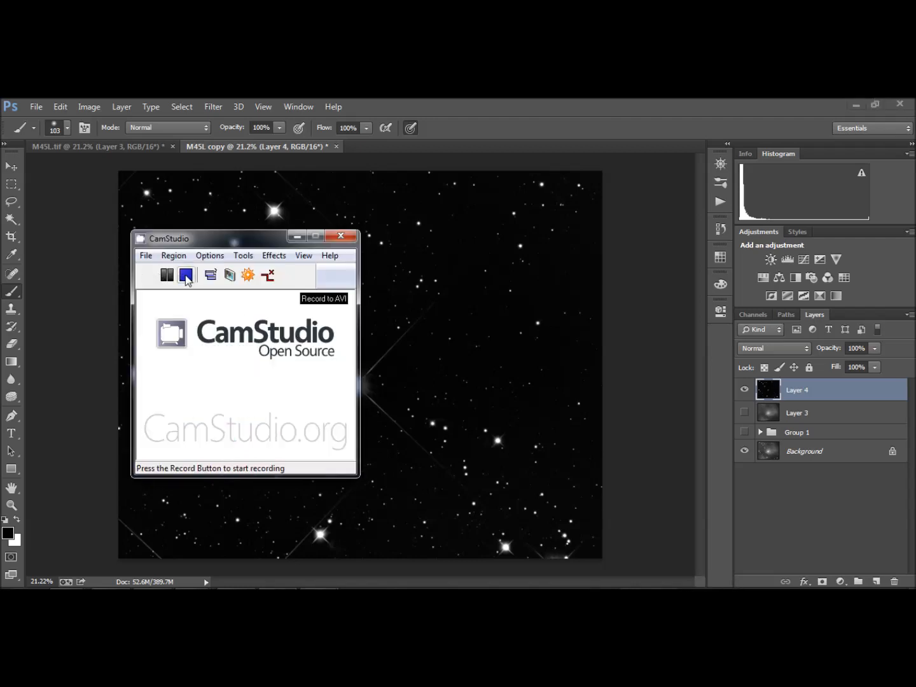
pyautogui.click(187, 278)
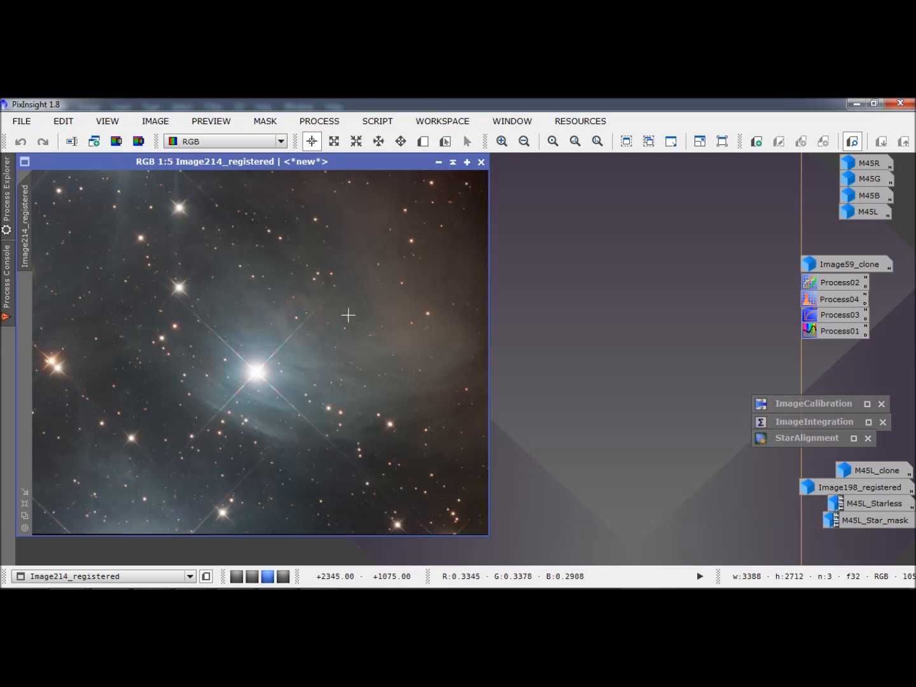
# In PixInsight, restore the M45L_Starless image and apply it as a mask to Image214_registered.
pyautogui.click(856, 506)
pyautogui.doubleClick(857, 505)
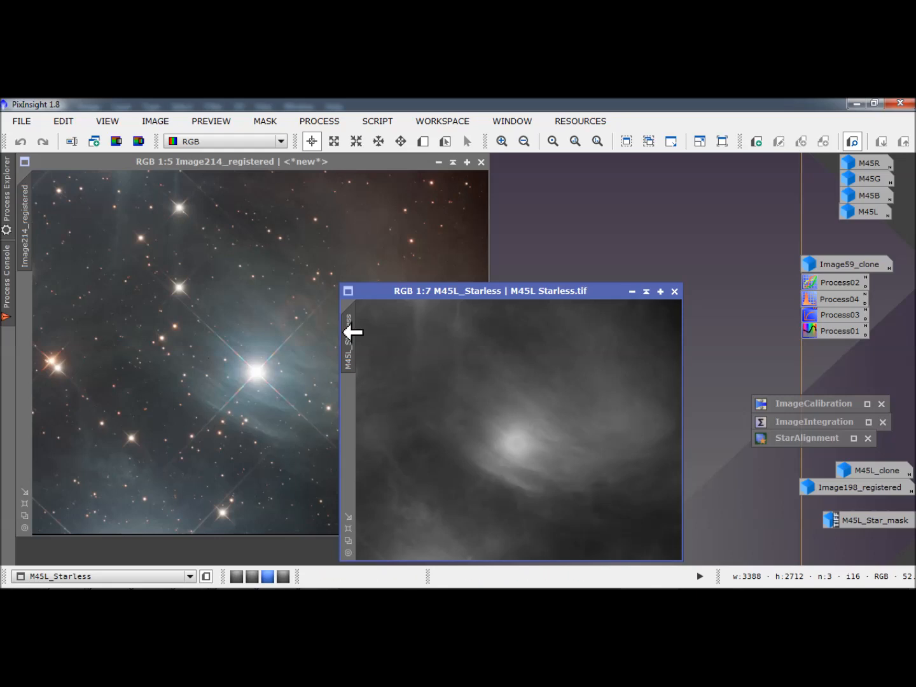
pyautogui.moveTo(349, 331); pyautogui.dragTo(21, 313)
pyautogui.moveTo(23, 319); pyautogui.dragTo(24, 315)
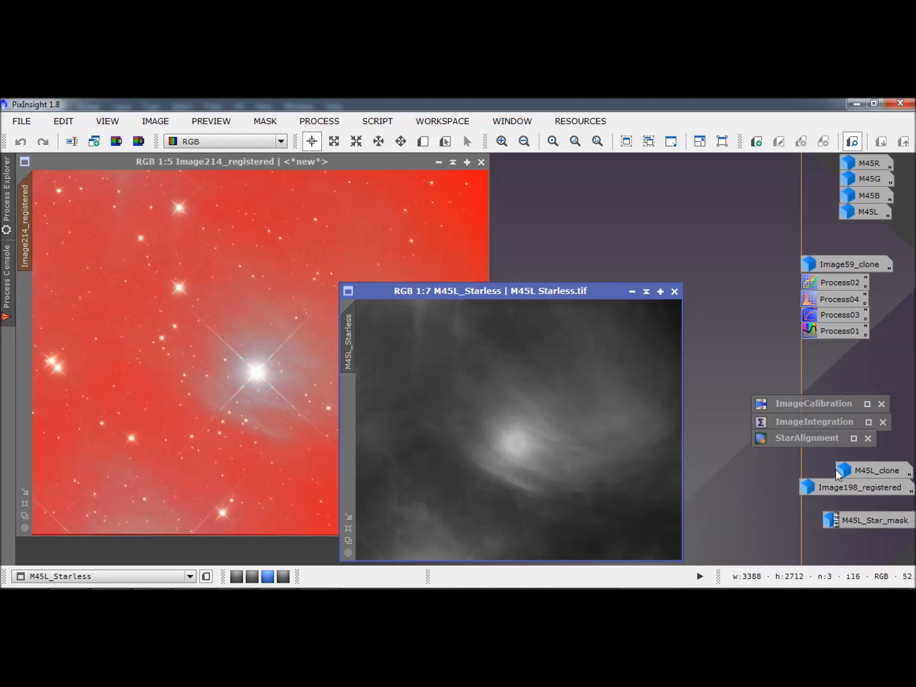
# Restore the M45L image, try it as the mask on Image214_registered, and iconize it again.
pyautogui.doubleClick(867, 210)
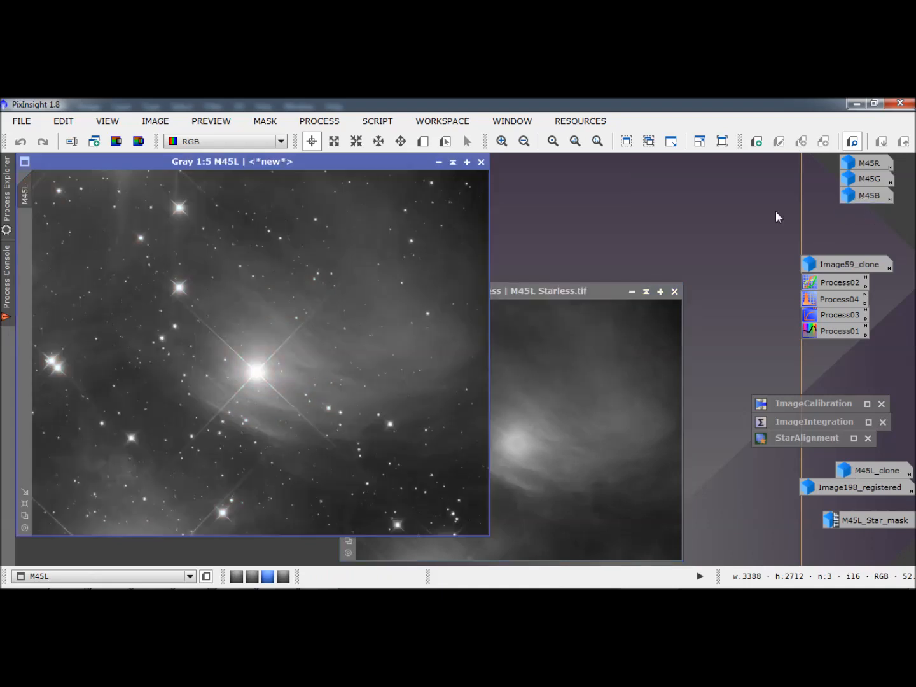
pyautogui.moveTo(358, 161); pyautogui.dragTo(471, 166)
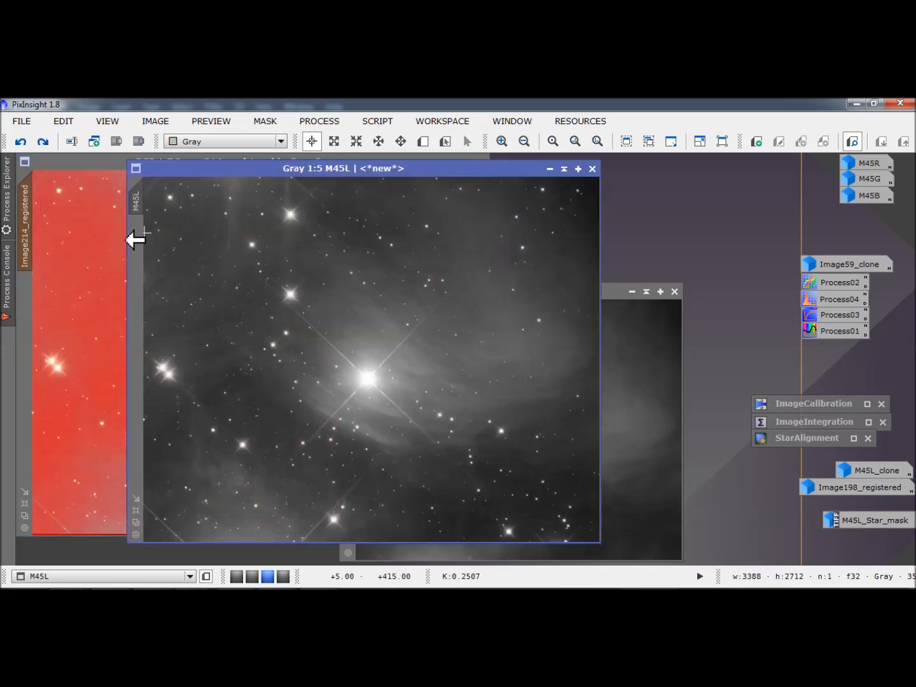
pyautogui.moveTo(144, 208); pyautogui.dragTo(20, 311)
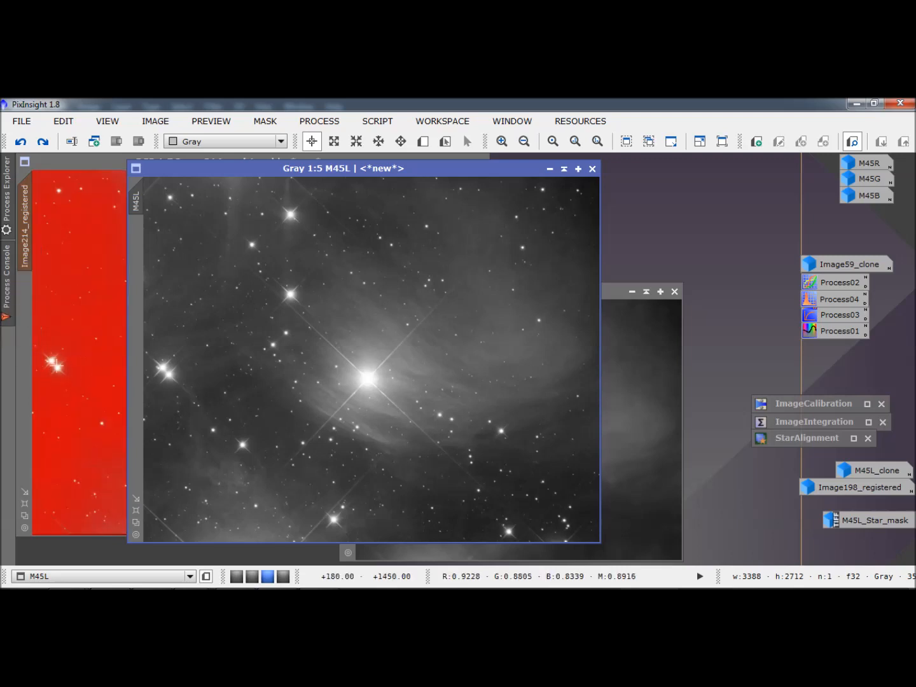
pyautogui.moveTo(299, 170); pyautogui.dragTo(362, 180)
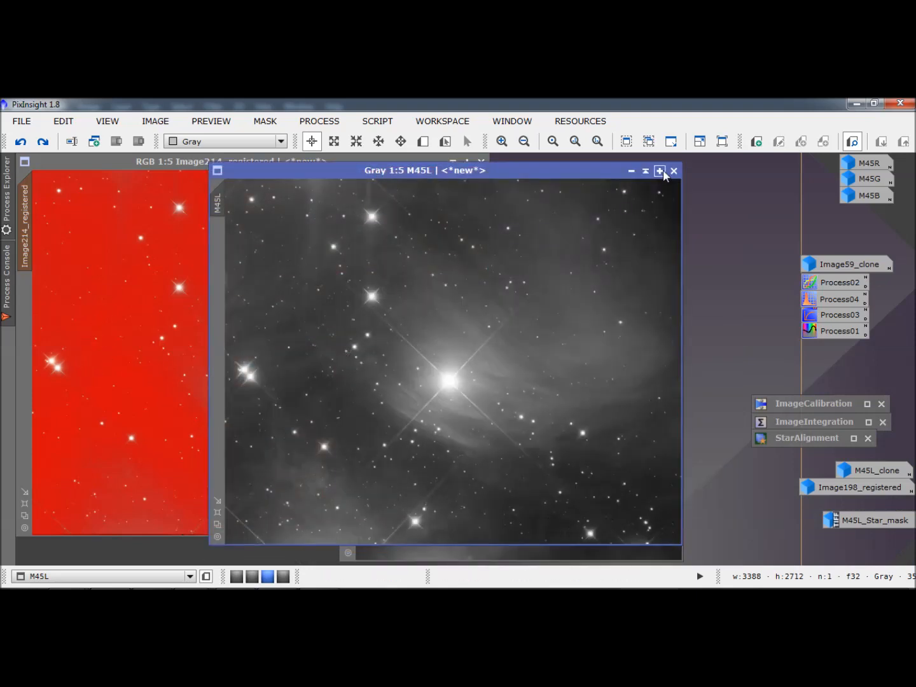
pyautogui.click(632, 171)
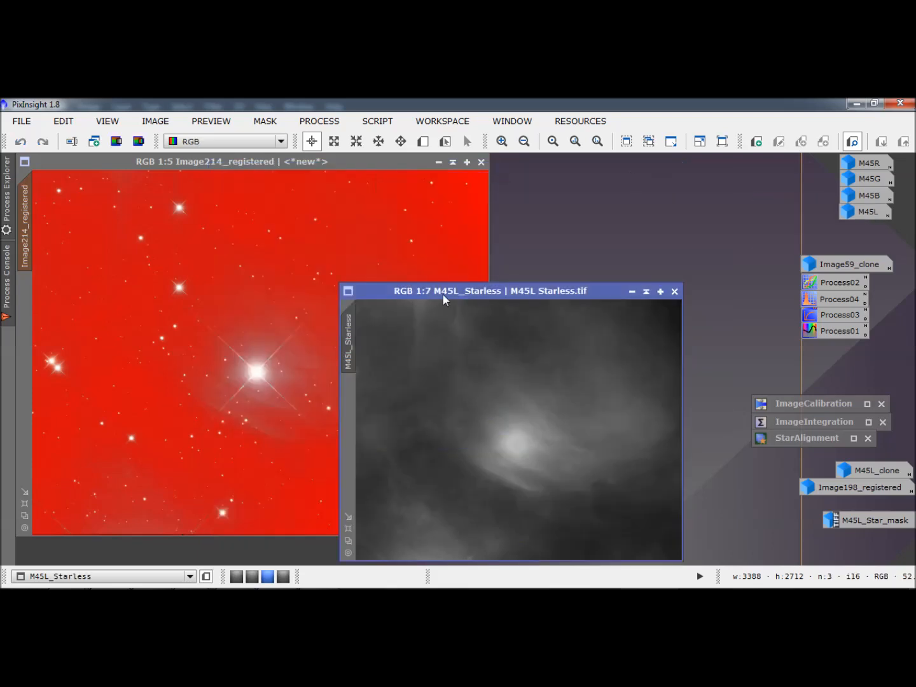
# Set M45L_Starless as the mask on Image214_registered again, iconize the mask image, and hide the mask overlay.
pyautogui.moveTo(352, 325); pyautogui.dragTo(25, 318)
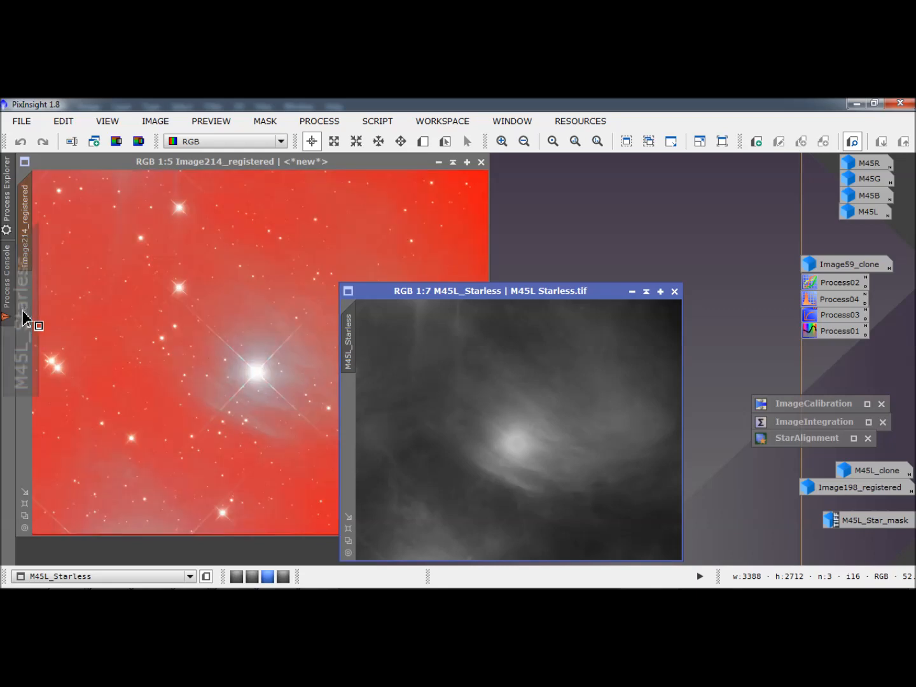
pyautogui.click(631, 292)
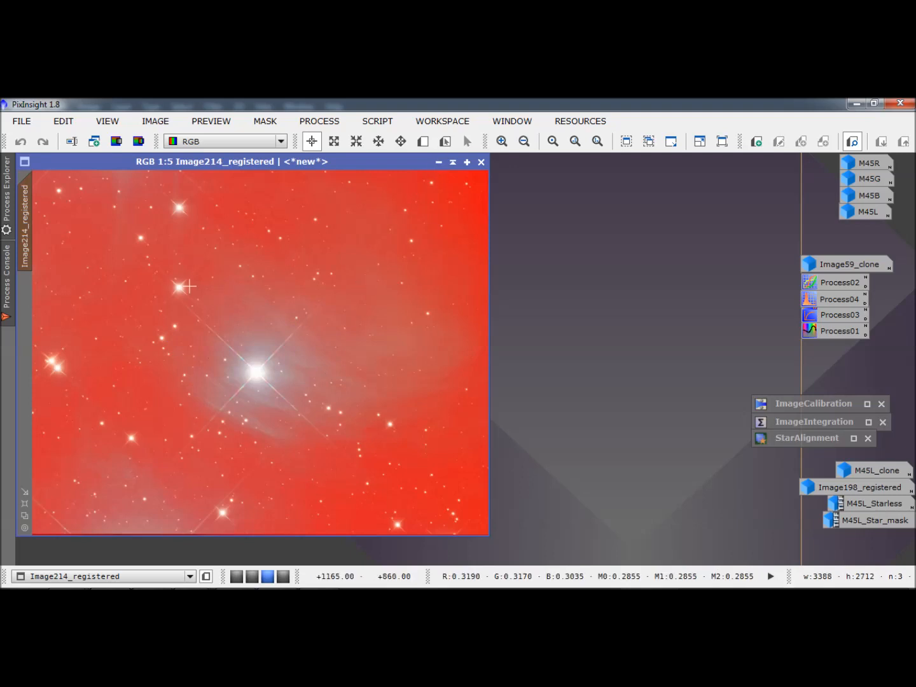
pyautogui.click(438, 161)
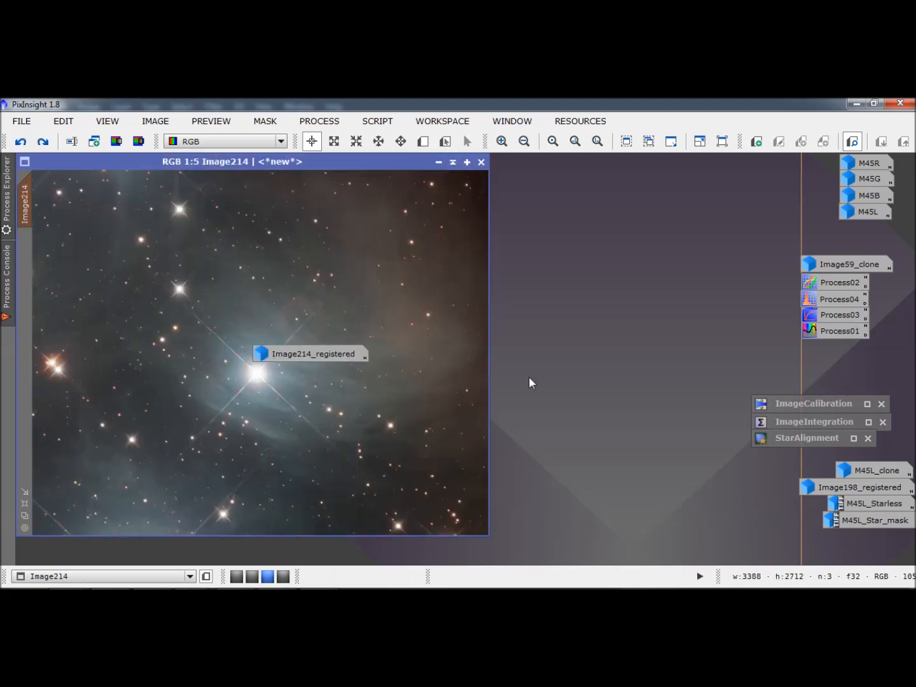
pyautogui.moveTo(325, 358)
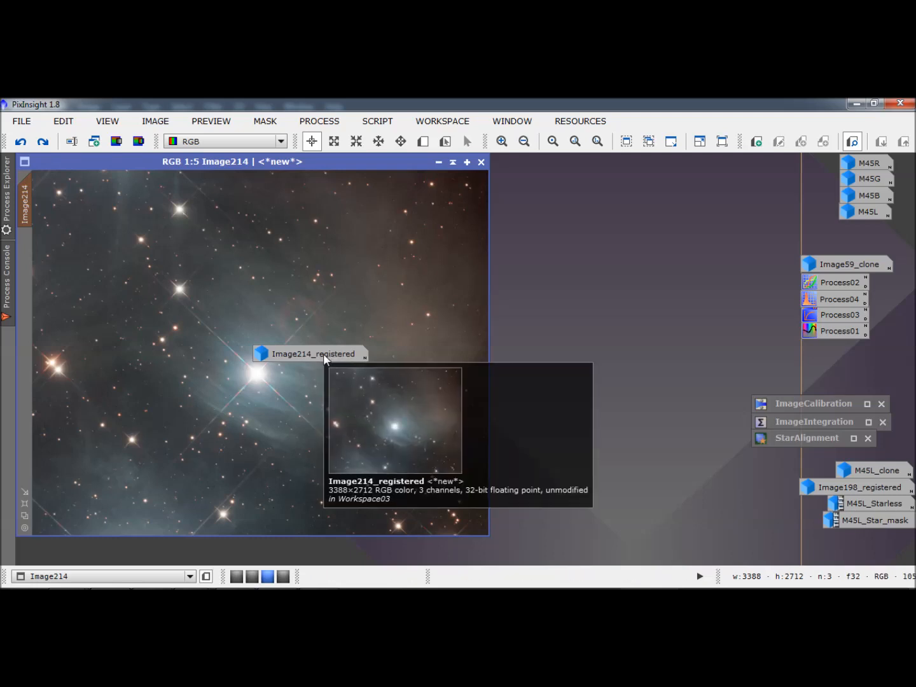
pyautogui.doubleClick(324, 355)
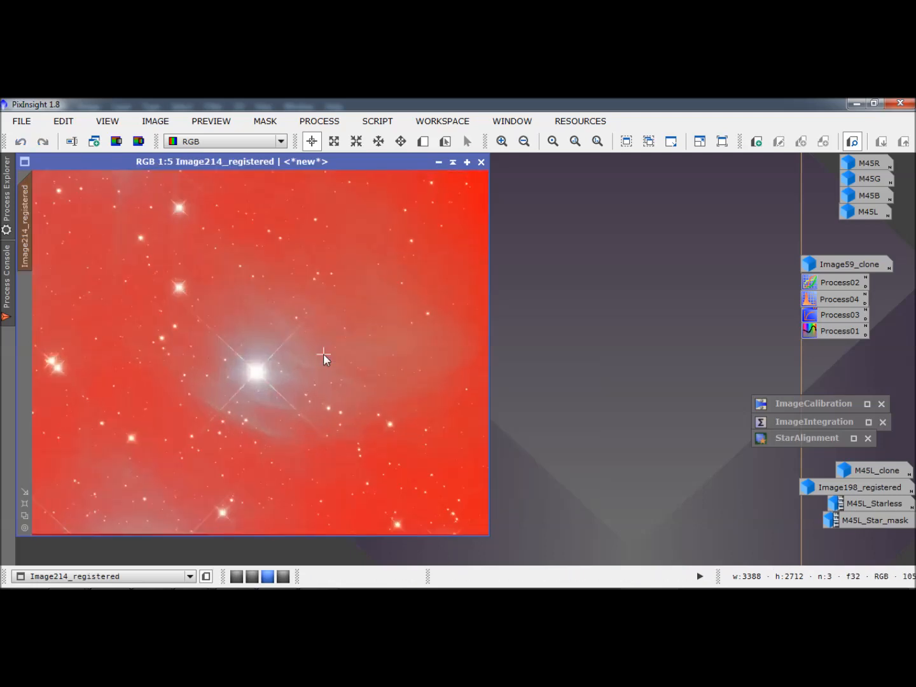
pyautogui.click(272, 126)
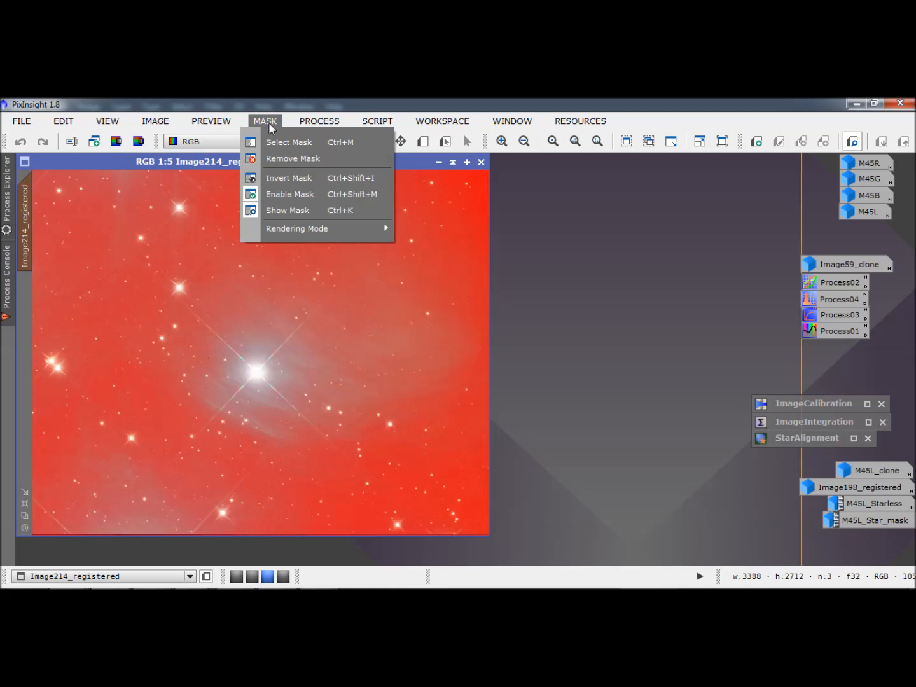
pyautogui.click(292, 207)
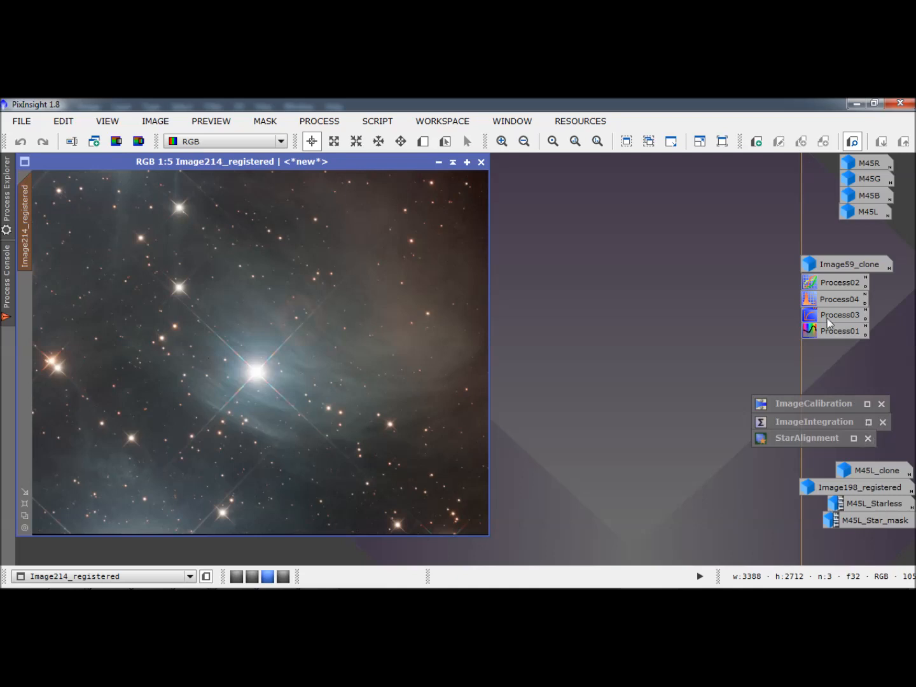
# Preview a CurvesTransformation on Image214_registered, raising blue from input 0.235 to output 0.336 and green from 0.398 to 0.444.
pyautogui.doubleClick(822, 279)
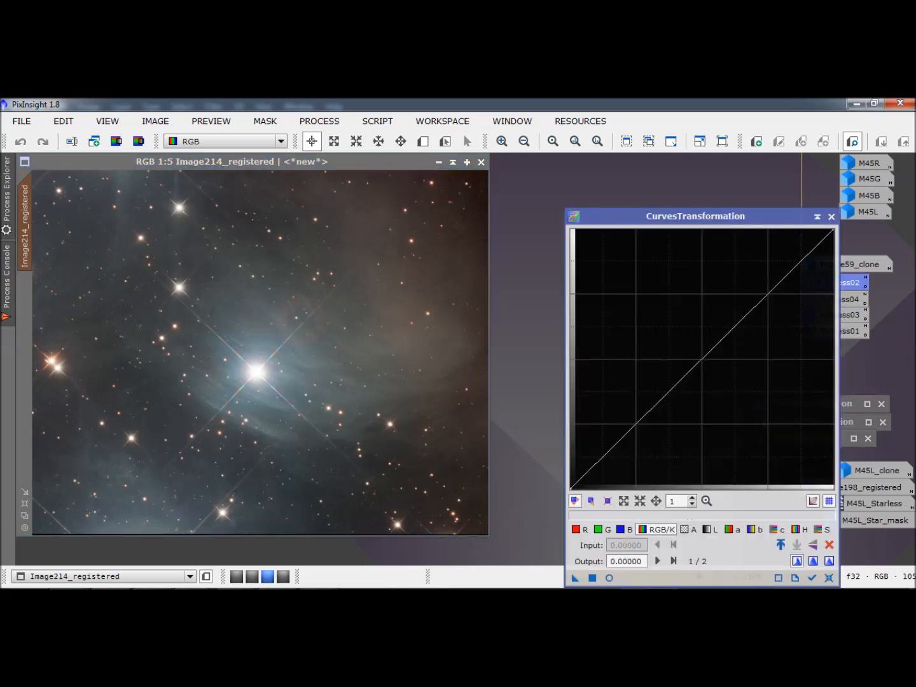
pyautogui.click(610, 577)
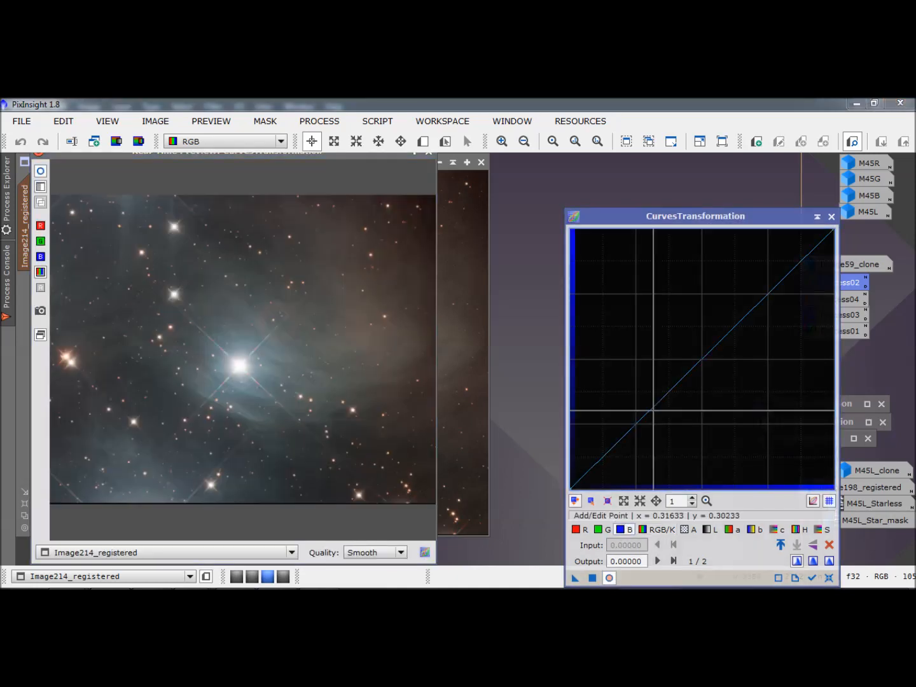
pyautogui.moveTo(650, 411); pyautogui.dragTo(633, 403)
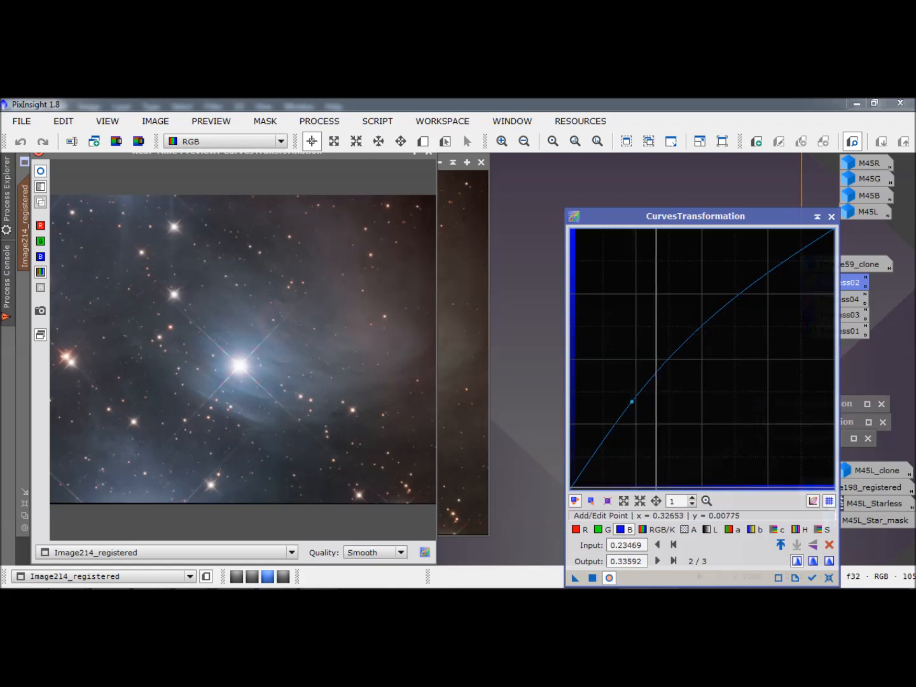
pyautogui.click(600, 529)
pyautogui.moveTo(679, 375); pyautogui.dragTo(674, 374)
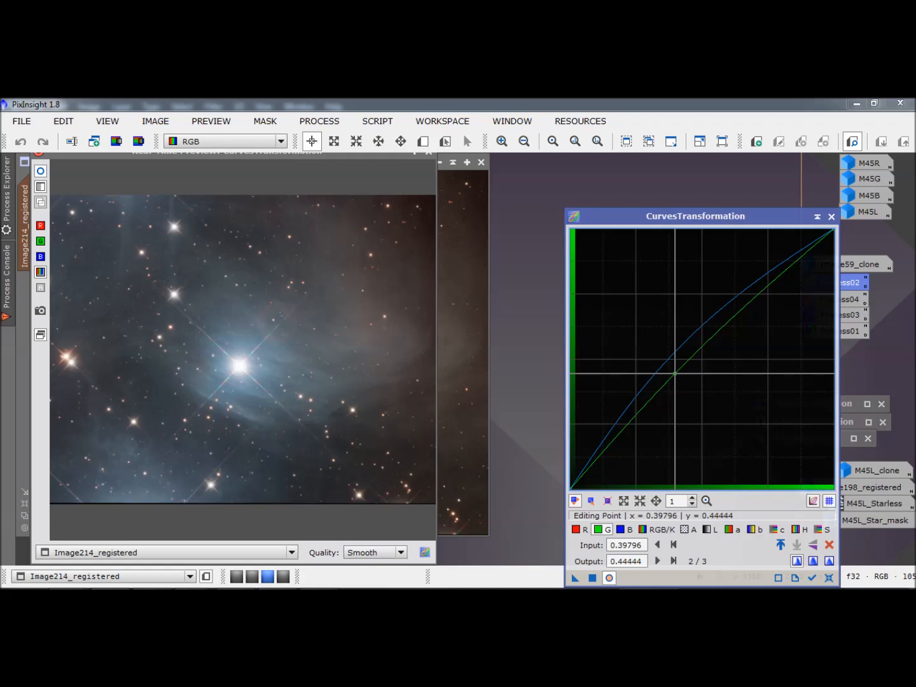
# Raise the upper RGB/K curve, anchor its shadows at input 0.161, output 0.171, and compare the preview with the original.
pyautogui.click(665, 529)
pyautogui.moveTo(750, 313); pyautogui.dragTo(729, 306)
pyautogui.moveTo(605, 444); pyautogui.dragTo(612, 445)
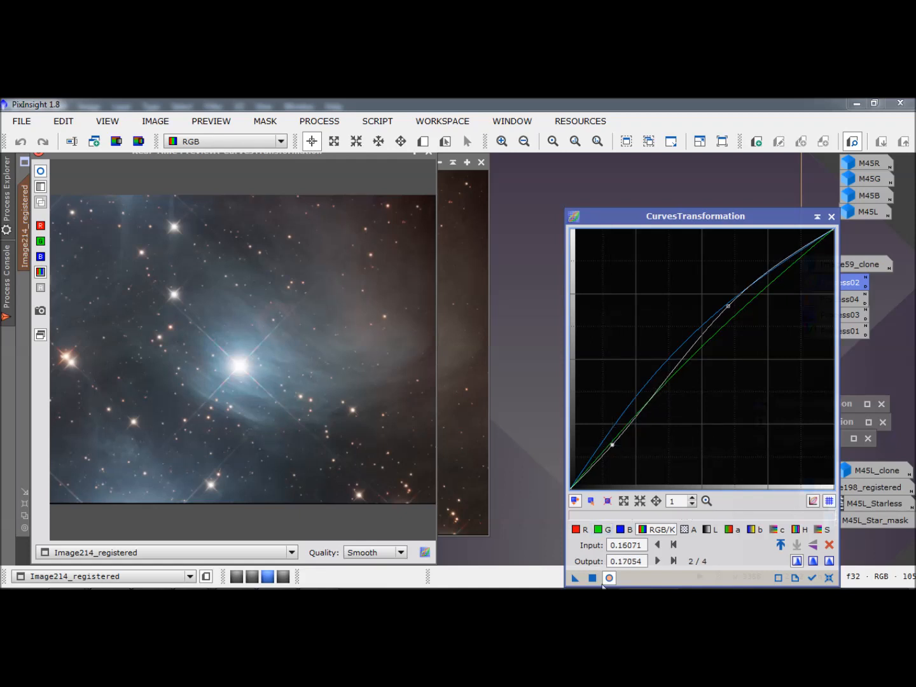
pyautogui.click(610, 579)
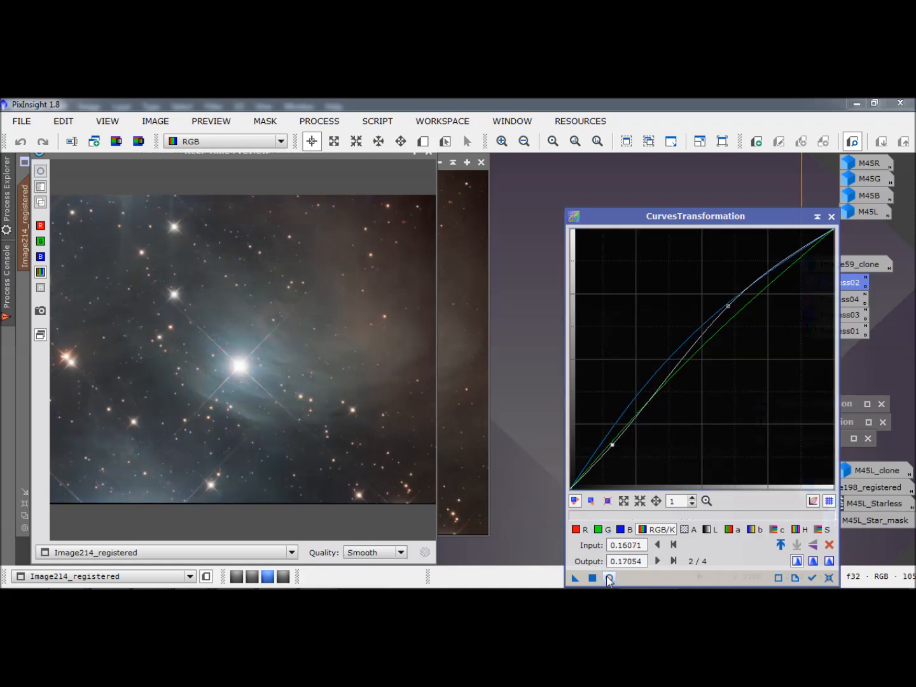
pyautogui.click(609, 578)
pyautogui.click(609, 579)
pyautogui.click(609, 579)
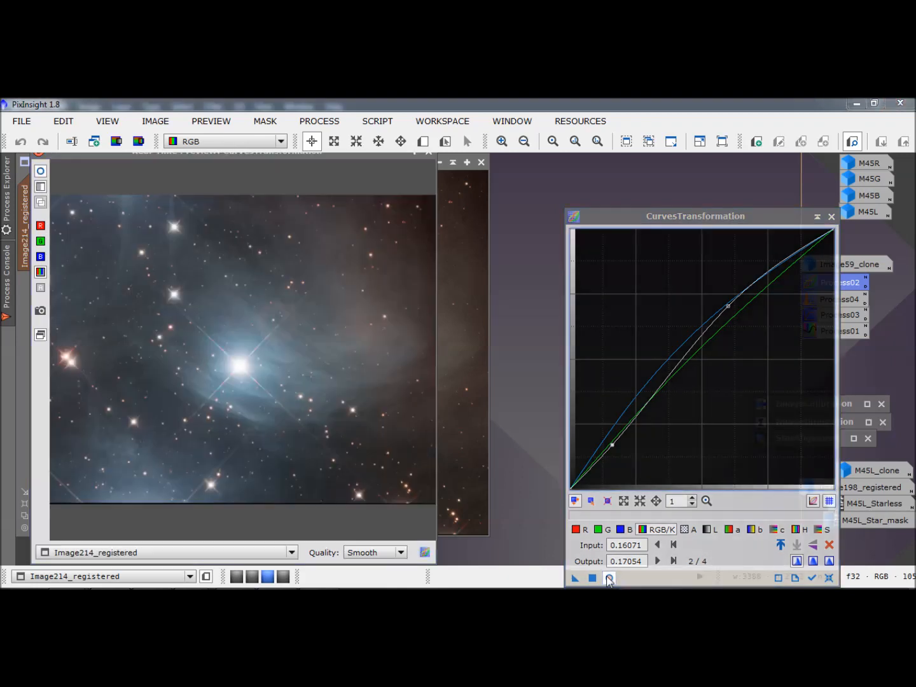
# Raise the saturation curve to output 0.543 at input 0.462 and compare the preview with the original.
pyautogui.click(822, 530)
pyautogui.click(706, 350)
pyautogui.moveTo(705, 350); pyautogui.dragTo(691, 348)
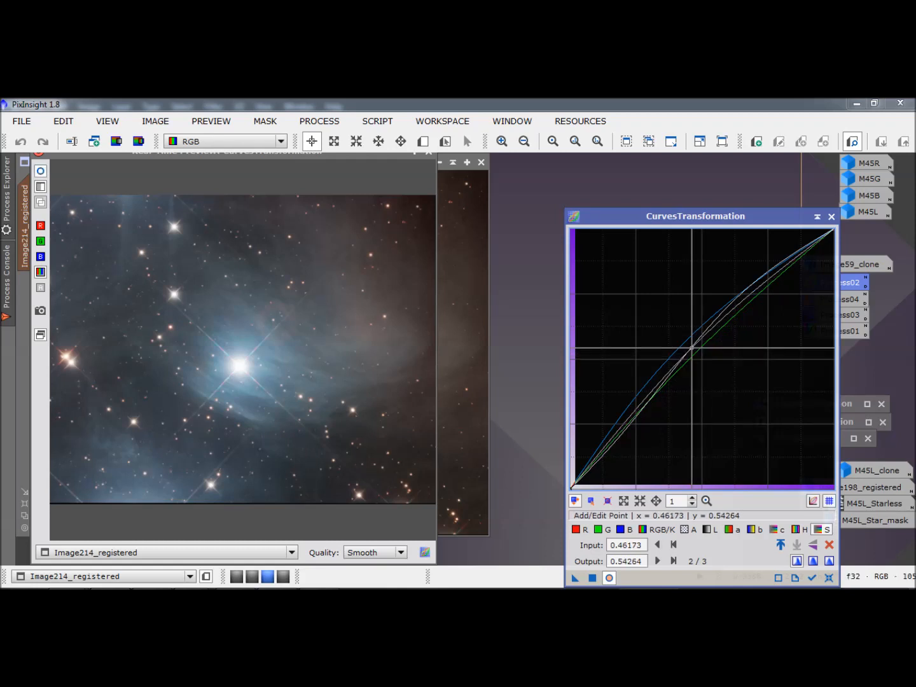
pyautogui.click(609, 578)
pyautogui.click(609, 577)
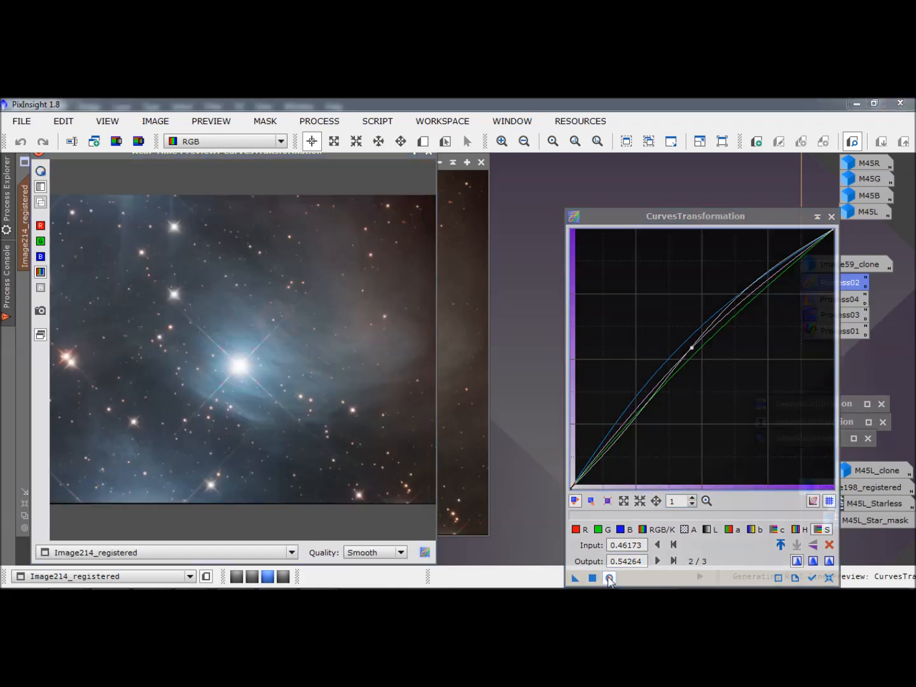
pyautogui.click(608, 578)
pyautogui.click(609, 578)
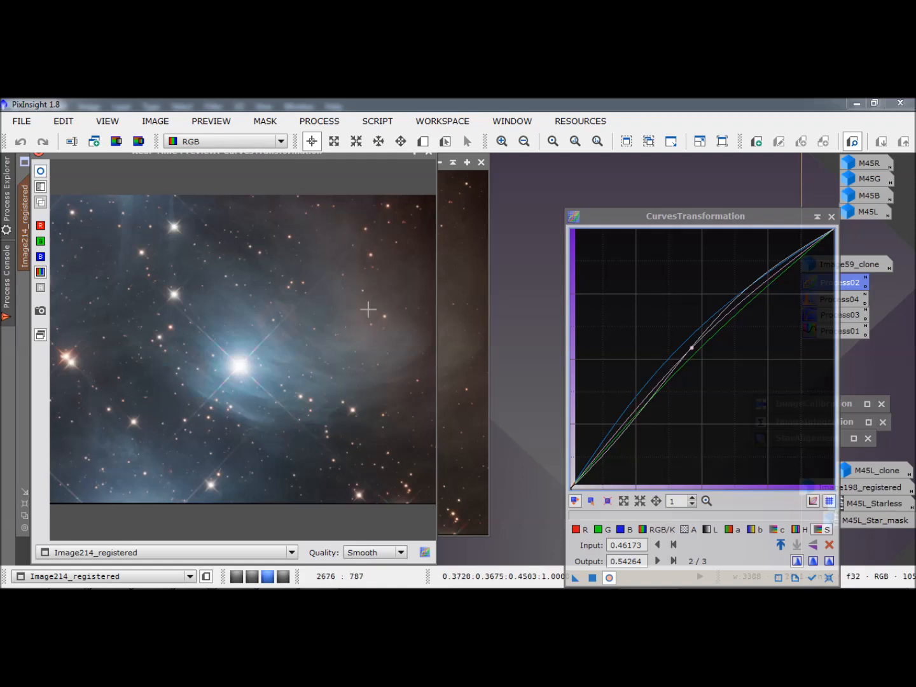
# Apply the CurvesTransformation to Image214_registered, iconize the process, and remove the mask from the image.
pyautogui.click(428, 155)
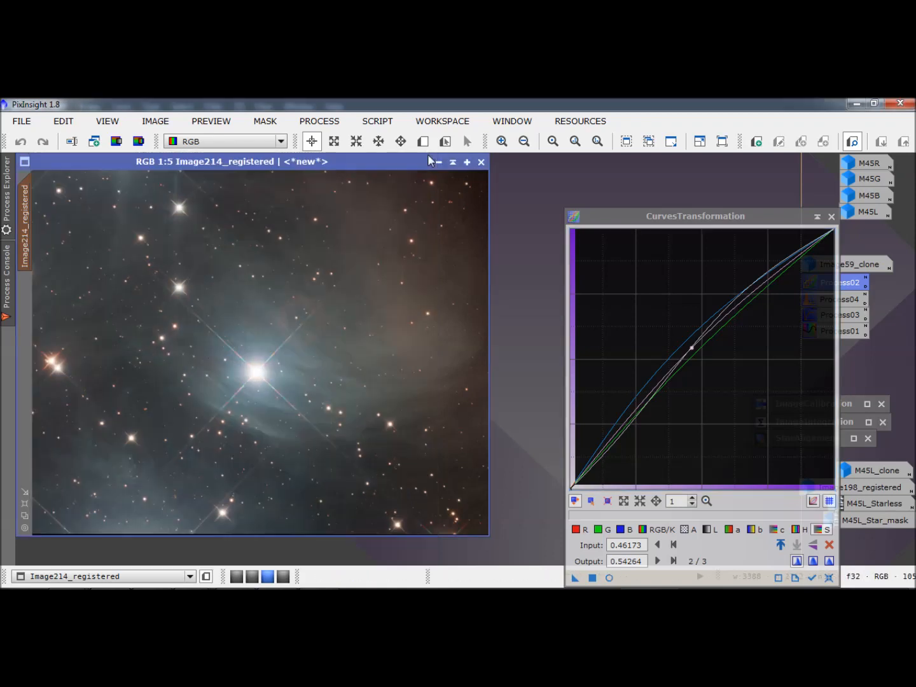
pyautogui.moveTo(575, 578); pyautogui.dragTo(313, 410)
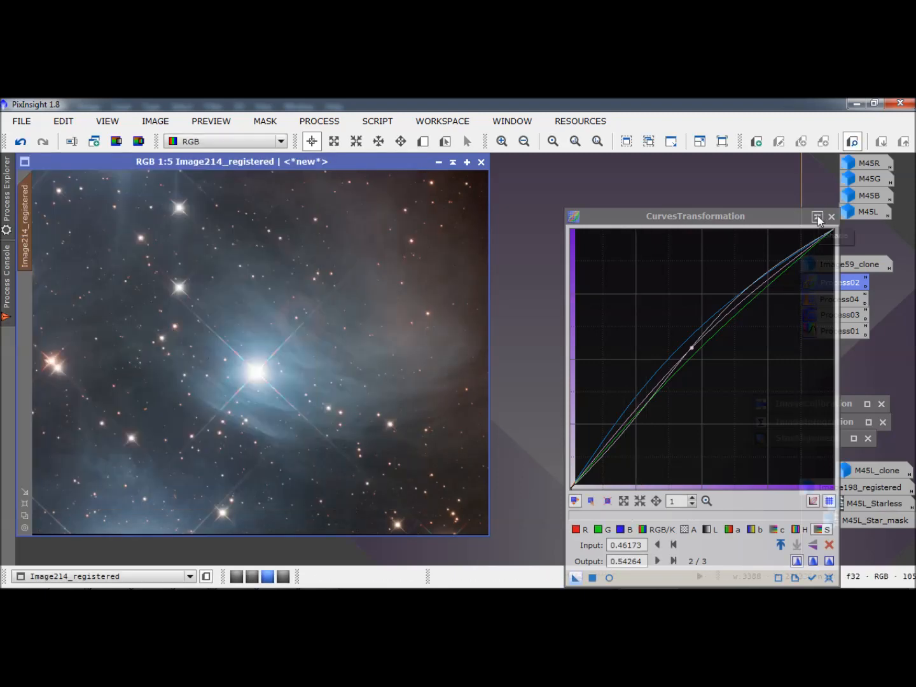
pyautogui.click(817, 217)
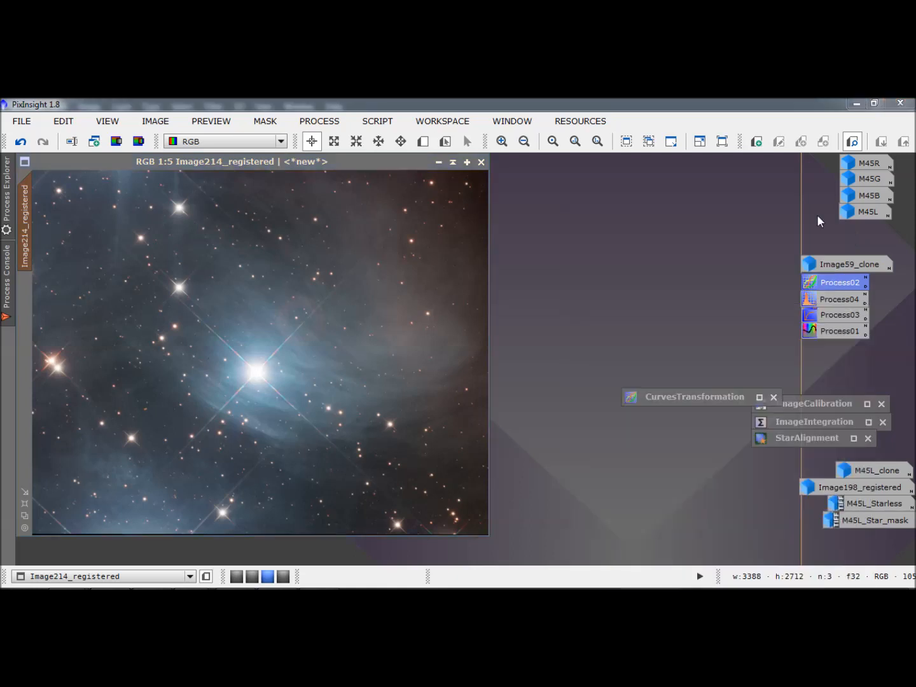
pyautogui.click(267, 122)
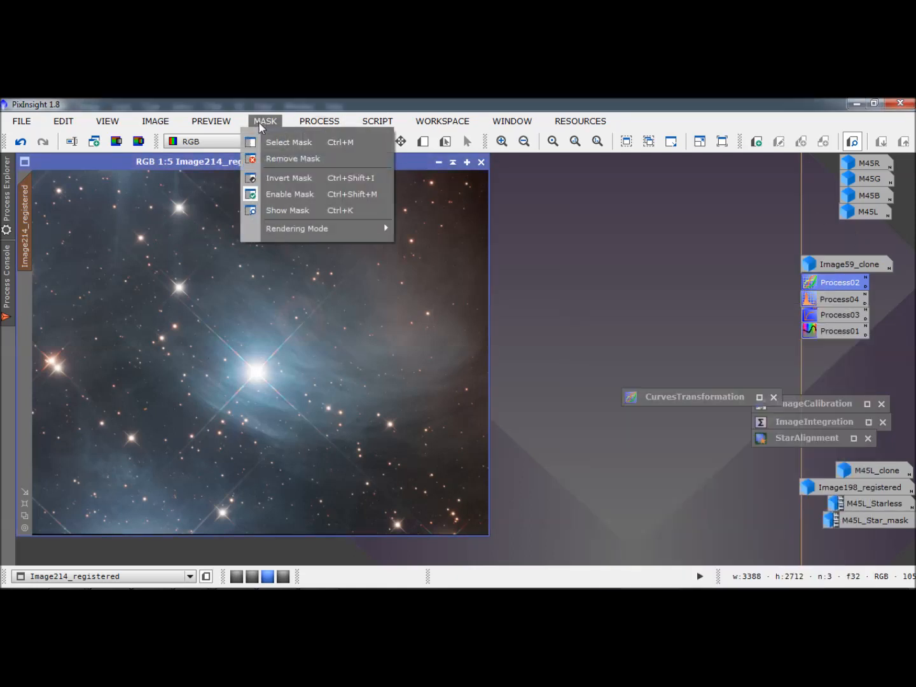
pyautogui.click(276, 158)
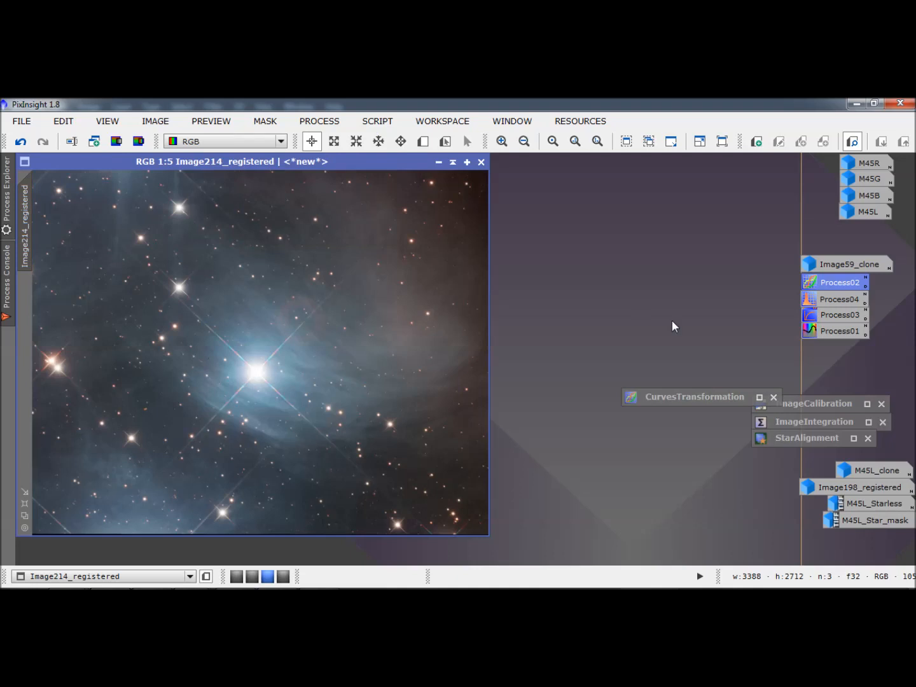
# Open the saved ColorSaturation process with a real-time preview and raise the saturation of all hues to about 0.498.
pyautogui.doubleClick(824, 331)
pyautogui.click(607, 519)
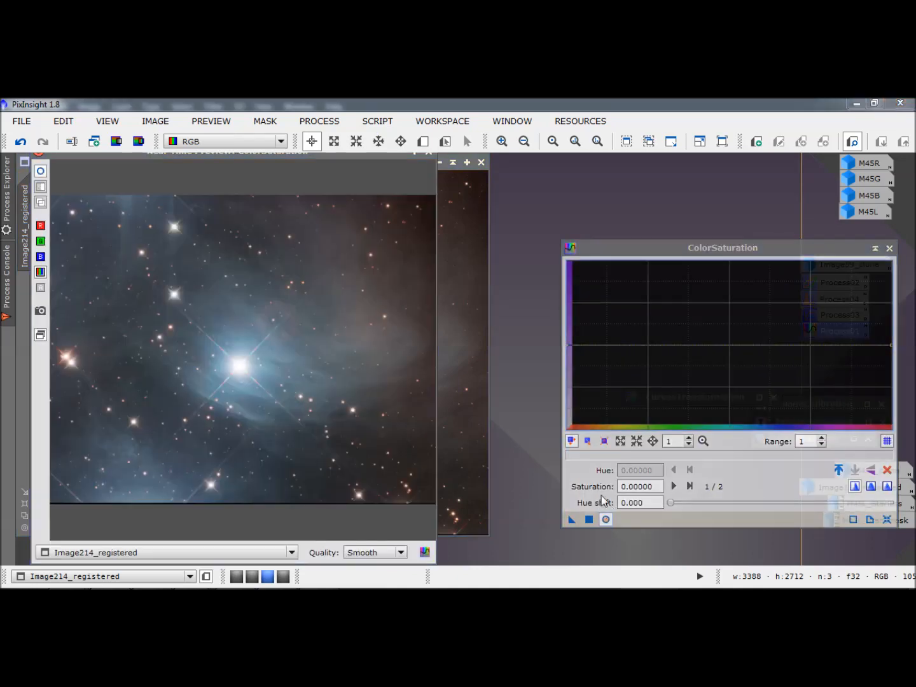
pyautogui.moveTo(571, 350); pyautogui.dragTo(570, 305)
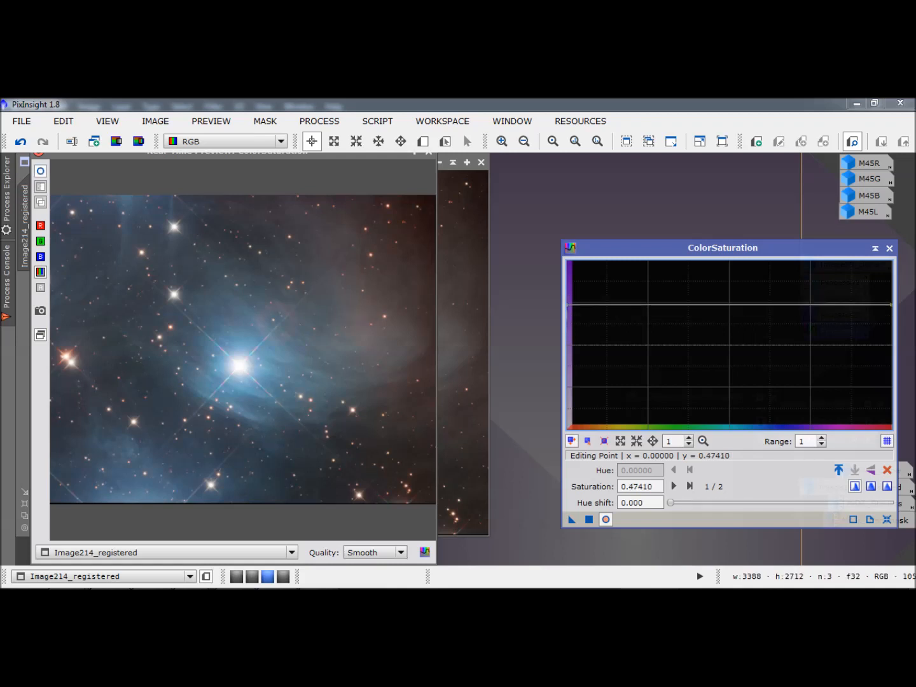
pyautogui.moveTo(570, 305); pyautogui.dragTo(570, 303)
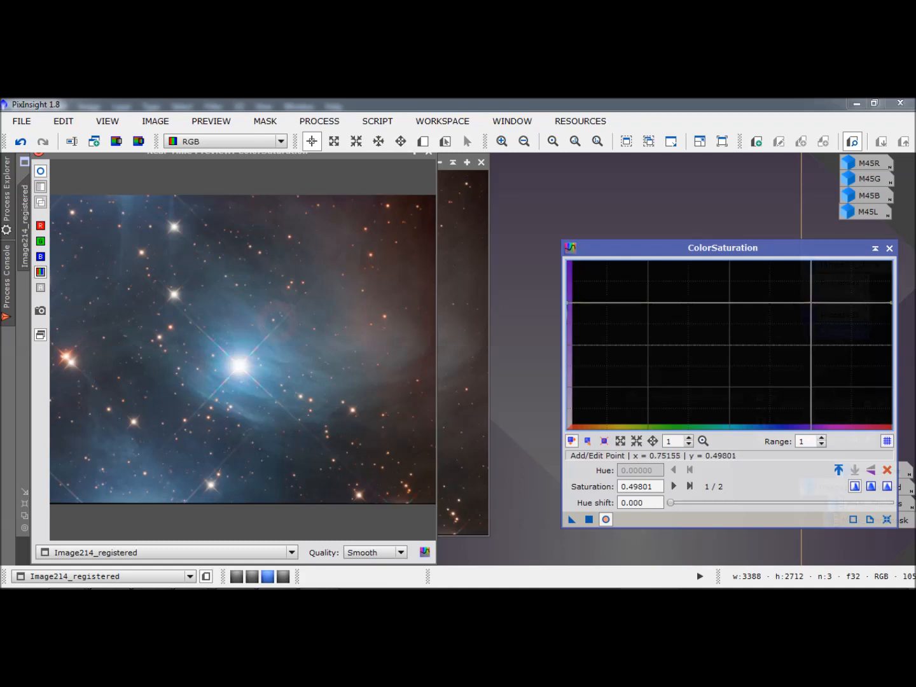
# Add saturation curve points that drop hues from about 0.75 to 0.99 to near zero, plus one at hue 0.654, saturation 0.681.
pyautogui.click(811, 303)
pyautogui.moveTo(815, 304); pyautogui.dragTo(888, 345)
pyautogui.click(850, 343)
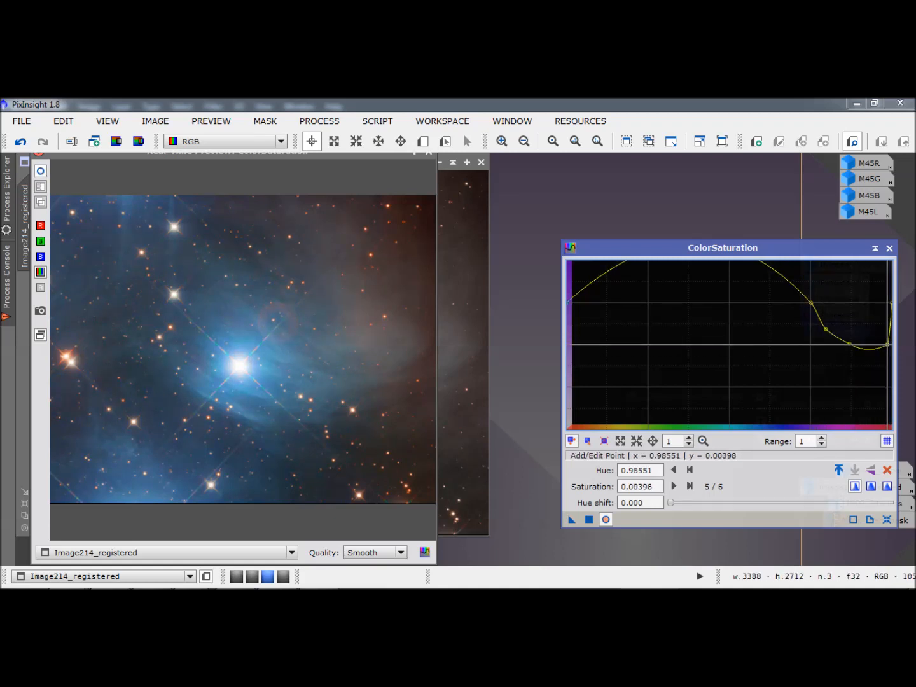
pyautogui.moveTo(826, 329)
pyautogui.mouseDown()
pyautogui.moveTo(819, 340)
pyautogui.moveTo(828, 322)
pyautogui.mouseUp()
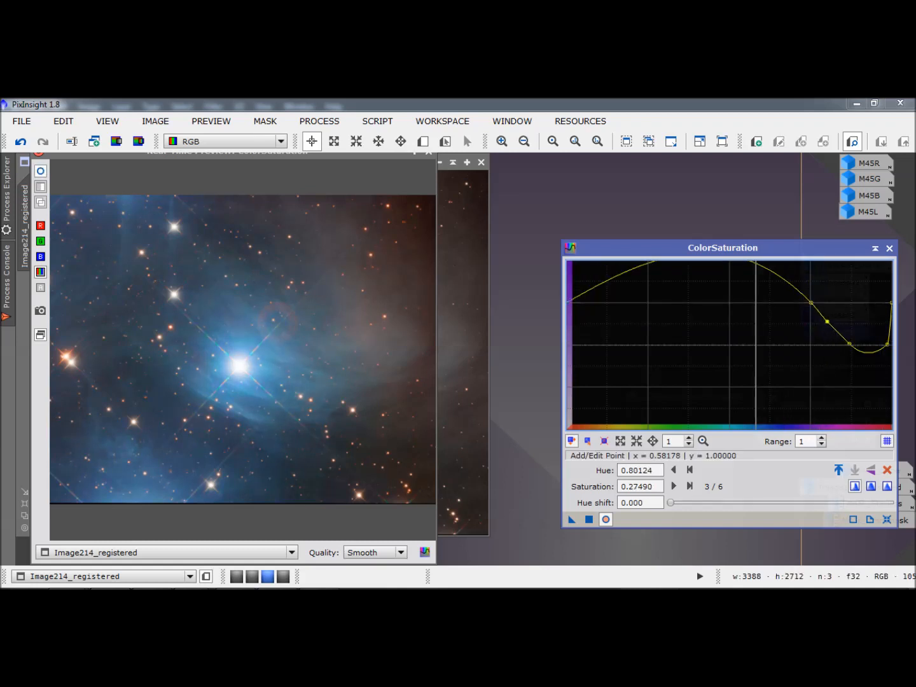
pyautogui.moveTo(760, 261); pyautogui.dragTo(781, 288)
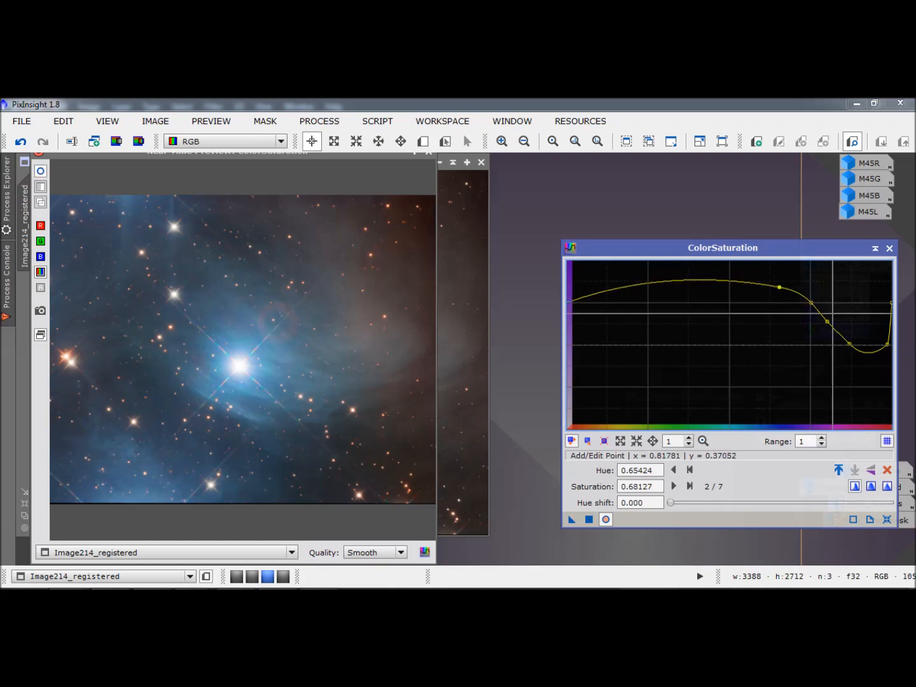
pyautogui.moveTo(828, 322); pyautogui.dragTo(810, 345)
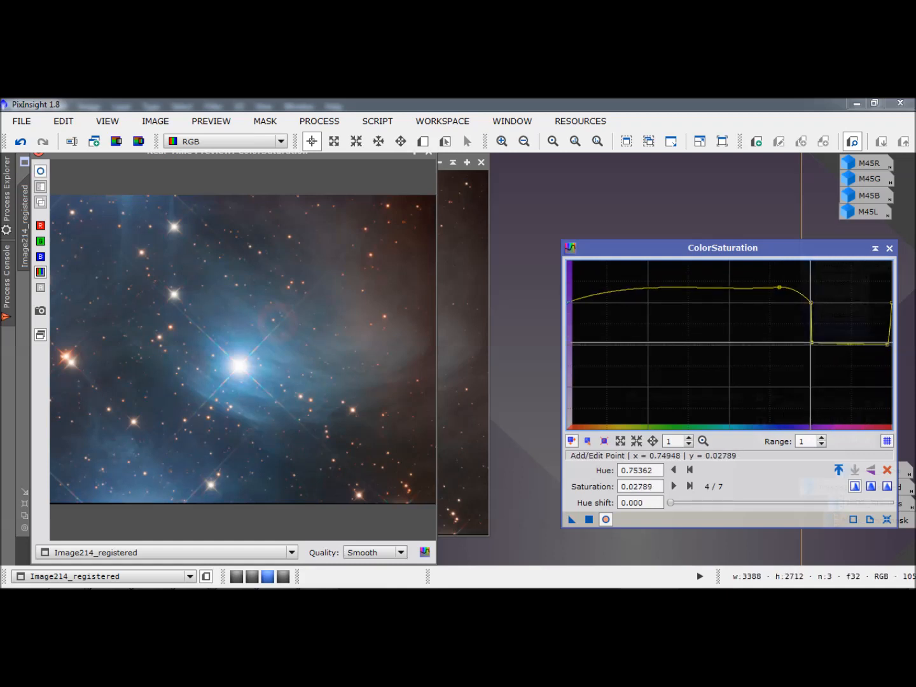
# Level the saturation curve at about 0.785 from the red hues through to the blue hues.
pyautogui.moveTo(718, 287); pyautogui.dragTo(717, 284)
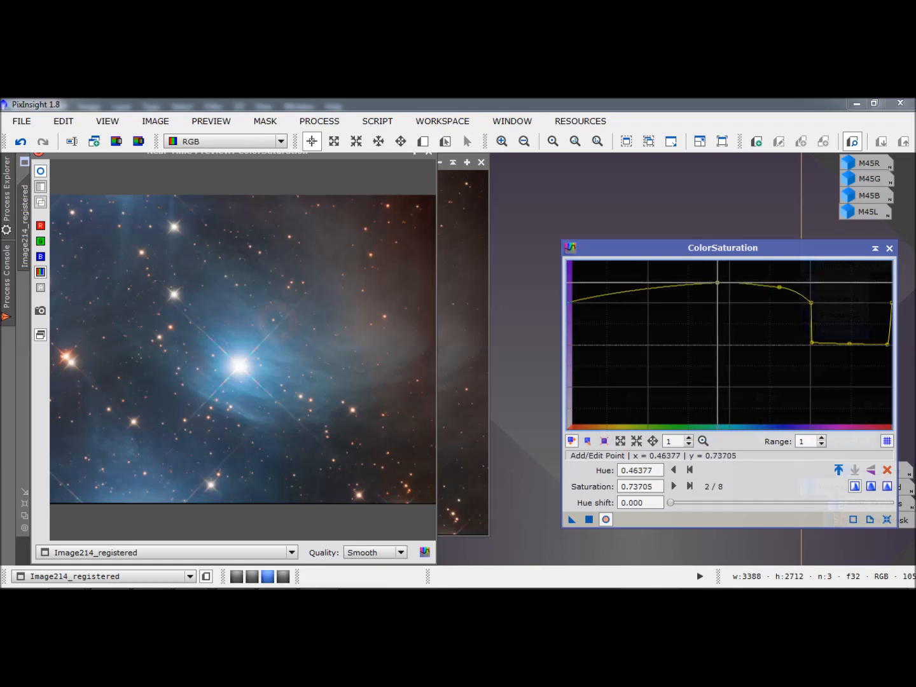
pyautogui.moveTo(780, 287); pyautogui.dragTo(781, 278)
pyautogui.moveTo(592, 295); pyautogui.dragTo(568, 281)
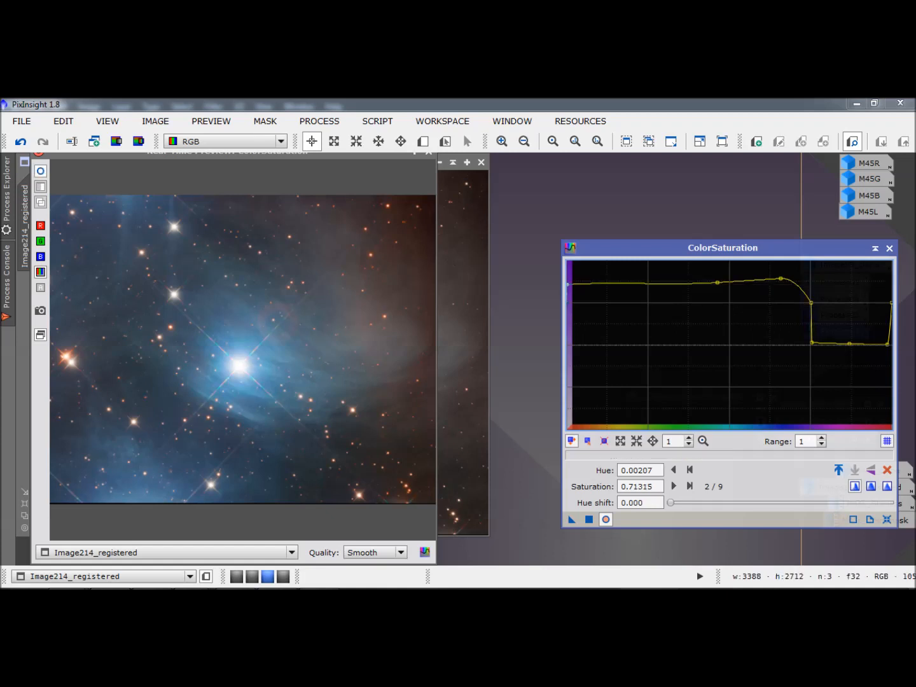
pyautogui.moveTo(717, 283); pyautogui.dragTo(718, 278)
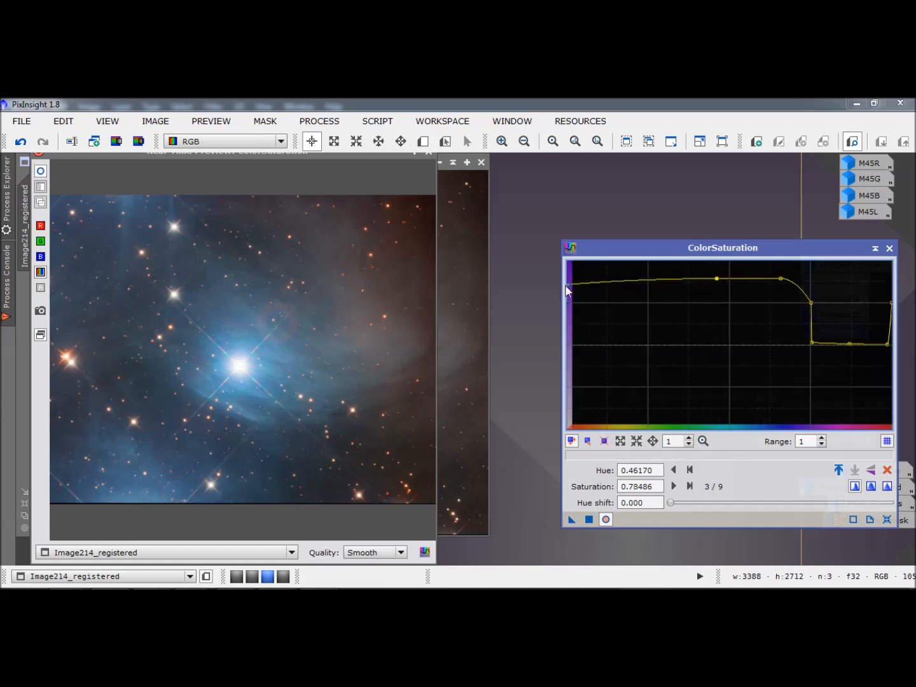
pyautogui.moveTo(570, 284); pyautogui.dragTo(568, 278)
pyautogui.moveTo(567, 278); pyautogui.dragTo(567, 278)
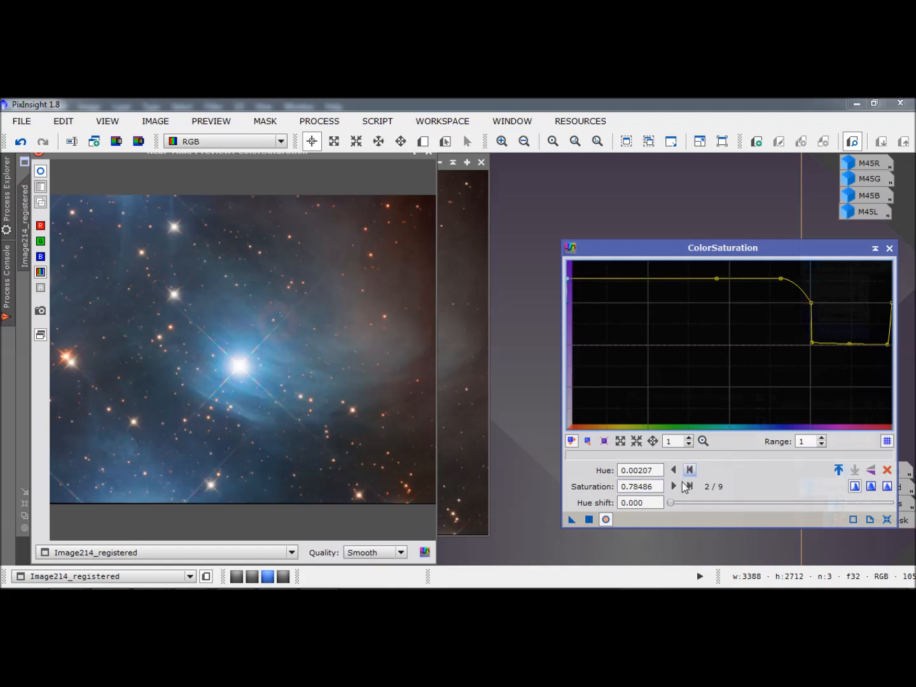
# Compare the ColorSaturation preview with the original, apply the process to Image214_registered, and close the preview and process windows.
pyautogui.click(606, 521)
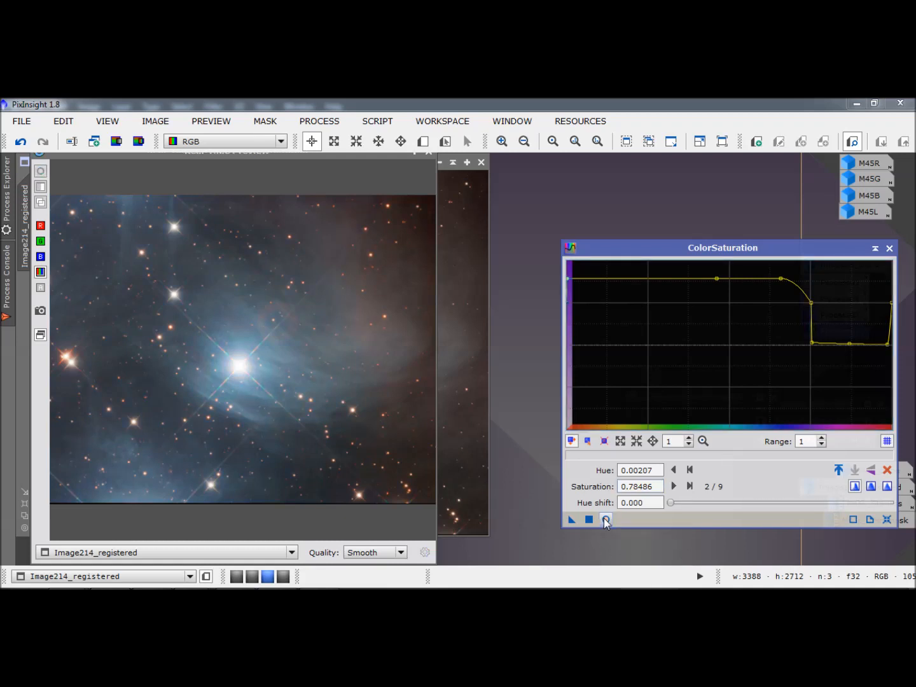
pyautogui.click(605, 520)
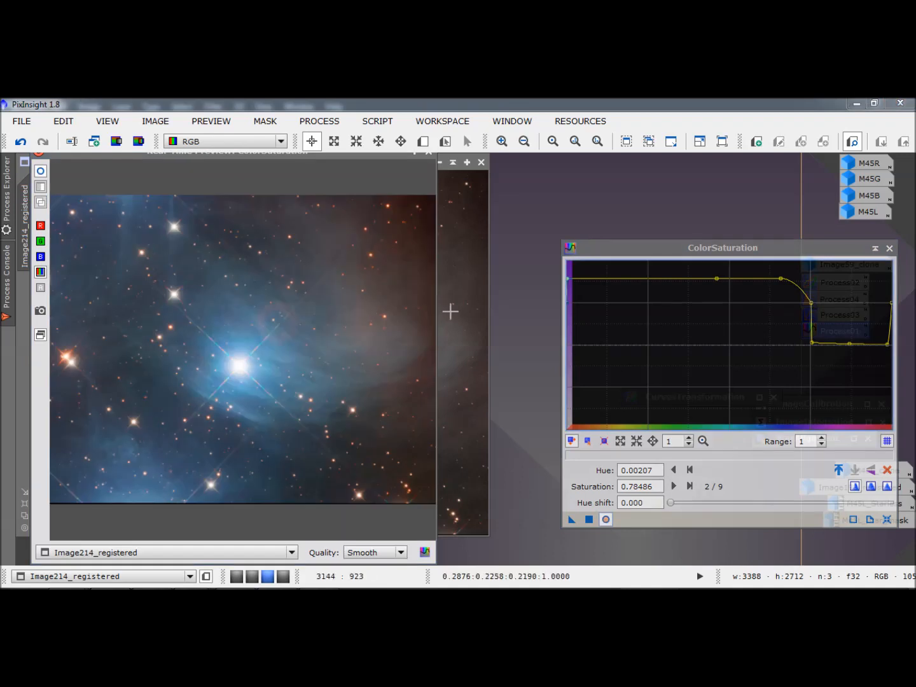
pyautogui.click(589, 521)
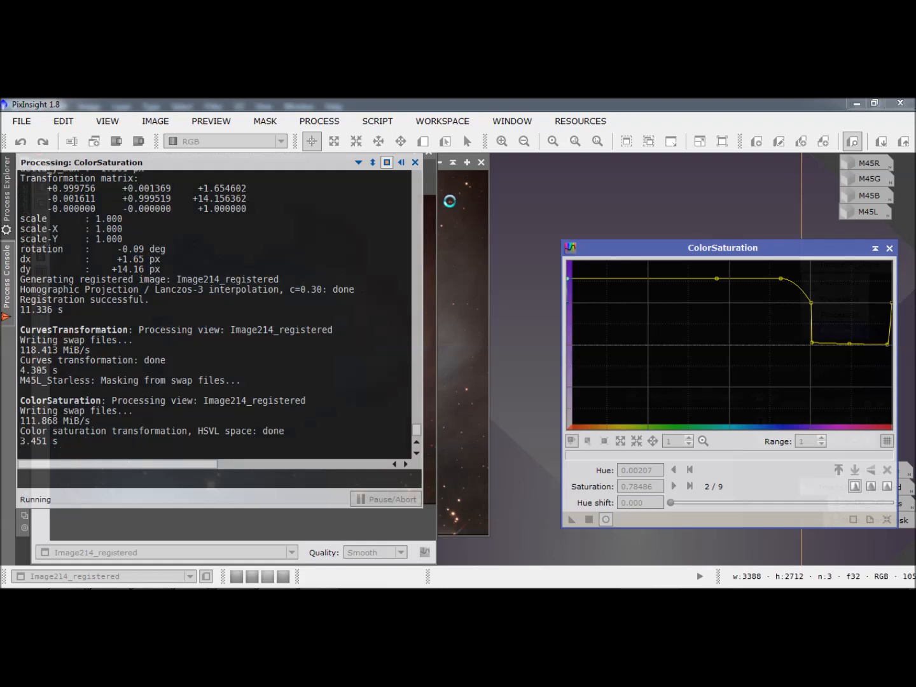
pyautogui.click(428, 154)
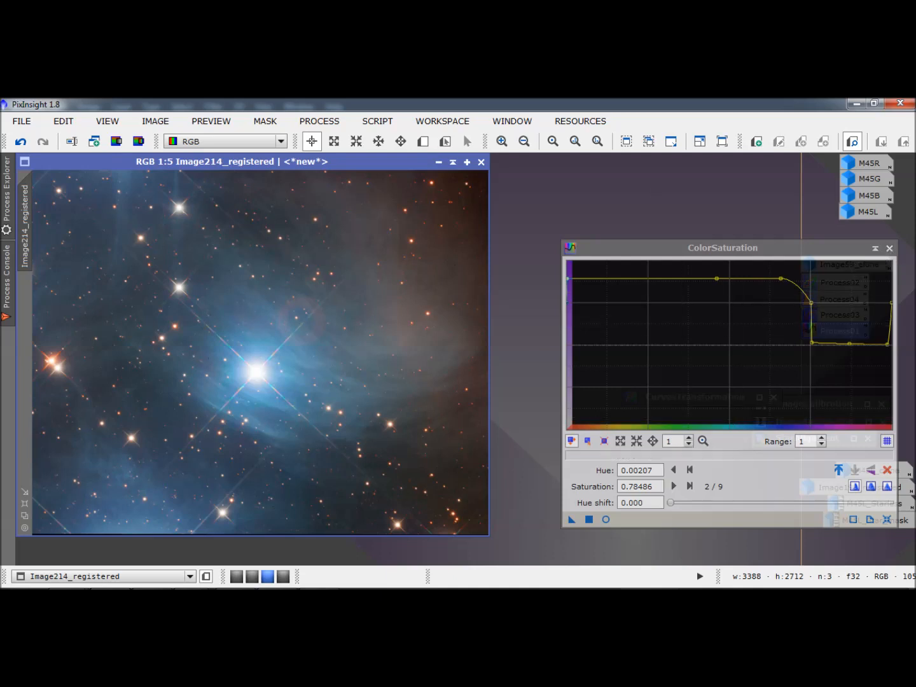
pyautogui.click(891, 249)
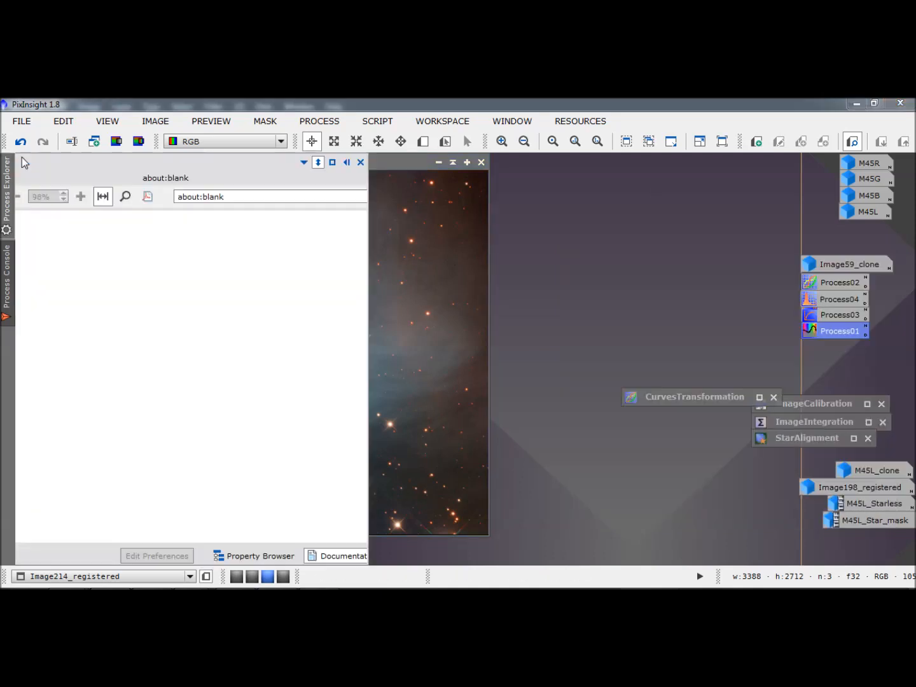
pyautogui.click(713, 262)
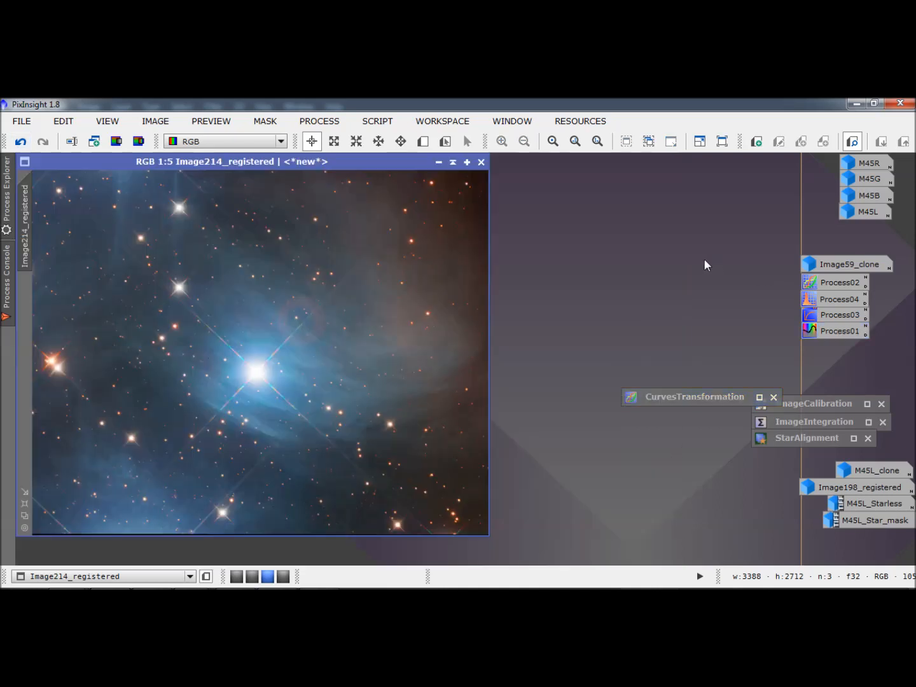
# Undo and redo the ColorSaturation change to compare Image214_registered before and after.
pyautogui.click(21, 143)
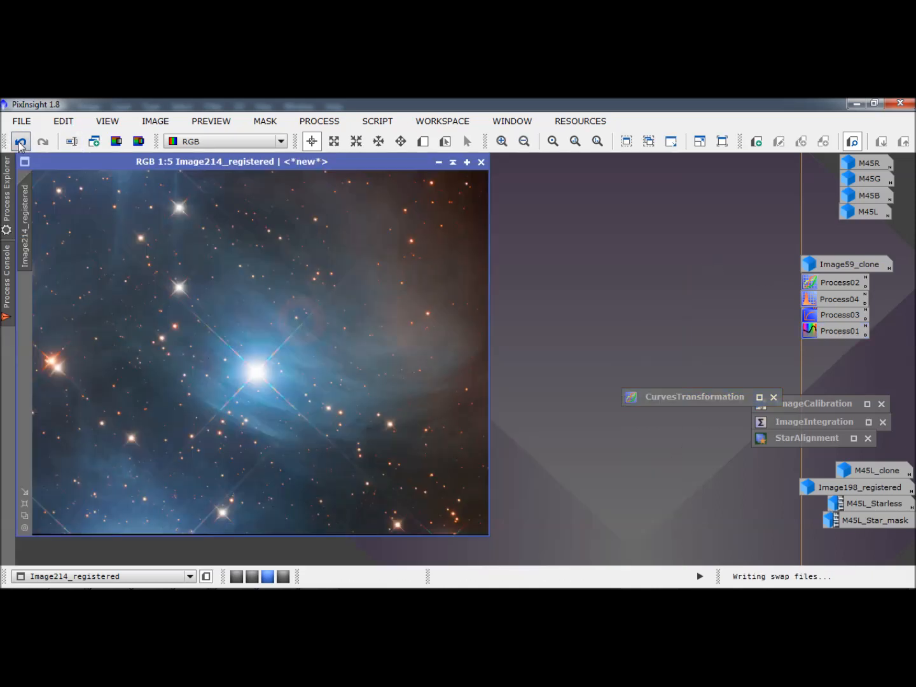
pyautogui.click(43, 142)
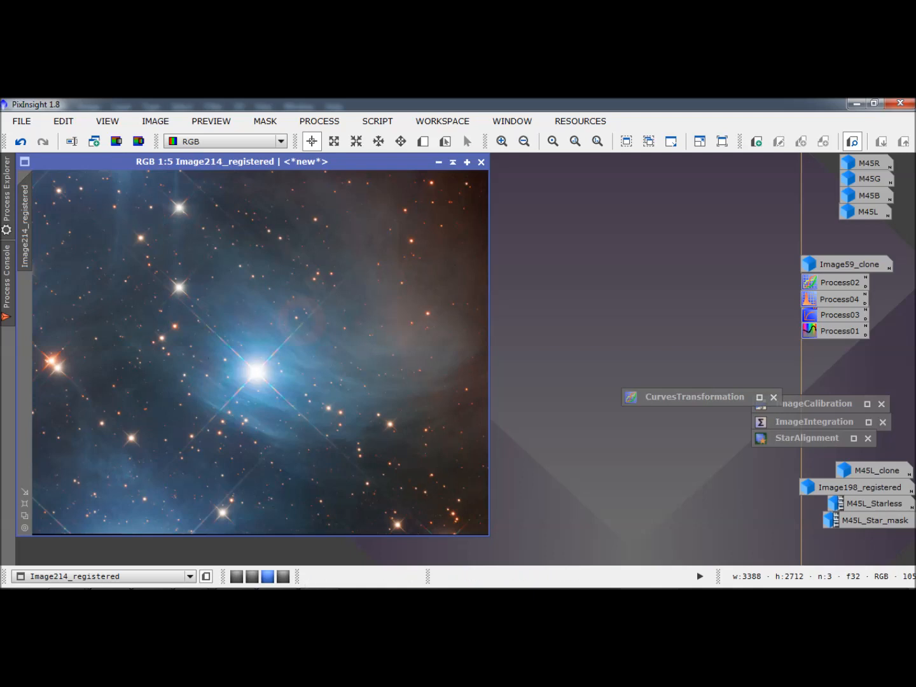
pyautogui.click(318, 597)
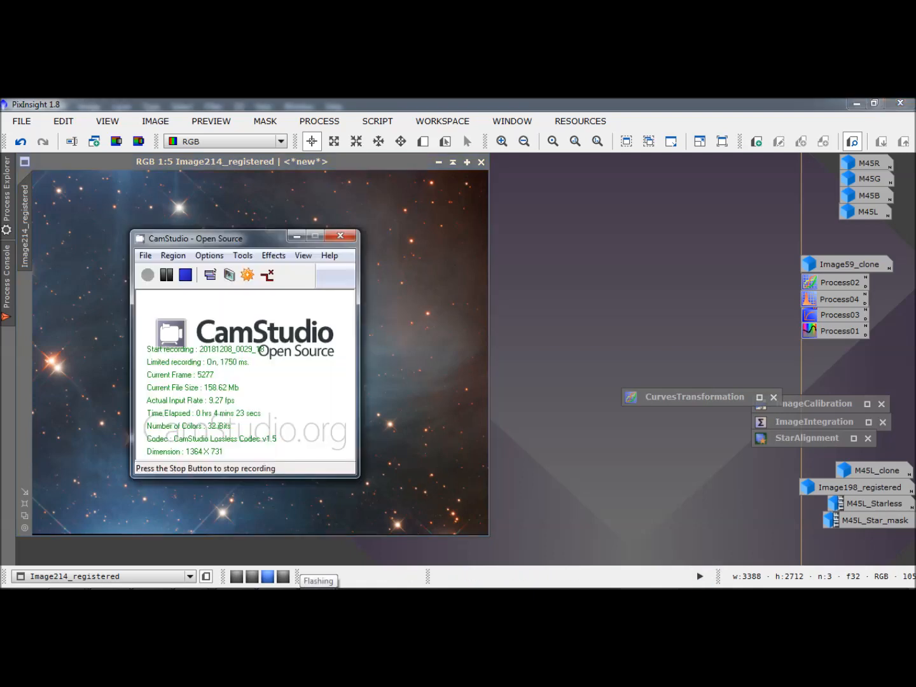
# Open the Process02 CurvesTransformation and apply M45L_Starless as the mask on Image214_registered, then put the mask image away.
pyautogui.click(296, 237)
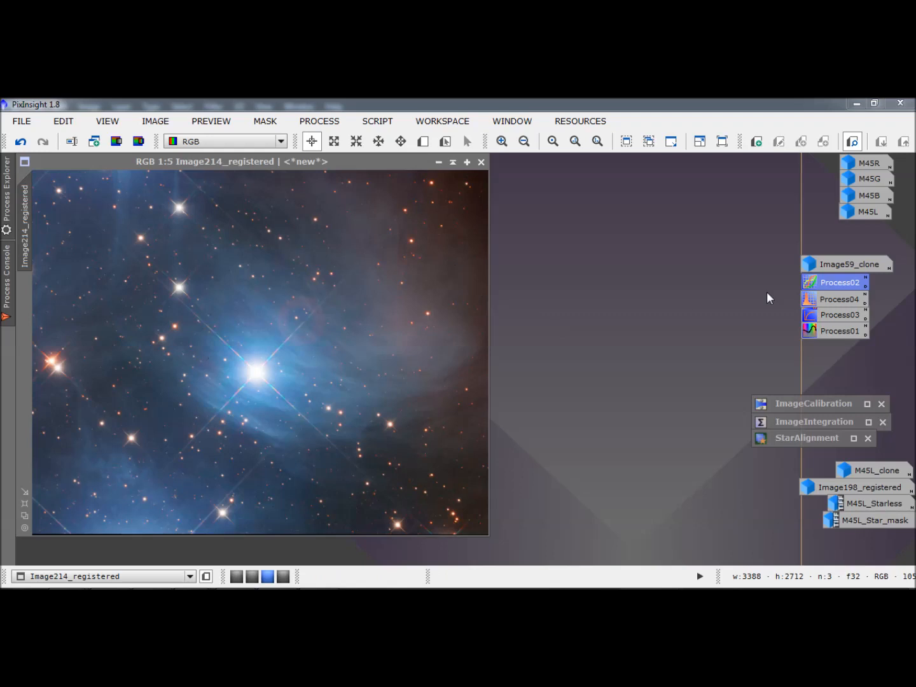
pyautogui.doubleClick(822, 284)
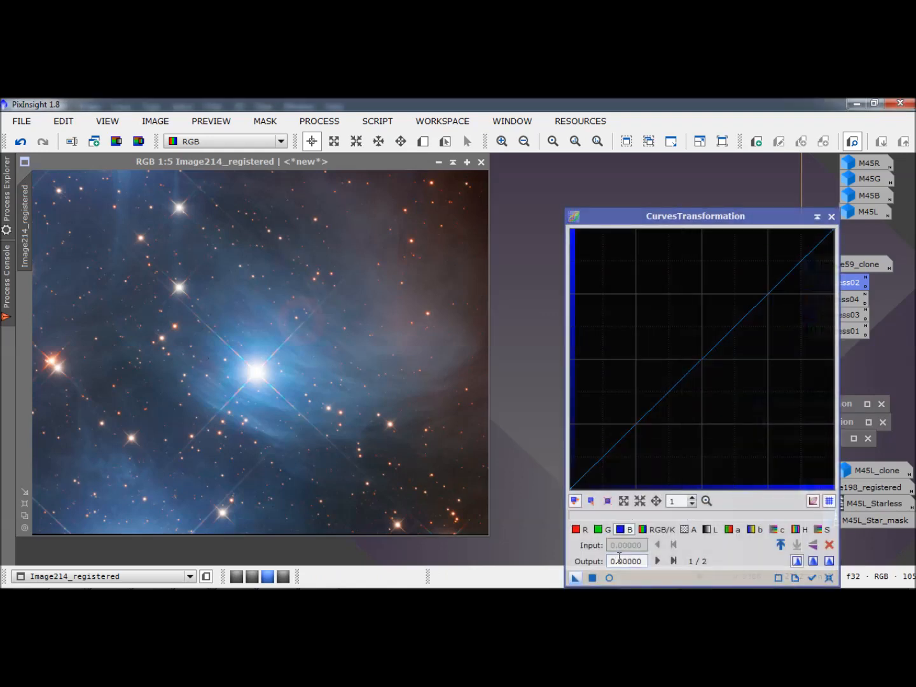
pyautogui.click(862, 504)
pyautogui.doubleClick(863, 504)
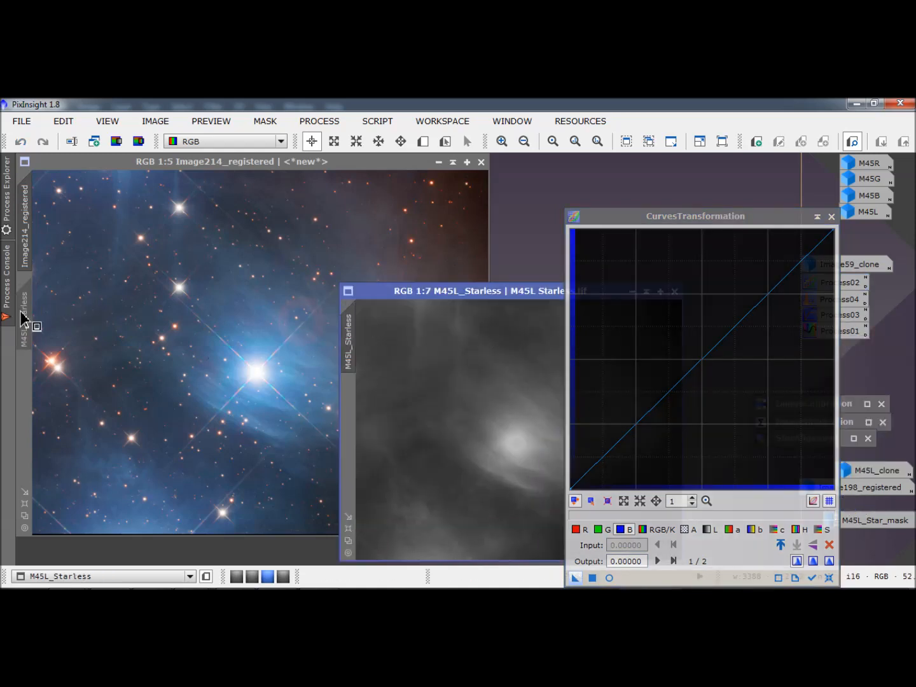
pyautogui.moveTo(509, 294); pyautogui.dragTo(431, 299)
pyautogui.click(552, 293)
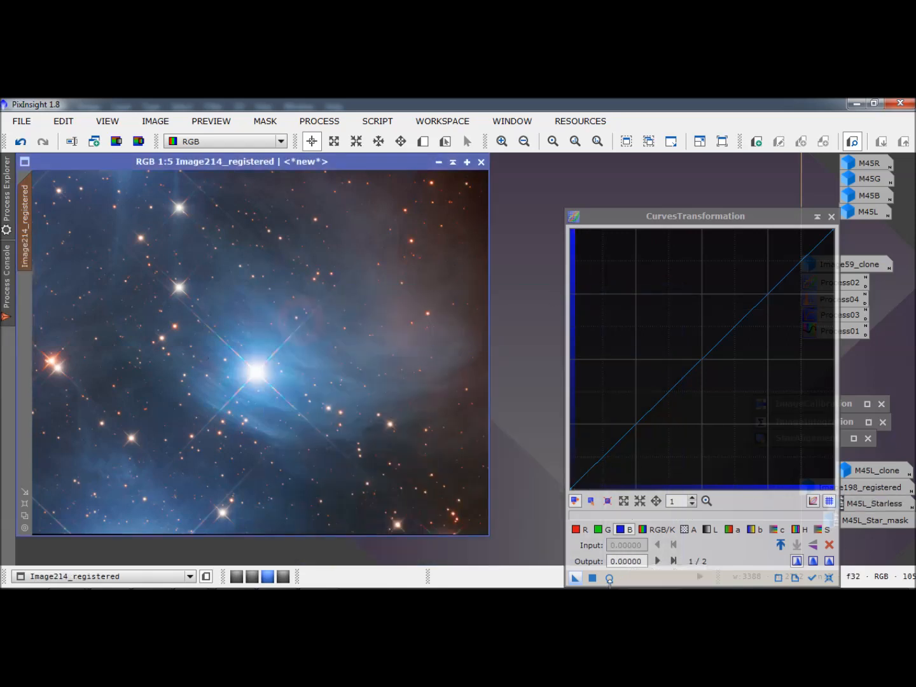
# With the real-time preview on, raise the blue curve at about input 0.186, output 0.269, and the green at about 0.33, 0.380.
pyautogui.click(609, 577)
pyautogui.moveTo(638, 410); pyautogui.dragTo(619, 420)
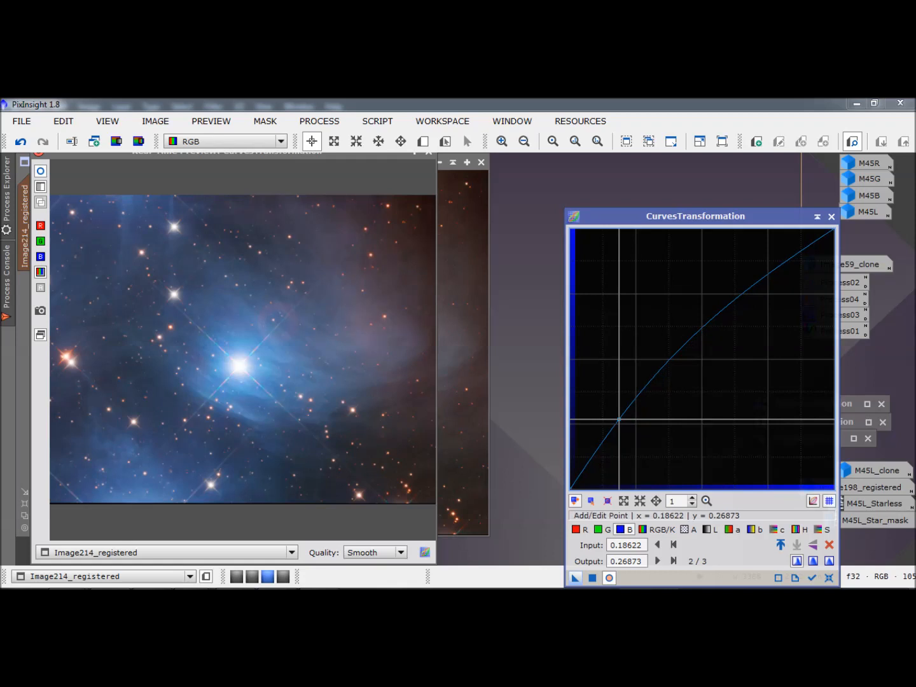
pyautogui.click(598, 530)
pyautogui.moveTo(669, 401); pyautogui.dragTo(656, 389)
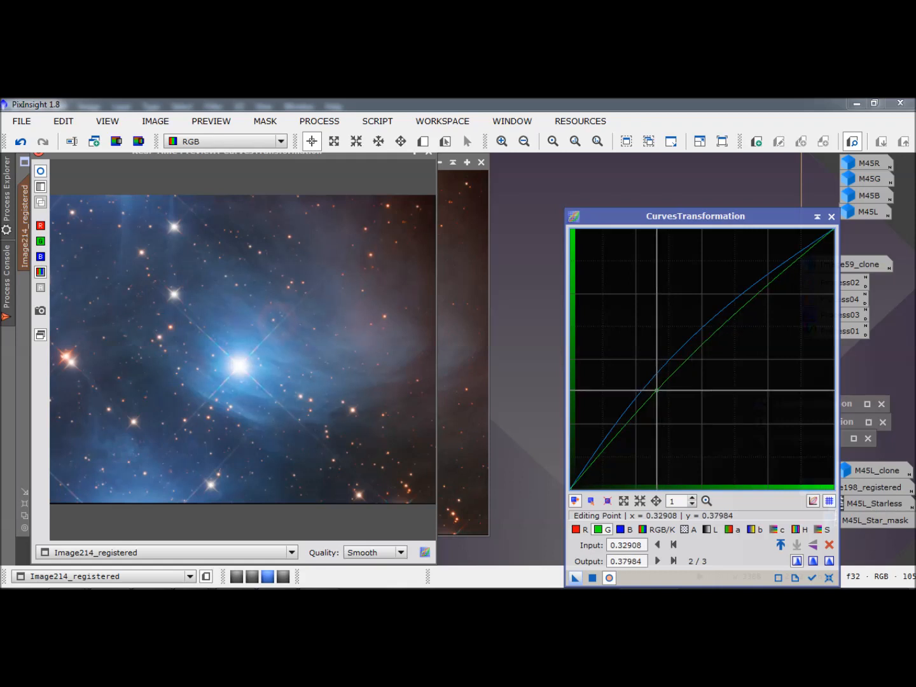
# Check the preview against the original, and move the blue curve point to input 0.16582, output 0.27907.
pyautogui.click(610, 578)
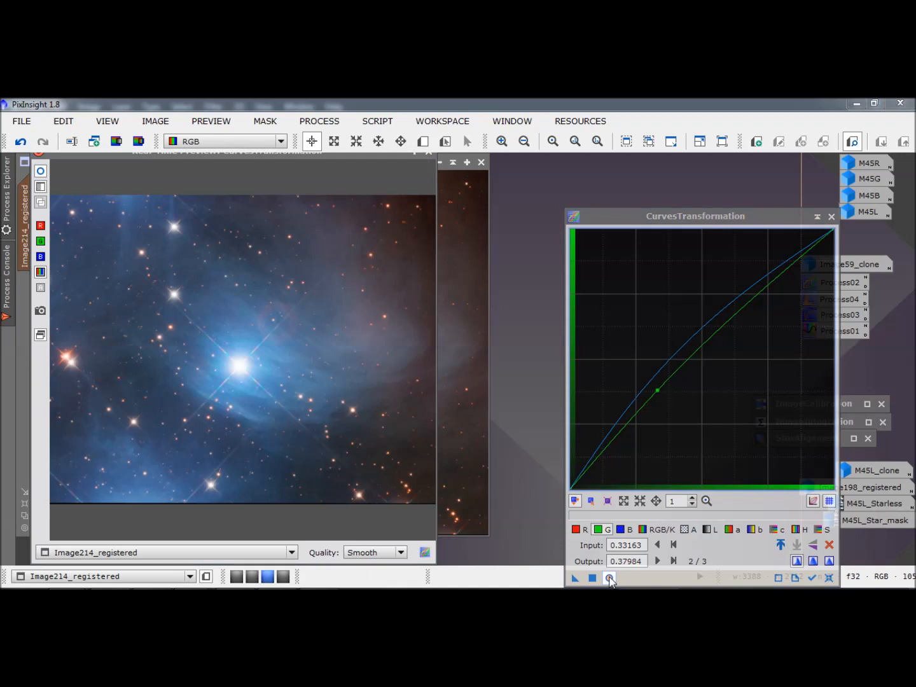
pyautogui.click(610, 578)
pyautogui.click(621, 530)
pyautogui.moveTo(618, 421); pyautogui.dragTo(614, 417)
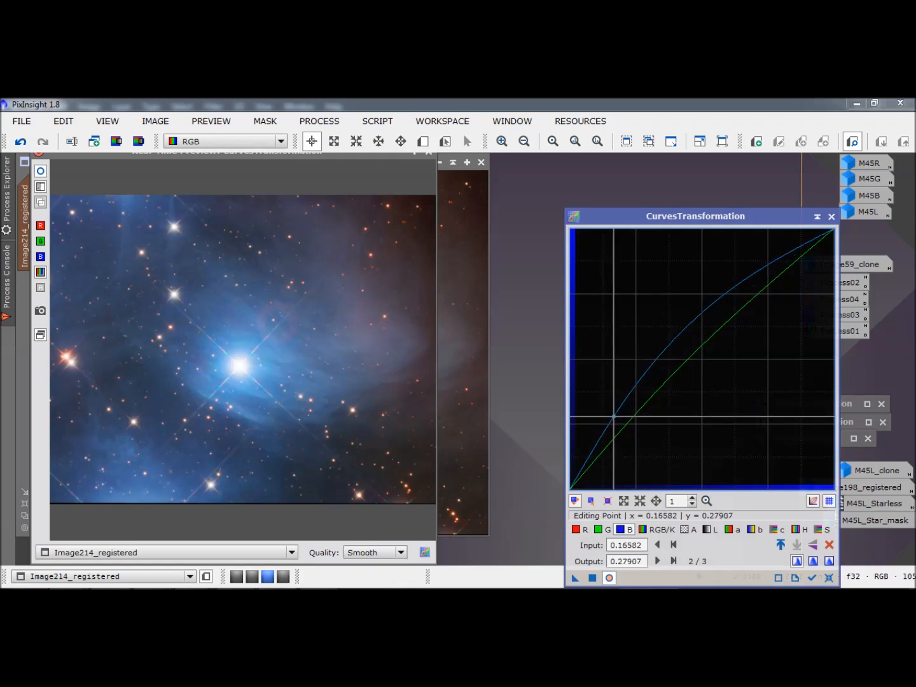
# Compare the image with and without the real-time preview, close the preview, and apply the curves to Image214_registered.
pyautogui.click(610, 579)
pyautogui.click(610, 578)
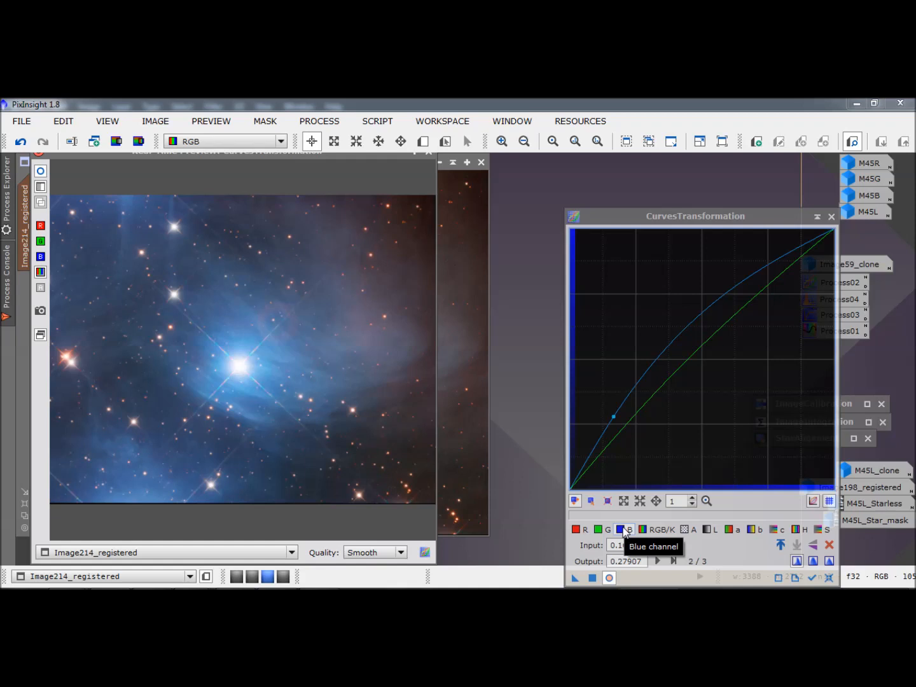
pyautogui.click(610, 579)
pyautogui.click(609, 578)
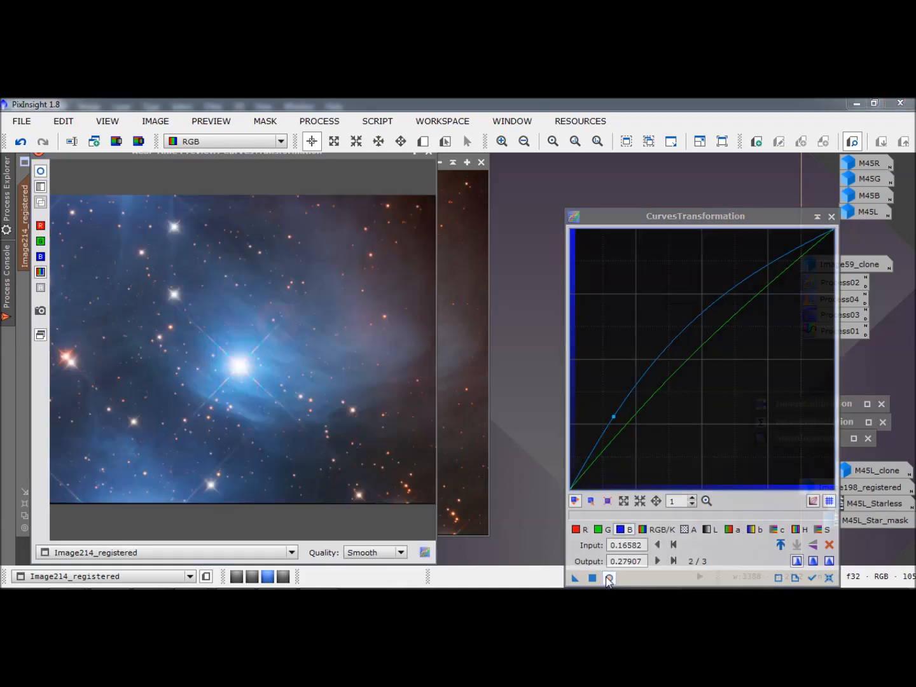
pyautogui.click(428, 153)
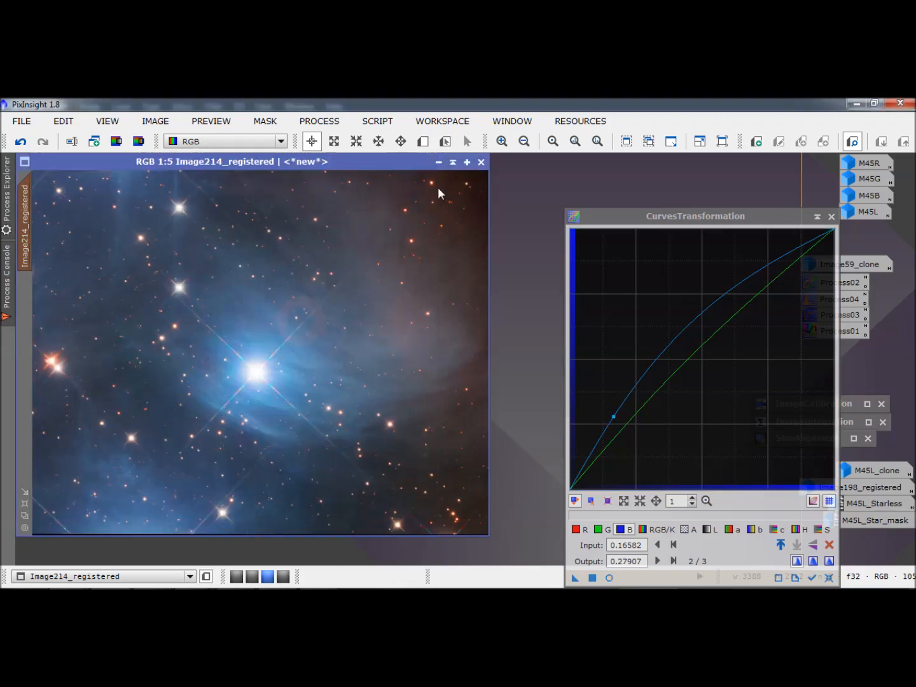
pyautogui.click(591, 579)
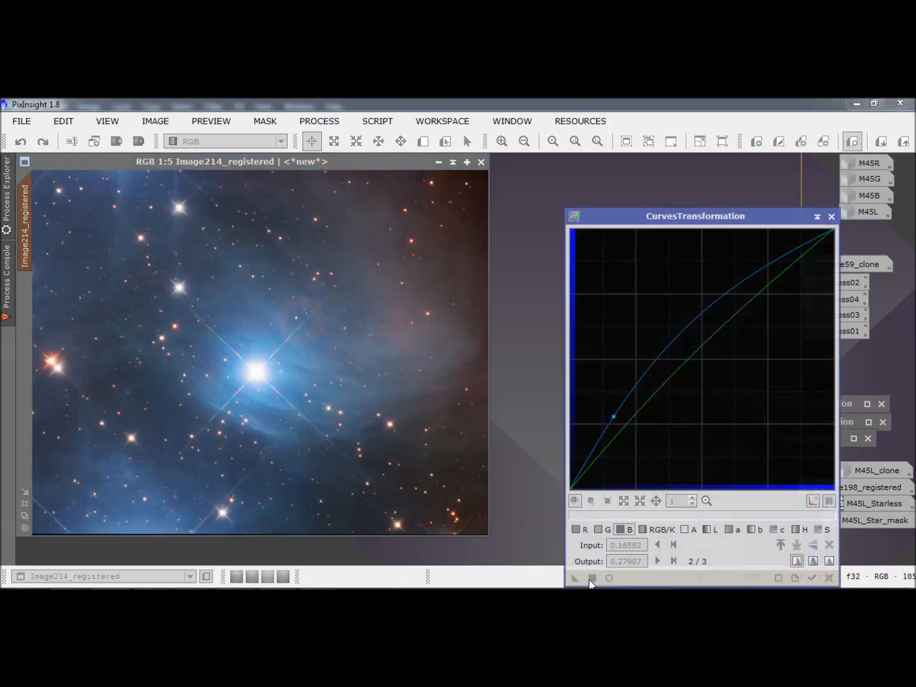
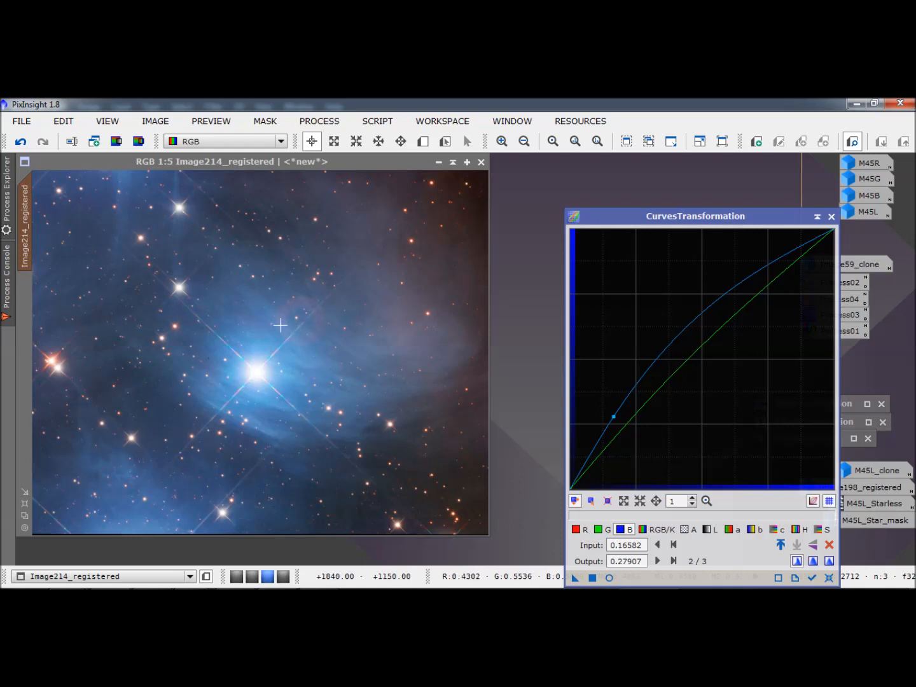
# Examine the nebulosity and stars around the bright central star and along the image's left side at 1:2 scale.
pyautogui.click(501, 141)
pyautogui.click(502, 140)
pyautogui.click(502, 141)
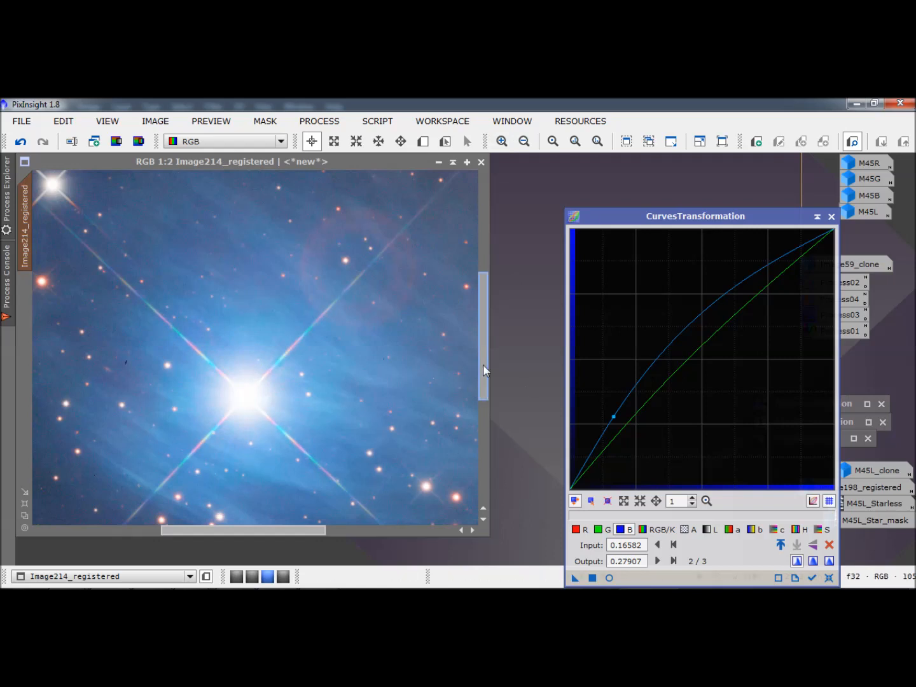
pyautogui.moveTo(482, 365); pyautogui.dragTo(483, 348)
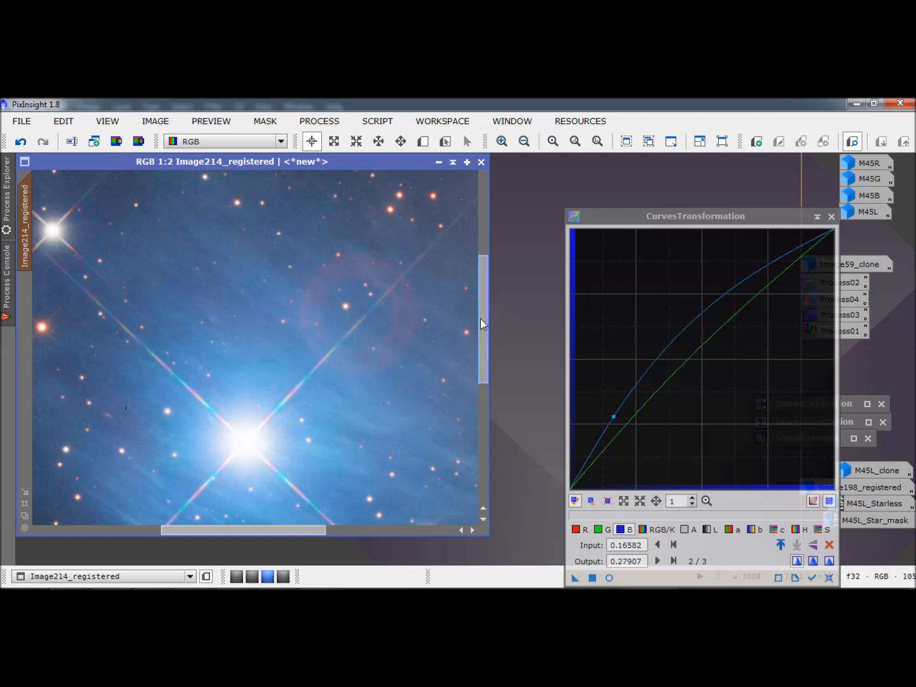
pyautogui.moveTo(480, 318); pyautogui.dragTo(483, 238)
pyautogui.moveTo(217, 529); pyautogui.dragTo(86, 529)
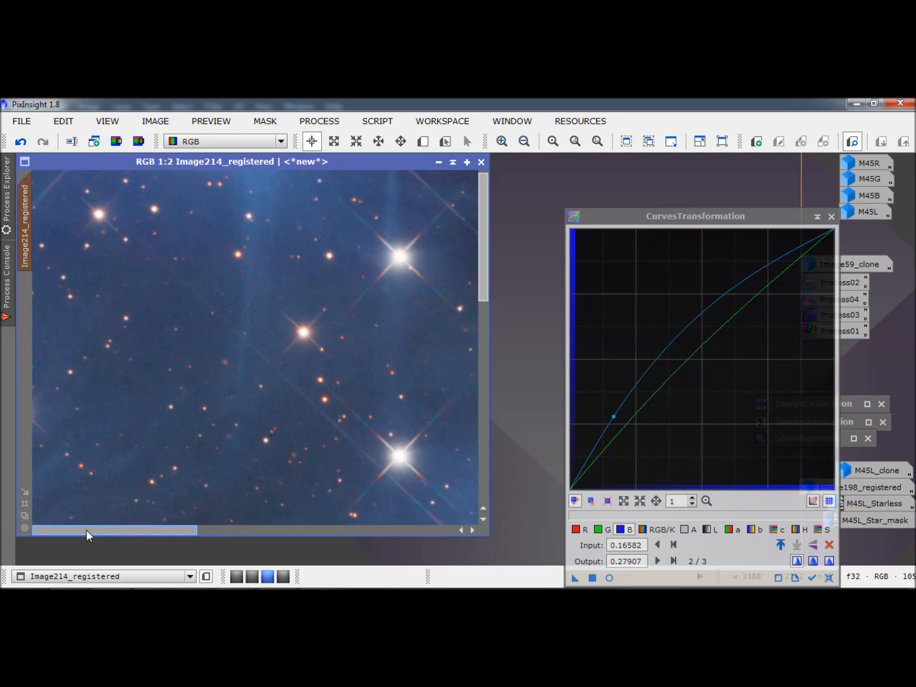
pyautogui.moveTo(484, 281); pyautogui.dragTo(519, 432)
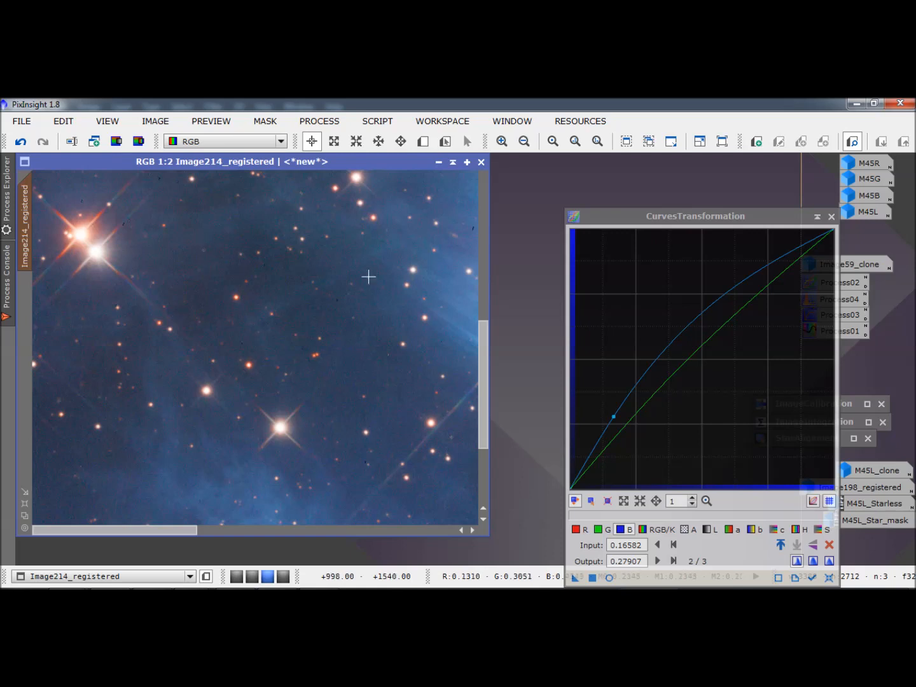
pyautogui.moveTo(484, 335); pyautogui.dragTo(483, 304)
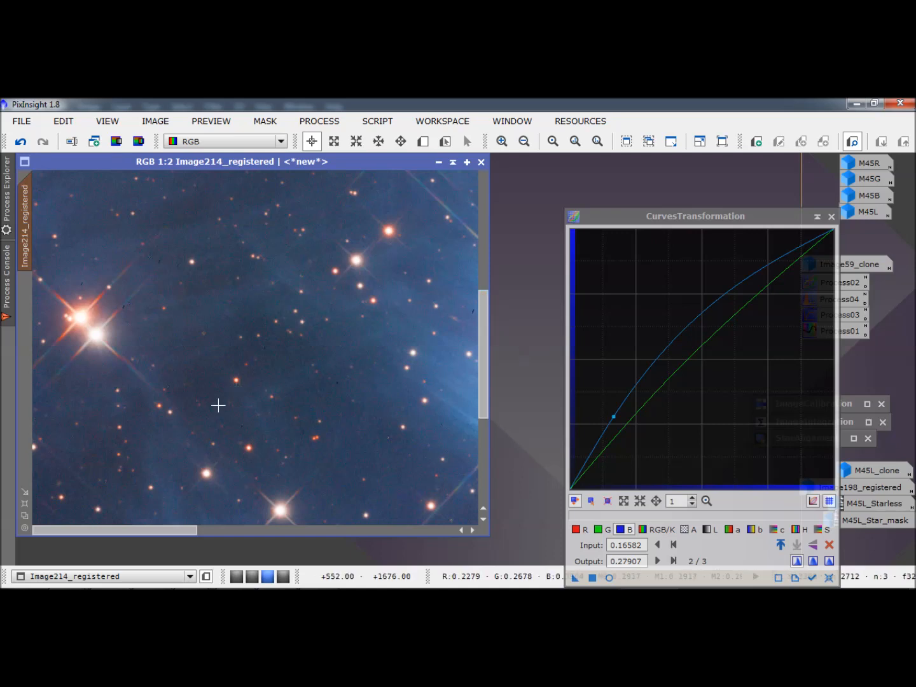
pyautogui.click(25, 507)
# Save the image in the M45 folder as the 16-bit unsigned integer TIFF "M45 RGB" without an associated alpha channel.
pyautogui.click(23, 121)
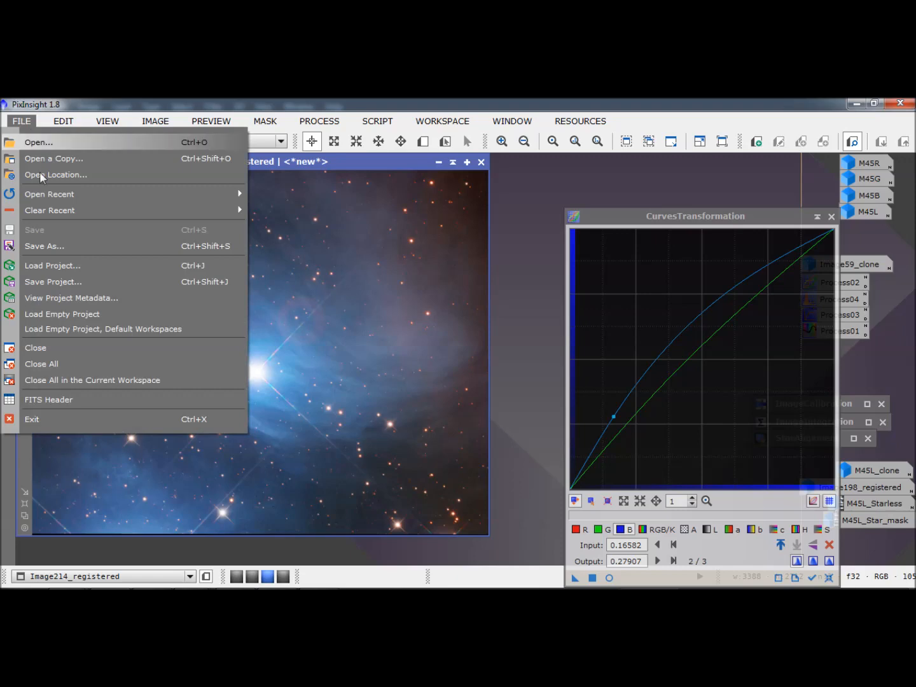
pyautogui.click(76, 245)
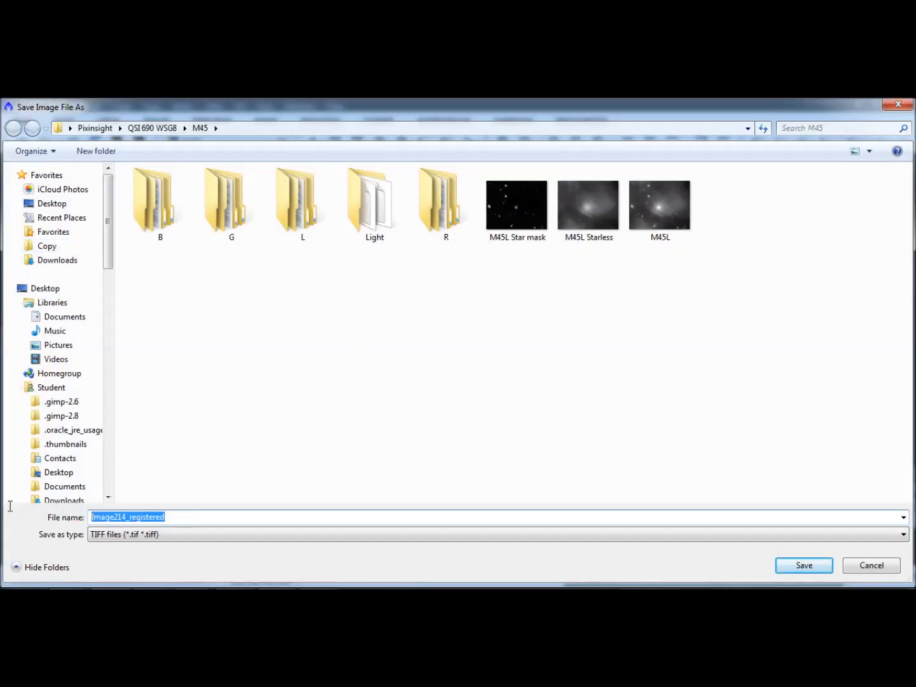
pyautogui.write('M45 RGB')
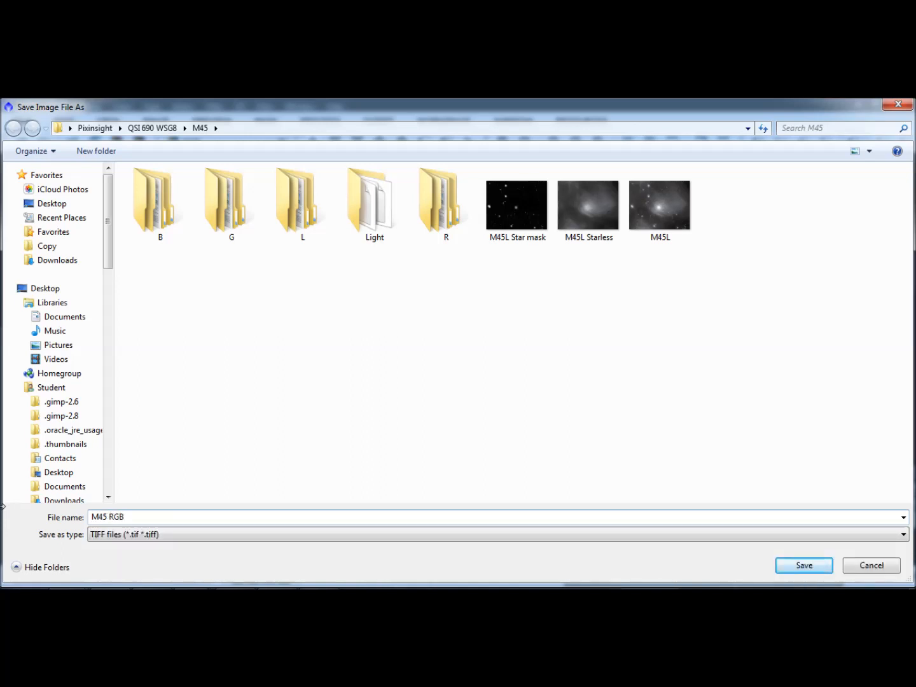
pyautogui.click(804, 566)
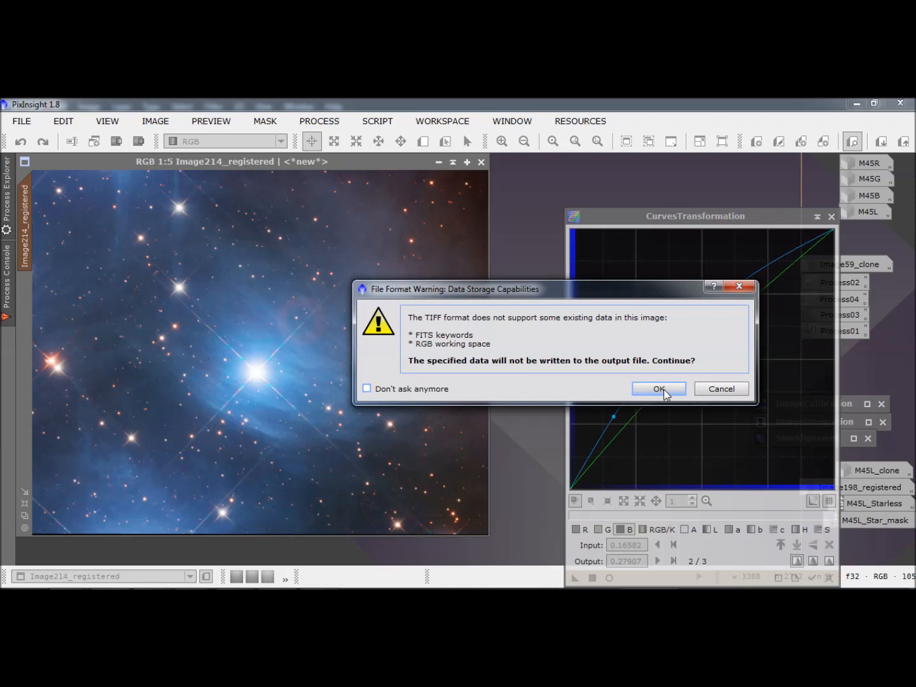
pyautogui.click(660, 389)
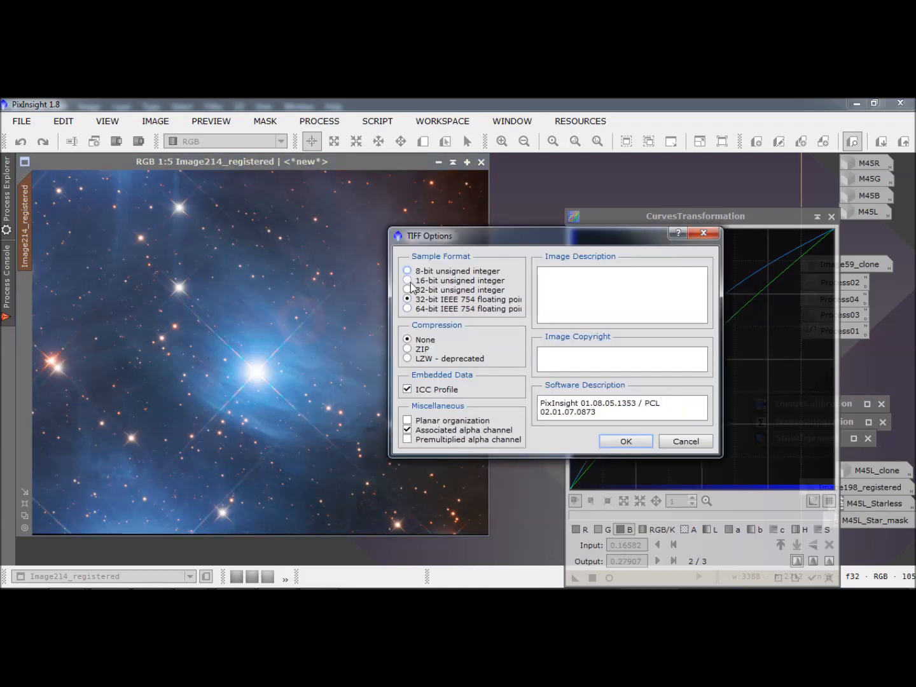
pyautogui.click(407, 431)
pyautogui.click(623, 442)
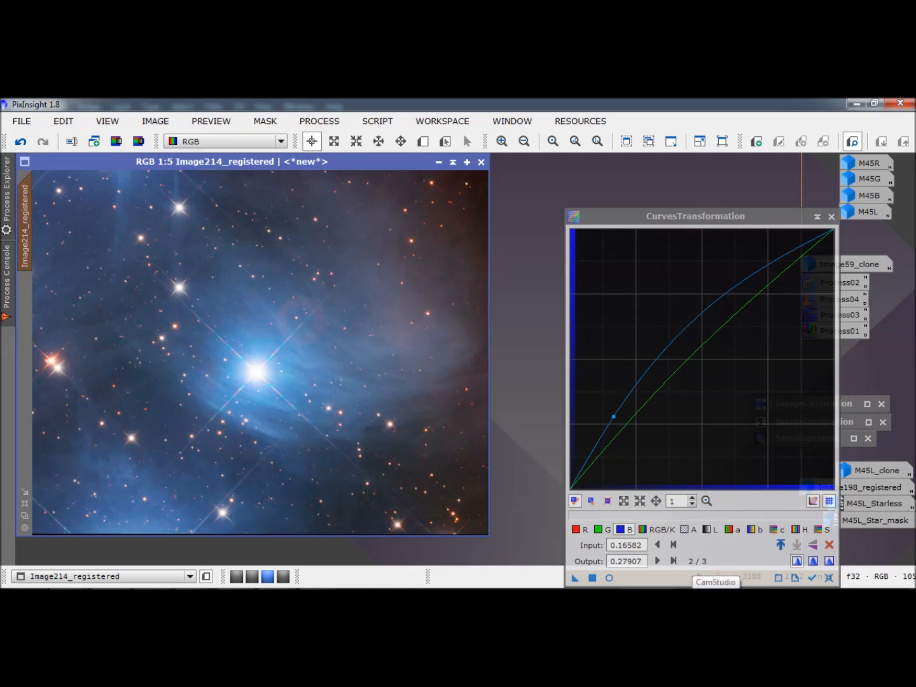
pyautogui.click(715, 598)
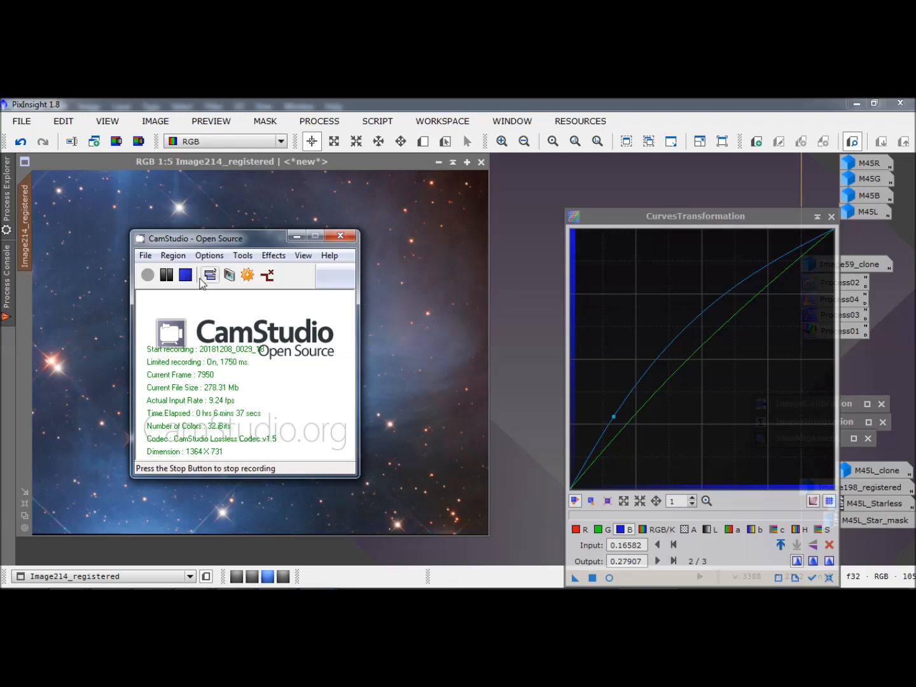
pyautogui.click(167, 275)
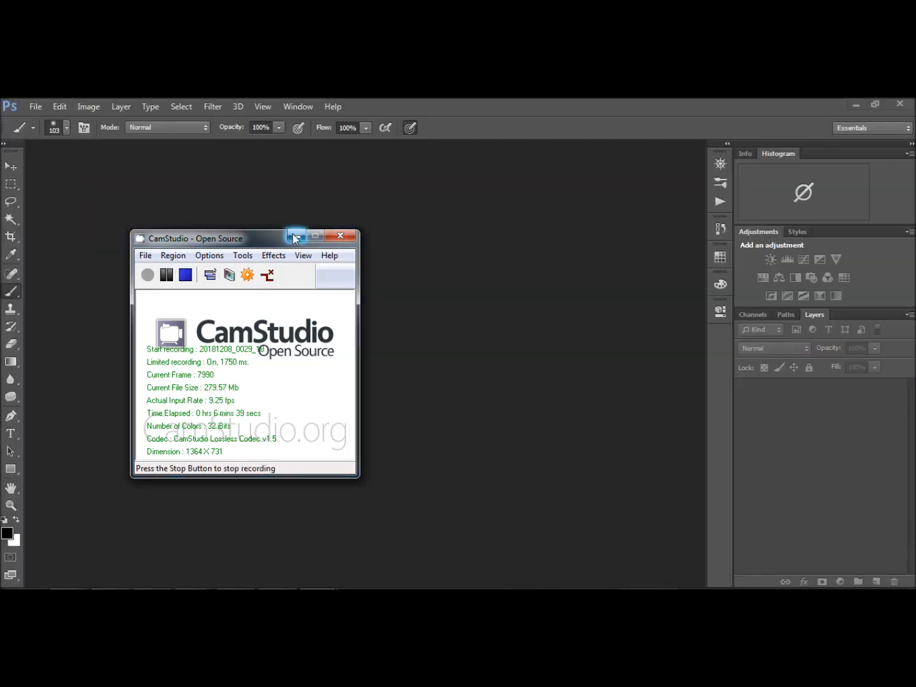
pyautogui.click(296, 236)
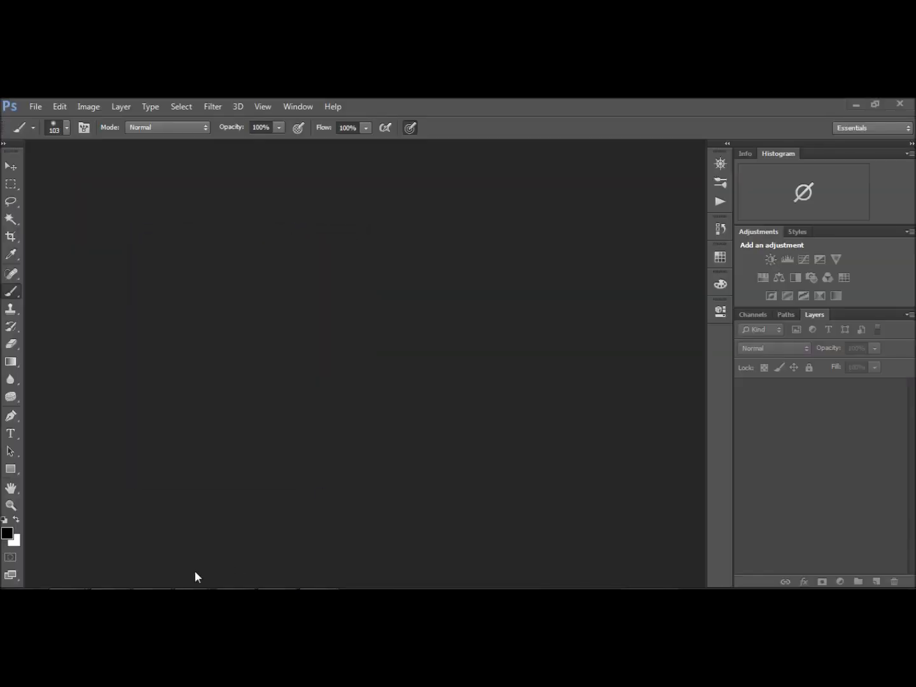
# Open the M45 RGB image from the Pixinsight > QSI 690 WSG8 > M45 folder in Photoshop.
pyautogui.click(165, 597)
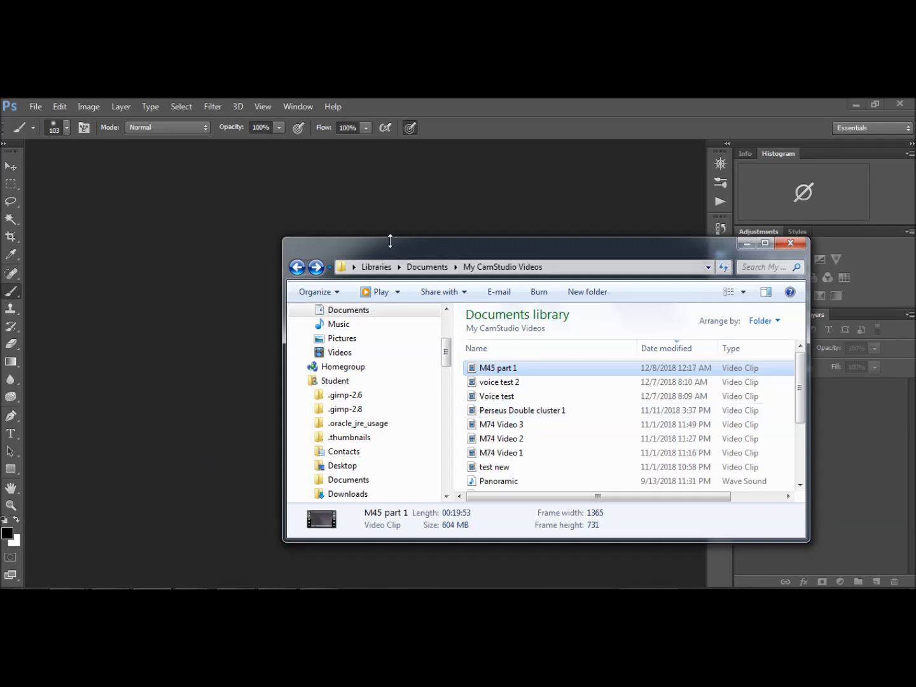
pyautogui.click(317, 268)
pyautogui.click(316, 267)
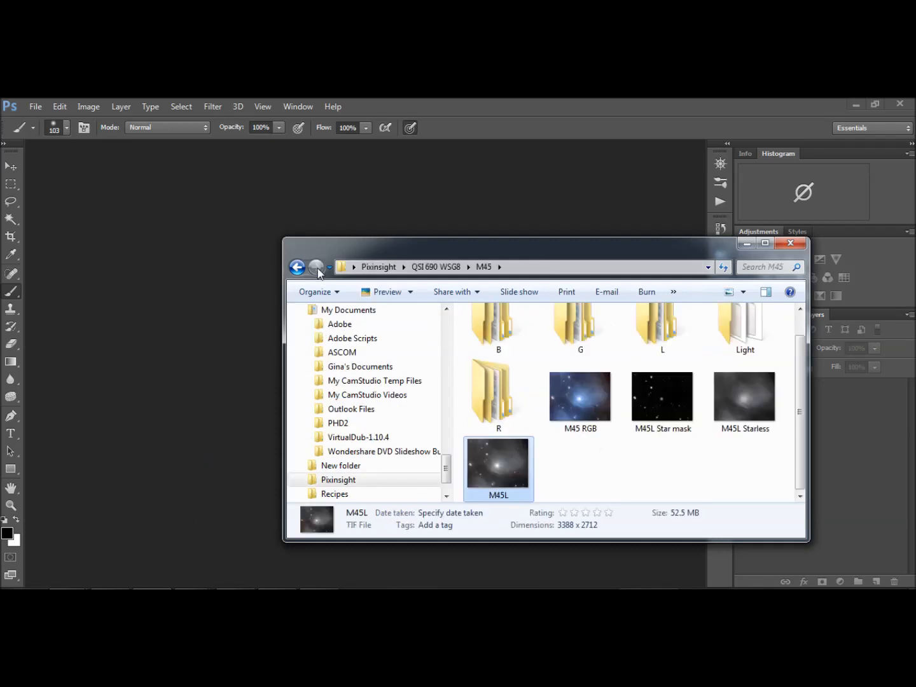
pyautogui.click(600, 495)
pyautogui.click(574, 398)
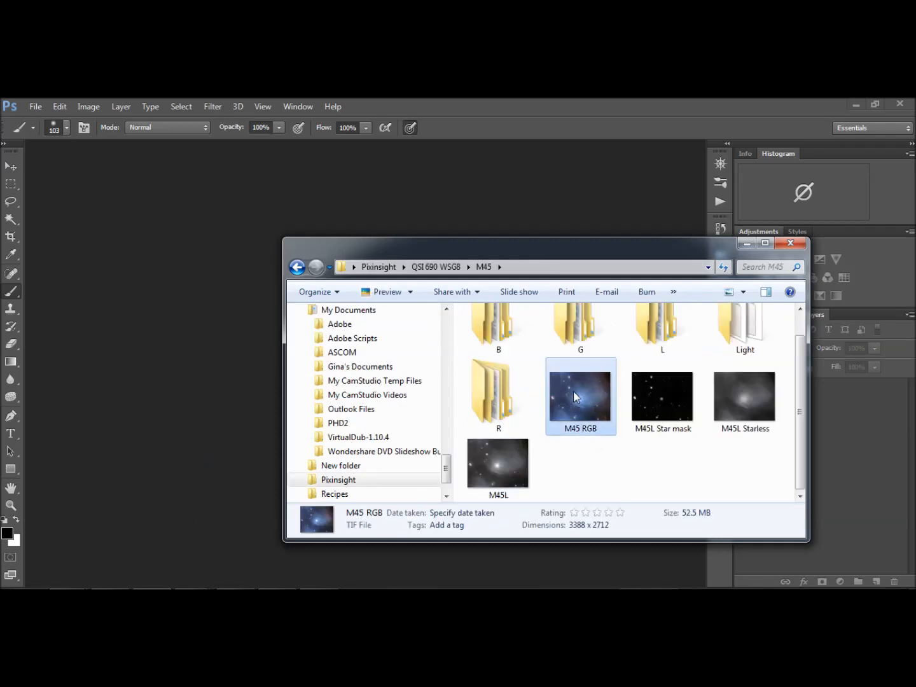
pyautogui.moveTo(575, 399); pyautogui.dragTo(182, 273)
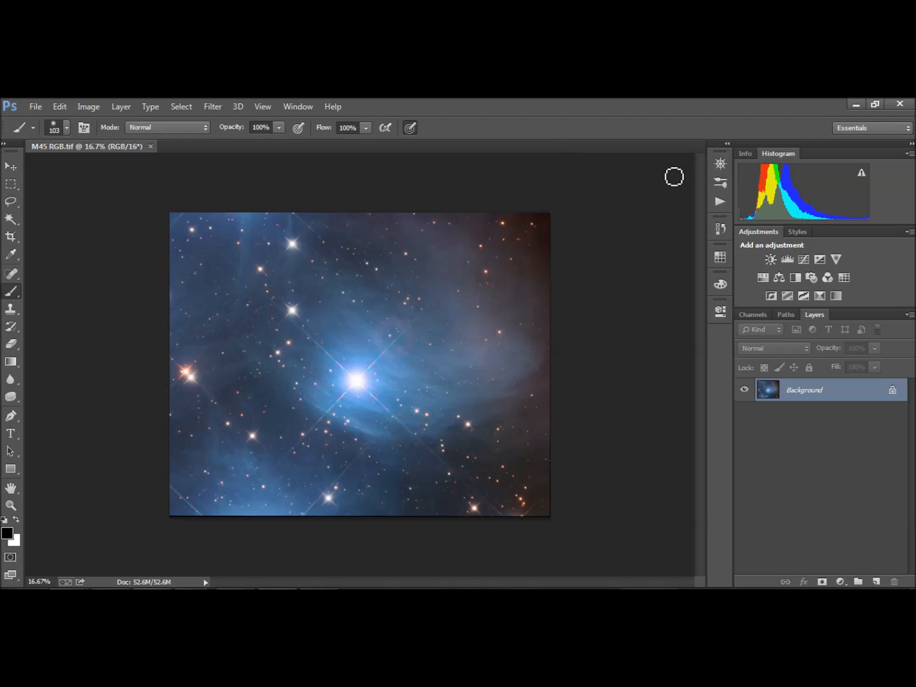
# Enlarge the image to 38.67% and duplicate the Background layer.
pyautogui.click(719, 165)
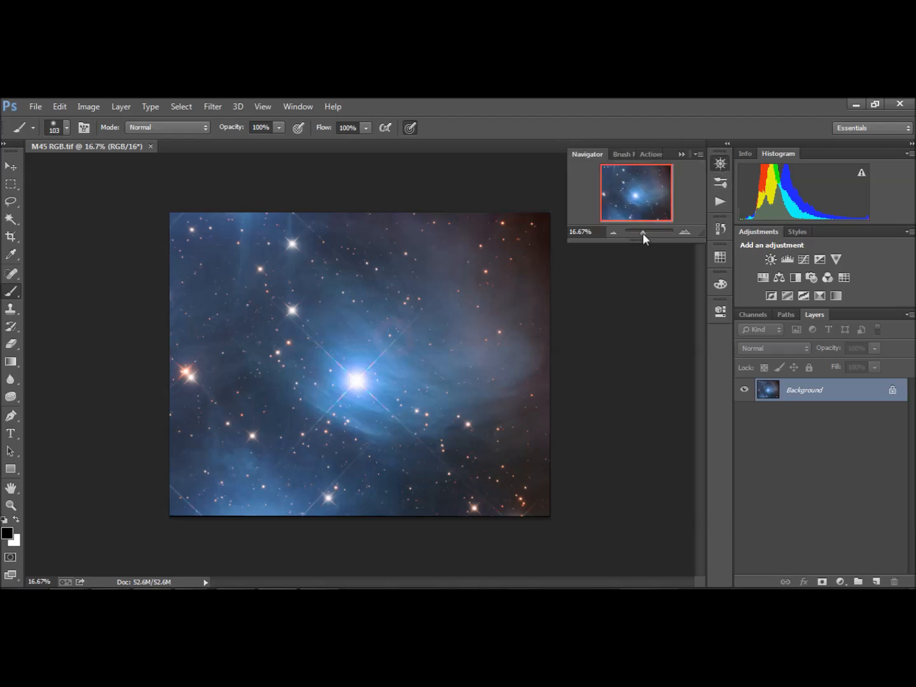
pyautogui.moveTo(644, 233); pyautogui.dragTo(646, 231)
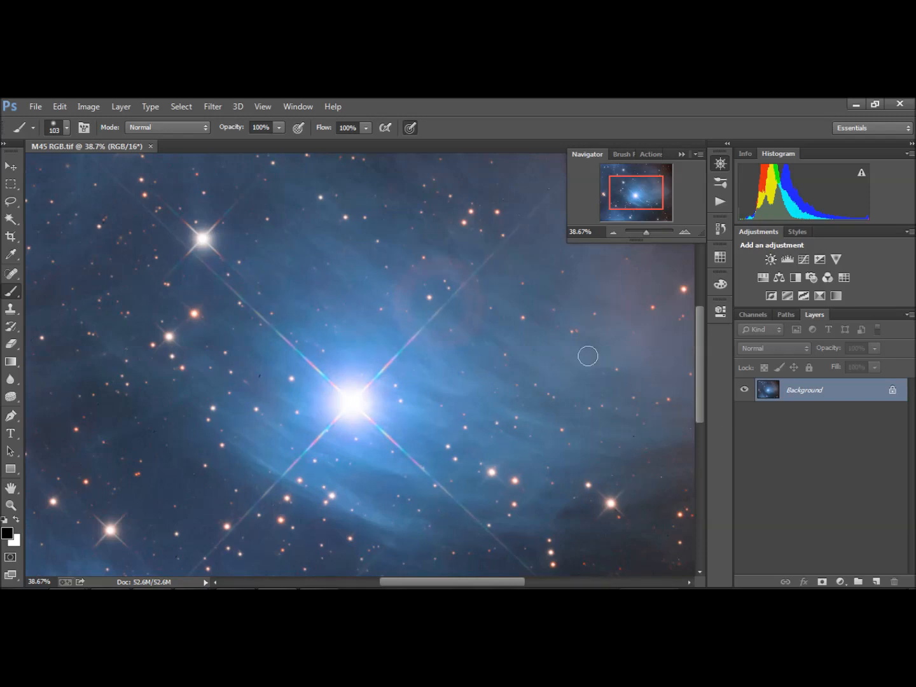
pyautogui.moveTo(769, 394); pyautogui.dragTo(877, 581)
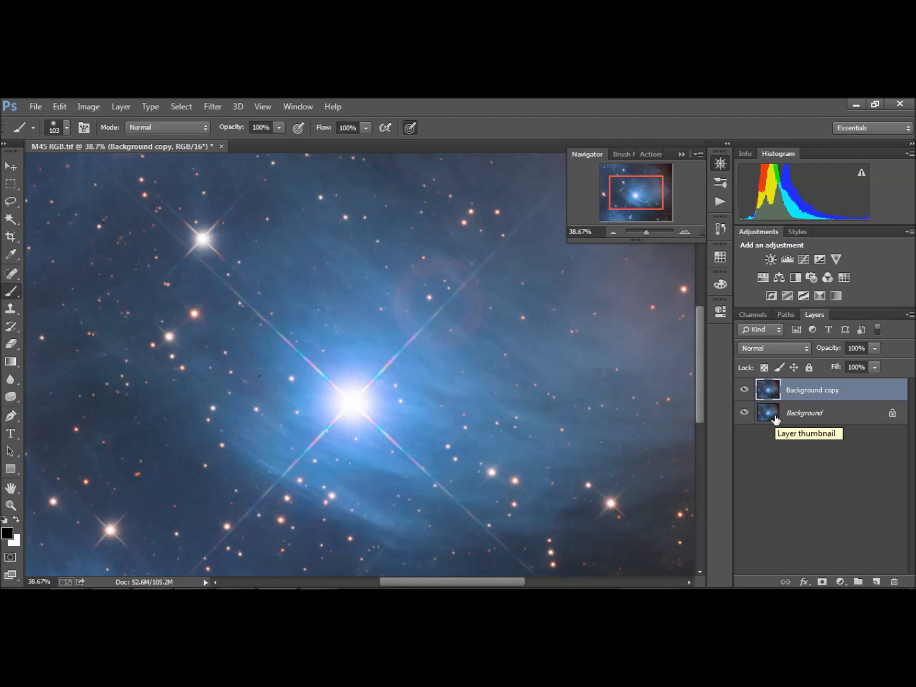
# Add a Curves adjustment layer with a steep RGB curve, using a shadow point and an upper point at input 119, output 202.
pyautogui.click(803, 260)
pyautogui.moveTo(649, 419); pyautogui.dragTo(615, 396)
pyautogui.moveTo(569, 464); pyautogui.dragTo(582, 468)
pyautogui.moveTo(615, 398); pyautogui.dragTo(616, 404)
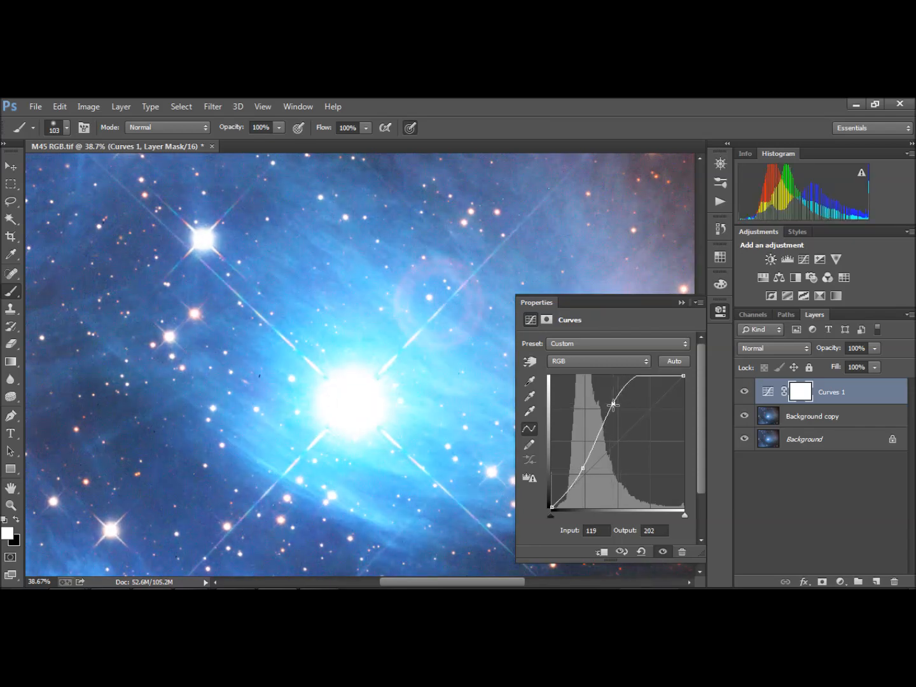
# Add a Selective Color adjustment layer directly above the Background copy layer.
pyautogui.click(683, 300)
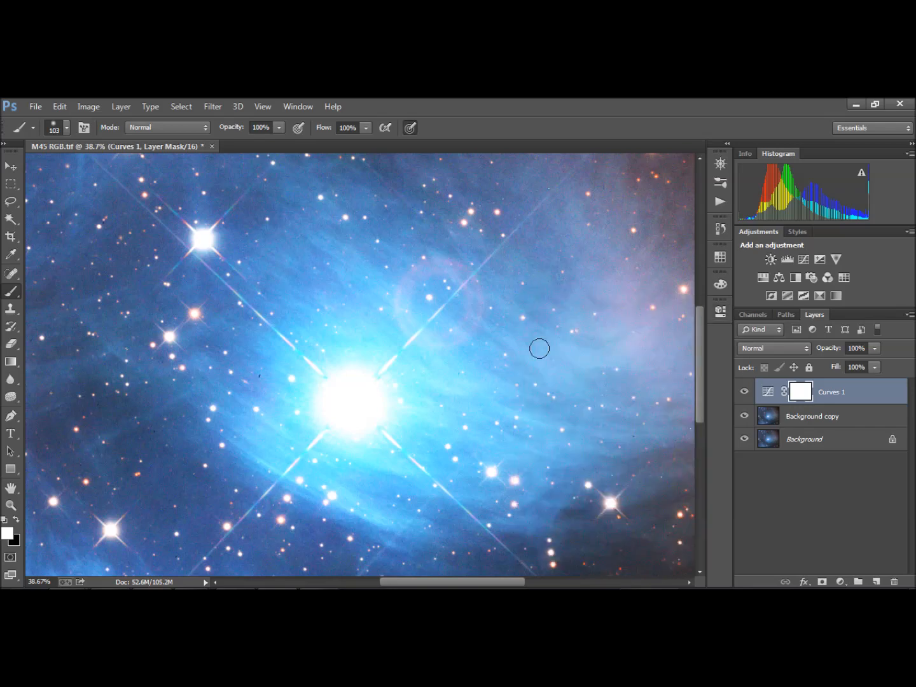
pyautogui.click(771, 417)
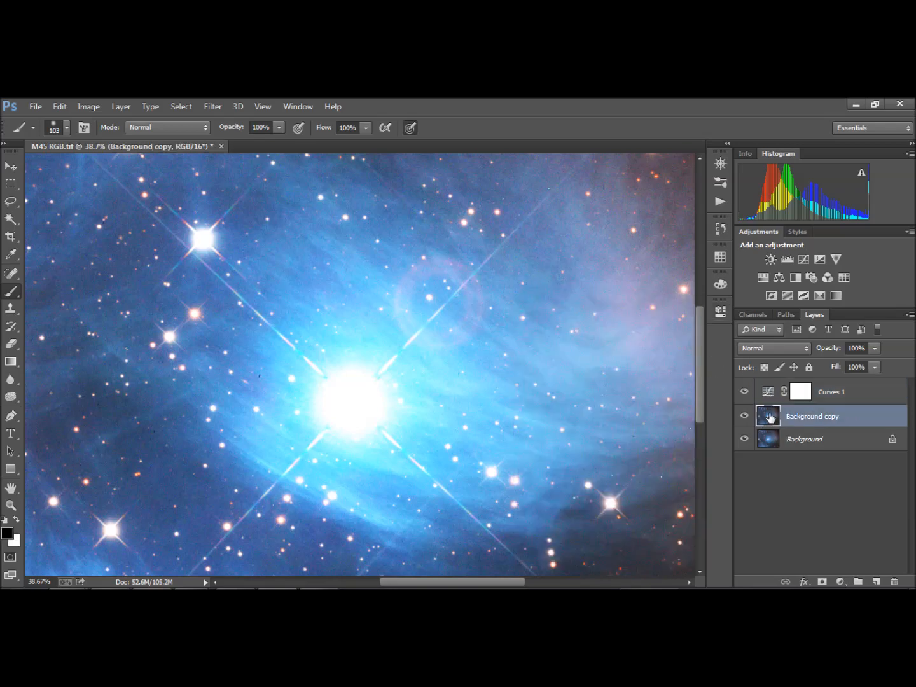
pyautogui.click(822, 295)
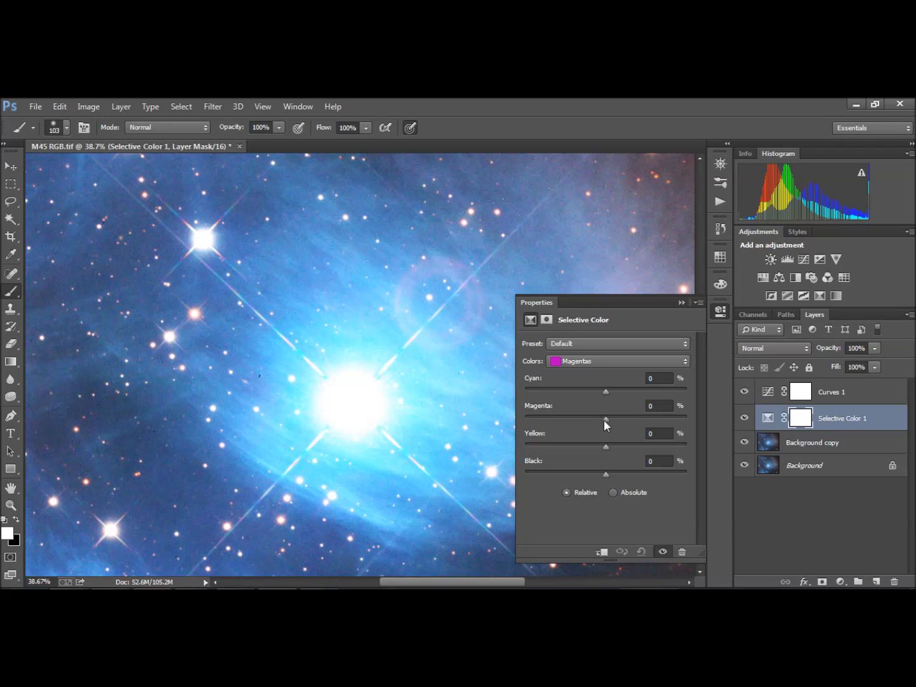
pyautogui.moveTo(605, 420); pyautogui.dragTo(567, 392)
pyautogui.doubleClick(536, 407)
pyautogui.moveTo(567, 392); pyautogui.dragTo(680, 388)
pyautogui.moveTo(617, 447); pyautogui.dragTo(707, 445)
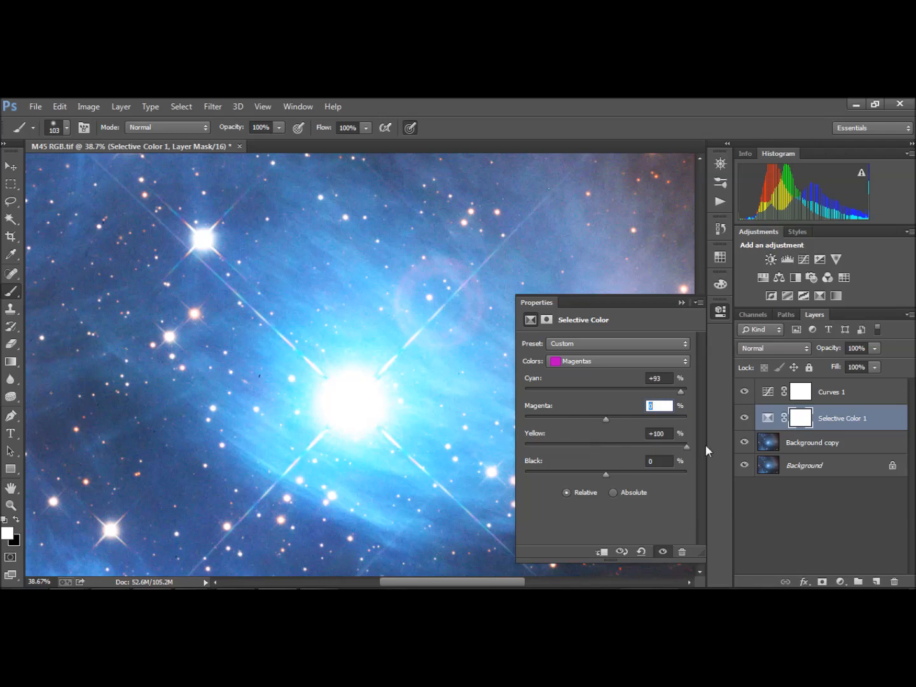
pyautogui.click(642, 553)
pyautogui.moveTo(605, 391)
pyautogui.mouseDown()
pyautogui.moveTo(573, 391)
pyautogui.moveTo(589, 391)
pyautogui.mouseUp()
pyautogui.moveTo(672, 391); pyautogui.dragTo(621, 395)
pyautogui.click(640, 552)
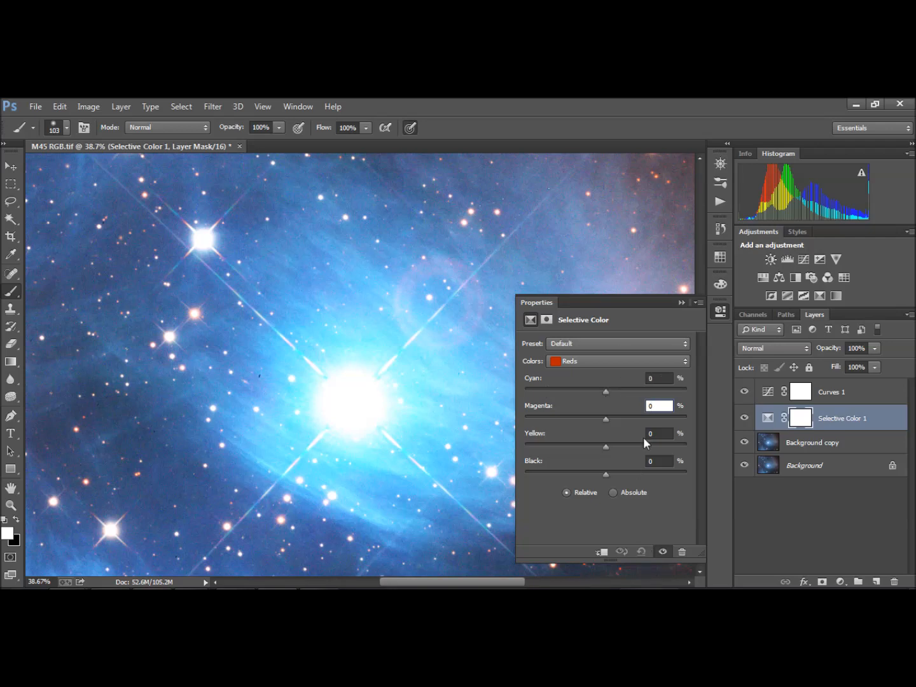
# Set the Selective Color cyan amount for Neutrals to +8% and compare the image with and without the adjustment.
pyautogui.click(604, 361)
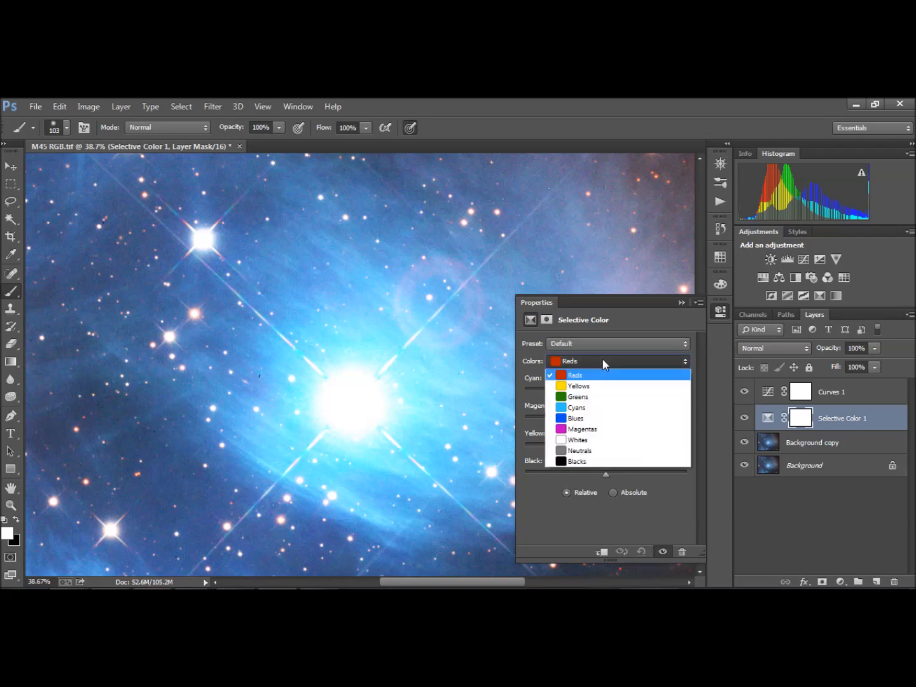
pyautogui.click(593, 450)
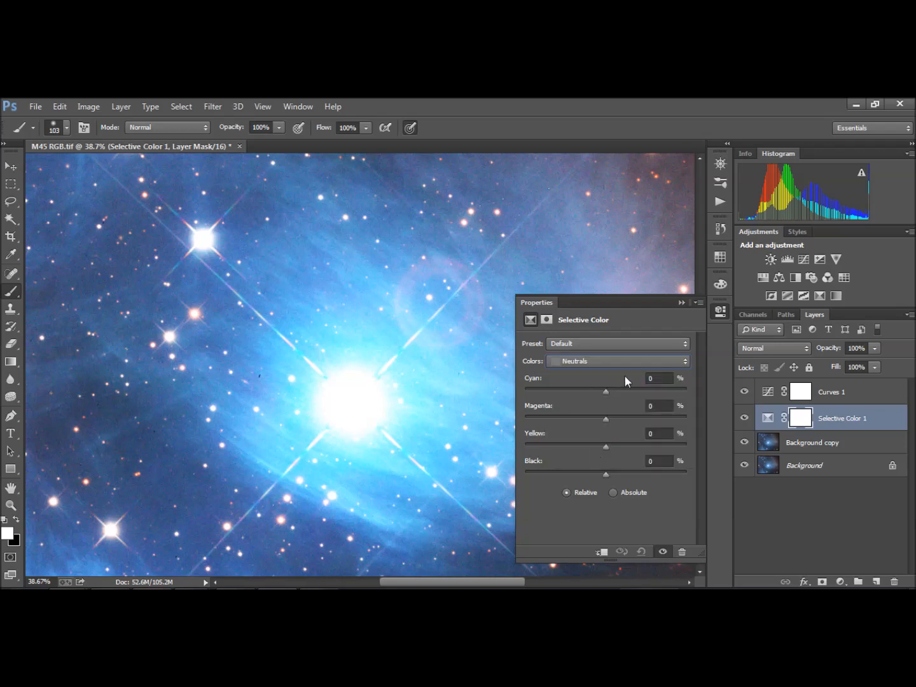
pyautogui.moveTo(604, 393)
pyautogui.mouseDown()
pyautogui.moveTo(593, 394)
pyautogui.moveTo(611, 393)
pyautogui.mouseUp()
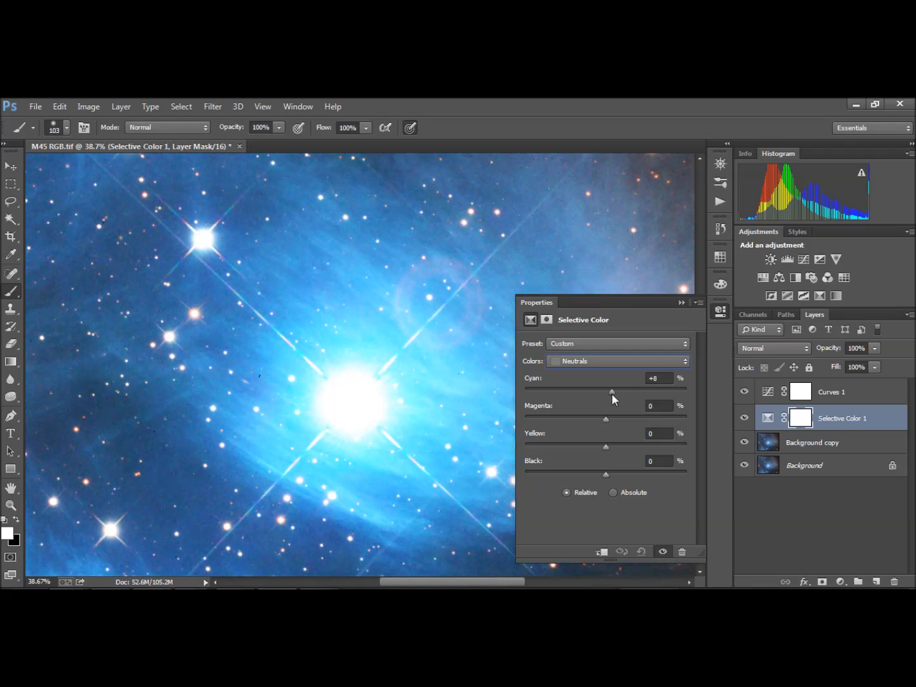
pyautogui.click(664, 552)
pyautogui.click(663, 552)
pyautogui.click(664, 553)
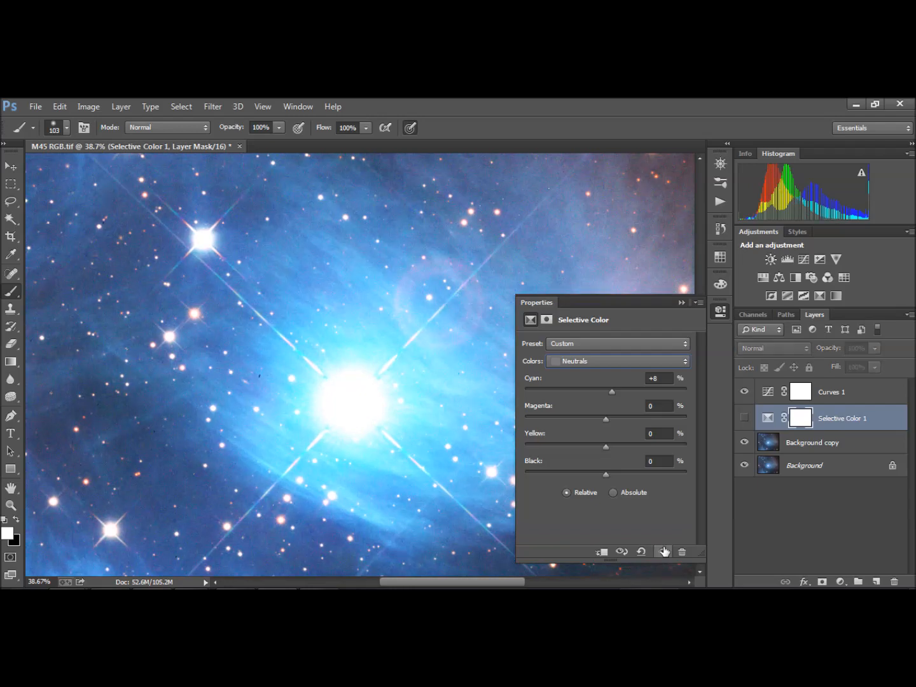
pyautogui.click(664, 551)
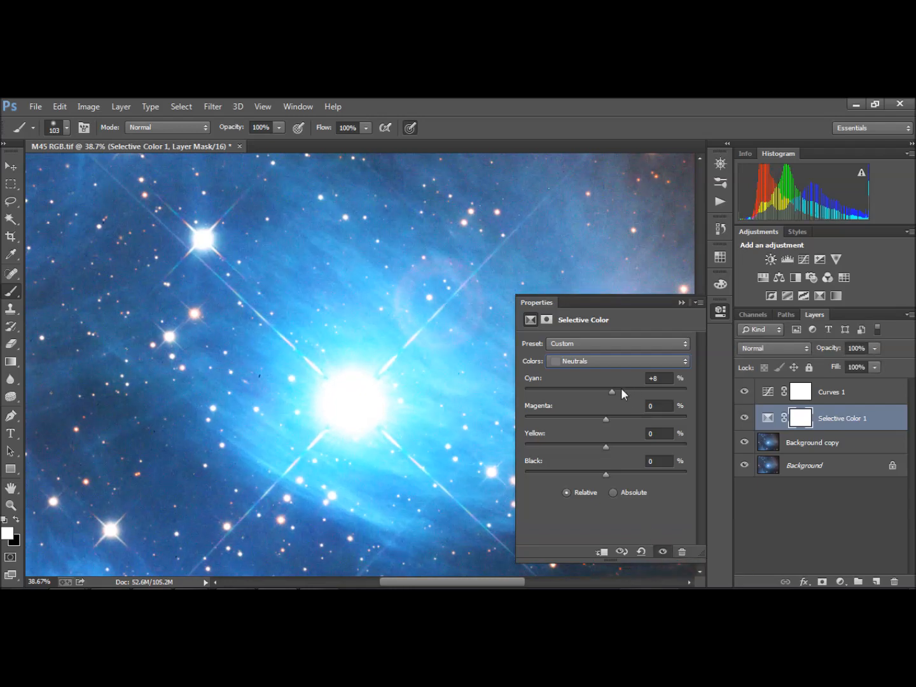
pyautogui.moveTo(612, 390); pyautogui.dragTo(608, 390)
pyautogui.moveTo(610, 391); pyautogui.dragTo(612, 391)
pyautogui.click(606, 446)
pyautogui.moveTo(604, 447); pyautogui.dragTo(605, 419)
# Invert the Selective Color layer mask and set the brush to Dissolve mode, 60% opacity and 85 px size.
pyautogui.click(800, 431)
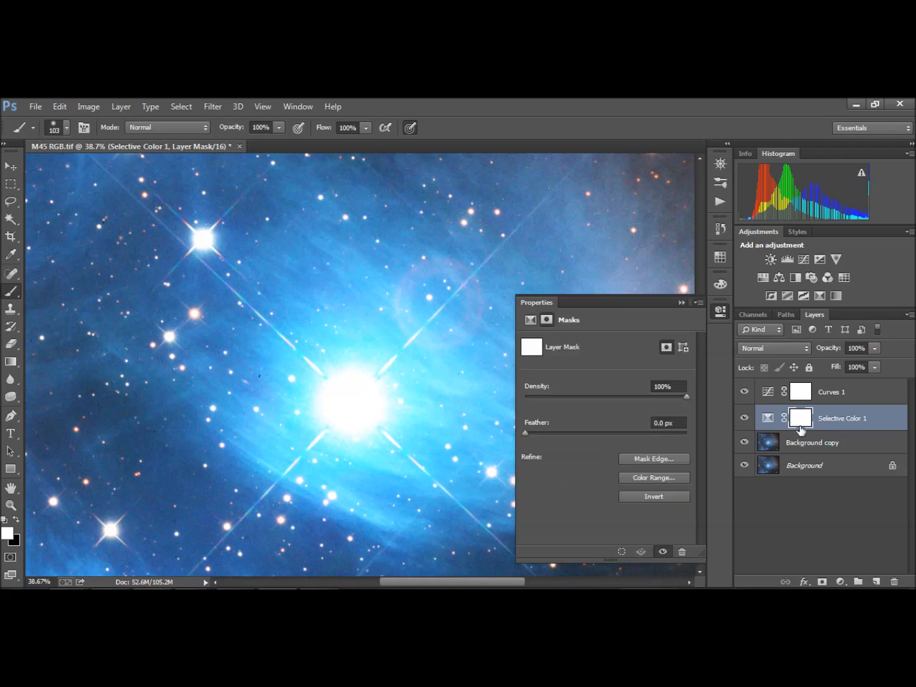
pyautogui.click(649, 495)
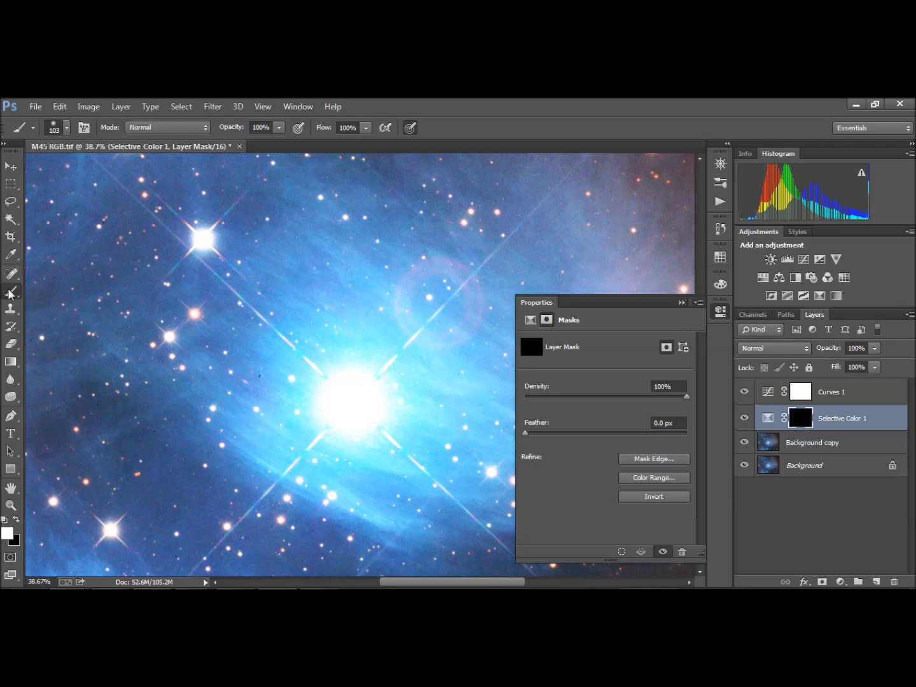
pyautogui.click(179, 131)
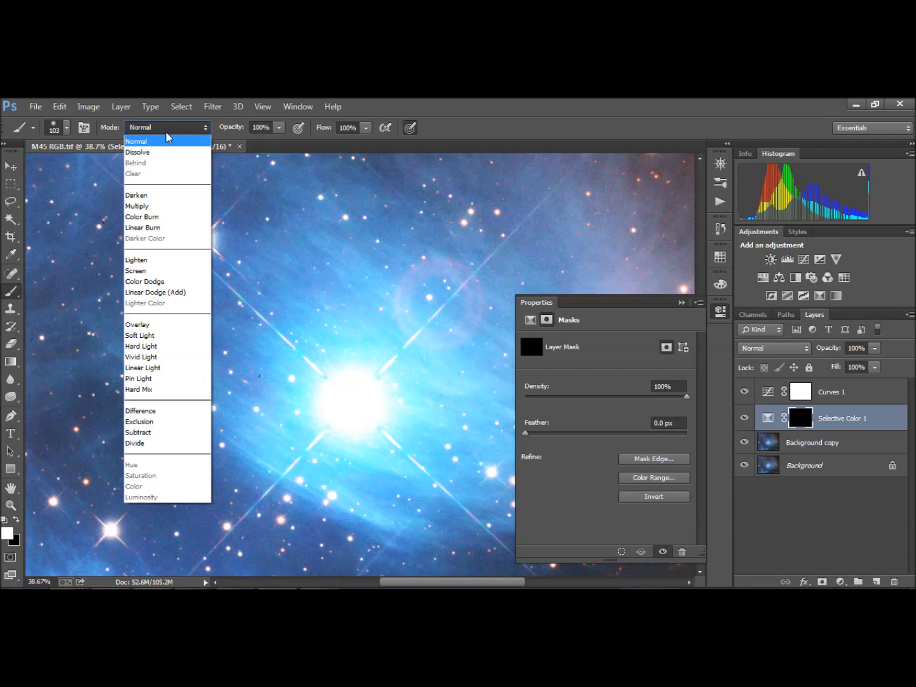
pyautogui.click(165, 153)
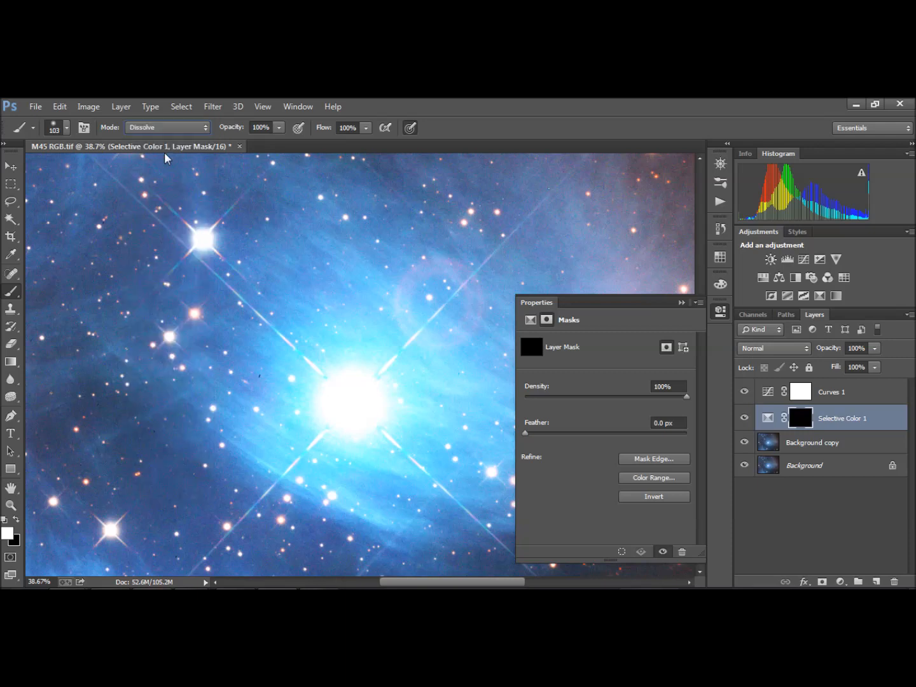
pyautogui.click(279, 128)
pyautogui.moveTo(280, 143); pyautogui.dragTo(252, 148)
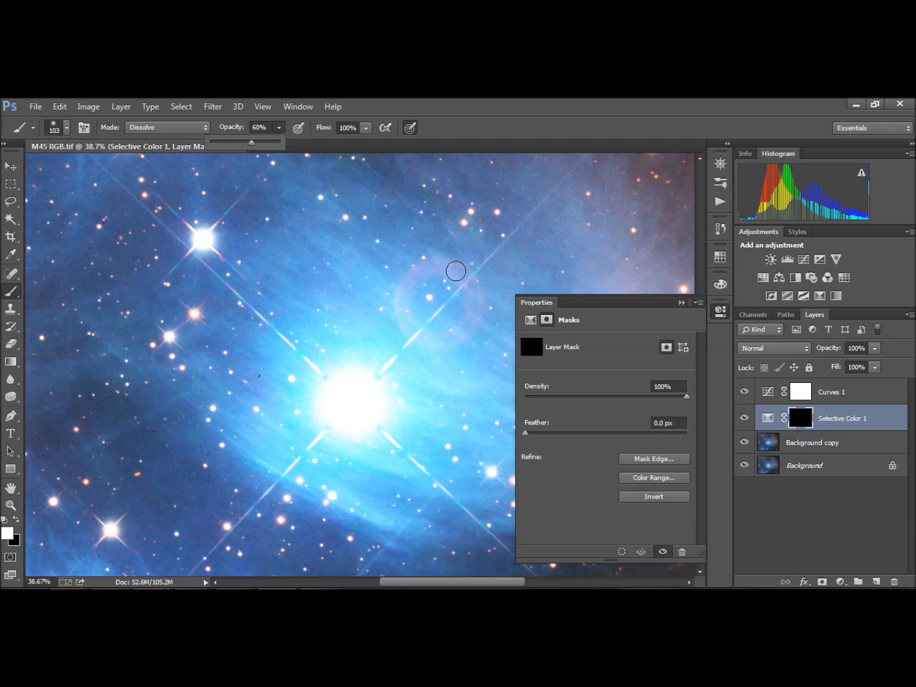
pyautogui.click(66, 128)
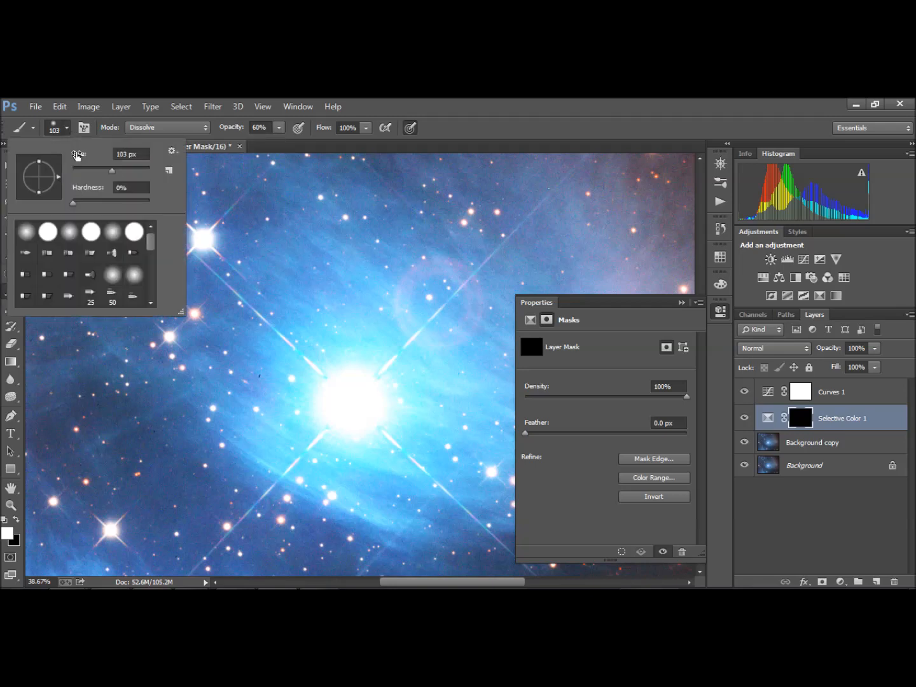
pyautogui.moveTo(111, 170); pyautogui.dragTo(106, 170)
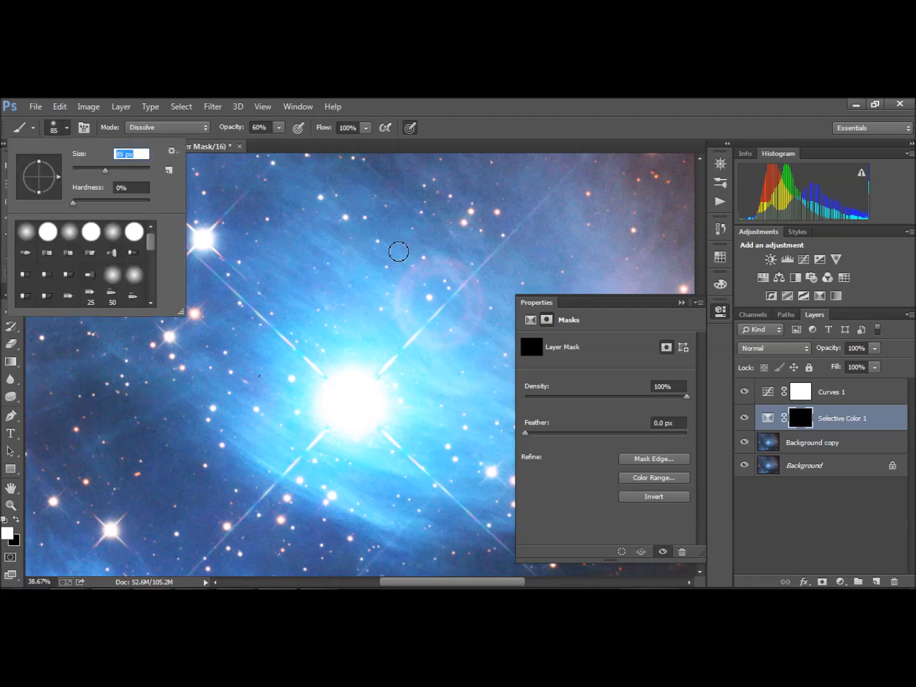
# Paint white on the Selective Color mask over the pinkish halo ring near the bright star and compare the layer's effect.
pyautogui.click(426, 269)
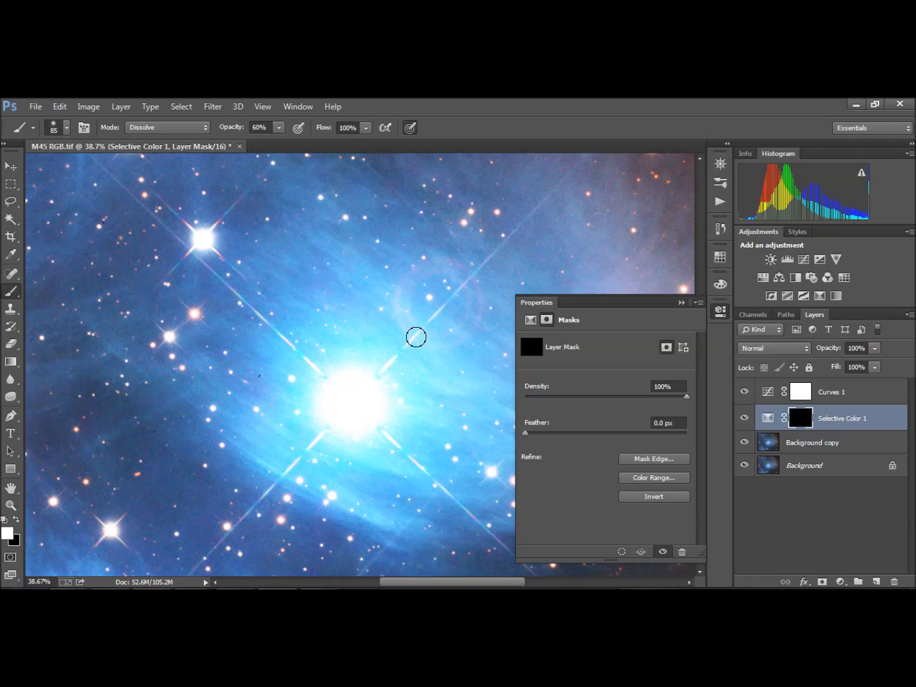
pyautogui.moveTo(406, 318); pyautogui.dragTo(408, 285)
pyautogui.click(746, 420)
pyautogui.click(745, 419)
pyautogui.click(745, 419)
pyautogui.click(746, 419)
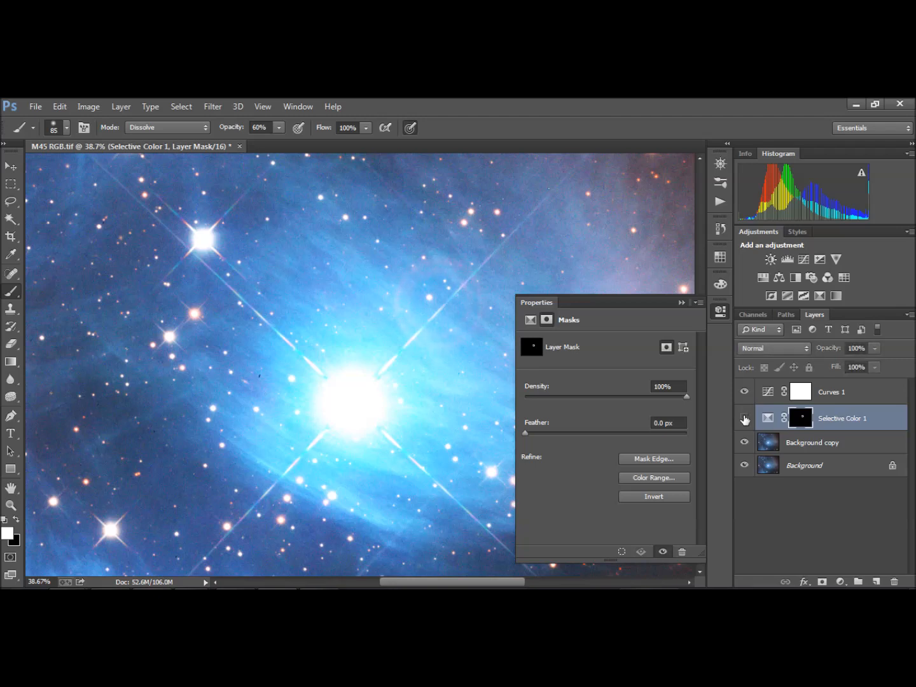
# Compare the nebula with and without the Selective Color 1 layer, and inspect its settings and its layer mask alone.
pyautogui.click(746, 420)
pyautogui.click(745, 420)
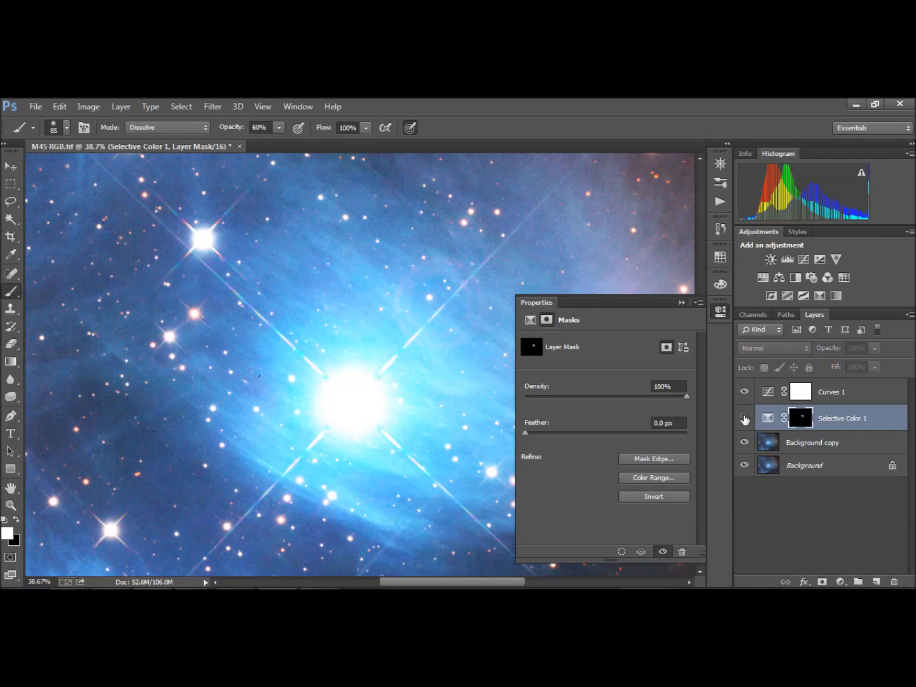
pyautogui.click(746, 420)
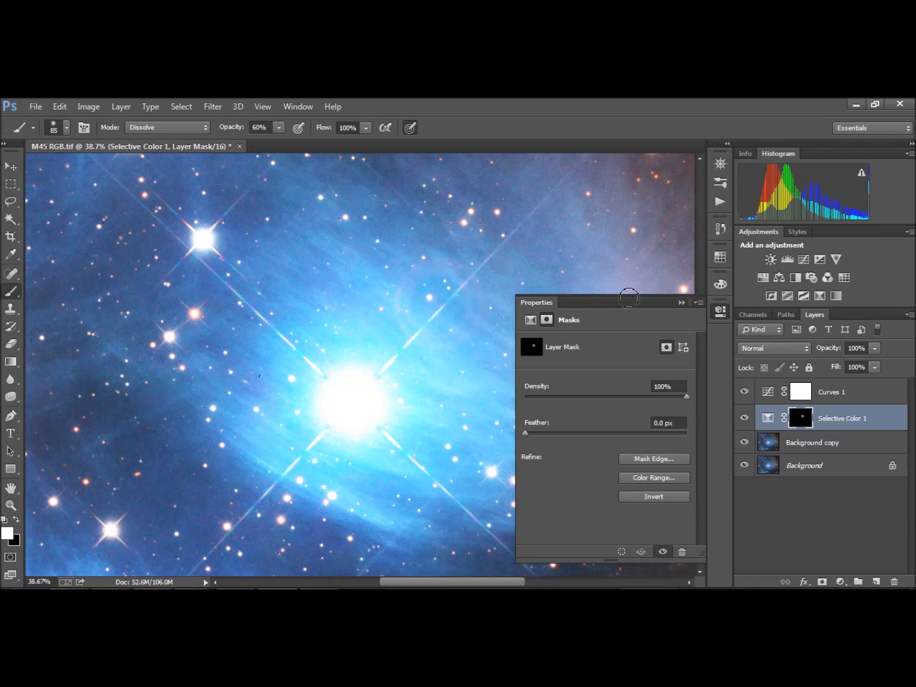
pyautogui.click(768, 418)
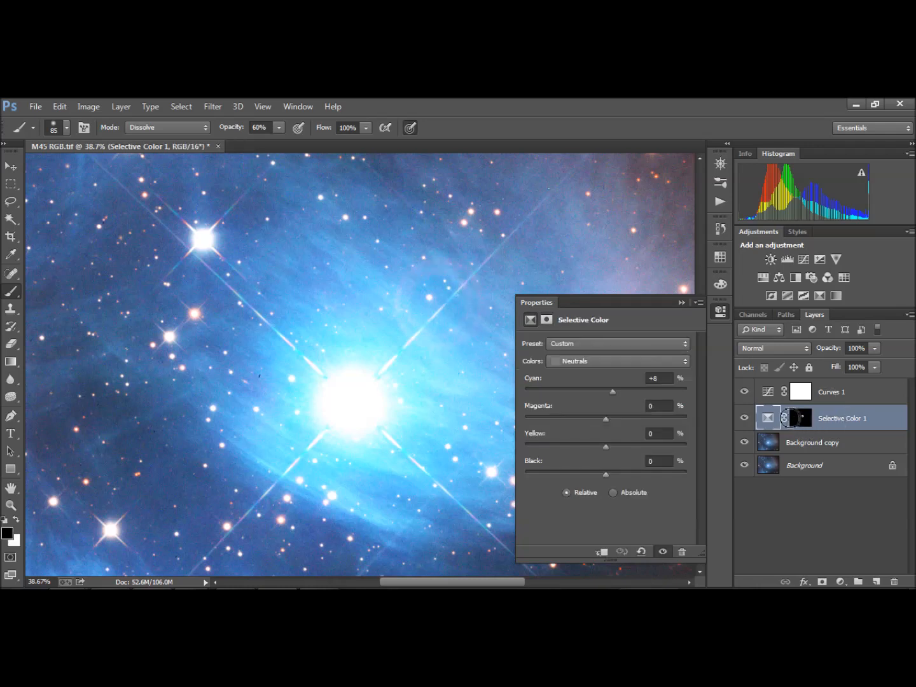
pyautogui.keyDown('alt'); pyautogui.click(798, 421); pyautogui.keyUp('alt')
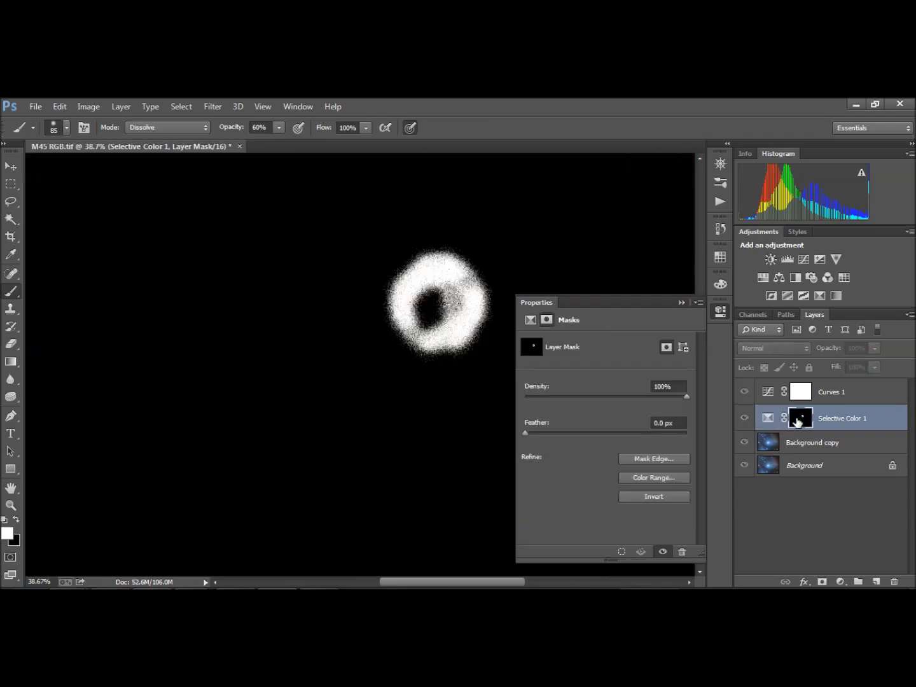
pyautogui.keyDown('alt'); pyautogui.click(797, 421); pyautogui.keyUp('alt')
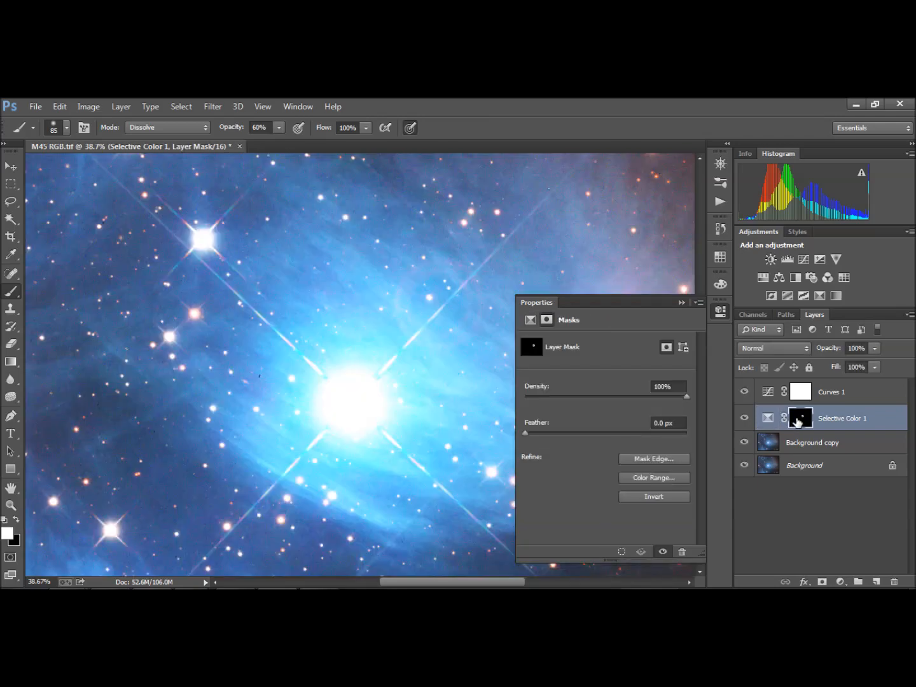
pyautogui.click(746, 420)
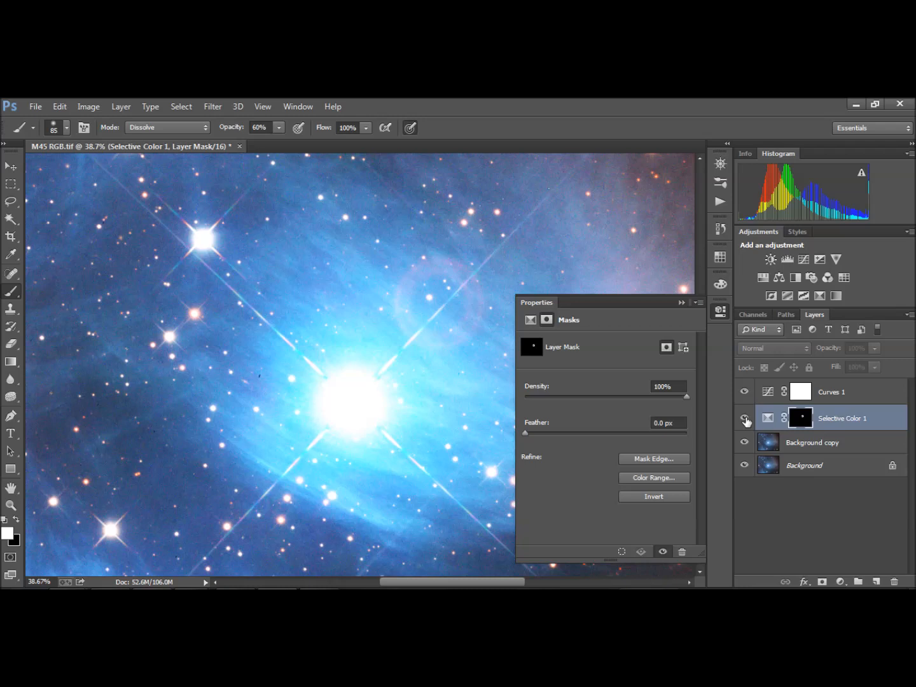
pyautogui.click(746, 420)
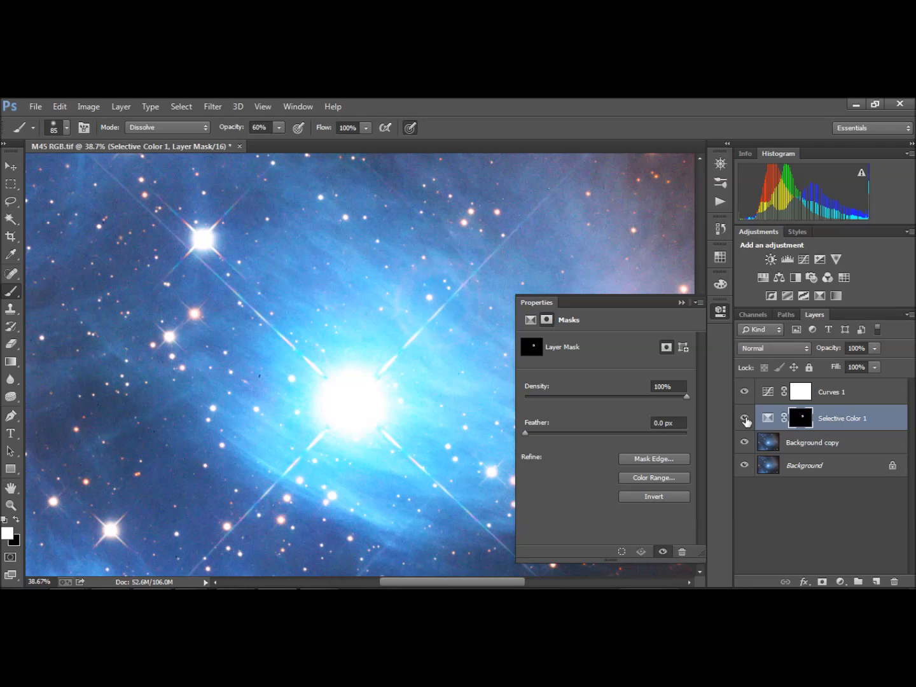
# Add a second Selective Color adjustment with Neutrals set to Cyan +13, Magenta +3 and Yellow -12, checking its effect on the image.
pyautogui.click(820, 297)
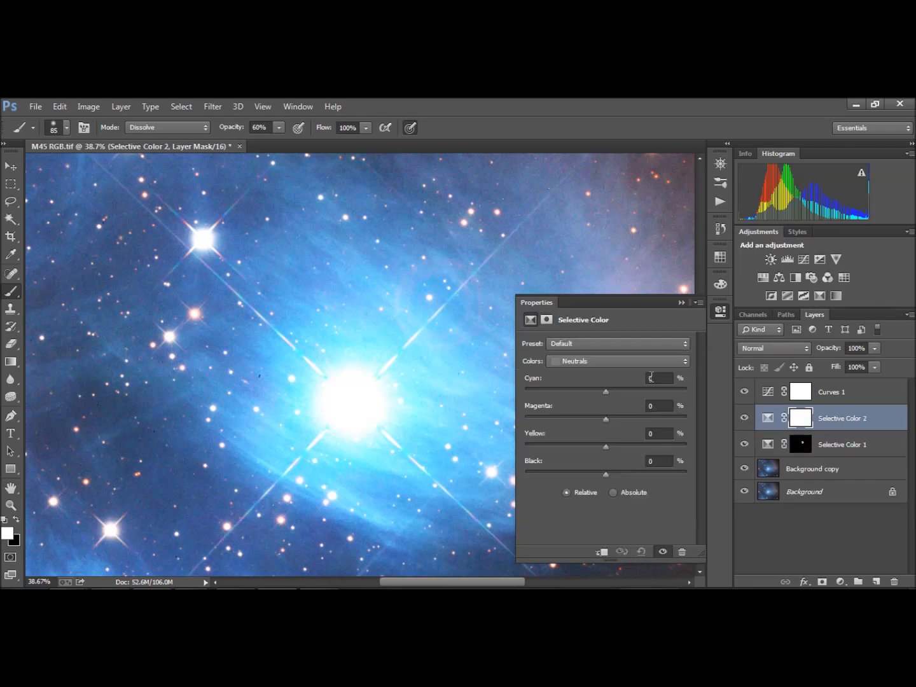
pyautogui.moveTo(604, 391); pyautogui.dragTo(617, 392)
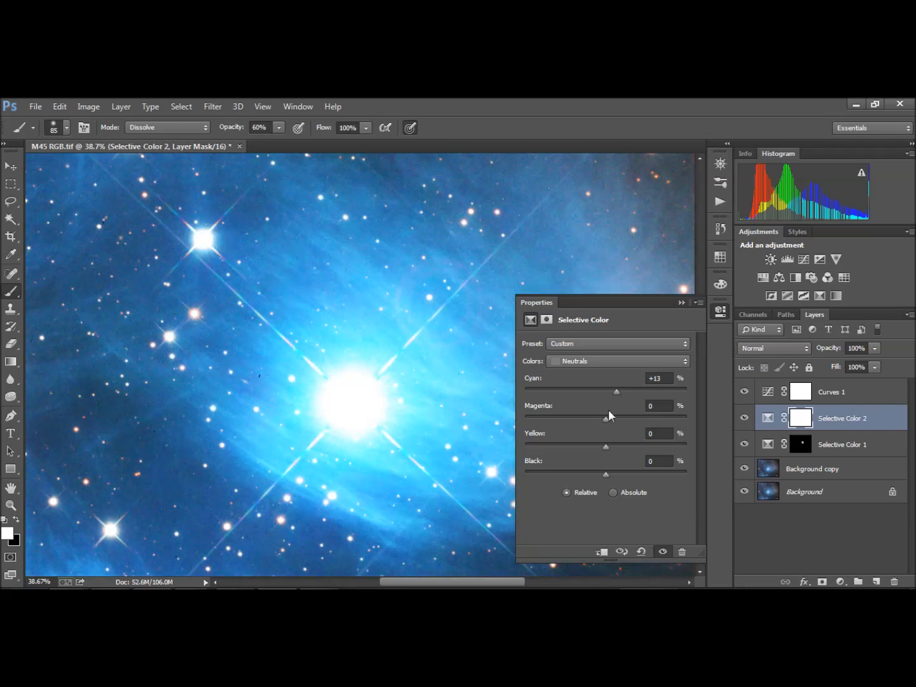
pyautogui.moveTo(606, 443); pyautogui.dragTo(595, 447)
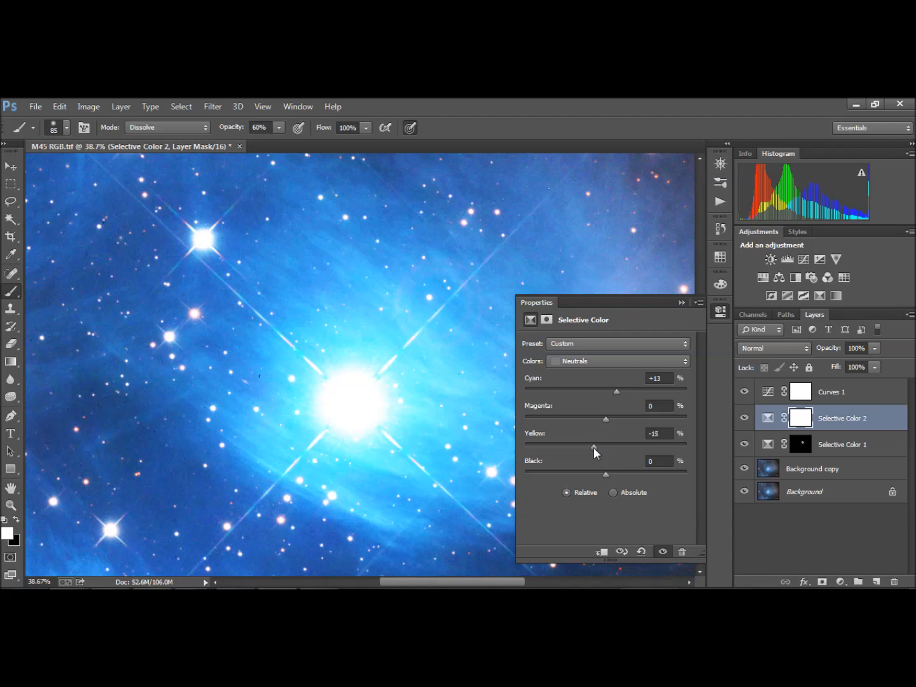
pyautogui.click(661, 552)
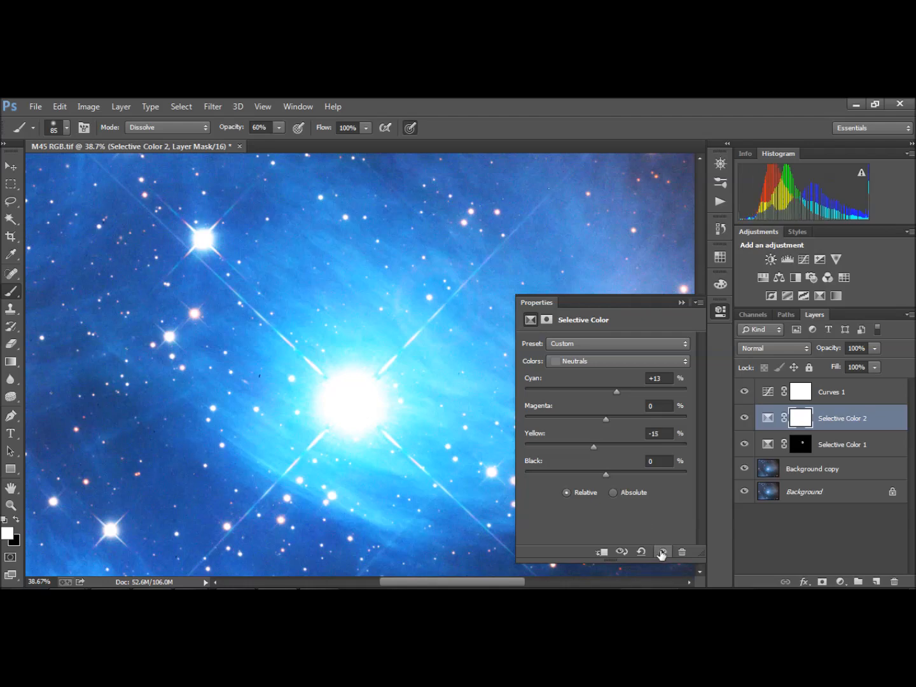
pyautogui.click(662, 553)
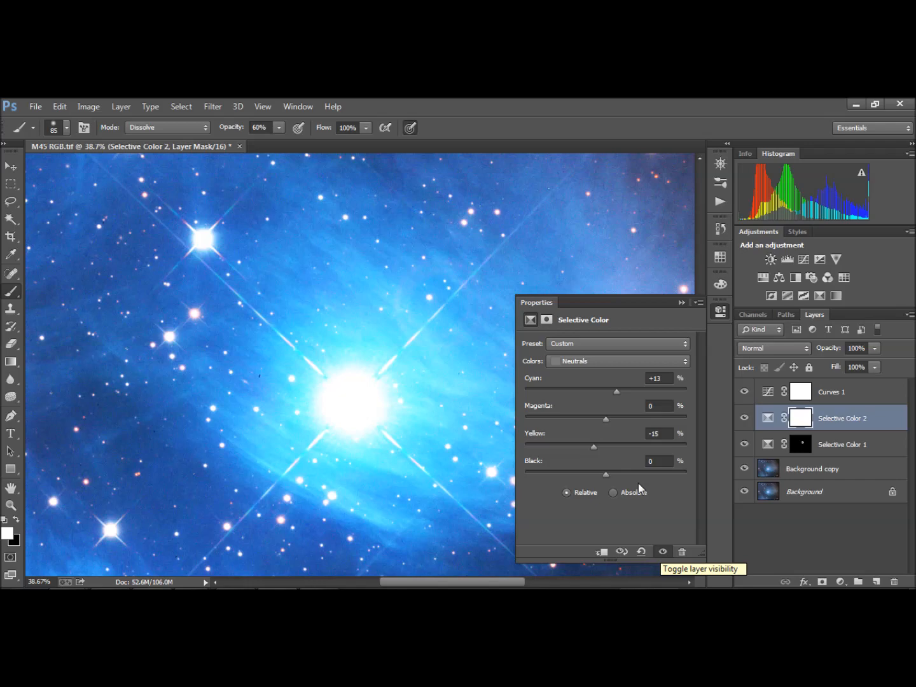
pyautogui.moveTo(593, 446); pyautogui.dragTo(609, 421)
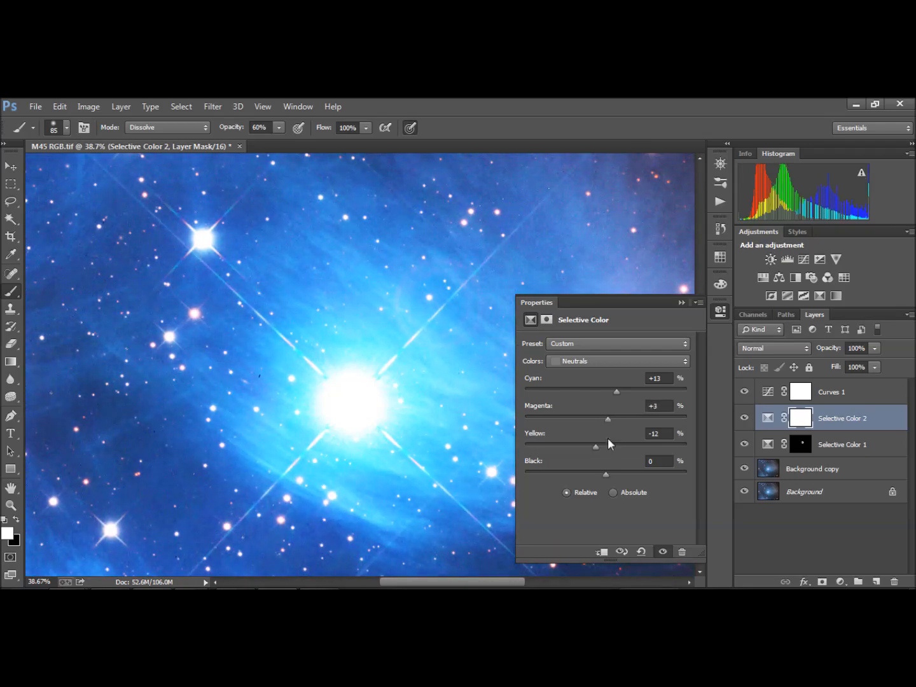
# Invert the Selective Color 2 layer mask to black and set the brush size to 57 px.
pyautogui.click(797, 423)
pyautogui.click(656, 495)
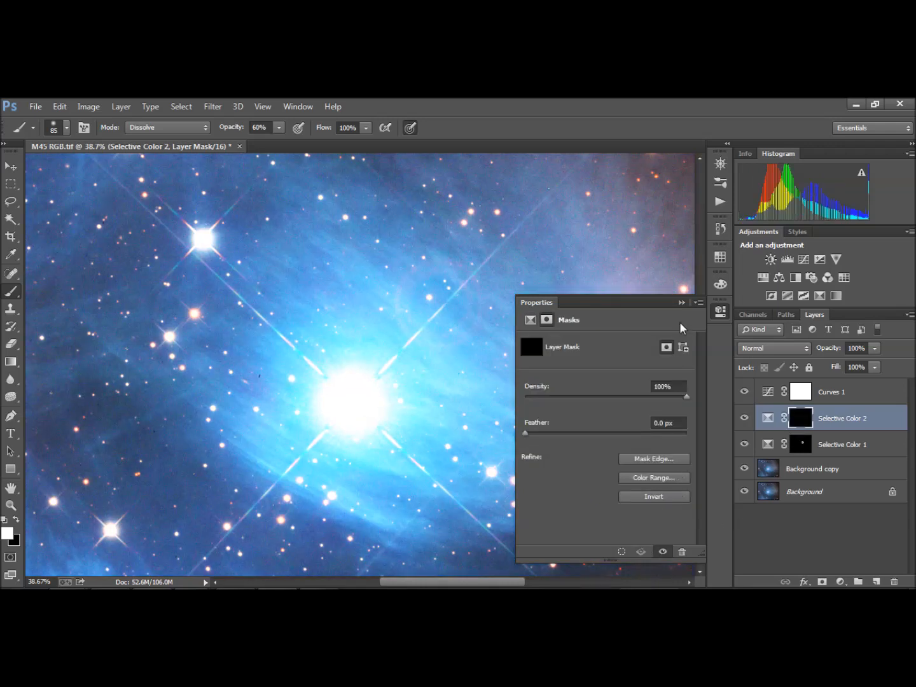
pyautogui.click(682, 303)
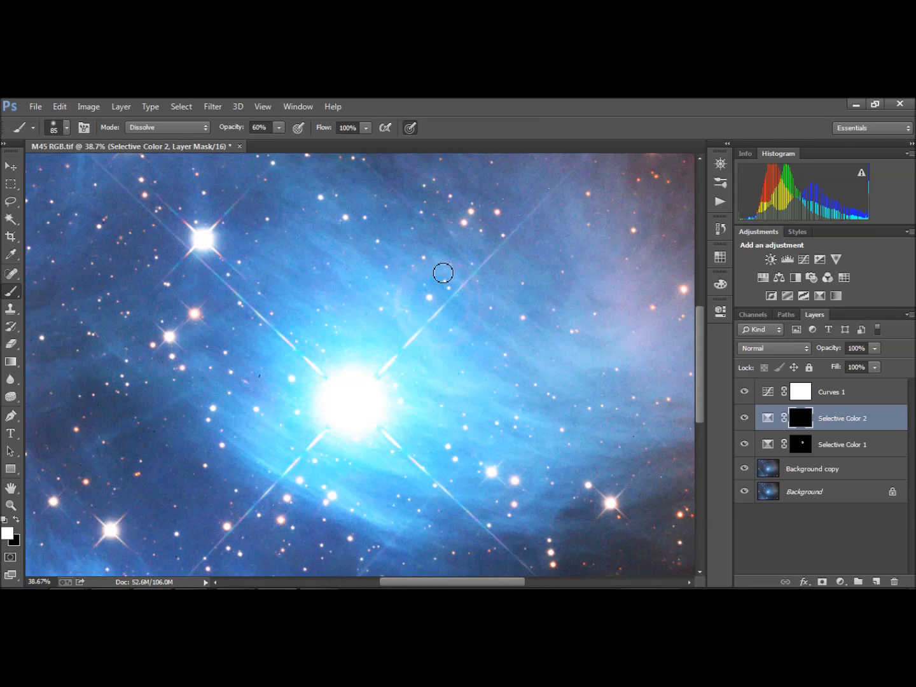
pyautogui.click(65, 128)
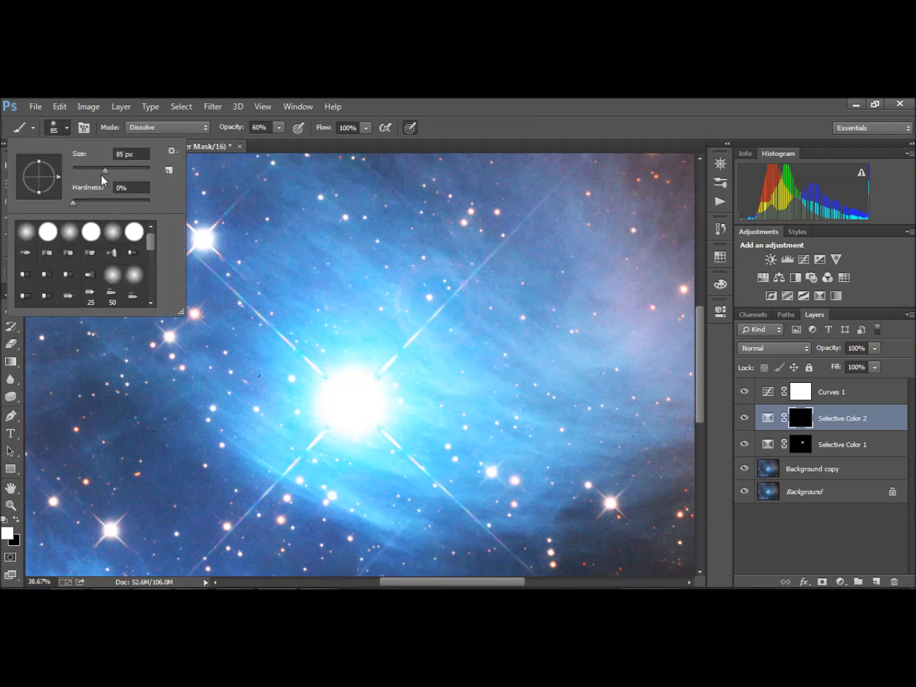
pyautogui.moveTo(102, 171); pyautogui.dragTo(95, 171)
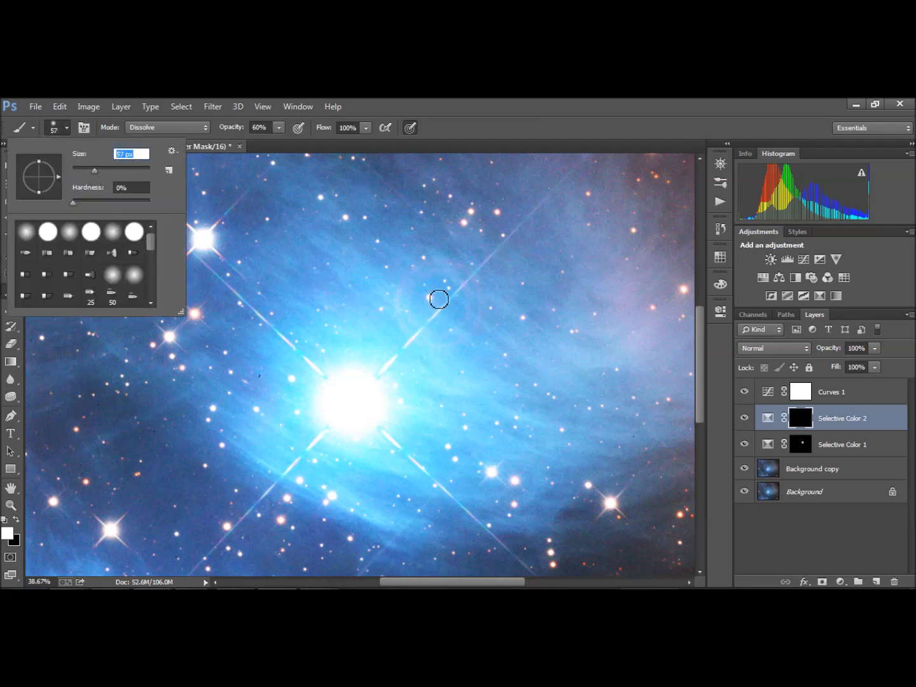
pyautogui.press('Return')
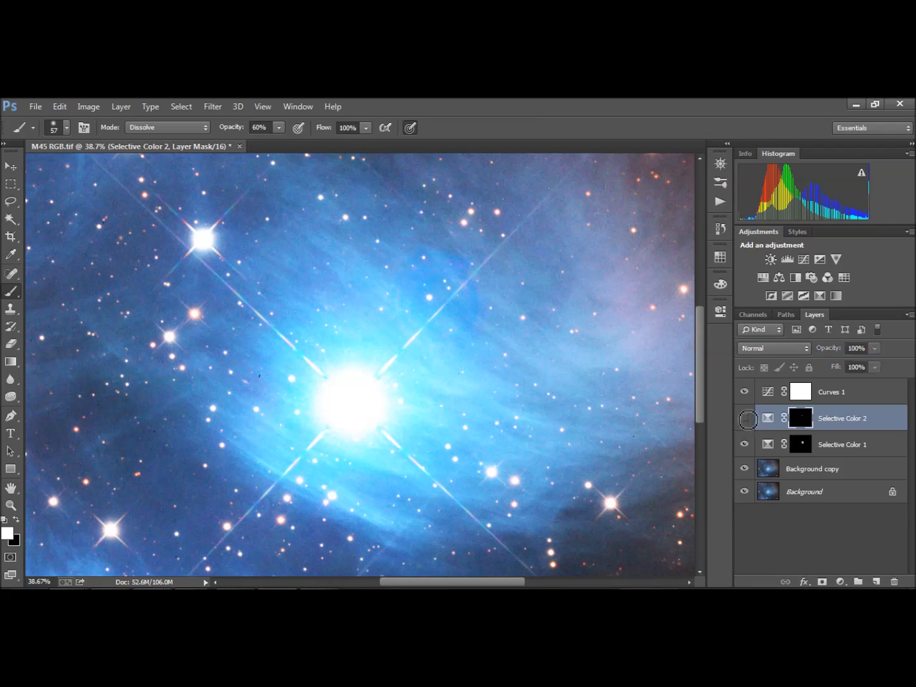
# Compare the painted area above the bright star with and without the Selective Color 2 layer.
pyautogui.click(748, 420)
pyautogui.click(748, 421)
pyautogui.click(748, 420)
pyautogui.click(748, 420)
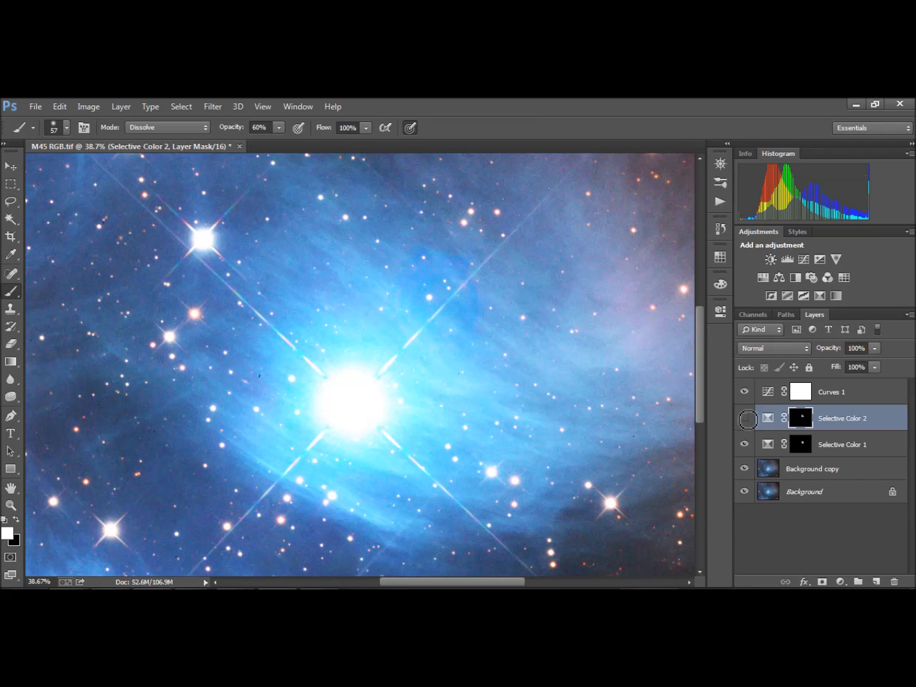
pyautogui.click(748, 420)
pyautogui.click(748, 421)
# Set the Neutrals of Selective Color 2 to Cyan +8 and Yellow 0, comparing the image with and without the layer.
pyautogui.doubleClick(769, 419)
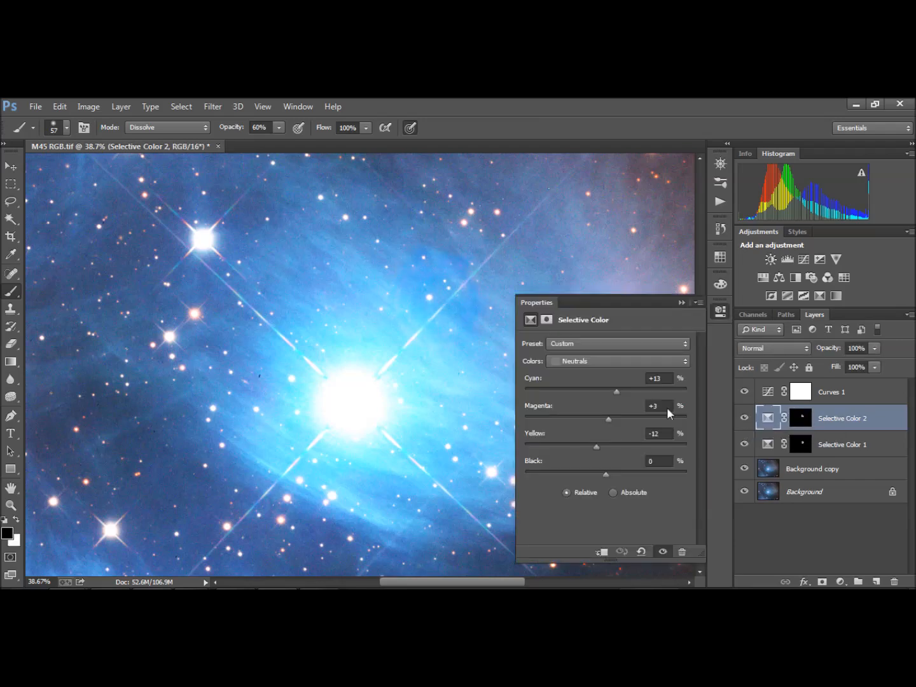
pyautogui.moveTo(616, 390); pyautogui.dragTo(609, 392)
pyautogui.moveTo(596, 447); pyautogui.dragTo(600, 448)
pyautogui.moveTo(605, 446); pyautogui.dragTo(608, 446)
pyautogui.moveTo(607, 446); pyautogui.dragTo(605, 447)
pyautogui.moveTo(611, 392)
pyautogui.mouseDown()
pyautogui.moveTo(596, 391)
pyautogui.moveTo(612, 391)
pyautogui.mouseUp()
pyautogui.click(663, 553)
pyautogui.click(663, 552)
pyautogui.click(663, 552)
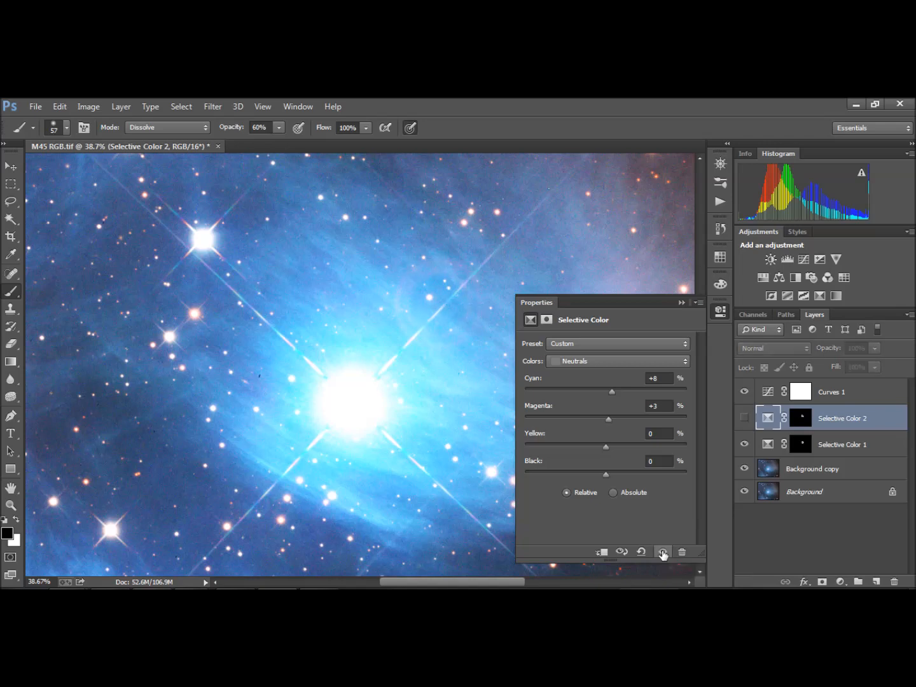
pyautogui.click(663, 553)
# Set the Neutrals Cyan of Selective Color 2 to +4 and make its mask active for painting with white.
pyautogui.click(611, 392)
pyautogui.moveTo(611, 392); pyautogui.dragTo(610, 392)
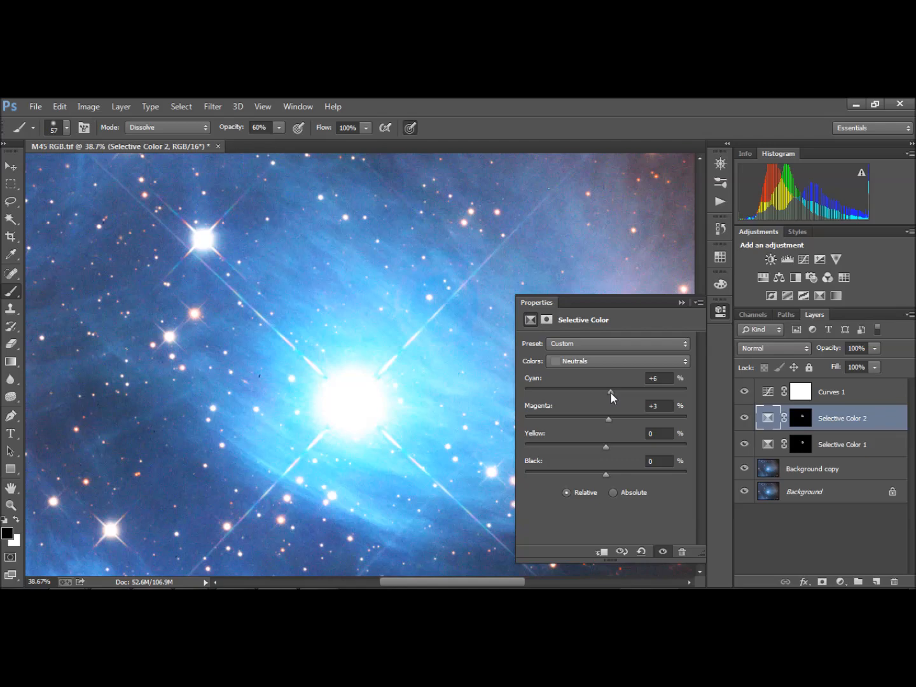
pyautogui.click(663, 552)
pyautogui.click(663, 553)
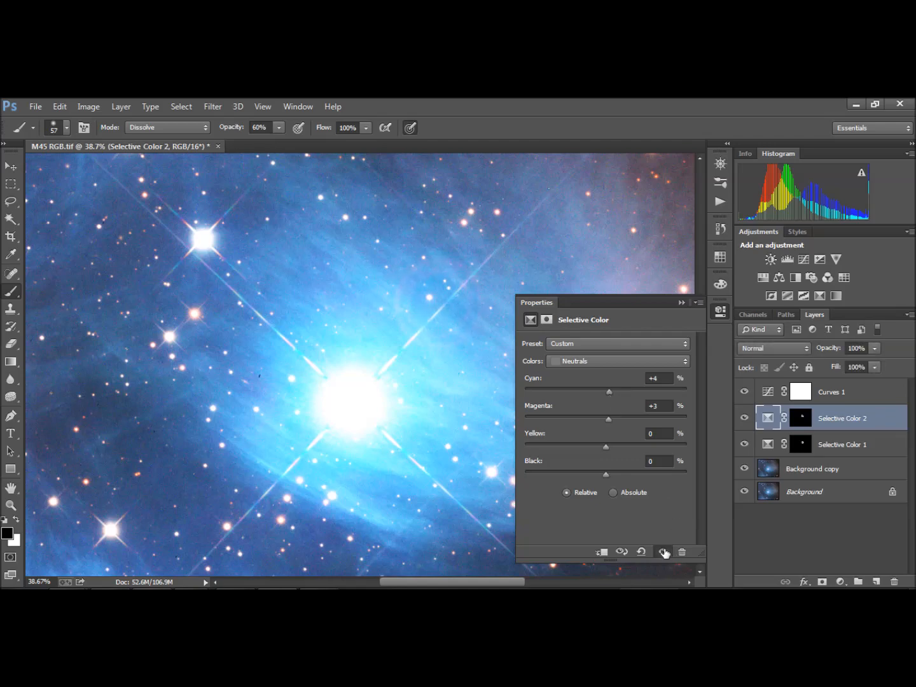
pyautogui.click(679, 303)
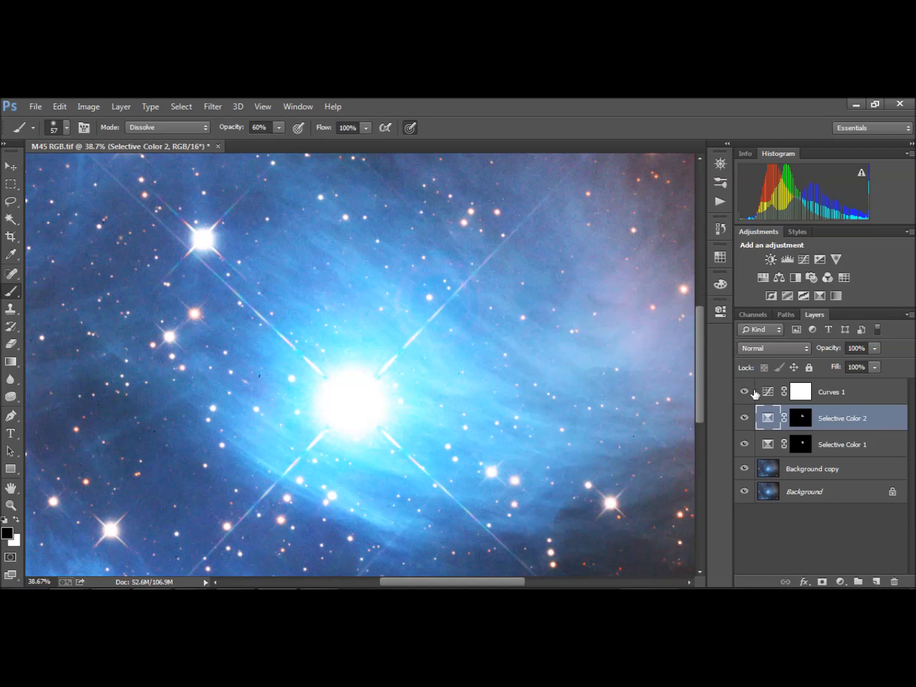
pyautogui.click(799, 418)
pyautogui.press('x')
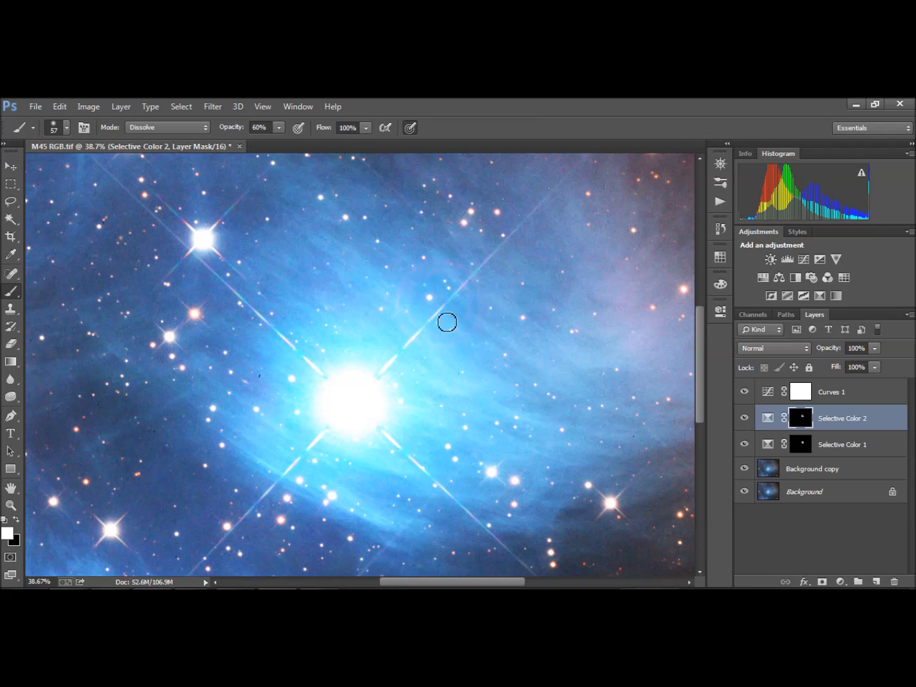
# Add a third Selective Color adjustment above Selective Color 2 and slightly raise its Neutrals Cyan.
pyautogui.click(820, 295)
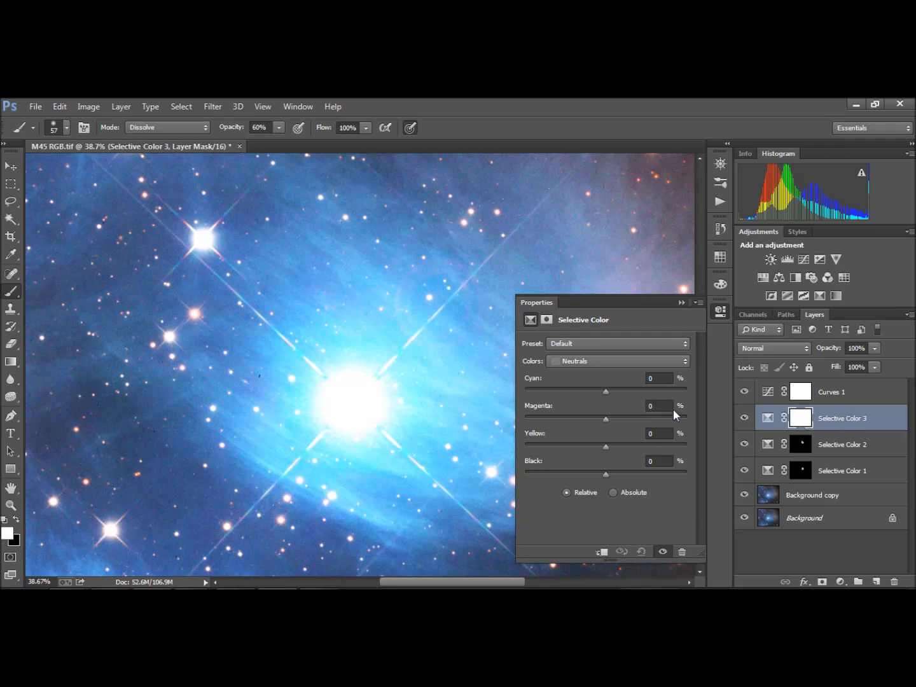
pyautogui.moveTo(604, 390); pyautogui.dragTo(609, 390)
pyautogui.click(682, 303)
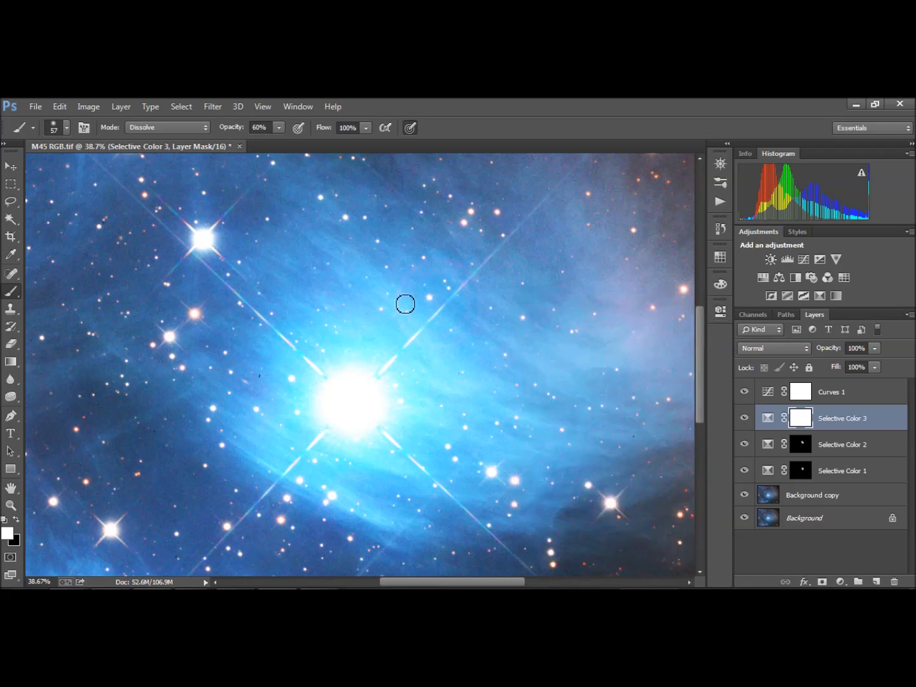
# Set the brush size to 33 px and invert the Selective Color 3 layer mask to black.
pyautogui.click(67, 127)
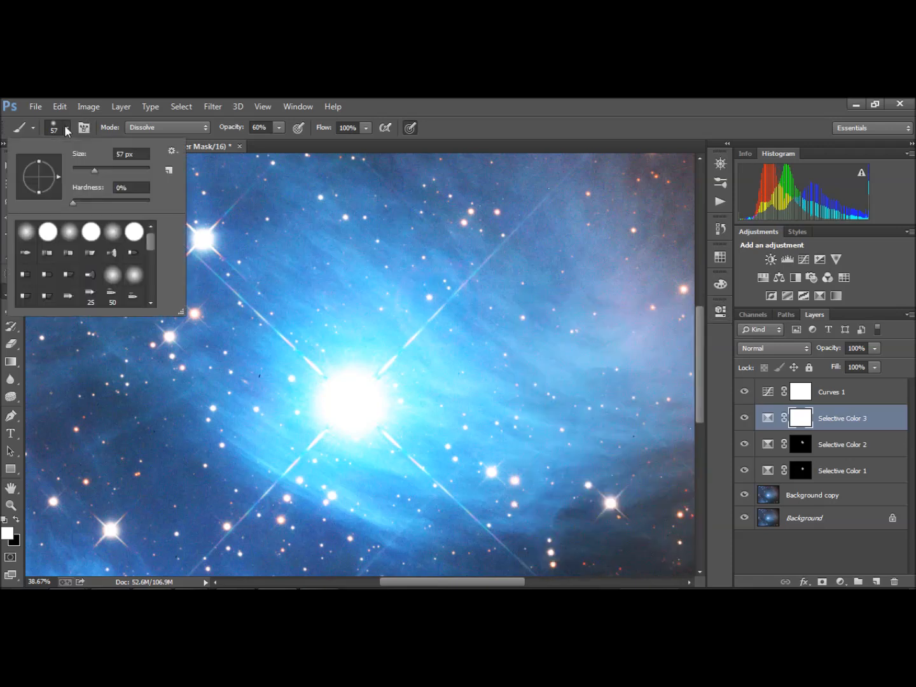
pyautogui.moveTo(94, 168); pyautogui.dragTo(84, 169)
pyautogui.click(404, 304)
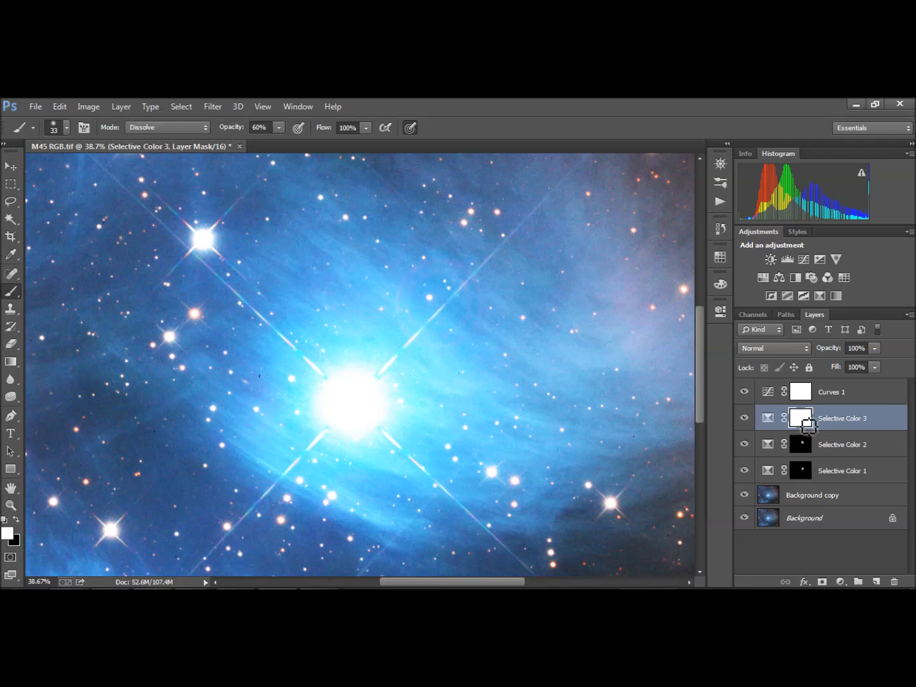
pyautogui.doubleClick(807, 423)
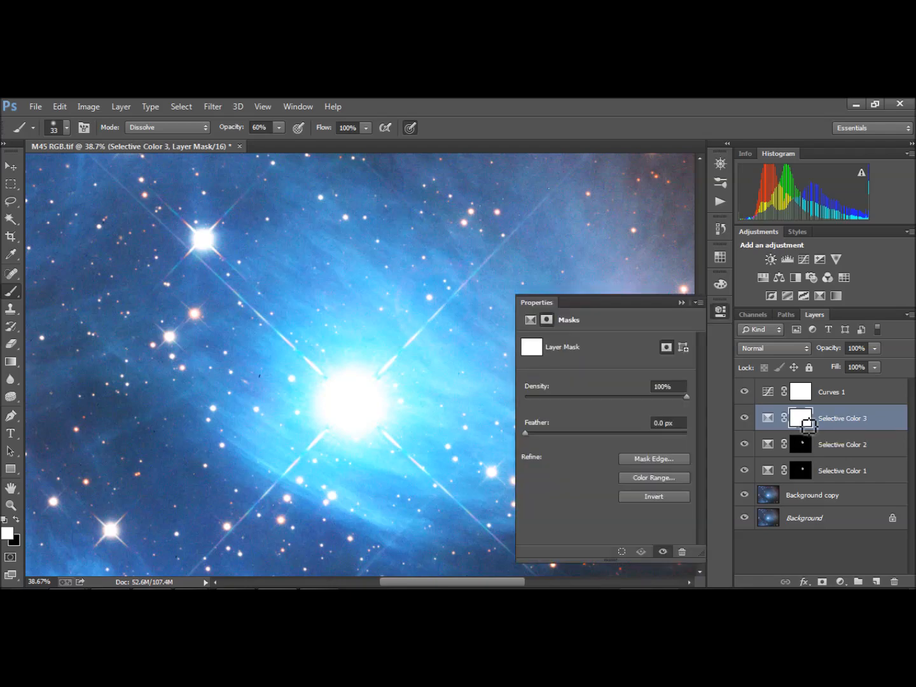
pyautogui.click(669, 495)
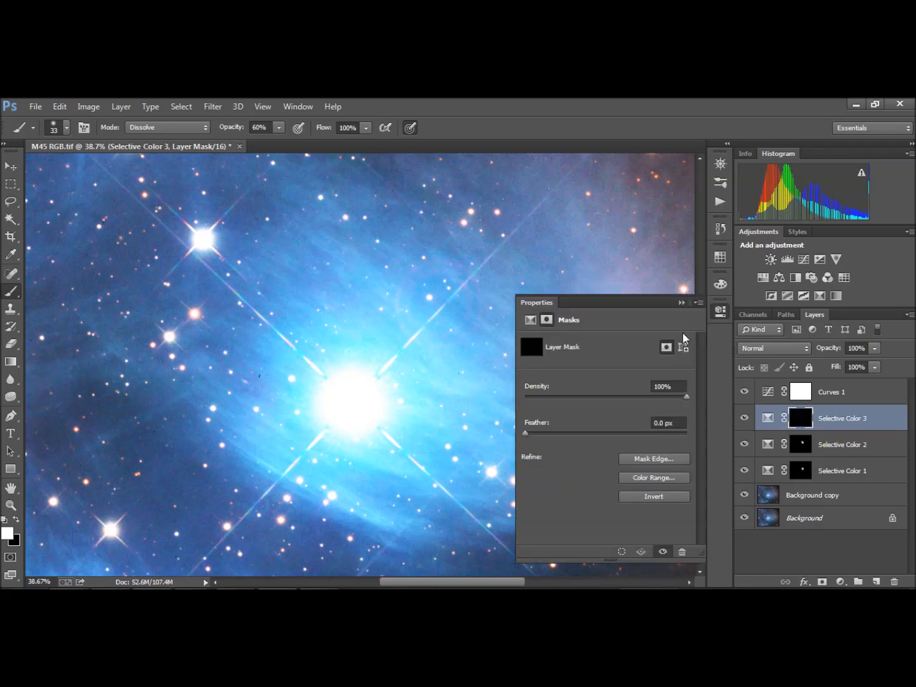
pyautogui.click(682, 303)
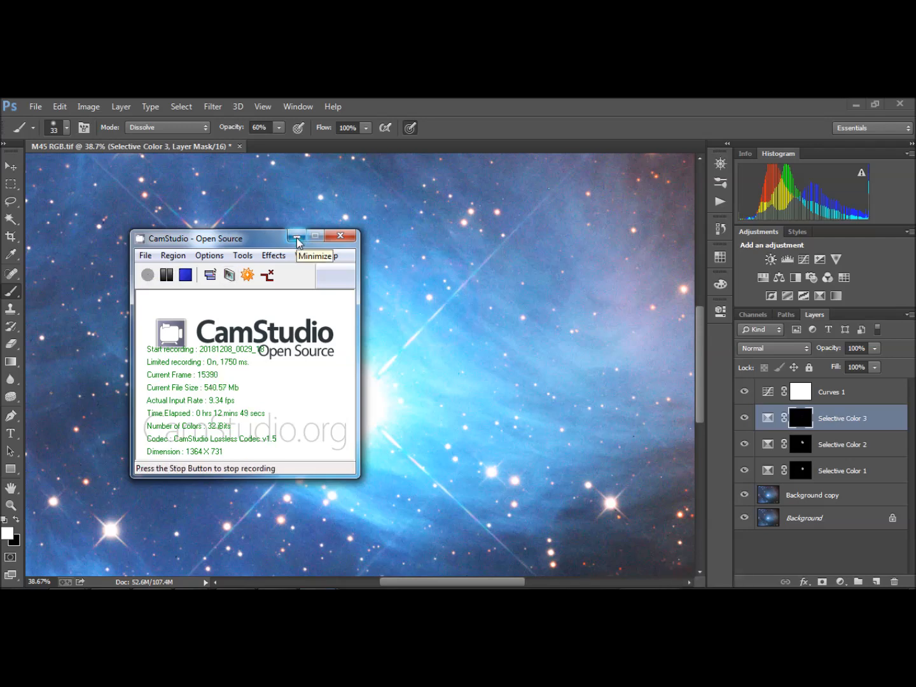
# Minimize the CamStudio window and compare the image with and without the Selective Color 3 layer.
pyautogui.click(296, 238)
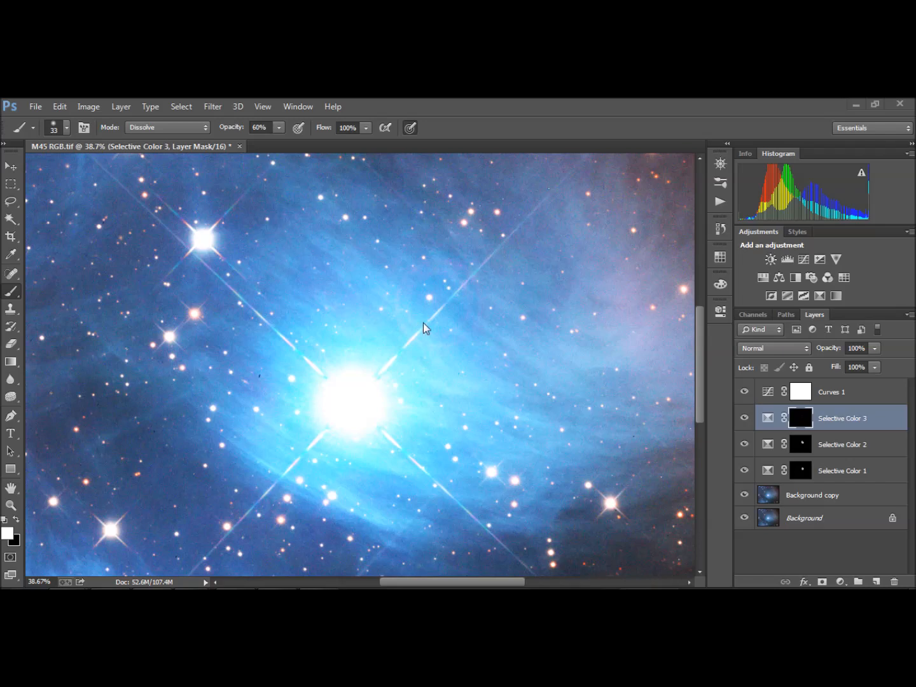
pyautogui.click(744, 419)
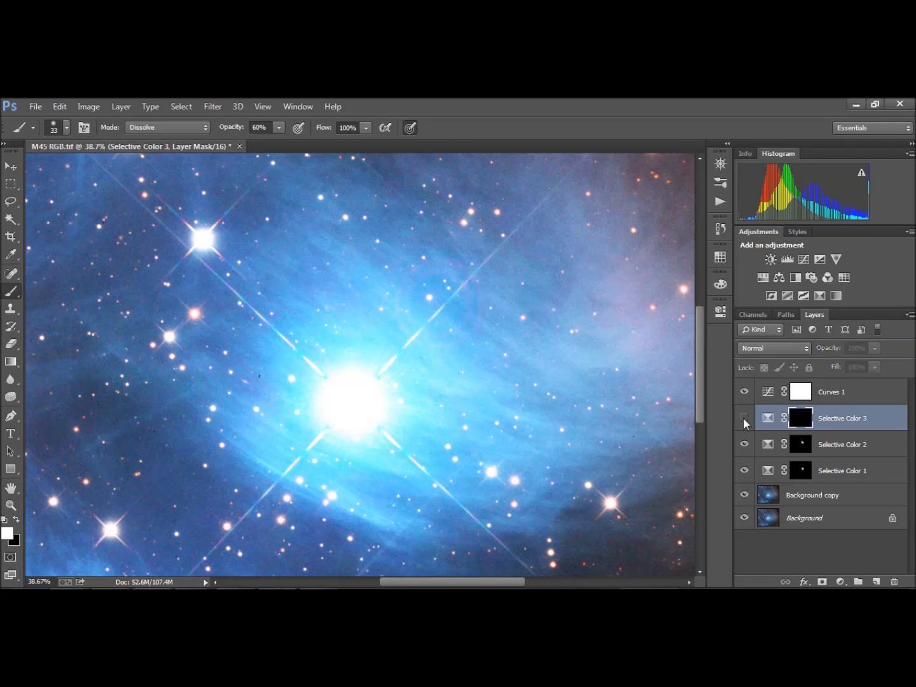
pyautogui.click(745, 417)
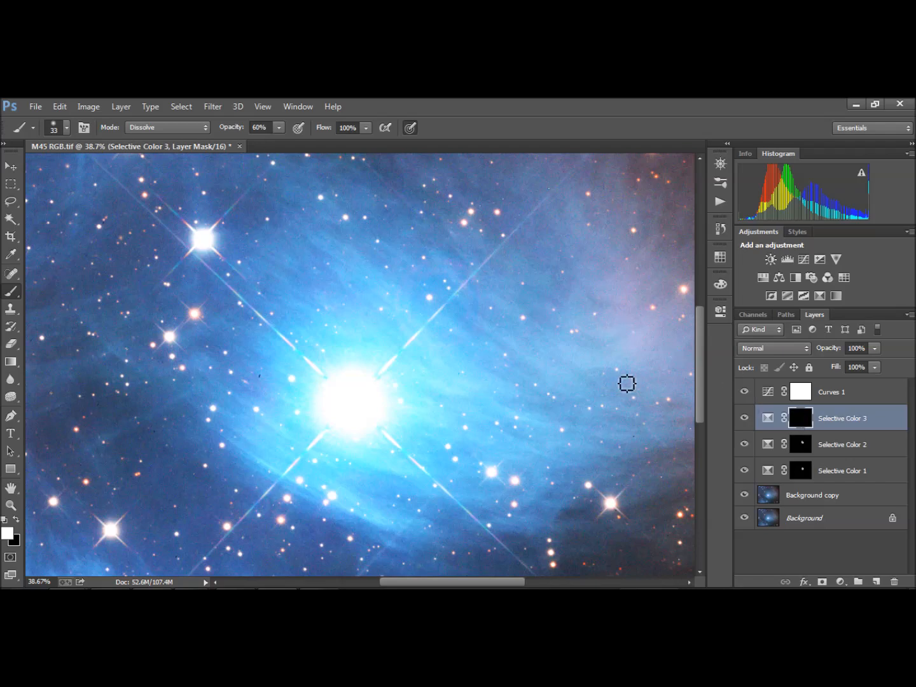
# Inspect the Selective Color 3 mask on its own and compare the image with and without that layer and Curves 1.
pyautogui.keyDown('alt'); pyautogui.click(806, 420); pyautogui.keyUp('alt')
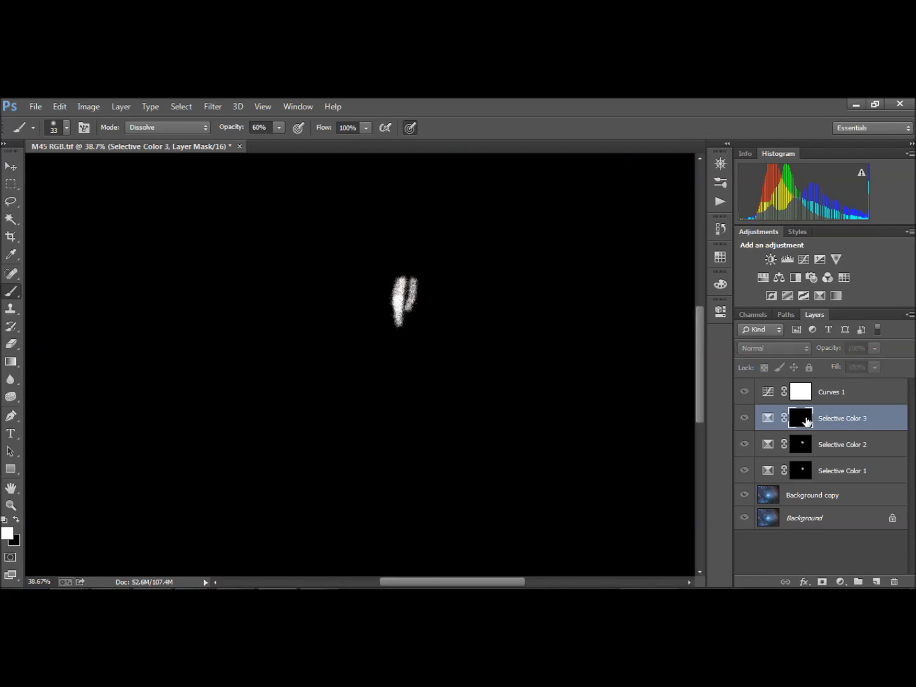
pyautogui.keyDown('alt'); pyautogui.click(806, 421); pyautogui.keyUp('alt')
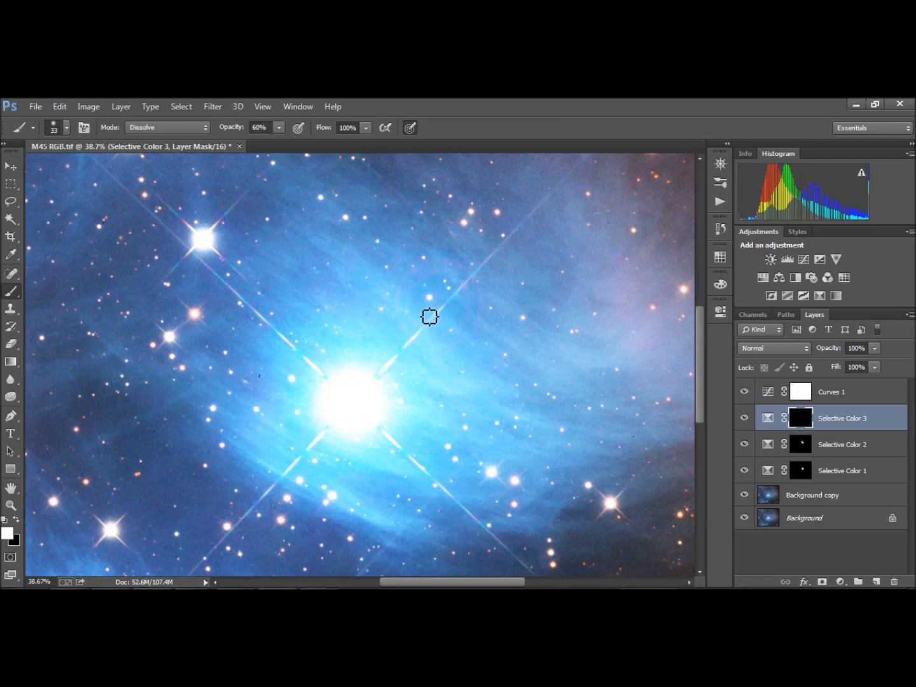
pyautogui.click(745, 418)
pyautogui.click(744, 418)
pyautogui.click(744, 392)
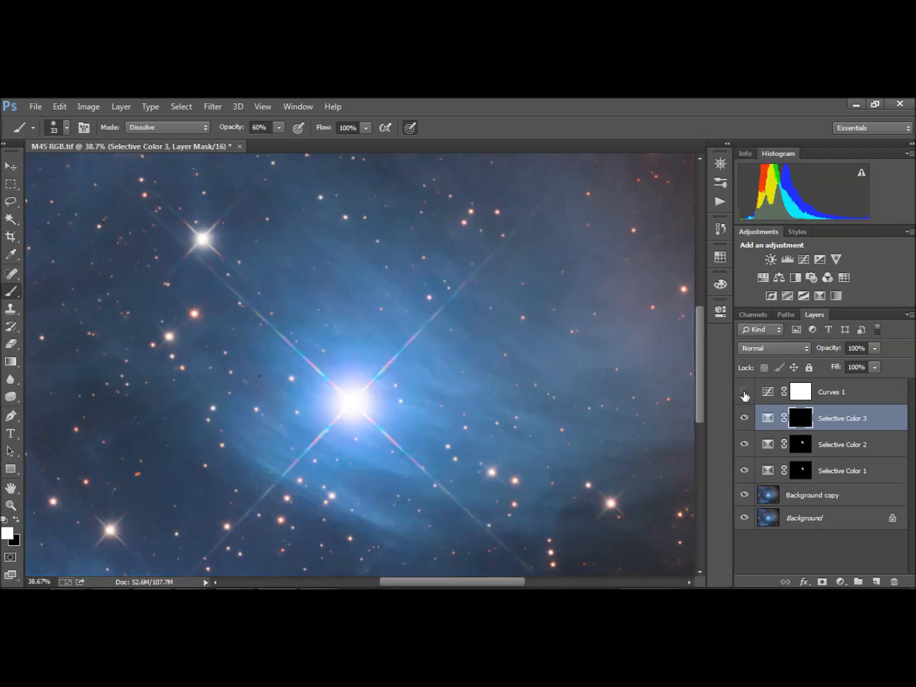
pyautogui.click(745, 394)
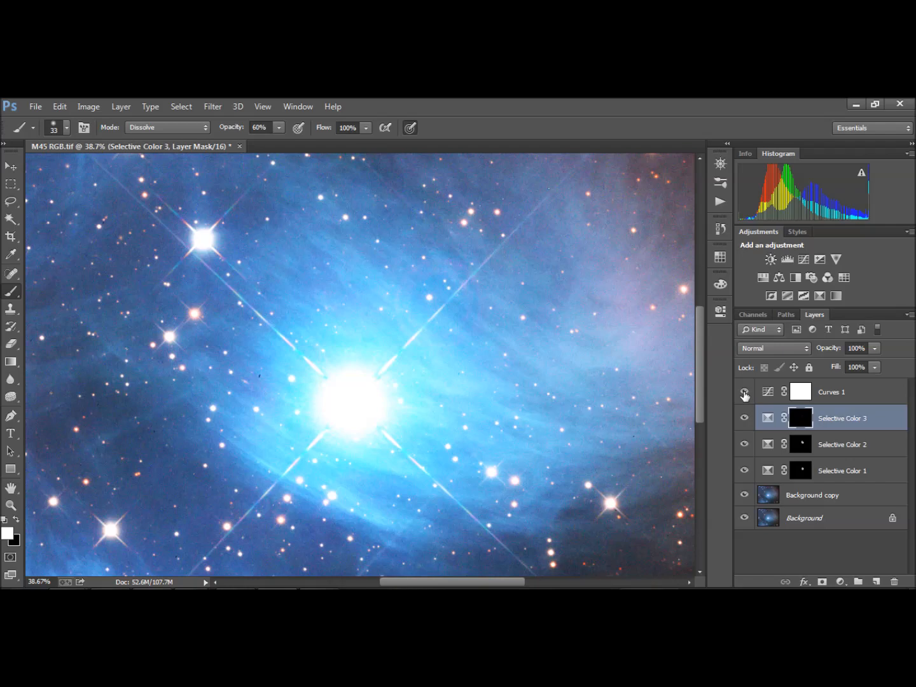
# Hide the Curves 1 layer and group the three Selective Color layers together.
pyautogui.click(745, 392)
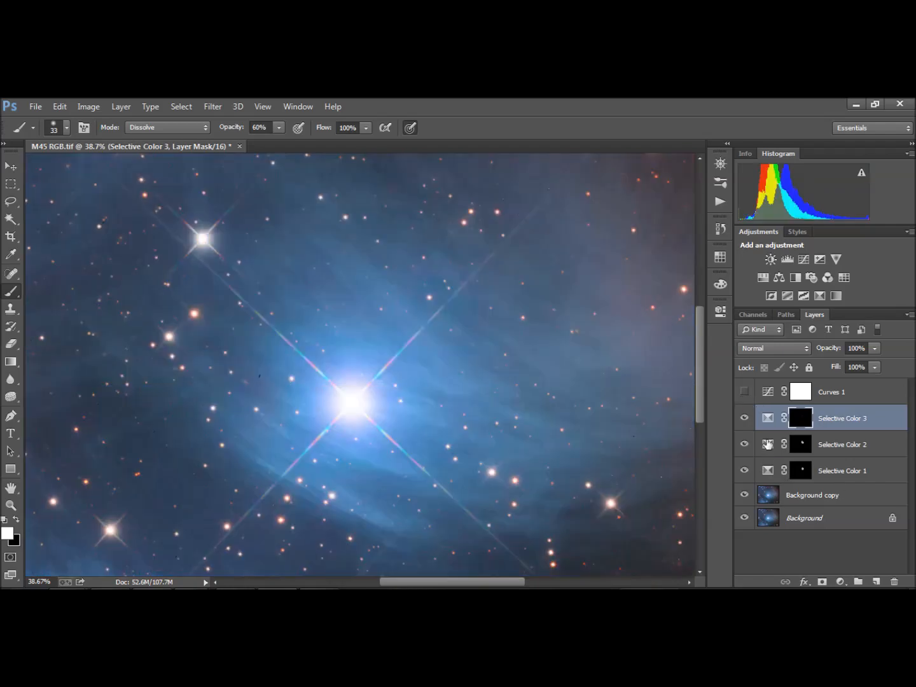
pyautogui.keyDown('shift'); pyautogui.click(771, 473); pyautogui.keyUp('shift')
pyautogui.moveTo(770, 439); pyautogui.dragTo(859, 582)
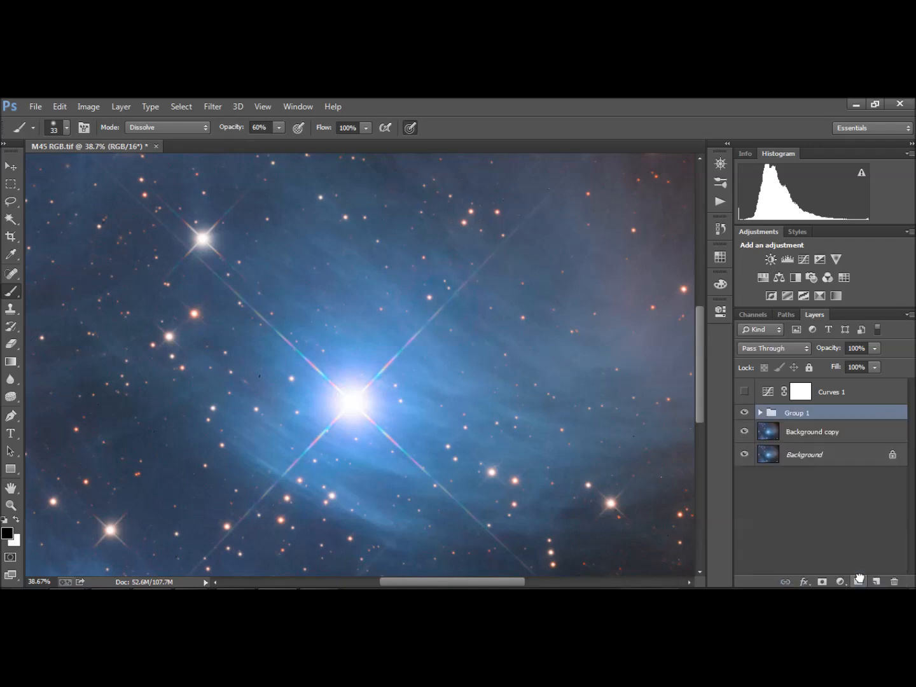
# Compare the image with and without Group 1, both close up and with the whole image in view.
pyautogui.click(745, 413)
pyautogui.click(746, 413)
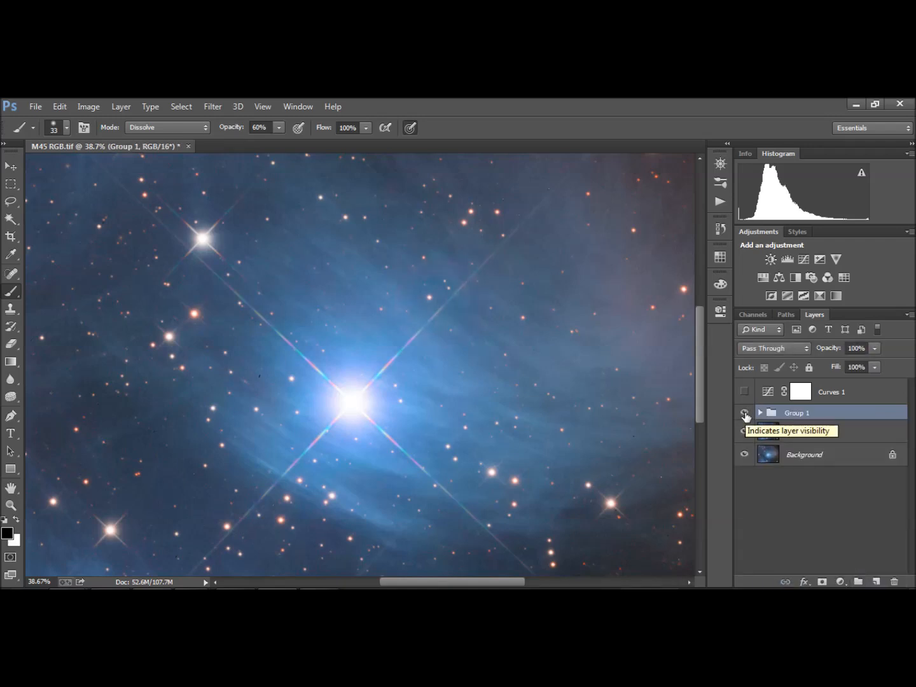
pyautogui.click(745, 415)
pyautogui.click(746, 413)
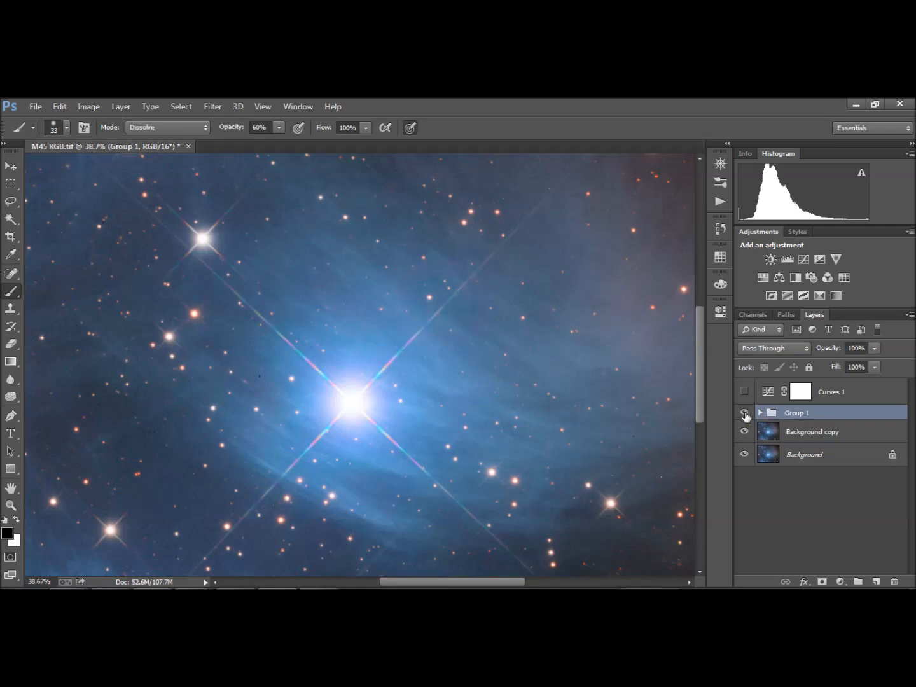
pyautogui.click(720, 163)
pyautogui.moveTo(641, 228); pyautogui.dragTo(644, 232)
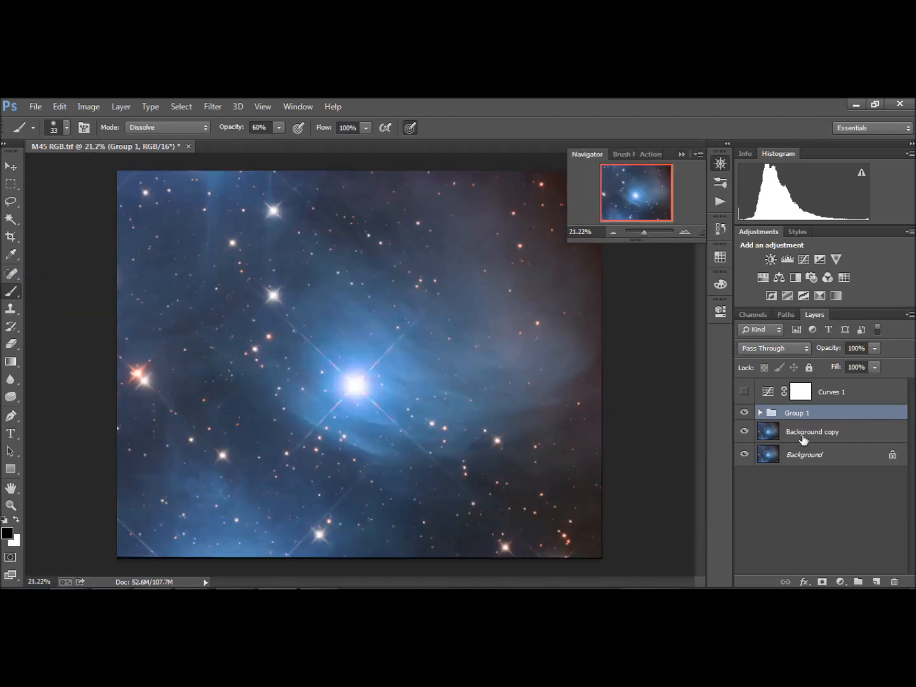
pyautogui.click(744, 414)
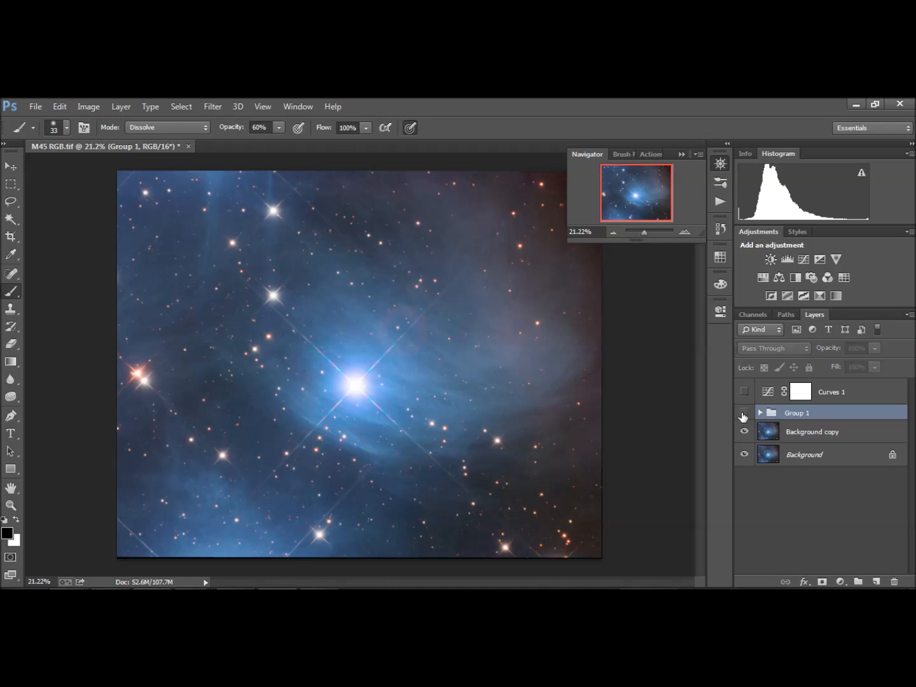
pyautogui.click(743, 415)
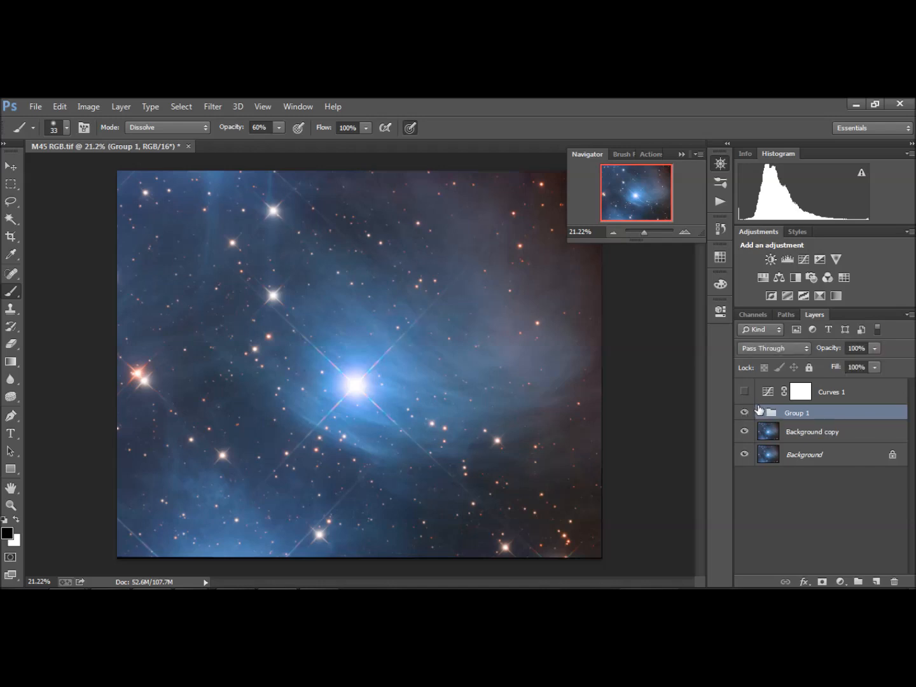
# Check the halo area with Curves 1 shown, and with Curves 1 hidden compare Group 1 off and on.
pyautogui.click(744, 392)
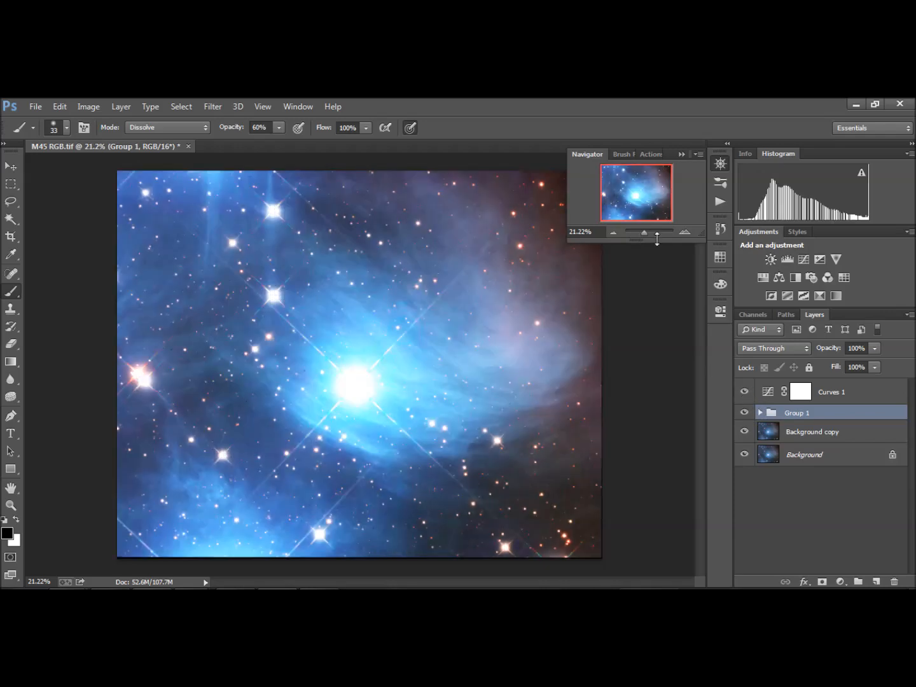
pyautogui.moveTo(645, 232); pyautogui.dragTo(645, 233)
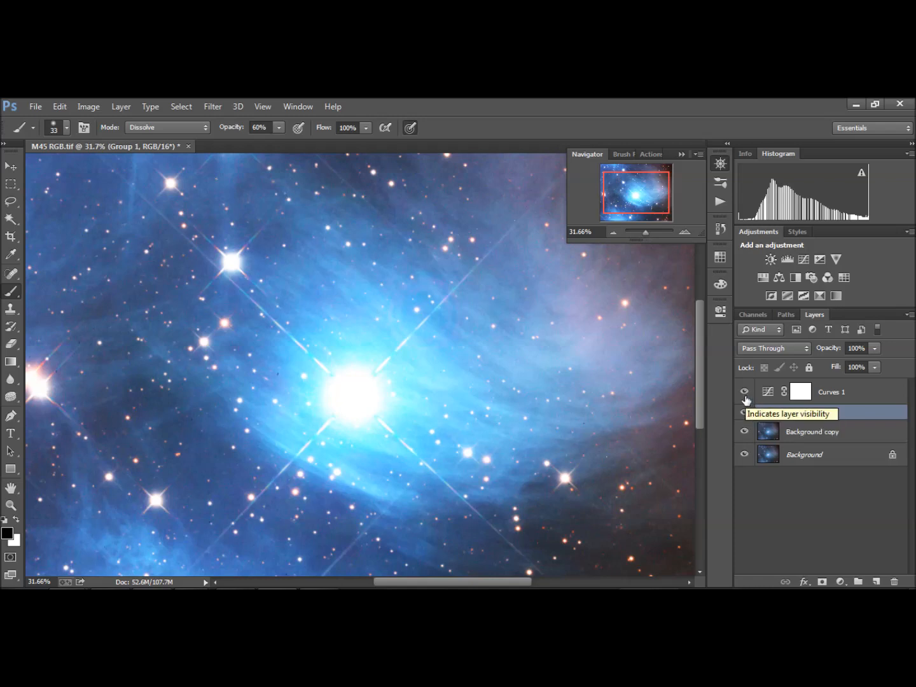
pyautogui.click(745, 392)
pyautogui.click(745, 413)
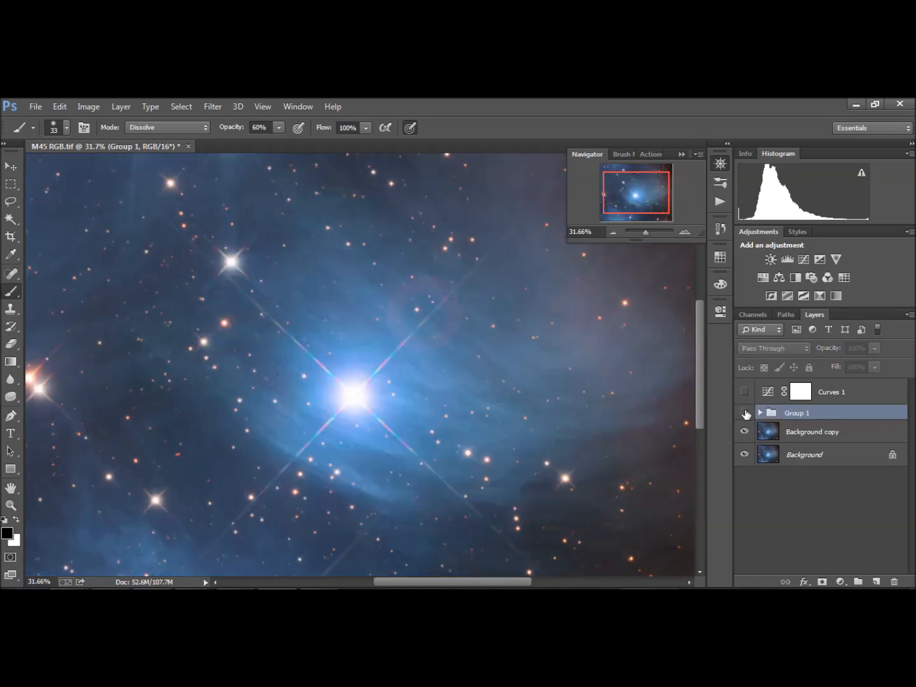
pyautogui.click(744, 414)
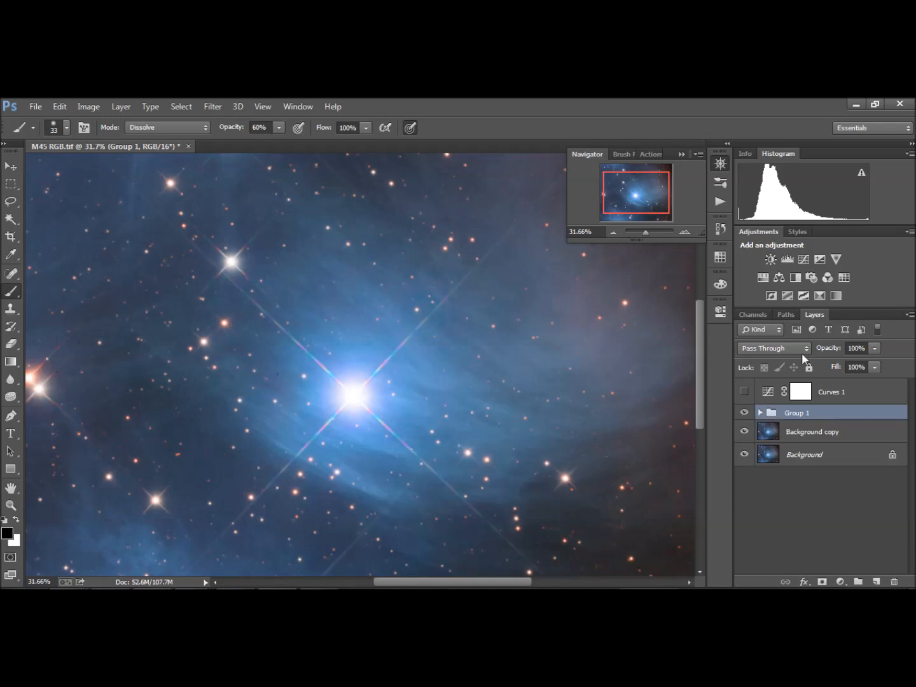
# Add two Selective Color adjustments above Selective Color 3 inside Group 1 and target the Blues in the uppermost one.
pyautogui.click(759, 413)
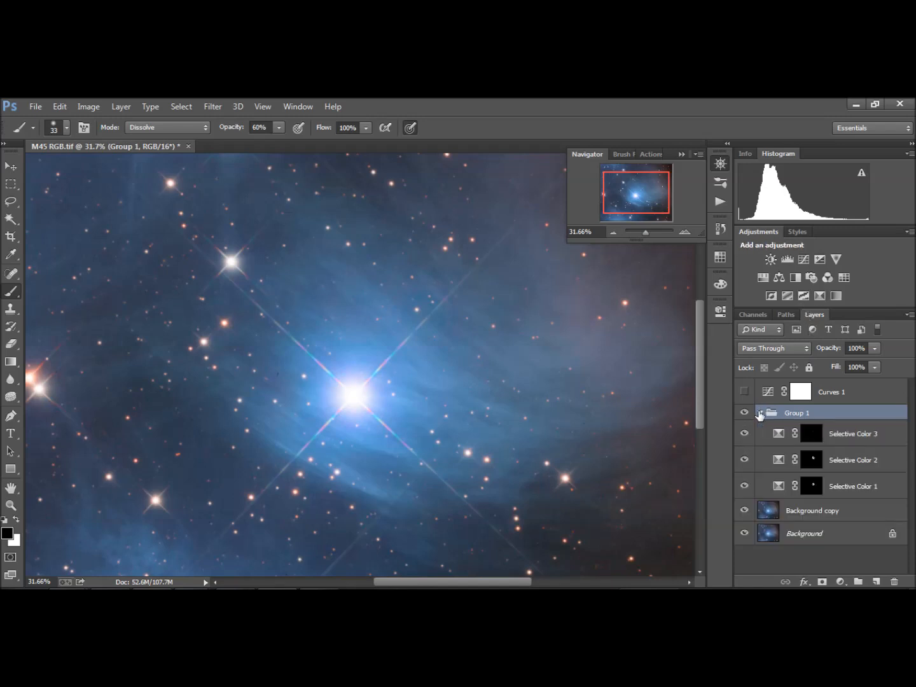
pyautogui.click(781, 434)
pyautogui.press('x')
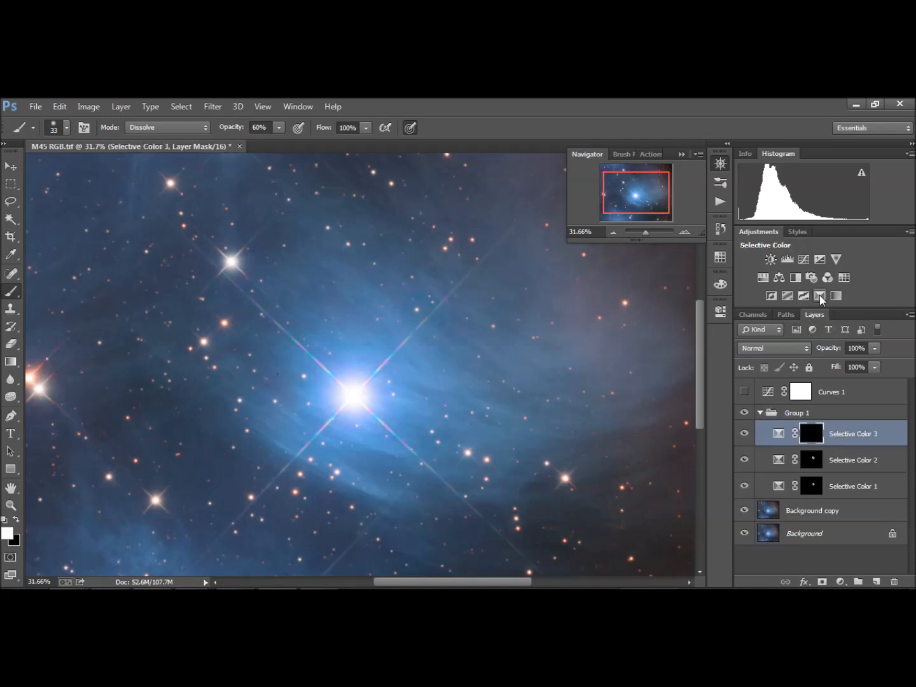
pyautogui.doubleClick(821, 294)
pyautogui.click(607, 363)
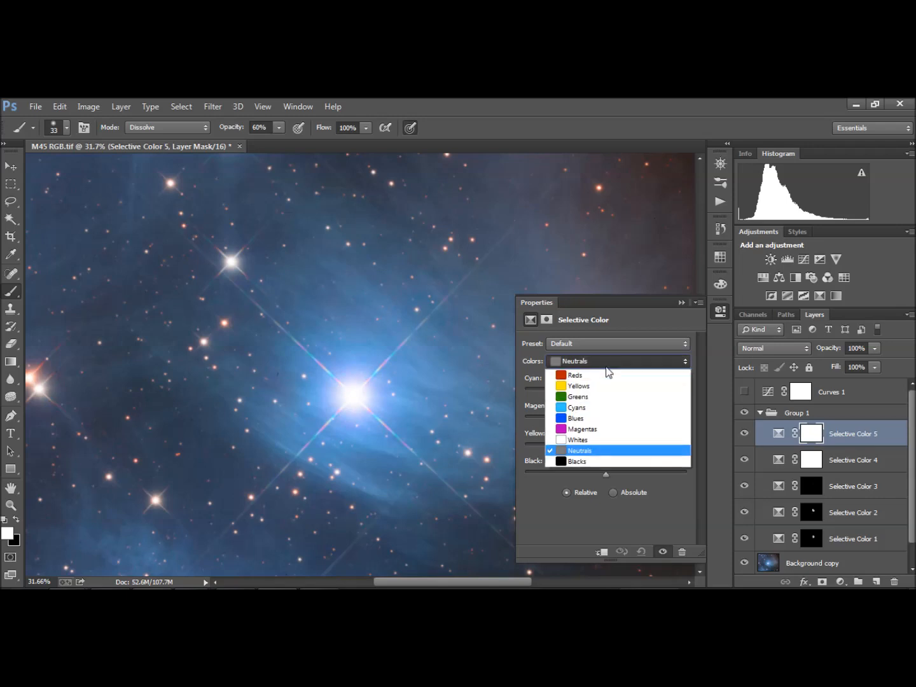
pyautogui.click(582, 418)
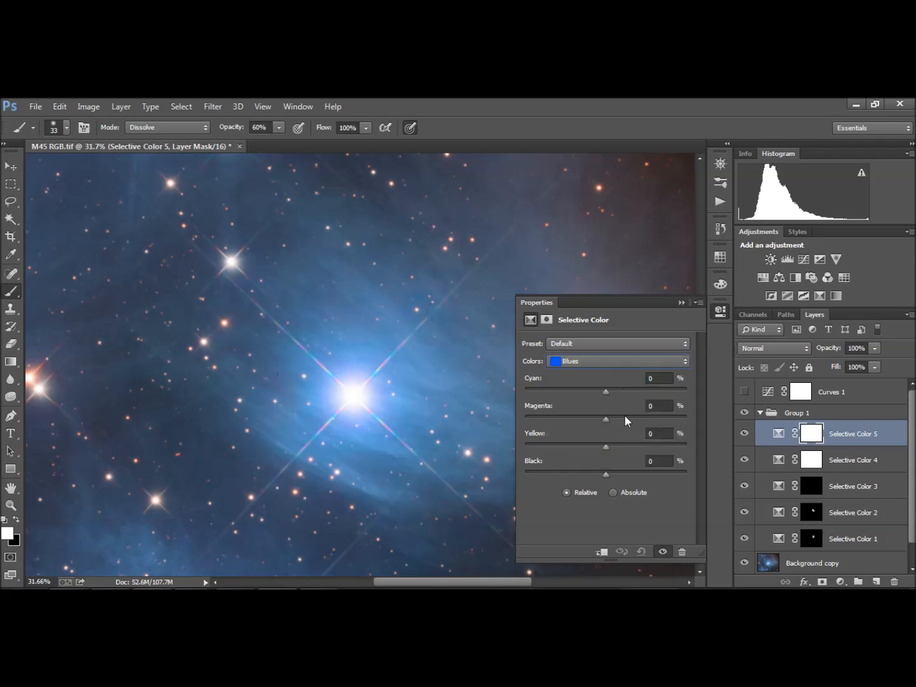
# Set the Blues Yellow of Selective Color 5 to +23.
pyautogui.moveTo(606, 447); pyautogui.dragTo(593, 447)
pyautogui.moveTo(593, 447)
pyautogui.mouseDown()
pyautogui.moveTo(554, 442)
pyautogui.moveTo(684, 459)
pyautogui.moveTo(596, 448)
pyautogui.moveTo(608, 448)
pyautogui.mouseUp()
pyautogui.moveTo(606, 444); pyautogui.dragTo(565, 442)
pyautogui.moveTo(633, 453); pyautogui.dragTo(624, 452)
# Invert the Selective Color 5 layer mask to black and show the Curves 1 layer.
pyautogui.click(807, 439)
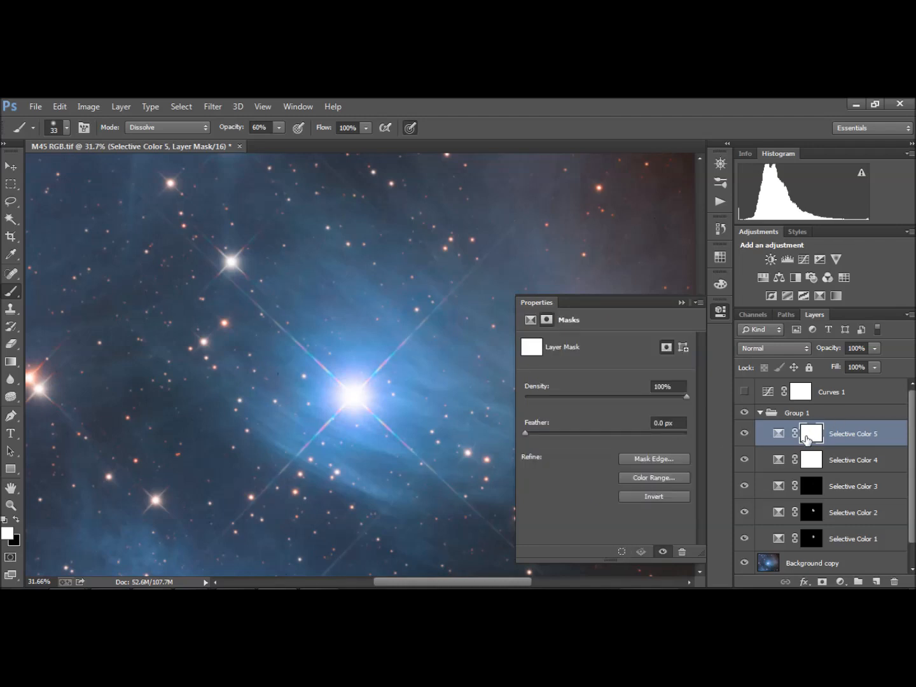
pyautogui.click(654, 495)
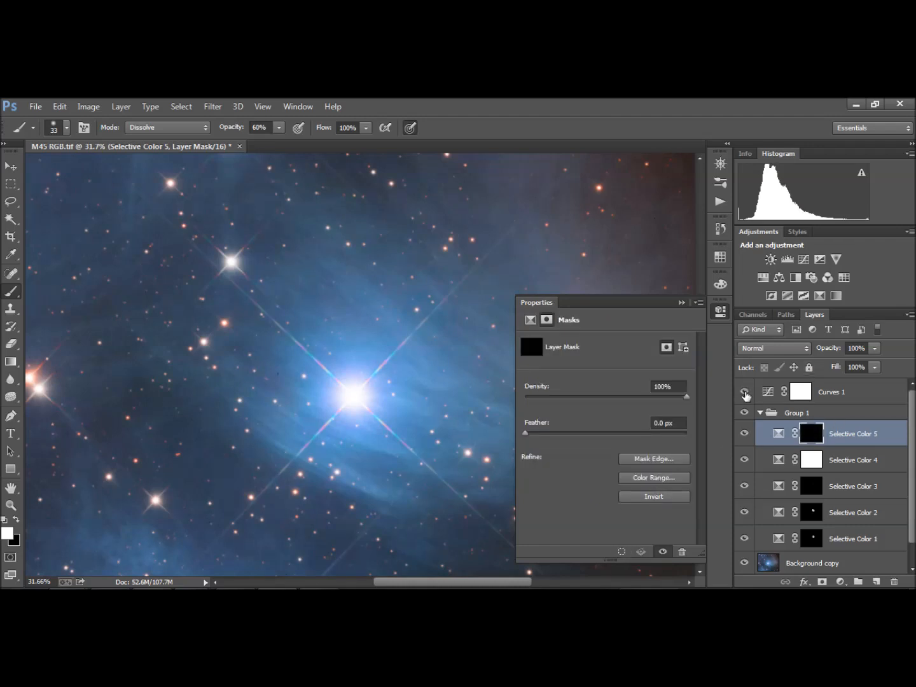
pyautogui.click(745, 393)
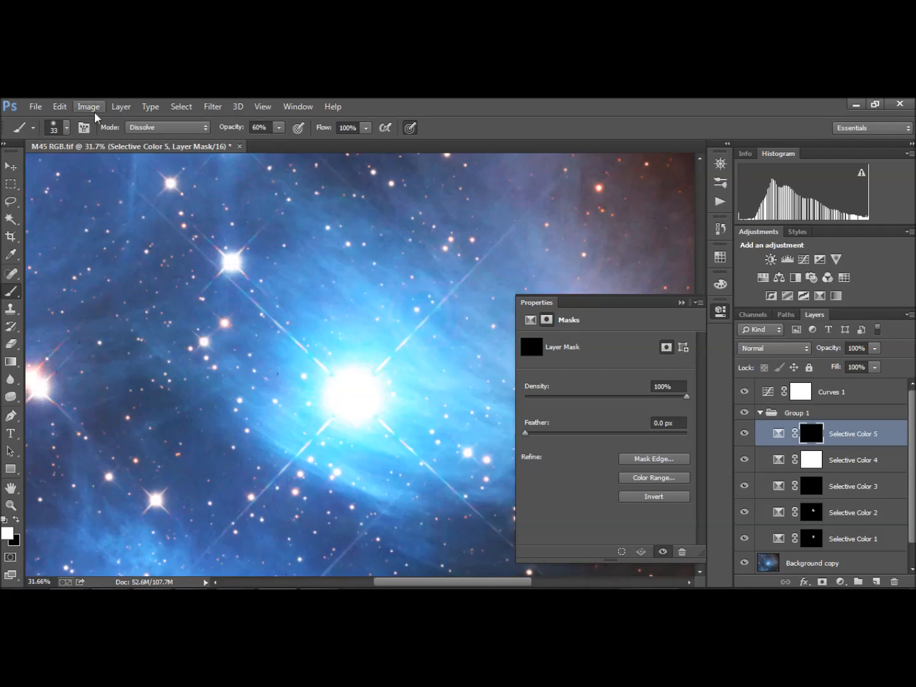
# Set the brush size to 87 px and paint white on the Selective Color 5 mask over the halo.
pyautogui.click(66, 131)
pyautogui.moveTo(92, 178); pyautogui.dragTo(105, 174)
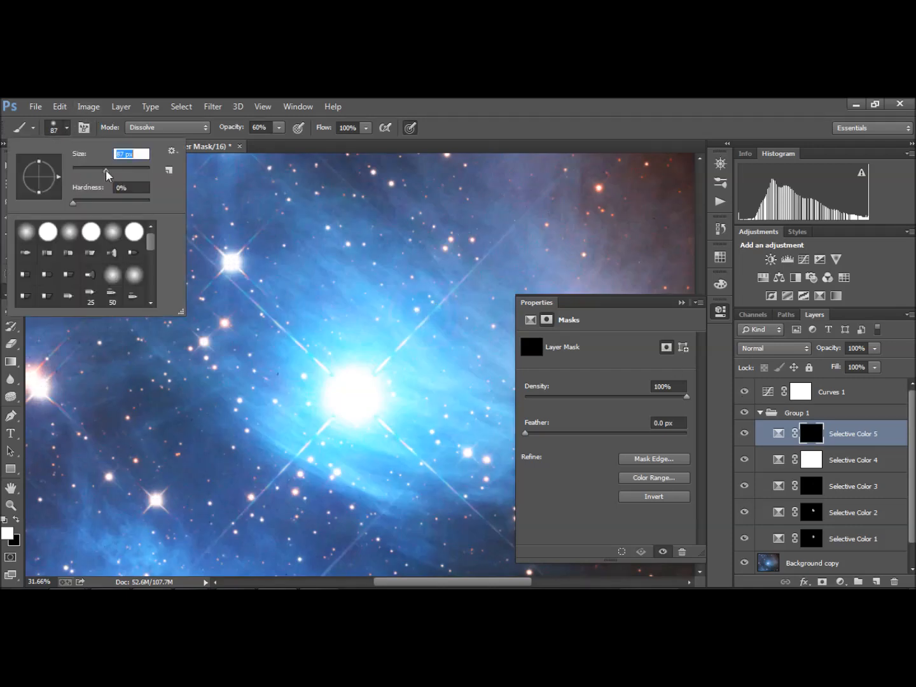
pyautogui.click(429, 324)
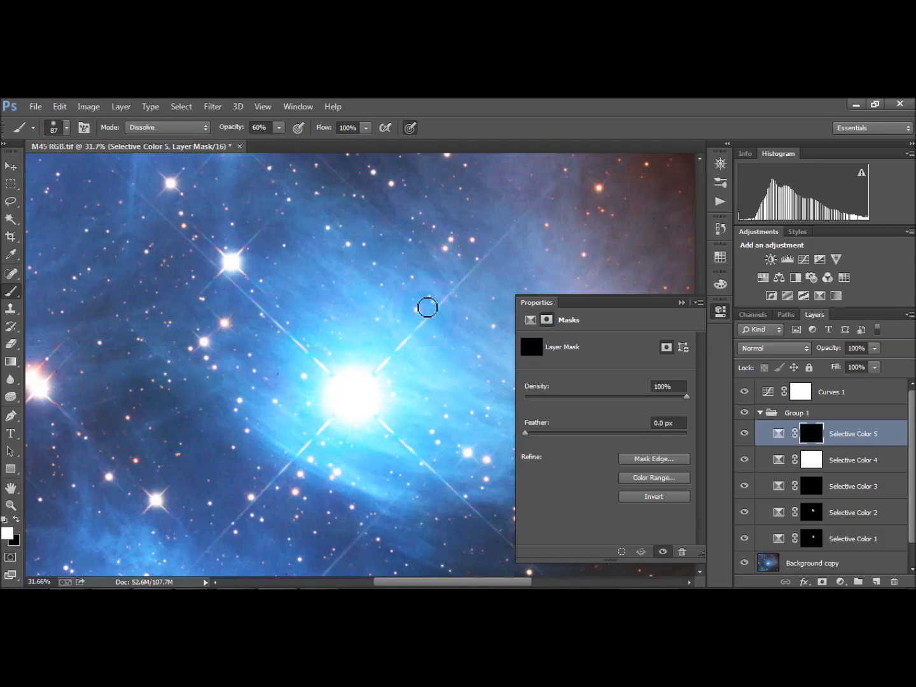
pyautogui.click(417, 308)
# Compare the image with and without Selective Color 5, first with Curves 1 shown and again with it hidden.
pyautogui.click(745, 434)
pyautogui.click(745, 434)
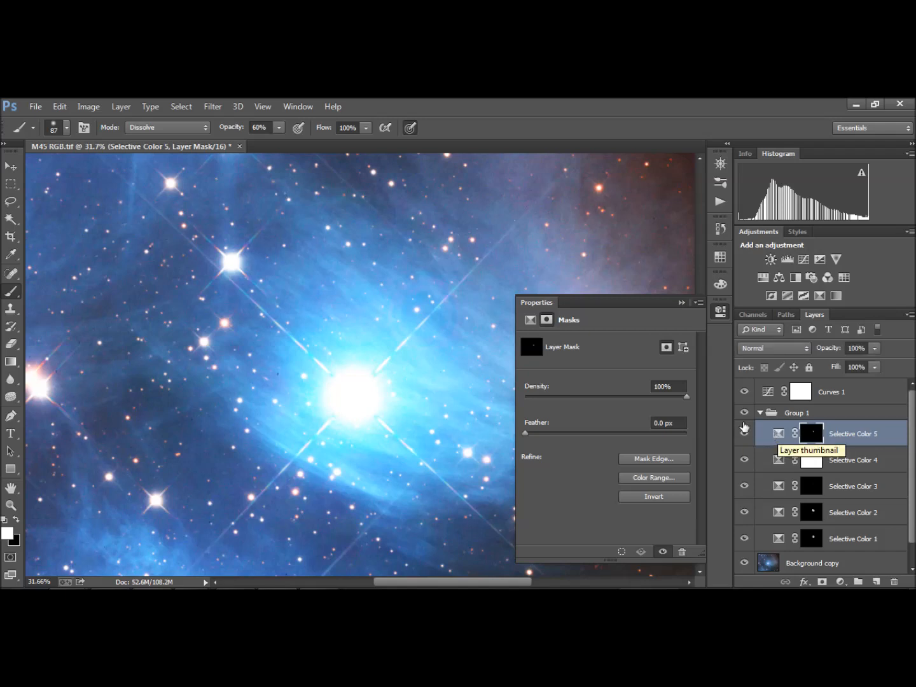
pyautogui.click(745, 392)
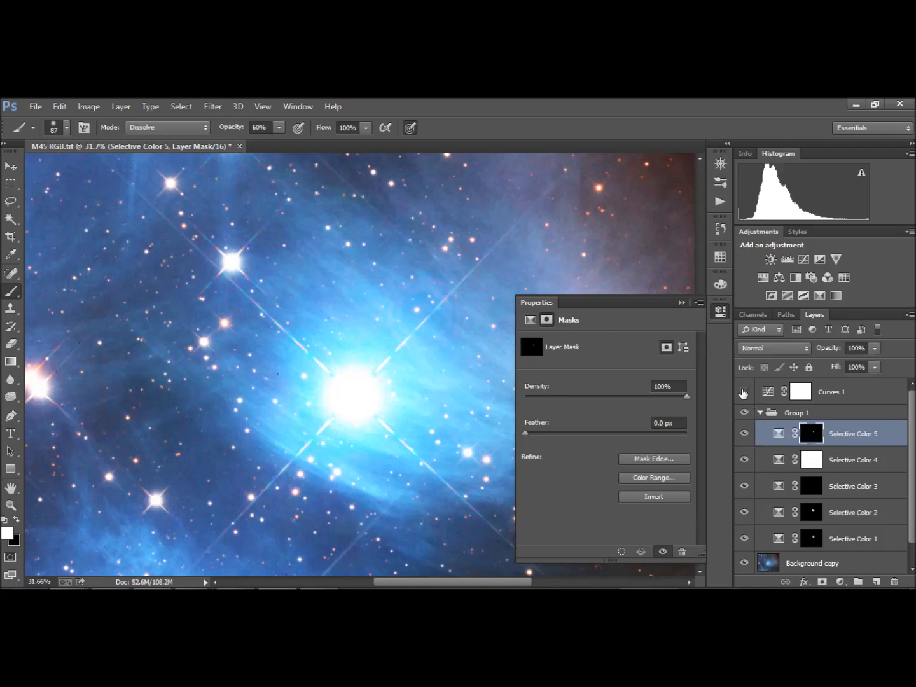
pyautogui.click(744, 434)
pyautogui.click(744, 434)
pyautogui.click(744, 434)
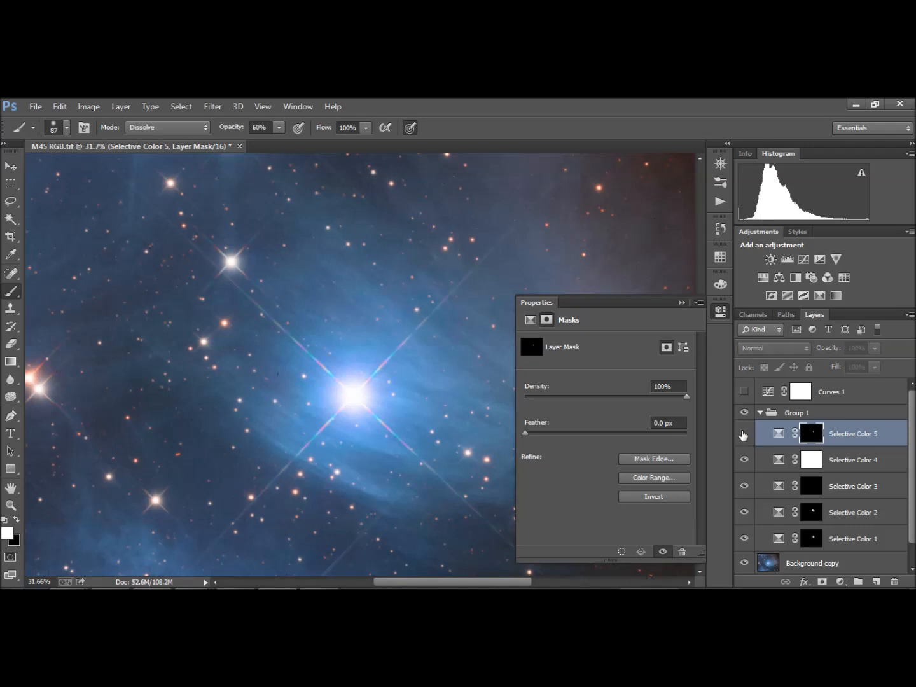
pyautogui.click(744, 433)
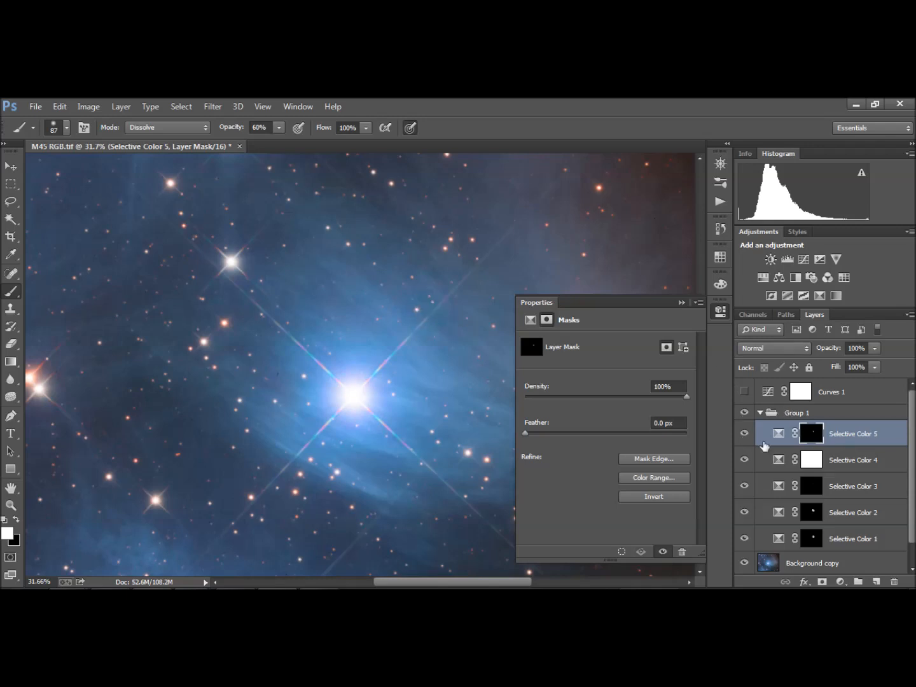
pyautogui.click(744, 434)
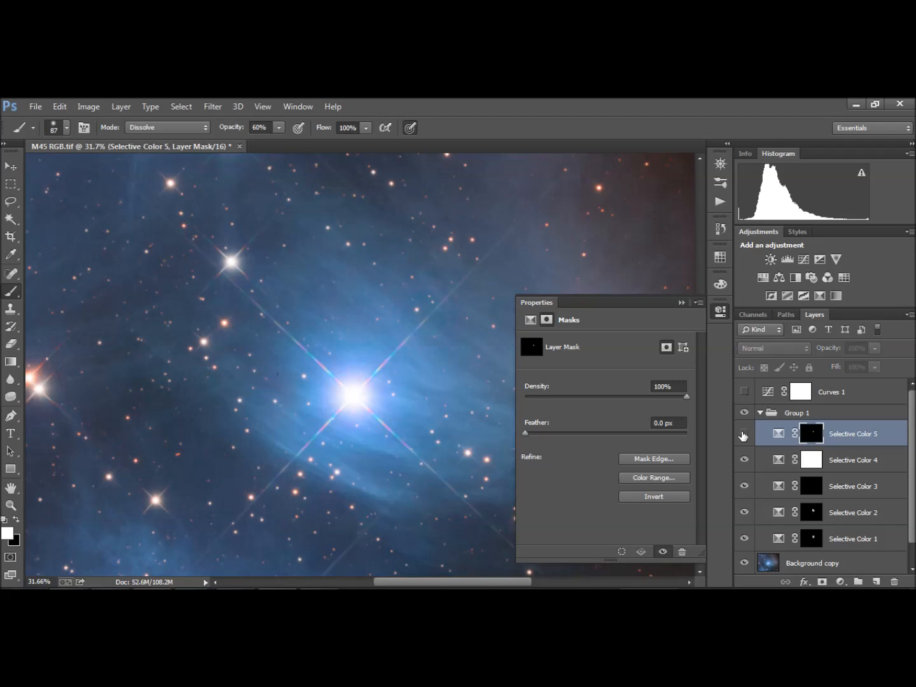
pyautogui.click(744, 433)
pyautogui.click(744, 434)
pyautogui.click(744, 434)
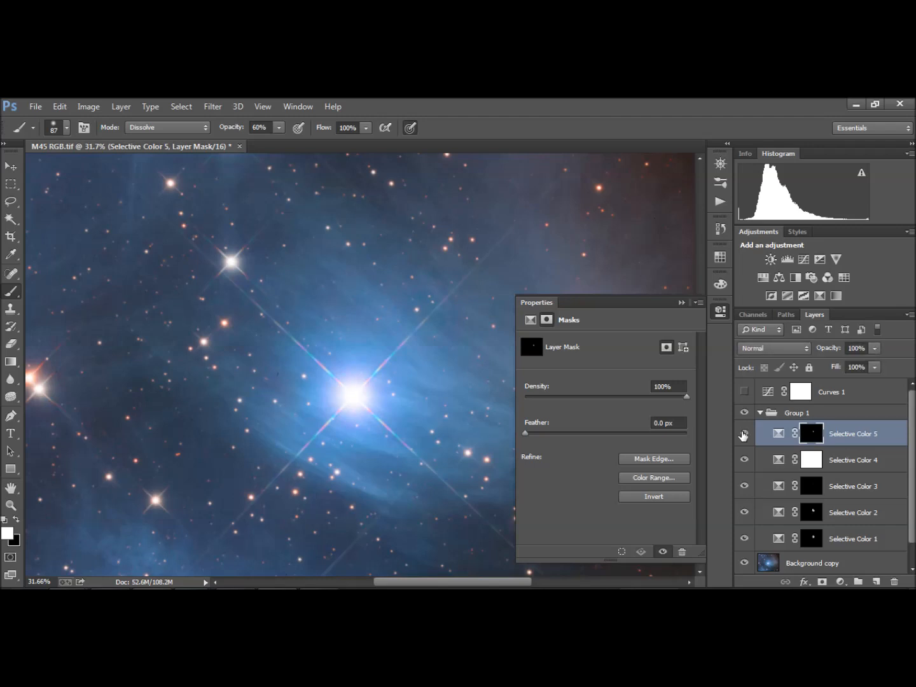
# Inspect the painted Selective Color 5 mask on its own, and show Curves 1 to compare the layer off and on.
pyautogui.keyDown('alt'); pyautogui.click(810, 437); pyautogui.keyUp('alt')
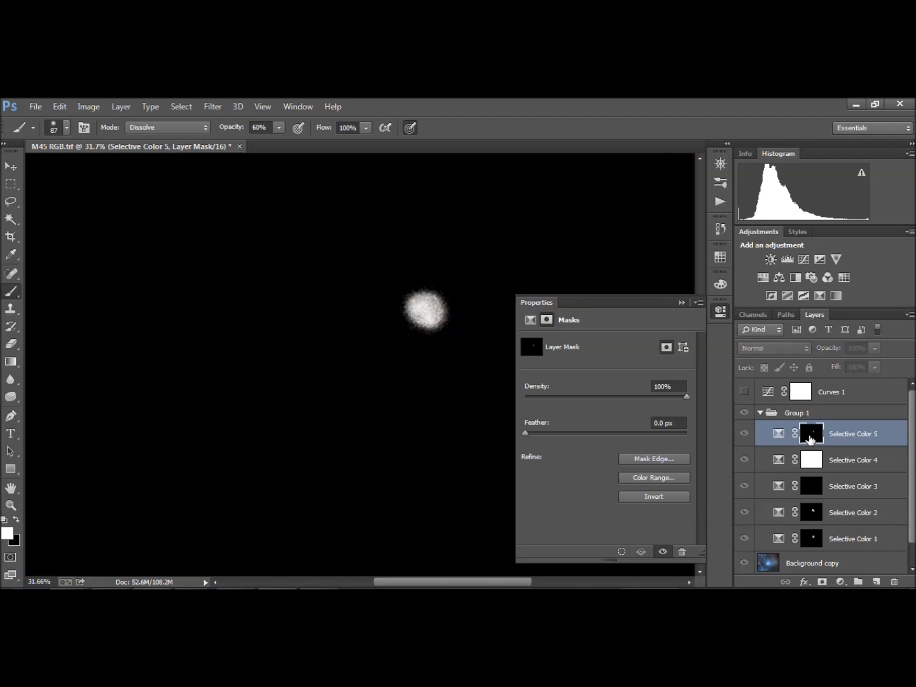
pyautogui.keyDown('alt'); pyautogui.click(810, 436); pyautogui.keyUp('alt')
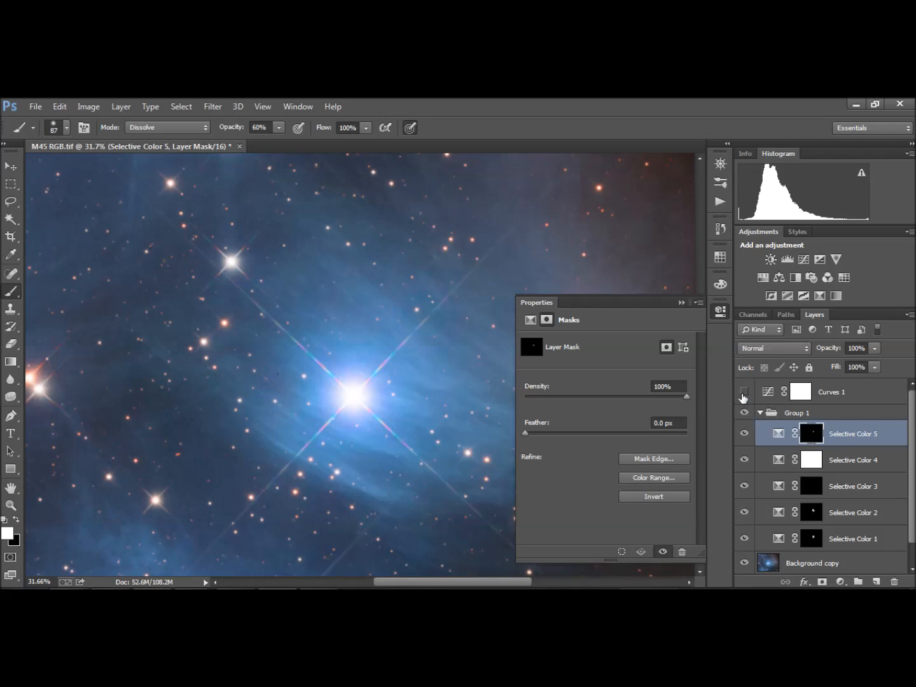
pyautogui.click(744, 393)
pyautogui.click(744, 435)
pyautogui.click(745, 435)
# Set the Blues Cyan of Selective Color 5 to -40 and compare the layer off and on with Curves 1 hidden.
pyautogui.click(777, 434)
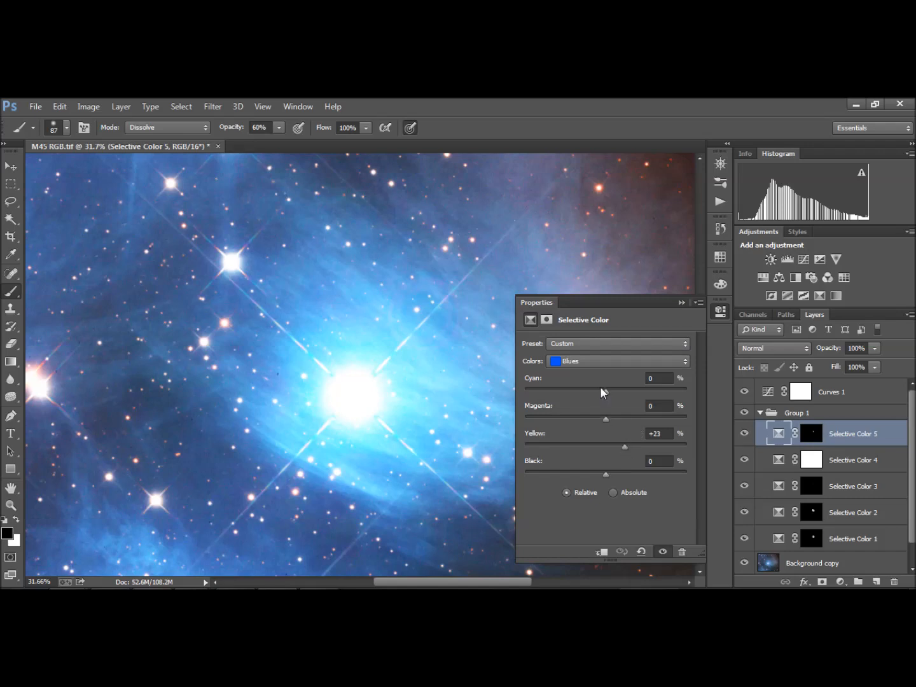
pyautogui.moveTo(607, 390); pyautogui.dragTo(574, 387)
pyautogui.click(744, 391)
pyautogui.click(746, 434)
pyautogui.click(745, 434)
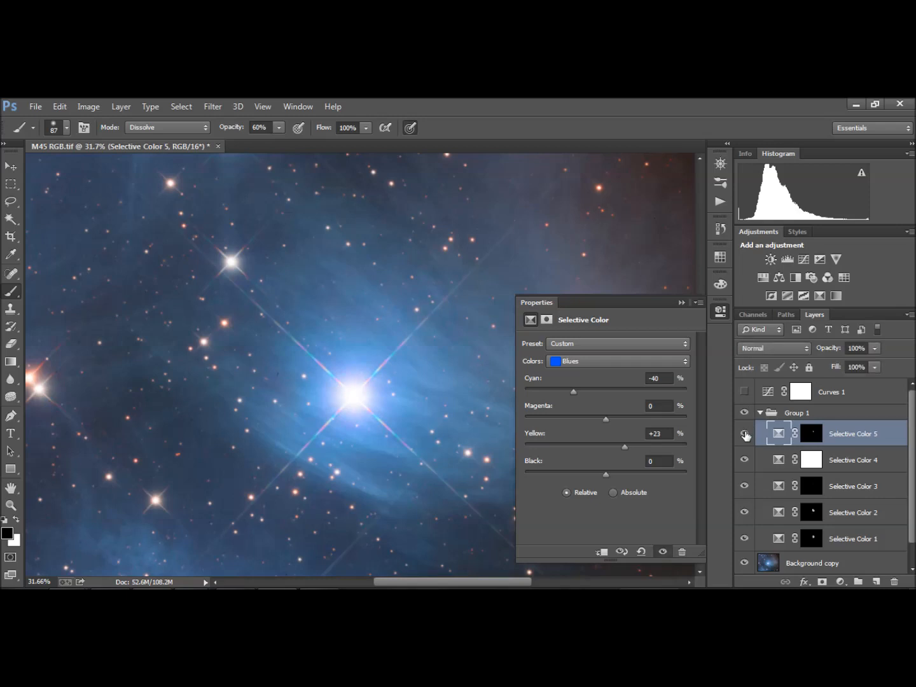
pyautogui.click(746, 434)
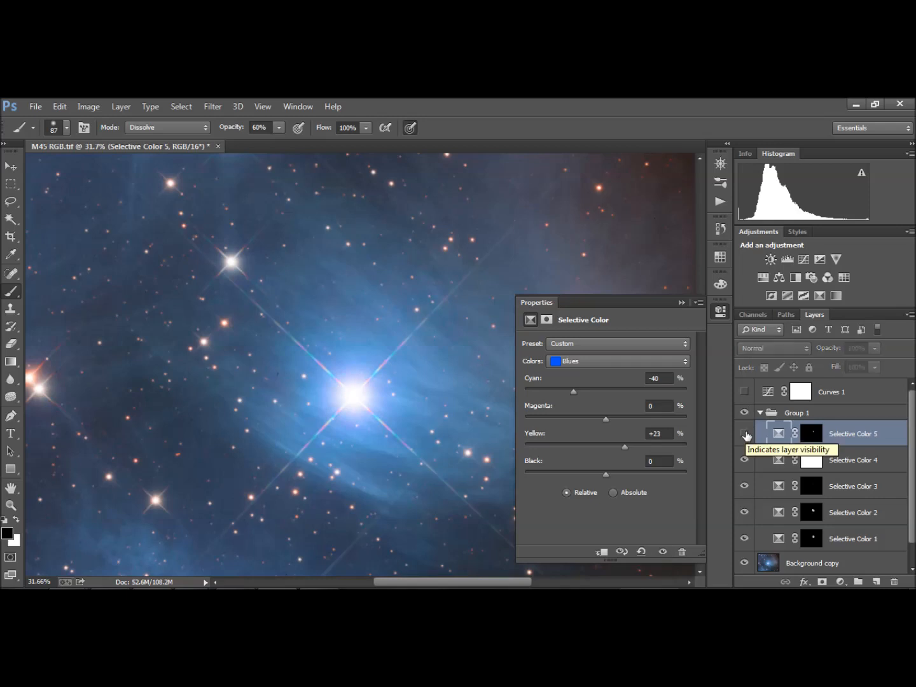
# Show Selective Color 5 again and inspect its mask on its own, with Curves 1 hidden and again with it shown.
pyautogui.click(745, 433)
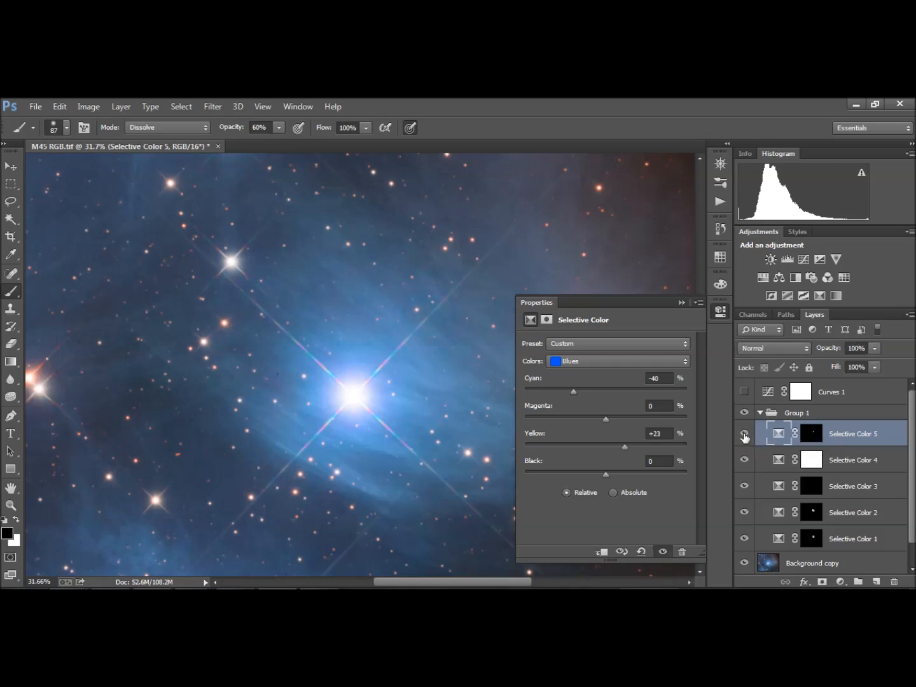
pyautogui.keyDown('alt'); pyautogui.click(810, 439); pyautogui.keyUp('alt')
pyautogui.press('x')
pyautogui.keyDown('alt'); pyautogui.click(810, 438); pyautogui.keyUp('alt')
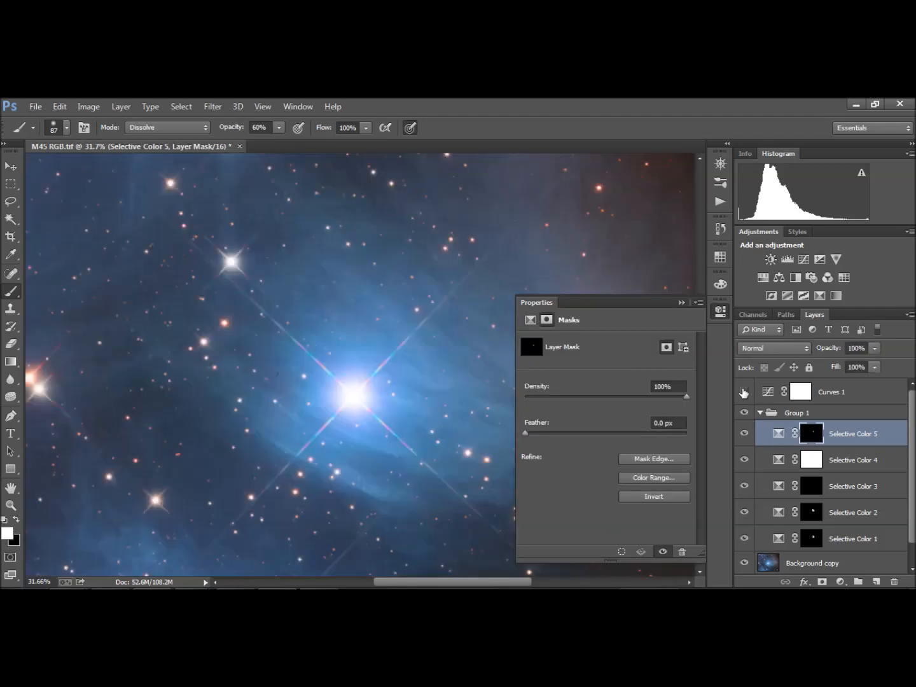
pyautogui.click(744, 392)
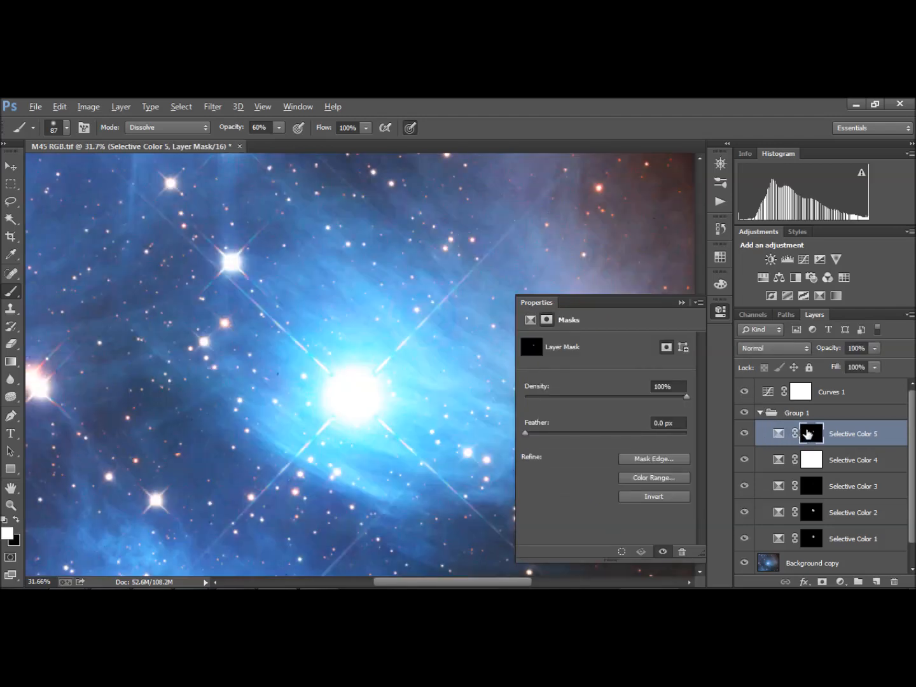
pyautogui.keyDown('alt'); pyautogui.click(808, 434); pyautogui.keyUp('alt')
pyautogui.keyDown('alt'); pyautogui.click(808, 435); pyautogui.keyUp('alt')
pyautogui.click(744, 394)
# Compare the image with and without Group 1, and look at the Selective Color 5 mask inside the group.
pyautogui.click(759, 413)
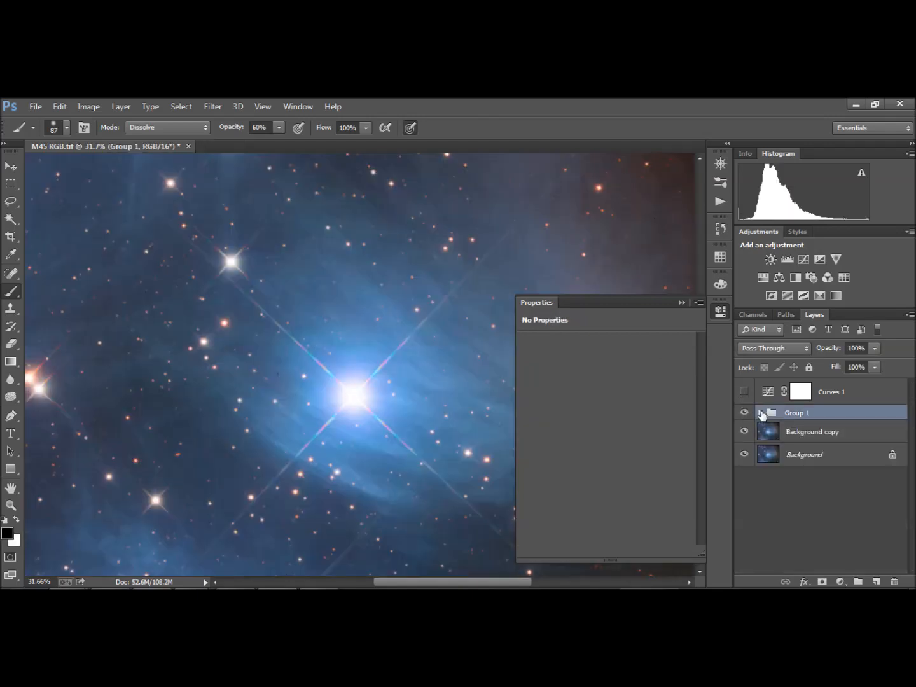
pyautogui.click(745, 414)
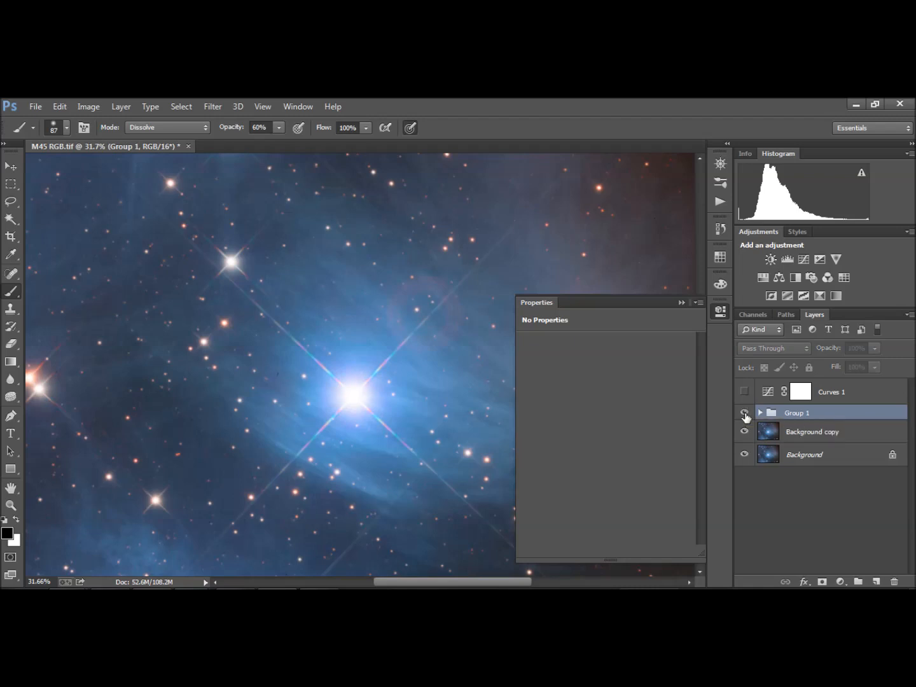
pyautogui.click(745, 414)
pyautogui.click(760, 413)
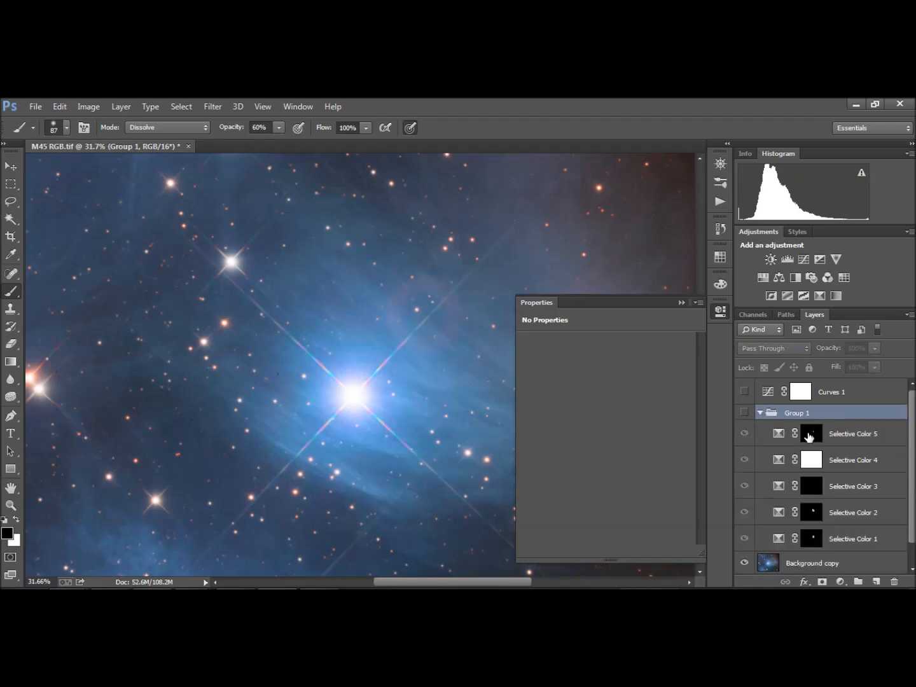
pyautogui.keyDown('alt'); pyautogui.click(809, 436); pyautogui.keyUp('alt')
pyautogui.keyDown('alt'); pyautogui.click(810, 436); pyautogui.keyUp('alt')
pyautogui.press('x')
# Collapse Group 1 and switch the whole group off and on repeatedly to compare the halo correction.
pyautogui.click(759, 413)
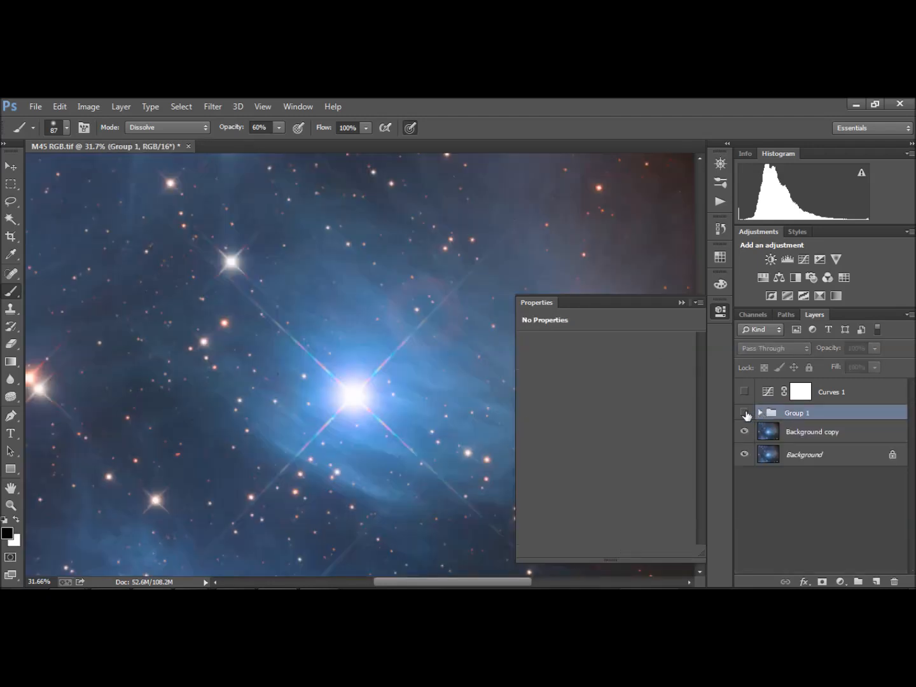
pyautogui.click(745, 414)
pyautogui.click(745, 412)
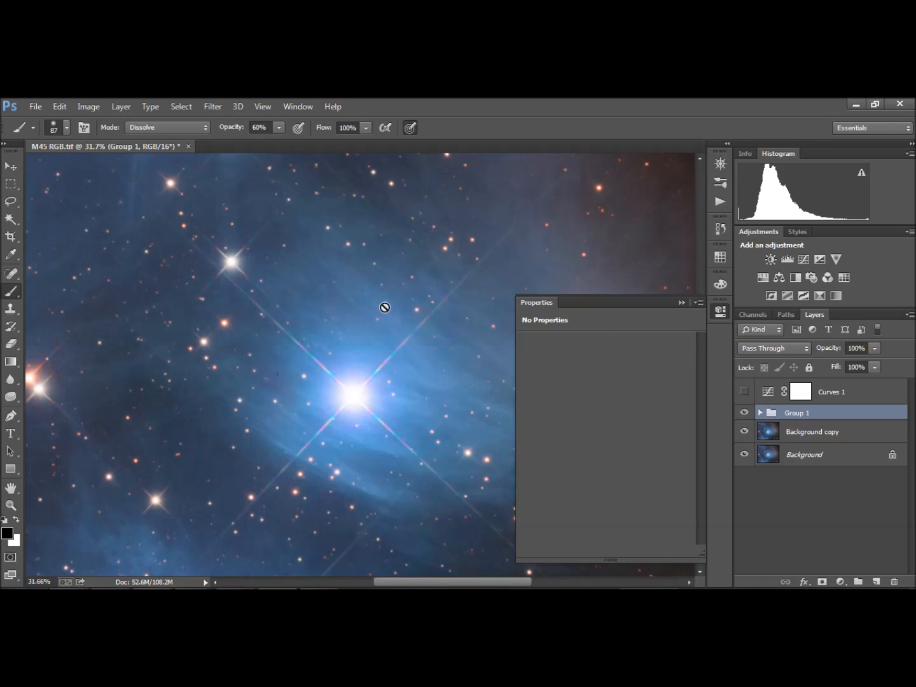
pyautogui.click(744, 413)
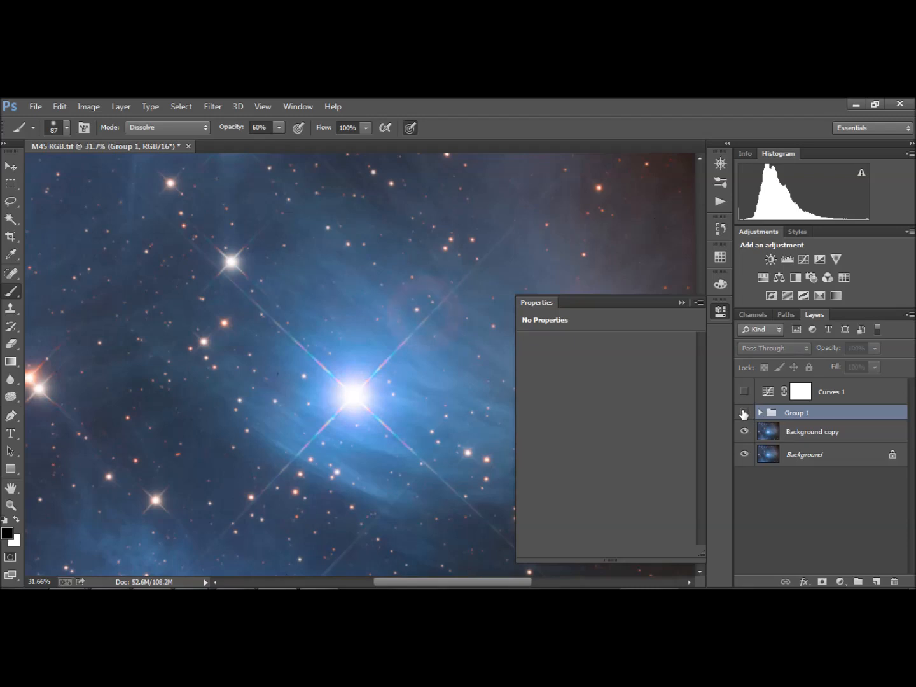
pyautogui.click(744, 413)
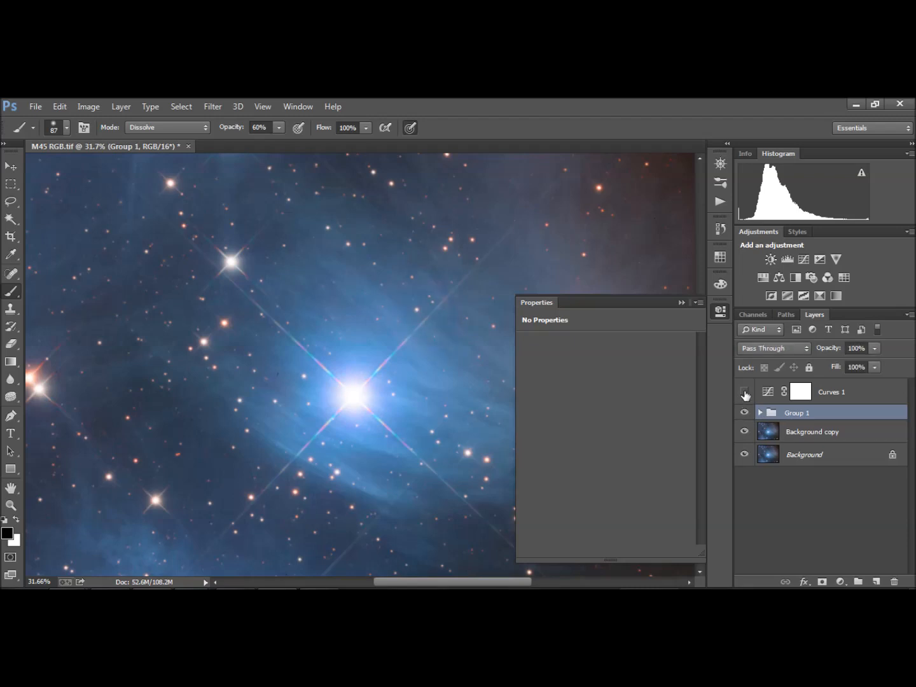
# Stamp all visible layers into a new merged layer above Group 1 and compare it off and on.
pyautogui.click(680, 302)
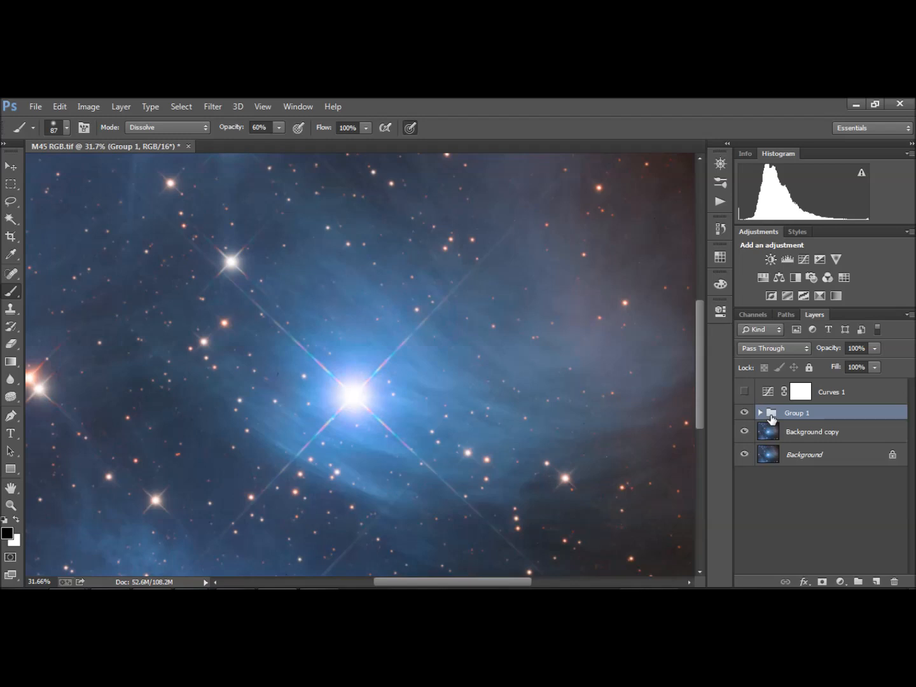
pyautogui.hotkey('ctrl', 'alt', 'shift', 'e')
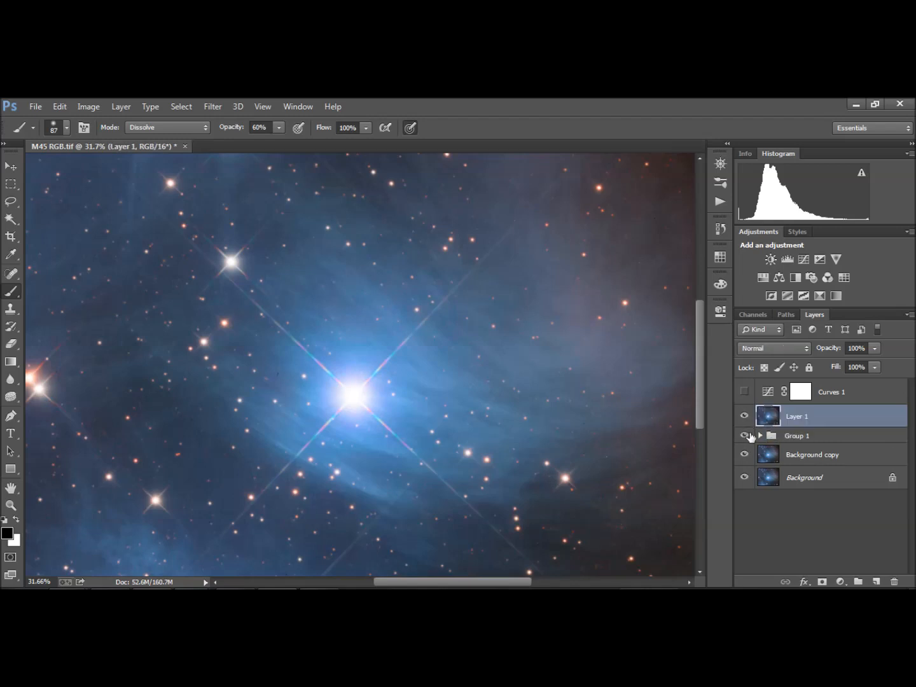
pyautogui.click(745, 416)
pyautogui.click(746, 415)
# Set the Spot Healing Brush size to 37 px and heal the dark speck just beside the bright central star on Layer 1.
pyautogui.click(719, 163)
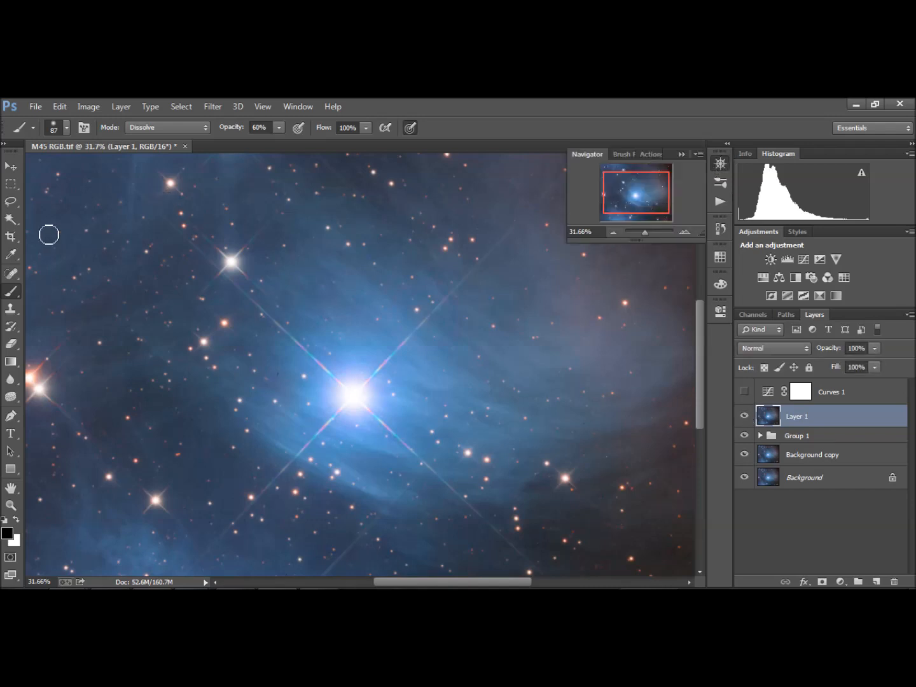
pyautogui.click(12, 275)
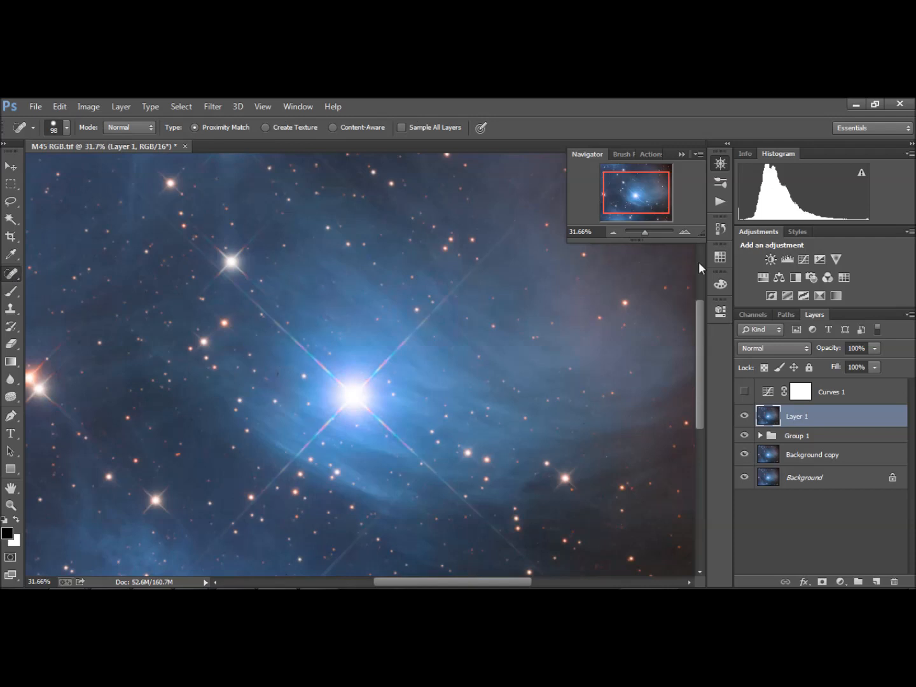
pyautogui.moveTo(625, 193)
pyautogui.mouseDown()
pyautogui.moveTo(622, 147)
pyautogui.moveTo(627, 202)
pyautogui.mouseUp()
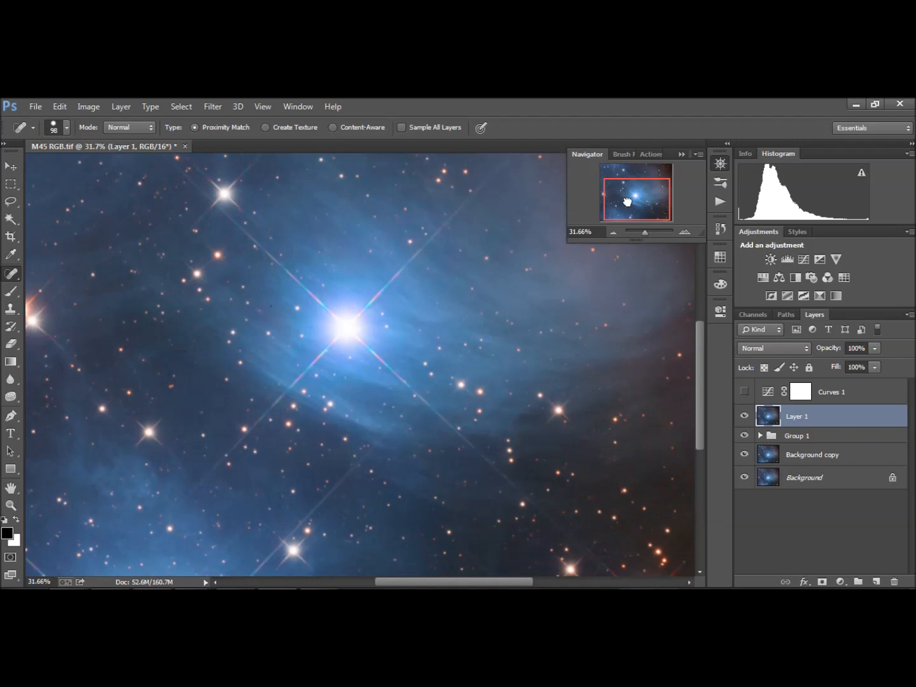
pyautogui.click(66, 125)
pyautogui.moveTo(83, 170); pyautogui.dragTo(27, 167)
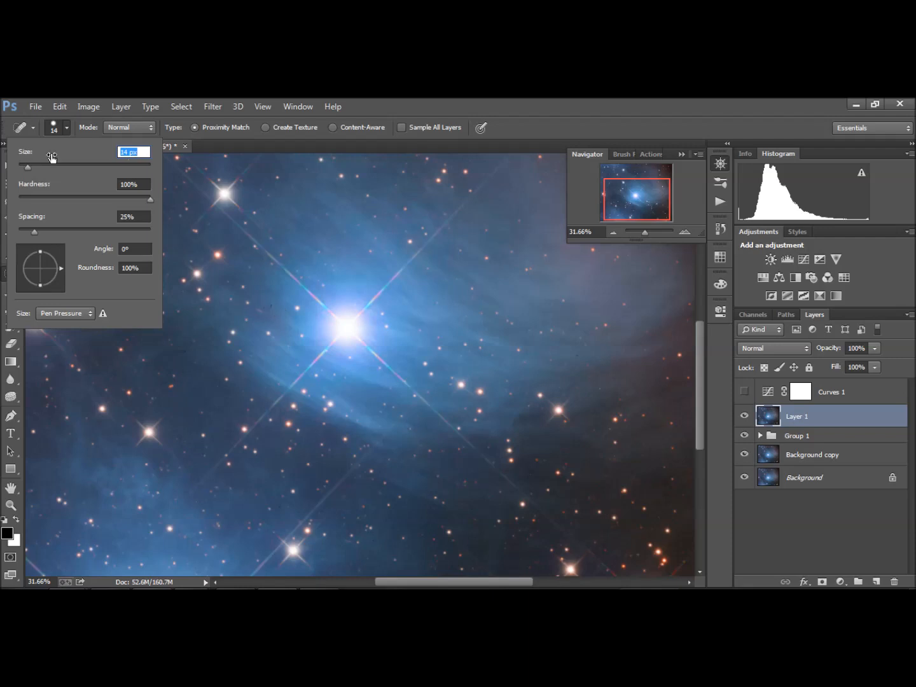
pyautogui.moveTo(27, 164); pyautogui.dragTo(43, 167)
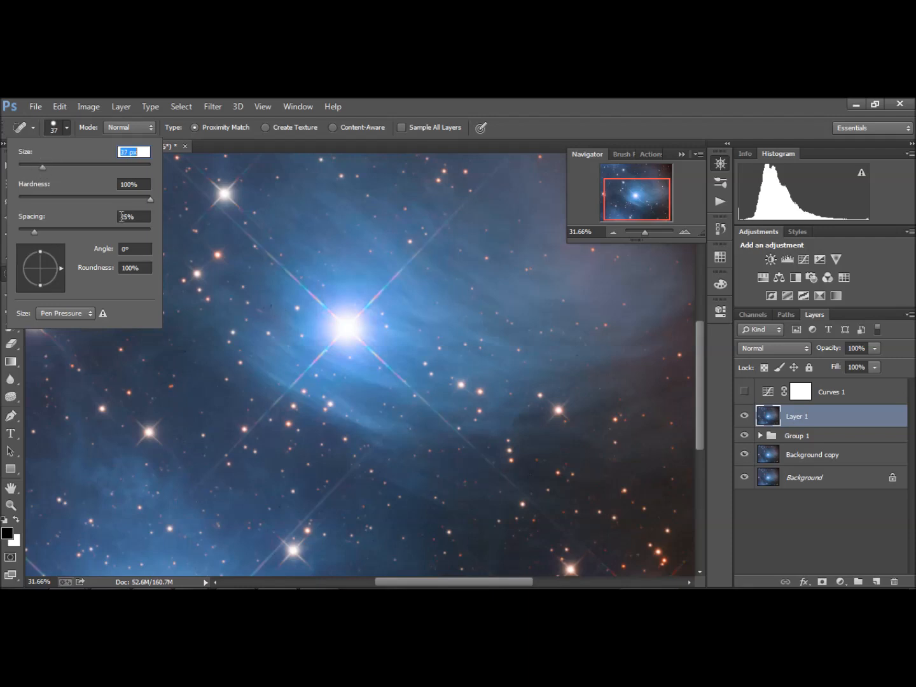
pyautogui.click(278, 312)
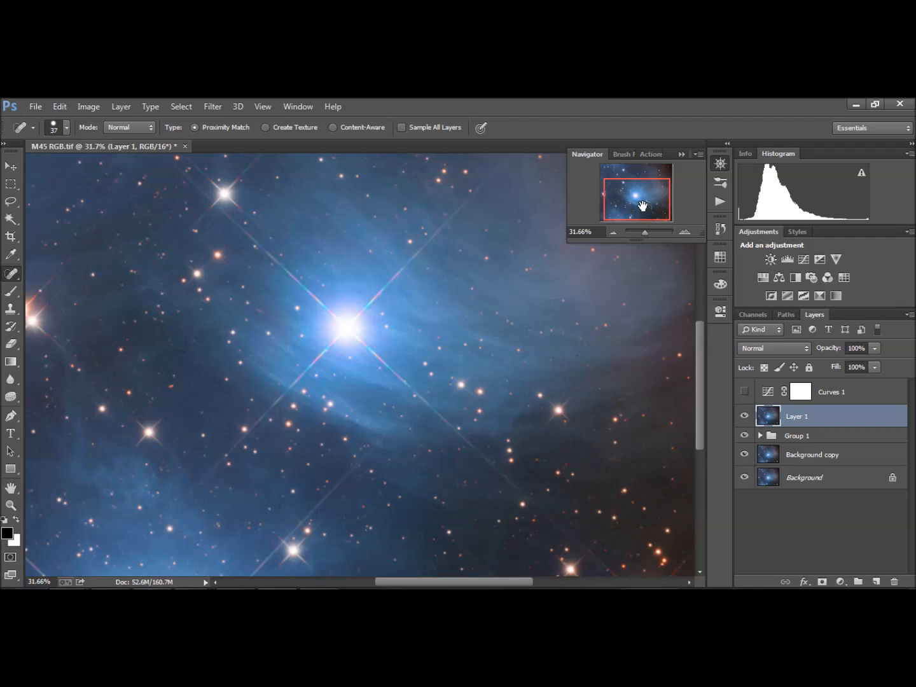
# Reduce the Spot Healing Brush to 30 px and heal the small dark specks below and left of the bright star at 70.47% zoom.
pyautogui.moveTo(643, 206); pyautogui.dragTo(644, 207)
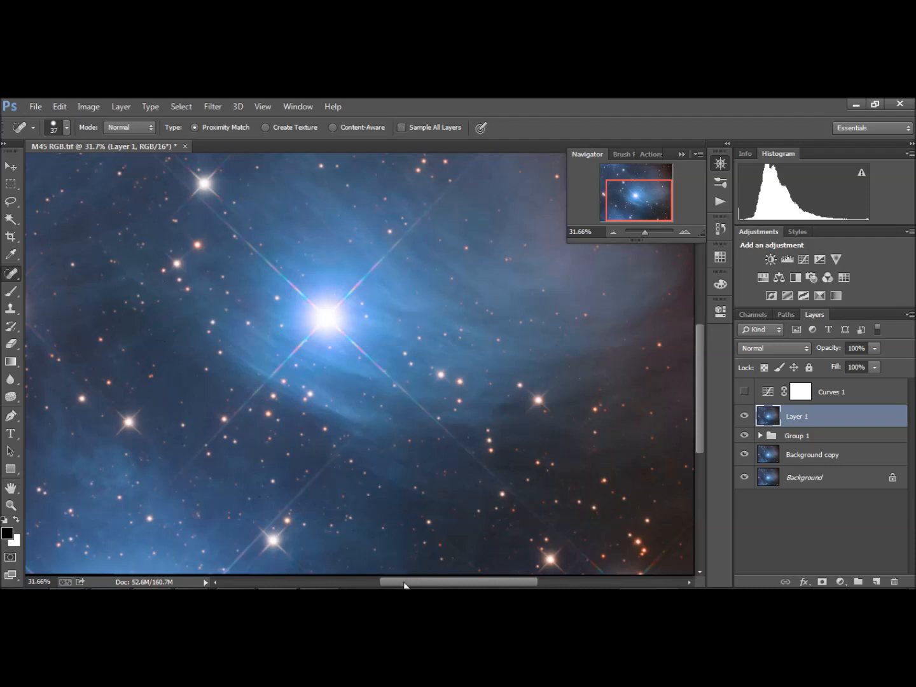
pyautogui.moveTo(404, 584); pyautogui.dragTo(396, 584)
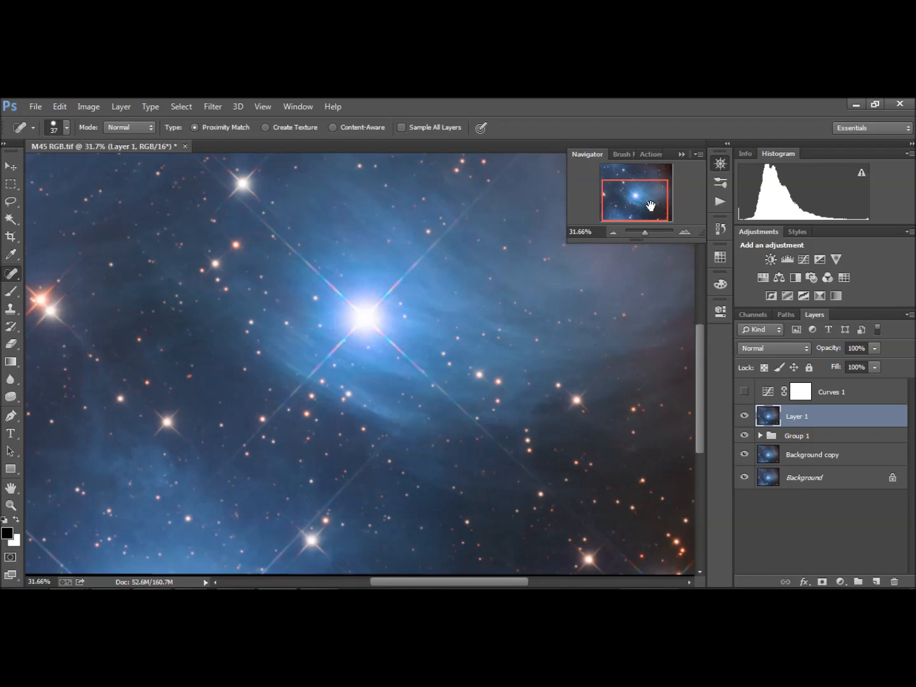
pyautogui.moveTo(649, 204); pyautogui.dragTo(648, 232)
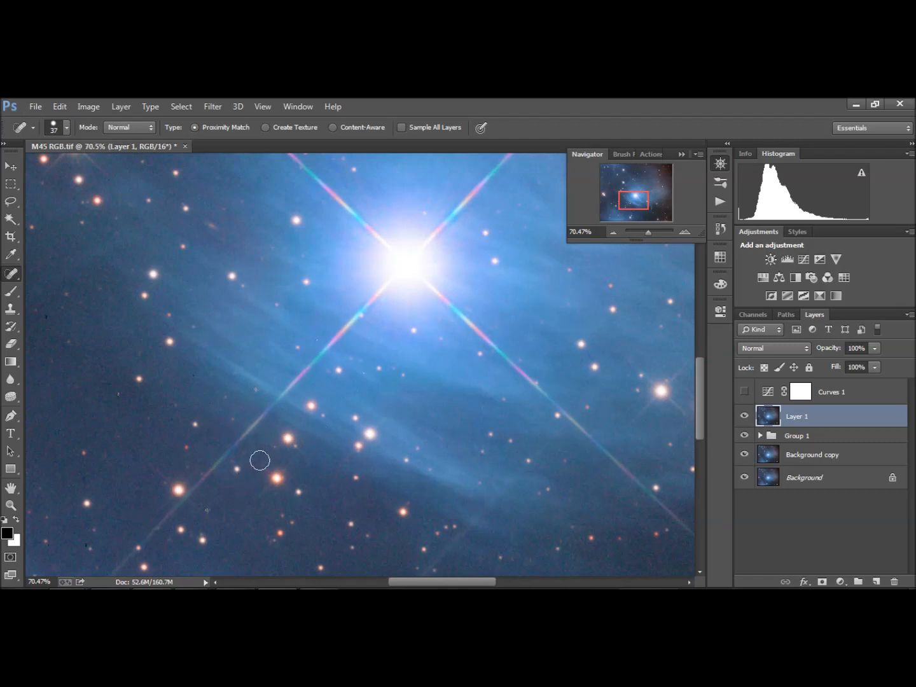
pyautogui.click(65, 132)
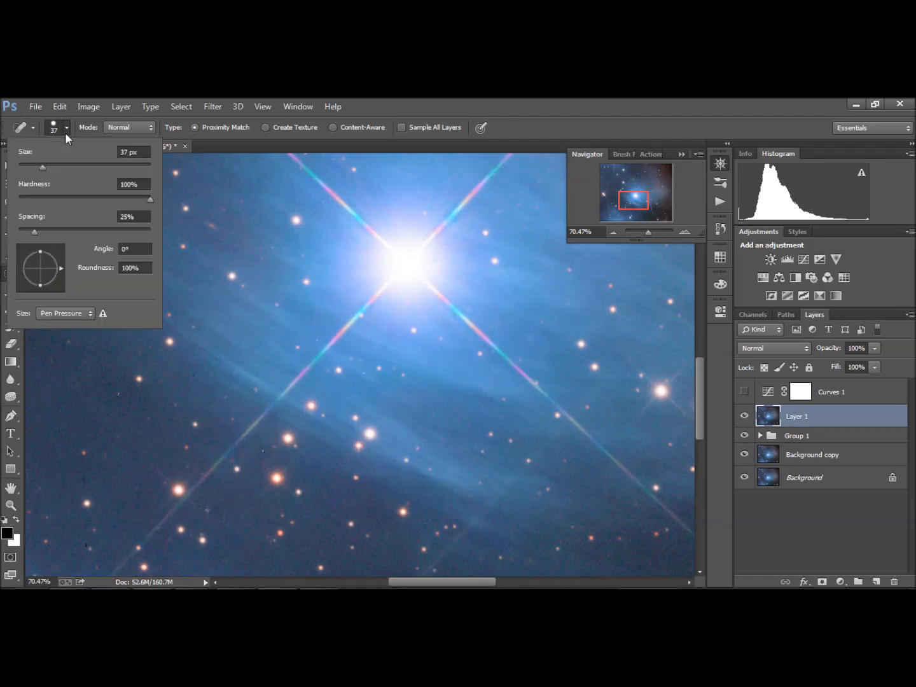
pyautogui.moveTo(43, 167); pyautogui.dragTo(37, 167)
pyautogui.click(121, 396)
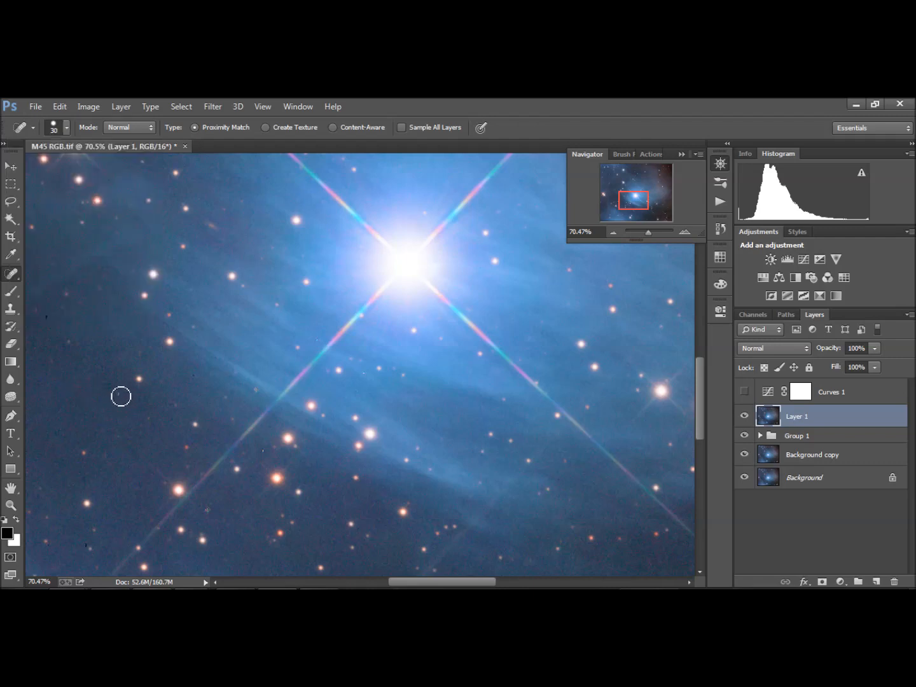
pyautogui.click(198, 380)
# Set the Spot Healing Brush size to 16 px and heal the dark speck in the image's lower-left area.
pyautogui.moveTo(638, 196); pyautogui.dragTo(617, 211)
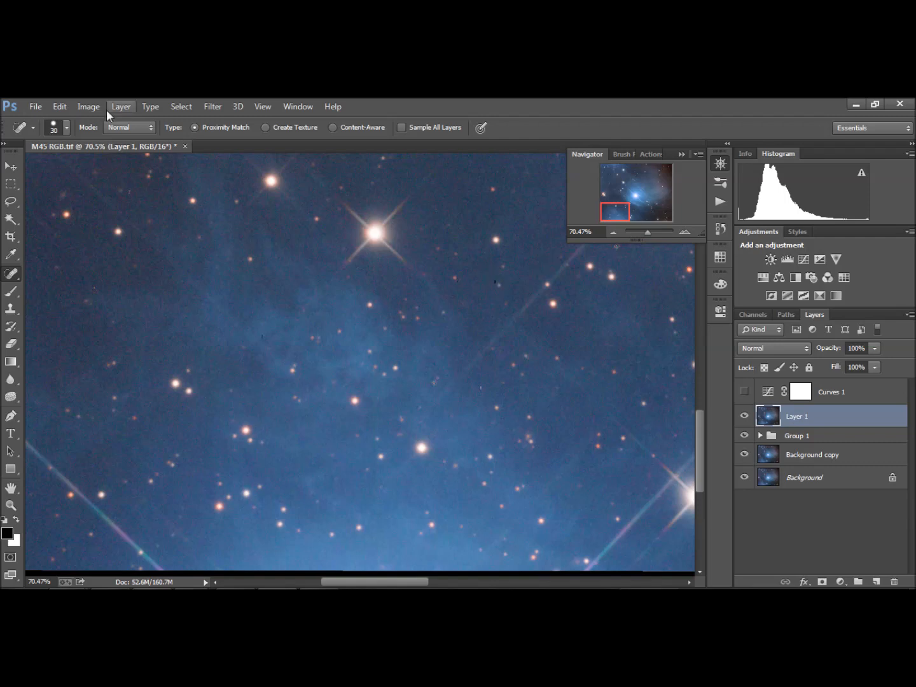
pyautogui.click(66, 128)
pyautogui.moveTo(38, 166); pyautogui.dragTo(29, 166)
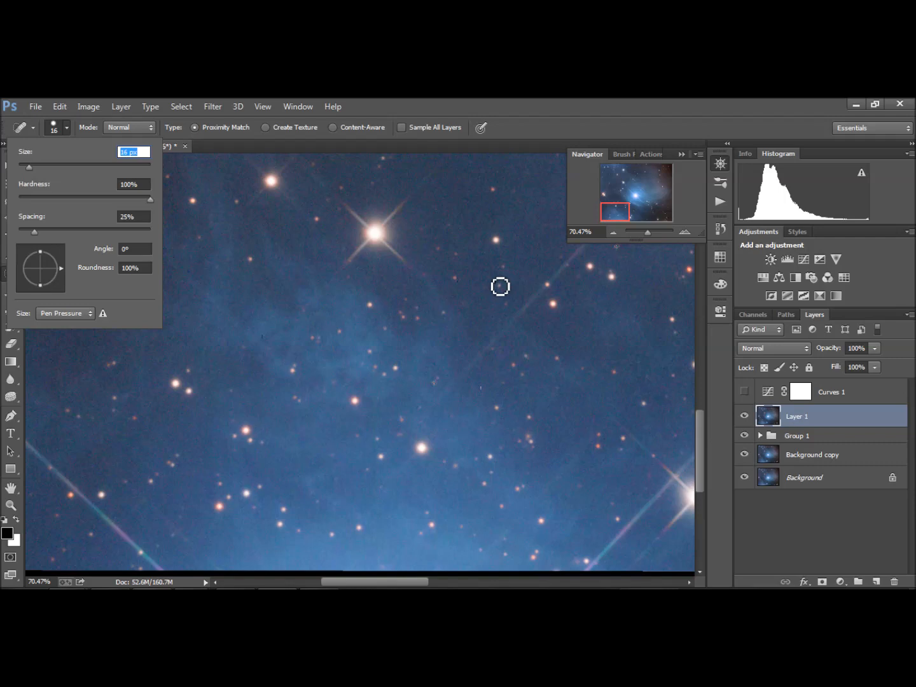
pyautogui.click(500, 287)
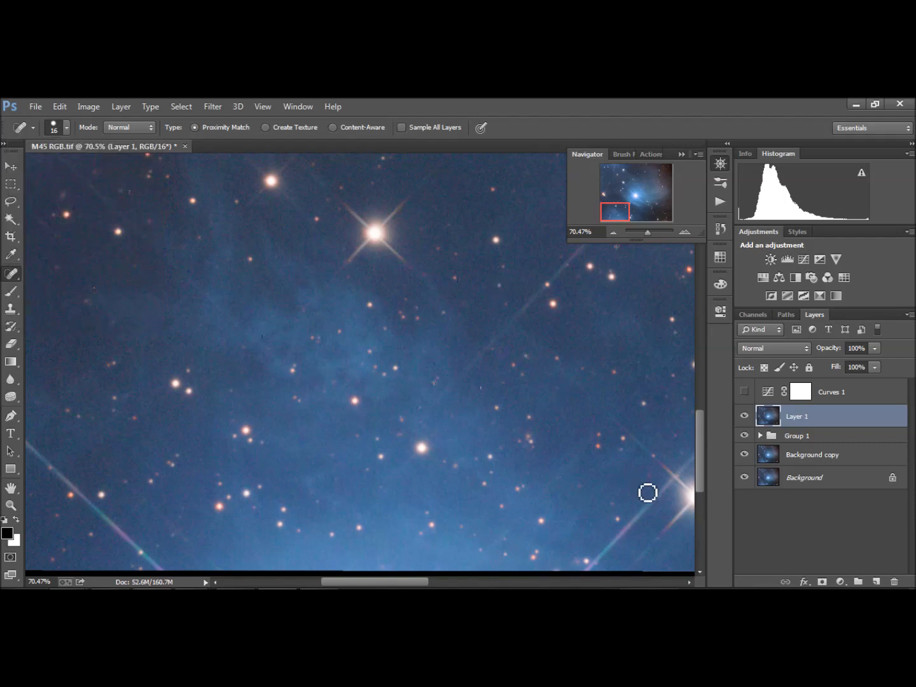
pyautogui.click(707, 601)
pyautogui.click(165, 276)
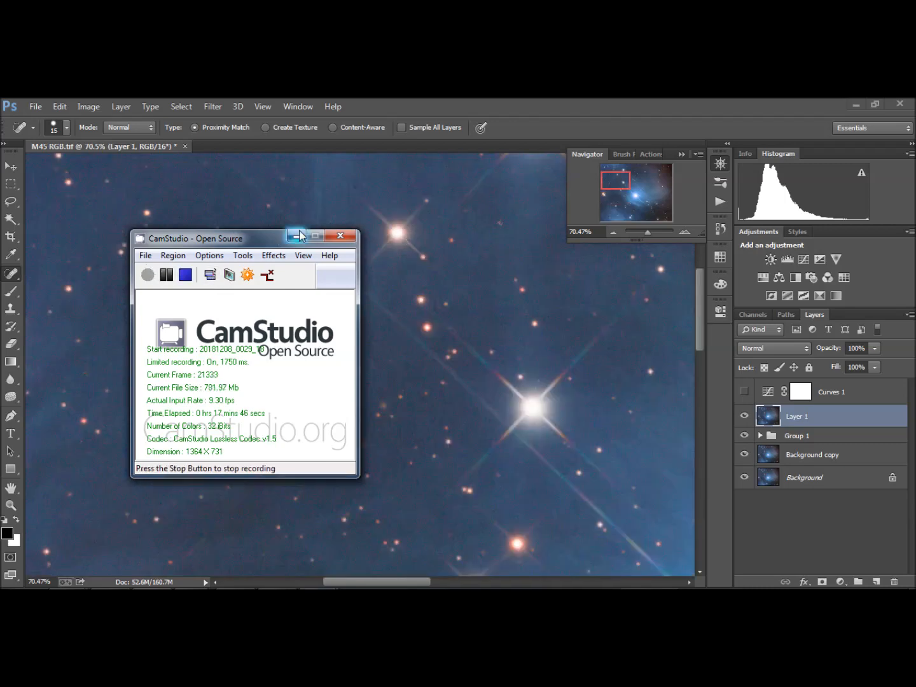
pyautogui.click(297, 236)
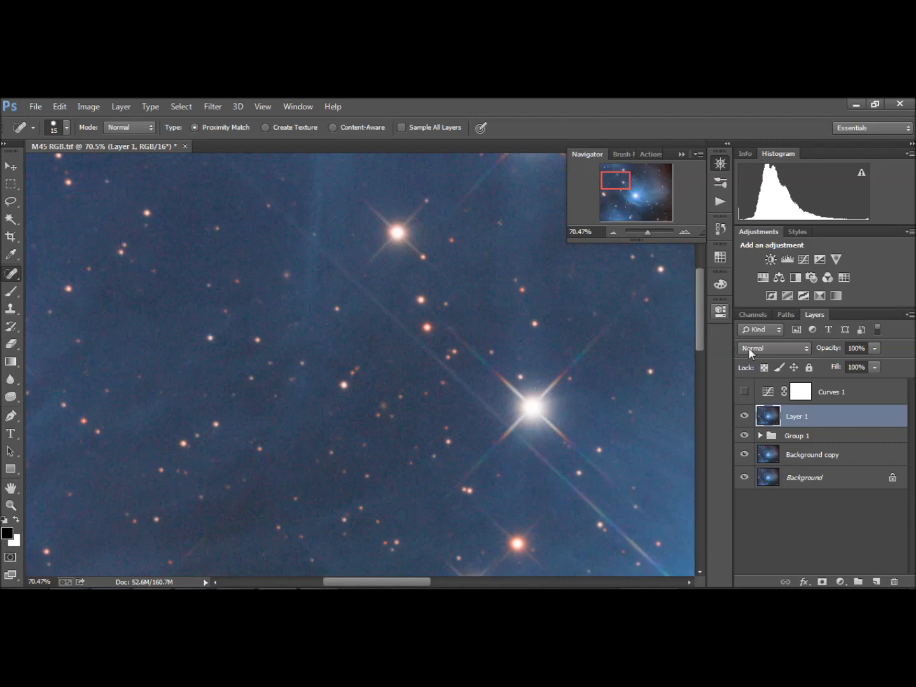
# Compare the healed Layer 1 off and on in the upper-left and lower-right areas of the image.
pyautogui.click(744, 416)
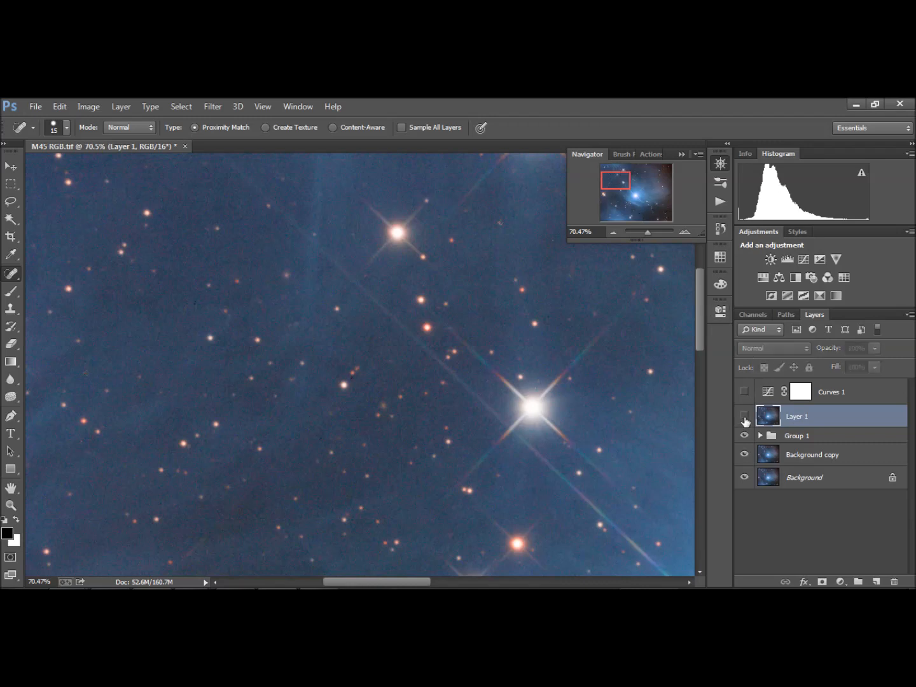
pyautogui.click(745, 417)
pyautogui.moveTo(622, 185); pyautogui.dragTo(699, 260)
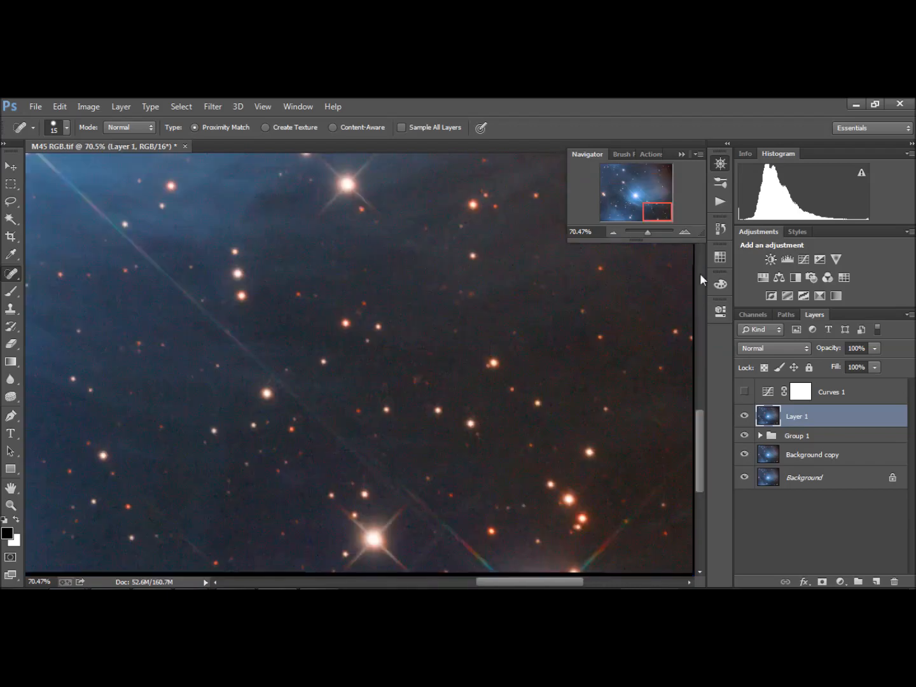
pyautogui.click(746, 416)
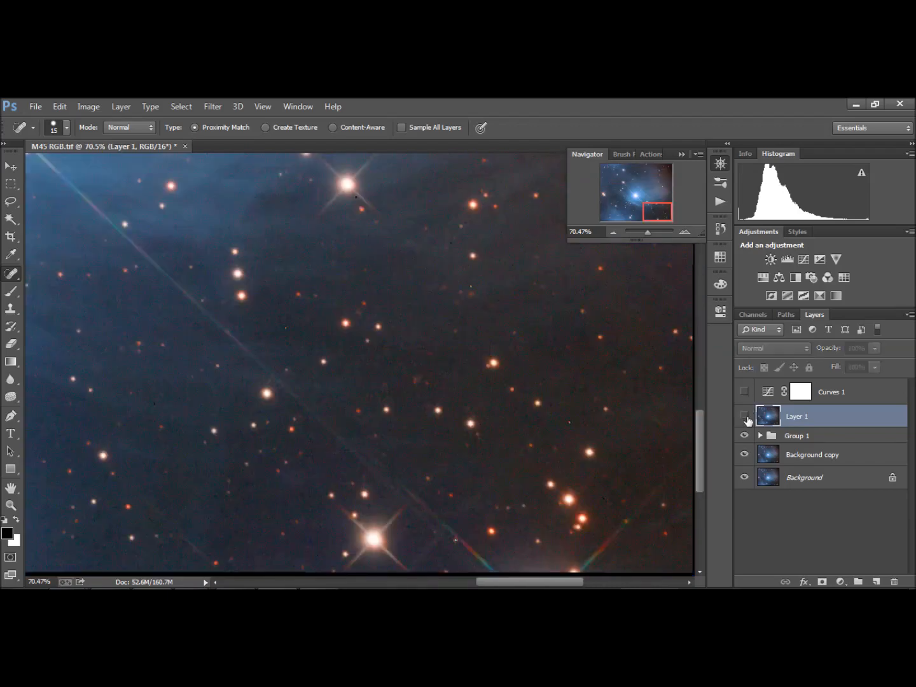
pyautogui.click(745, 416)
pyautogui.click(746, 416)
pyautogui.click(745, 416)
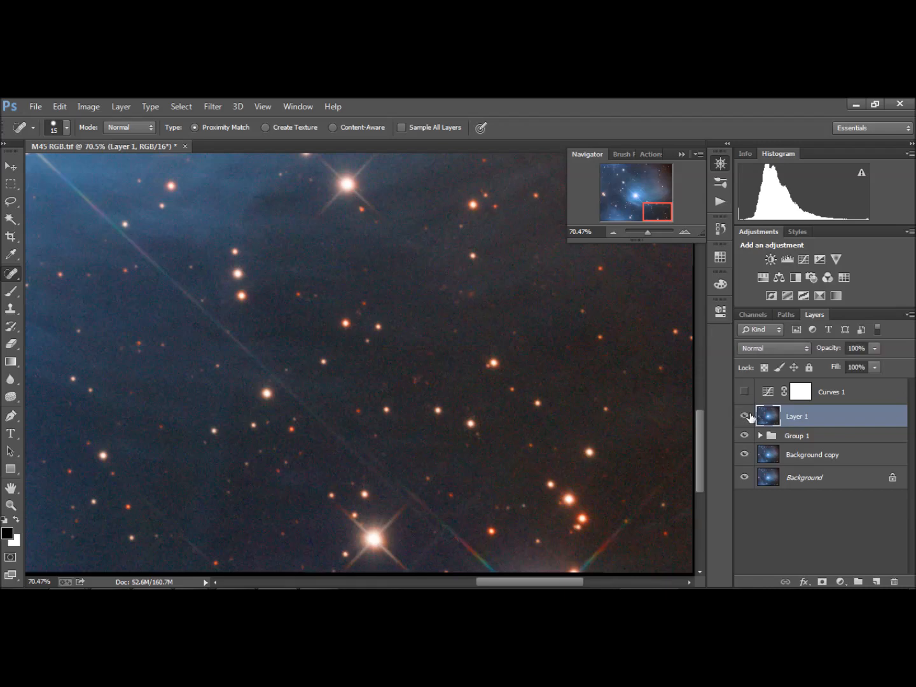
# Add a Levels adjustment layer above the healed Layer 1, with the image's upper-right corner in view.
pyautogui.moveTo(665, 209); pyautogui.dragTo(664, 154)
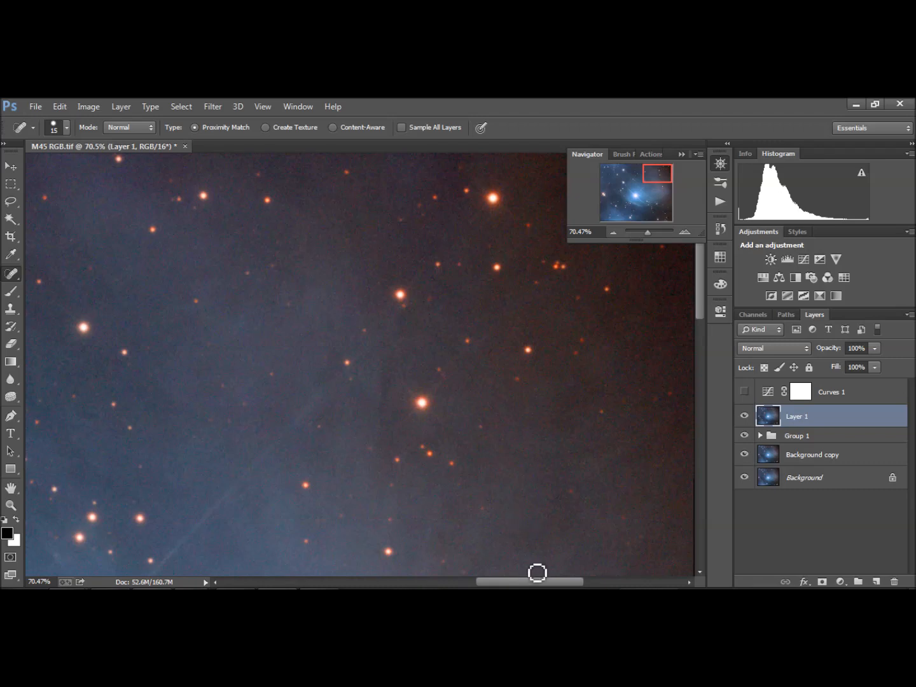
pyautogui.moveTo(531, 583); pyautogui.dragTo(561, 584)
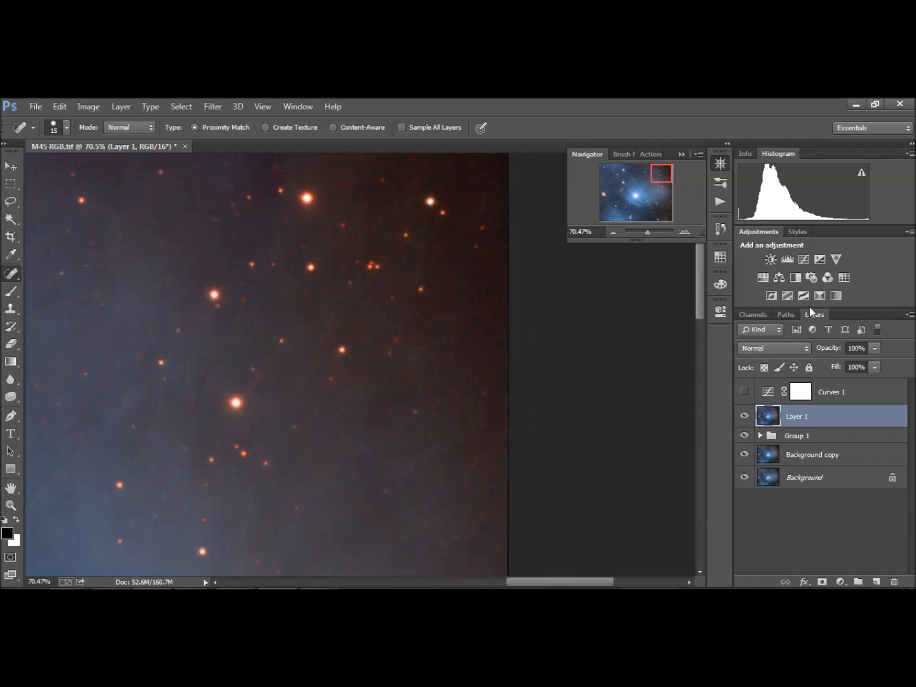
pyautogui.click(788, 259)
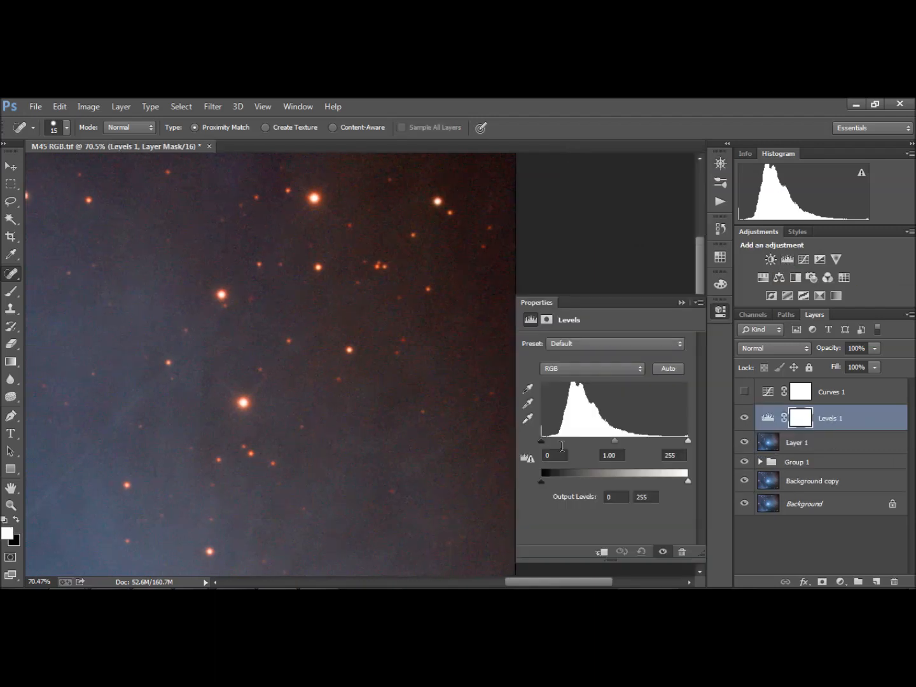
# Raise the Levels 1 output shadow level to 10.
pyautogui.click(563, 455)
pyautogui.click(618, 497)
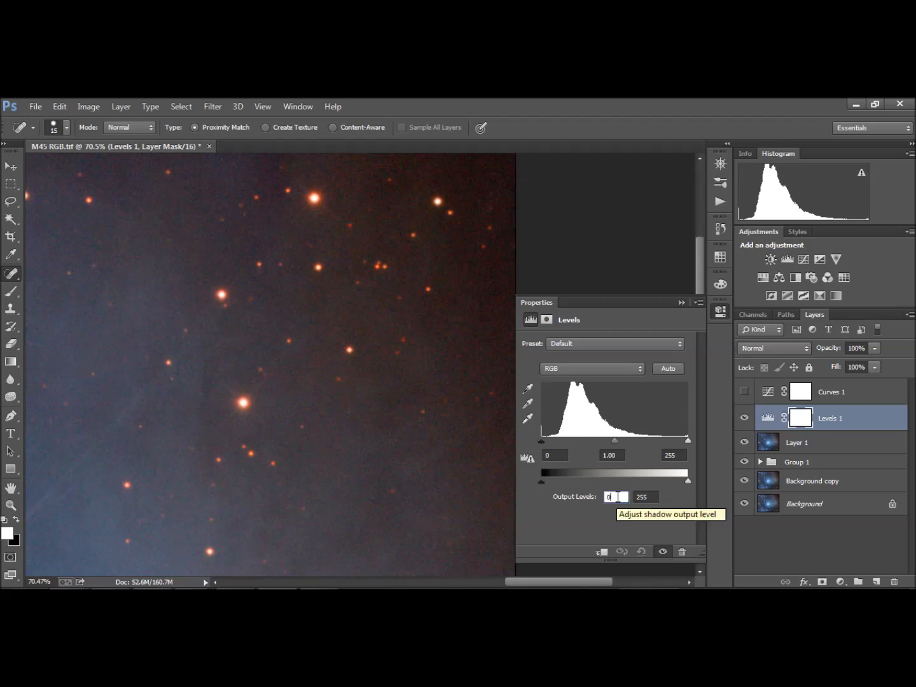
pyautogui.press('Up')
pyautogui.press('Up')
pyautogui.press('Up')
pyautogui.press('Up')
pyautogui.press('Up')
pyautogui.press('Up')
pyautogui.press('Up')
pyautogui.press('Up')
pyautogui.press('Up')
pyautogui.press('Up')
# Raise the Levels 1 input black level to 18 and check the adjustment off and on.
pyautogui.click(553, 455)
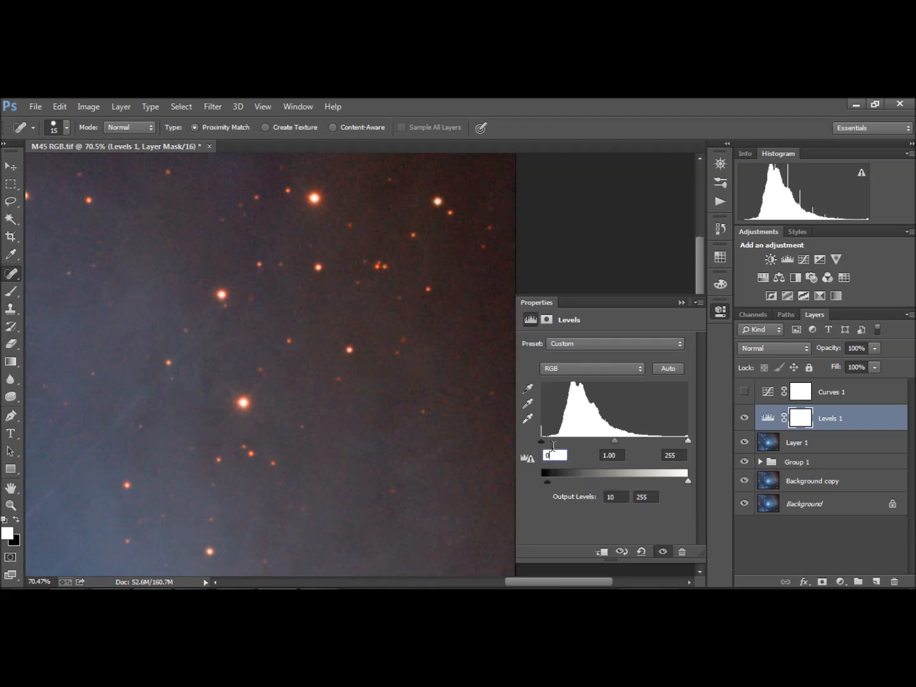
pyautogui.press('Up')
pyautogui.press('Up')
pyautogui.press('Up')
pyautogui.press('Up')
pyautogui.press('Up')
pyautogui.press('Up')
pyautogui.press('Up')
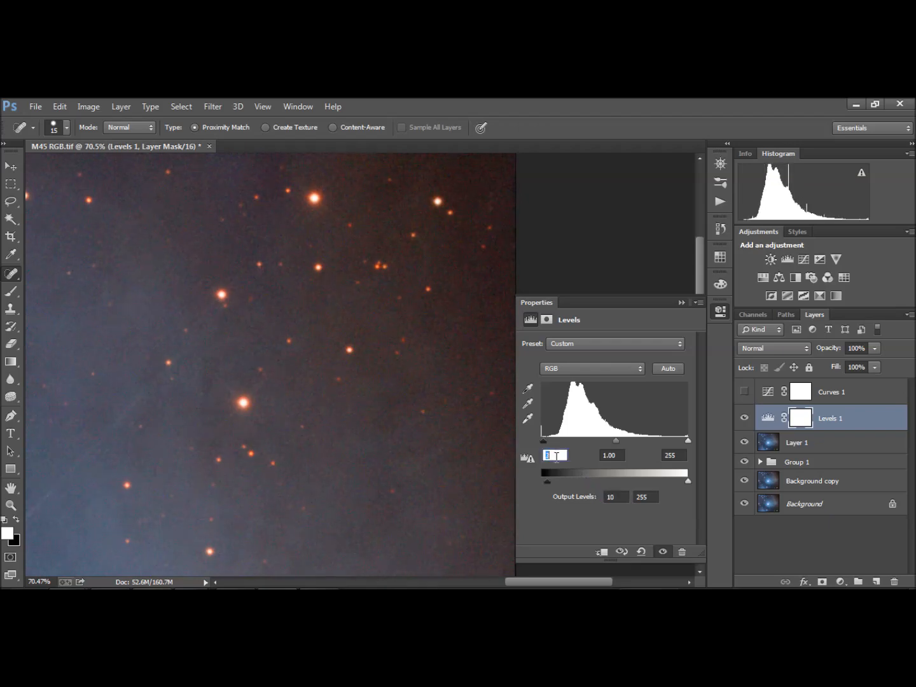
pyautogui.press('Up')
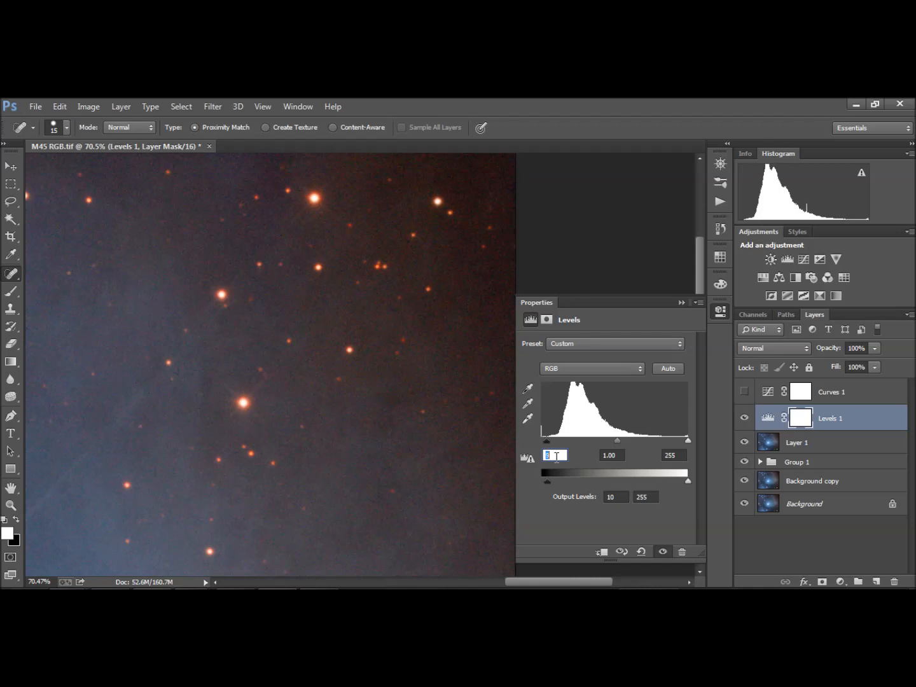
pyautogui.press('Up')
pyautogui.press('Up')
pyautogui.click(661, 556)
pyautogui.click(662, 555)
pyautogui.press('Return')
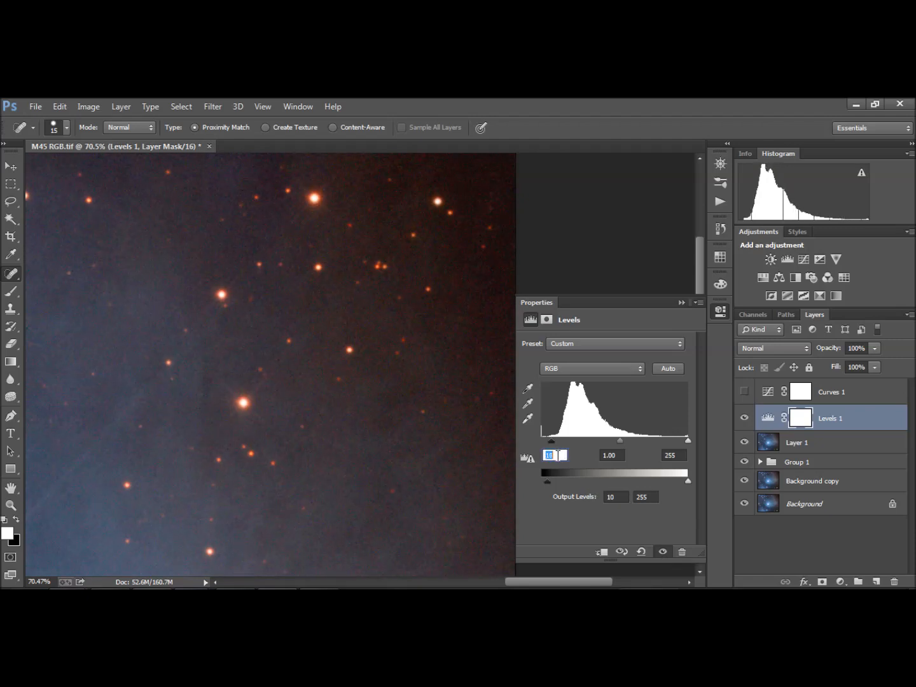
pyautogui.press('Down')
# Raise the Levels 1 output shadow level to 18 and check the adjustment's effect on the image.
pyautogui.click(613, 496)
pyautogui.press('Up')
pyautogui.press('Up')
pyautogui.press('Up')
pyautogui.press('Up')
pyautogui.press('Up')
pyautogui.press('Up')
pyautogui.press('Up')
pyautogui.press('Up')
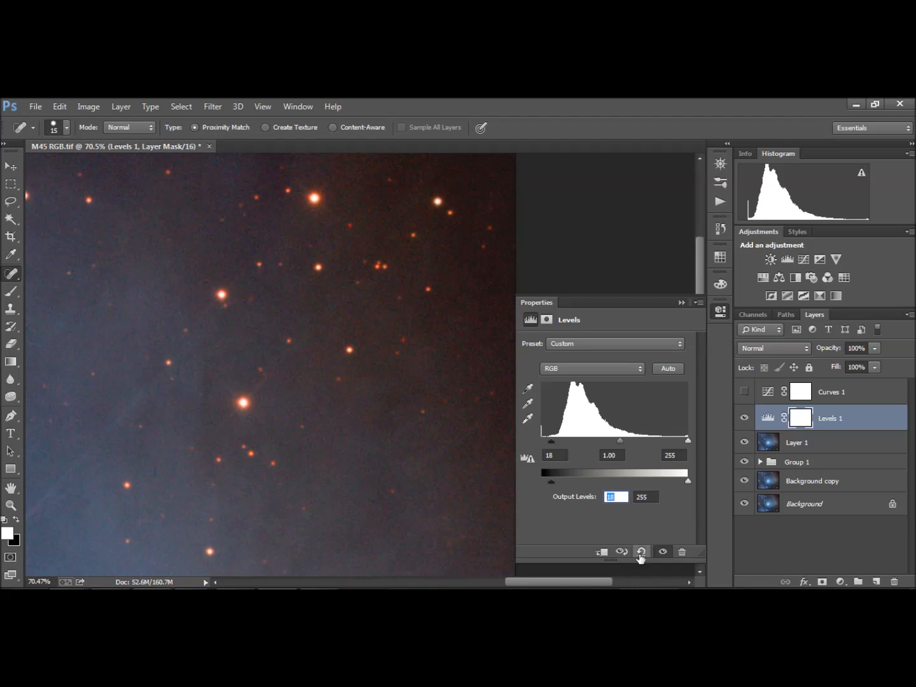
pyautogui.click(663, 553)
# Raise the Levels 1 input black and output shadow levels slightly further and compare the adjustment off and on.
pyautogui.click(561, 455)
pyautogui.press('Up')
pyautogui.click(621, 497)
pyautogui.press('Up')
pyautogui.click(663, 551)
pyautogui.click(663, 552)
# Compare the Levels 1 layer off and on in the image's lower-right and upper-right areas.
pyautogui.click(720, 163)
pyautogui.moveTo(657, 184); pyautogui.dragTo(672, 220)
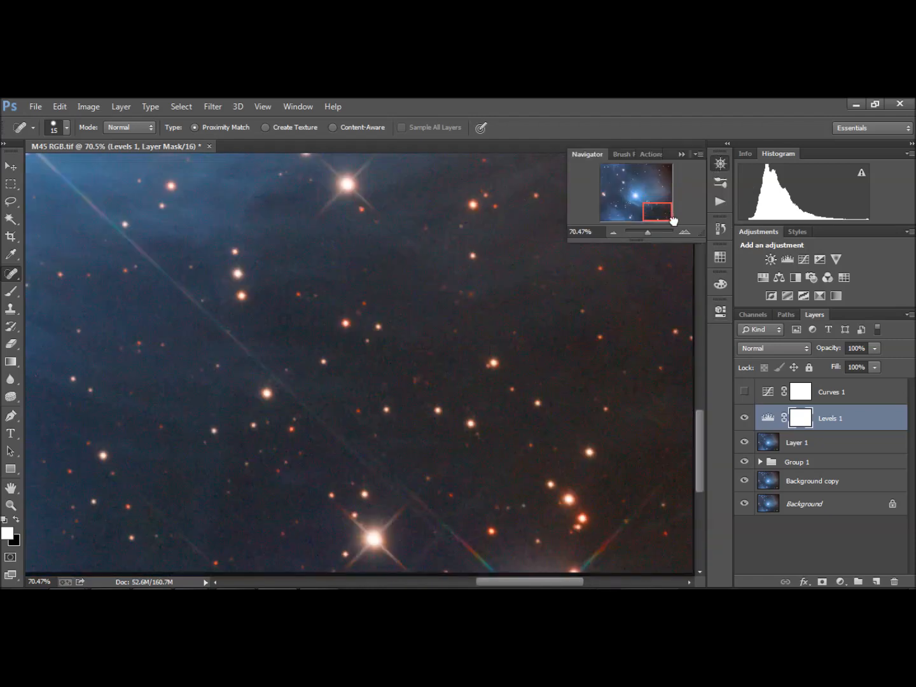
pyautogui.click(745, 418)
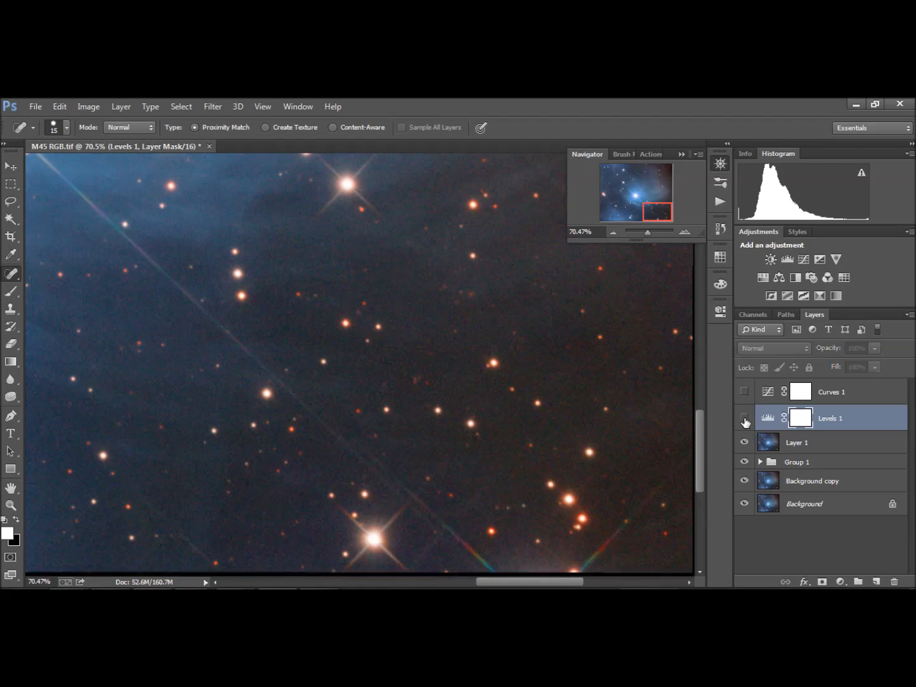
pyautogui.click(744, 419)
pyautogui.click(745, 419)
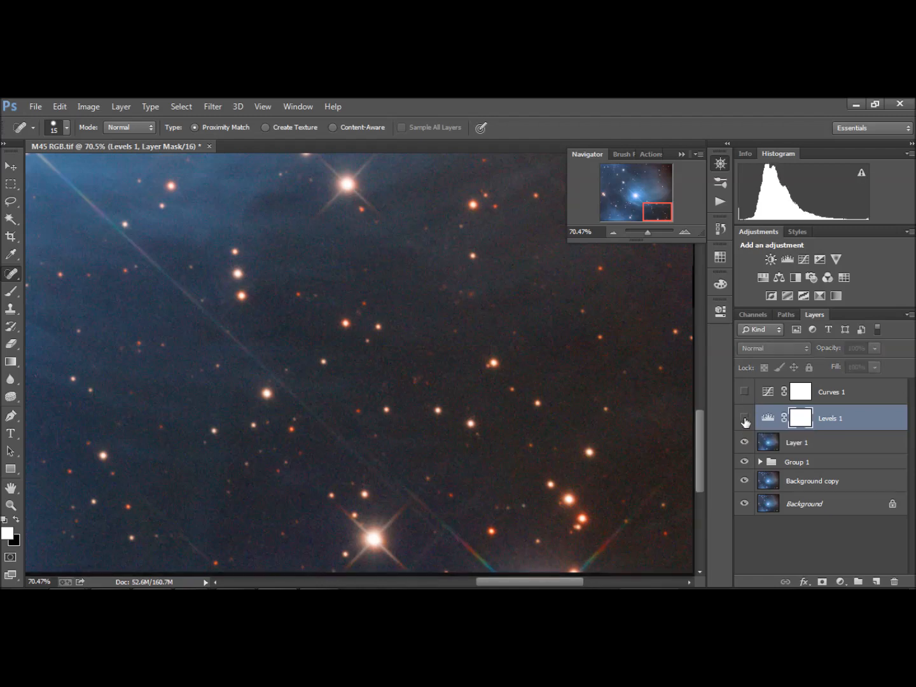
pyautogui.click(744, 419)
pyautogui.moveTo(661, 211); pyautogui.dragTo(713, 164)
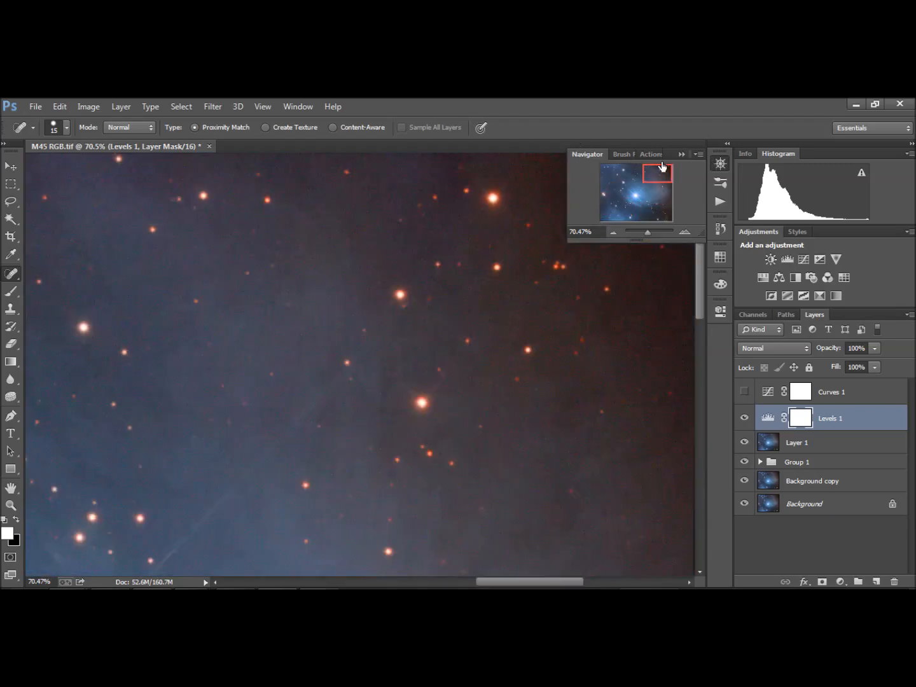
pyautogui.click(679, 152)
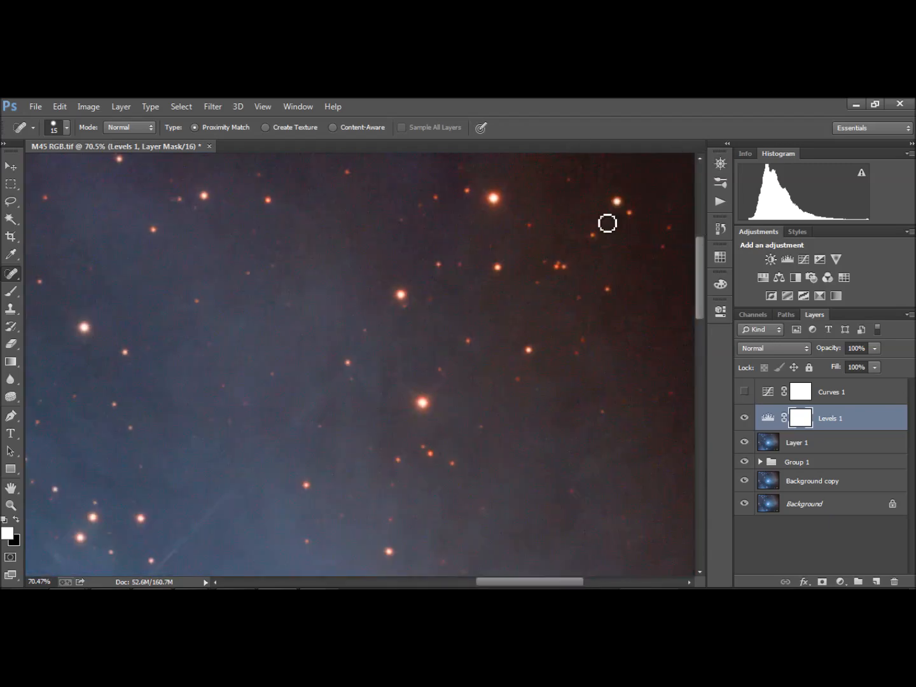
pyautogui.click(745, 418)
pyautogui.click(744, 418)
# View the image at 25.92% and compare Levels 1, Layer 1 and Group 1 off and on, then Levels 1 alone.
pyautogui.click(719, 164)
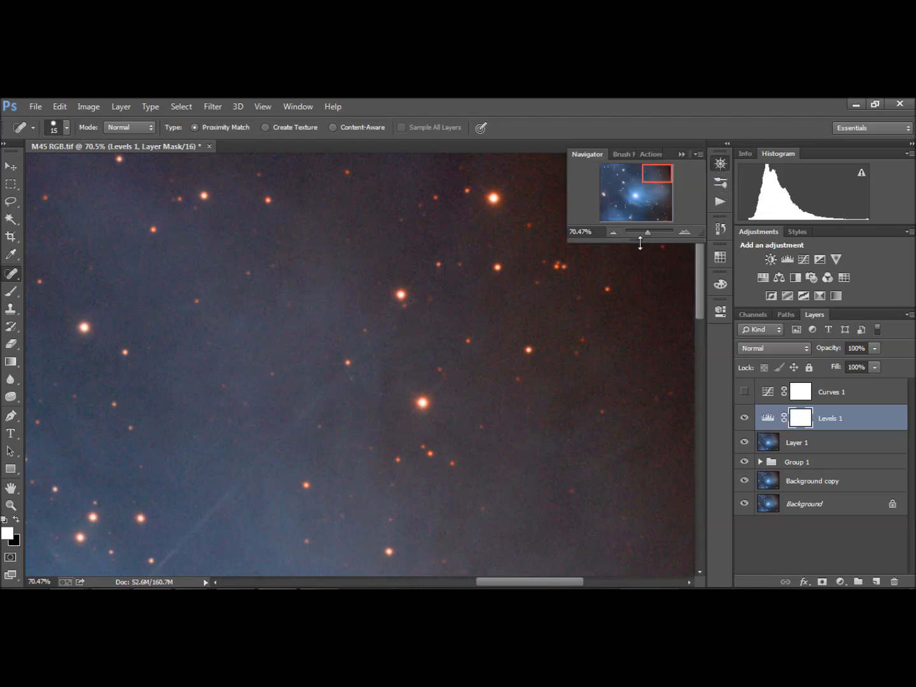
pyautogui.moveTo(648, 230); pyautogui.dragTo(645, 234)
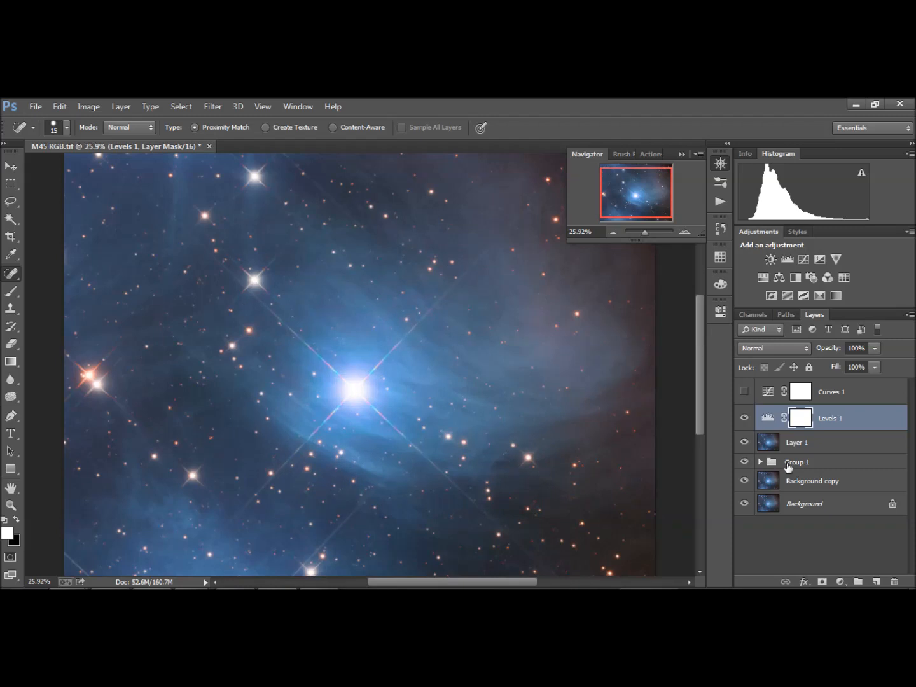
pyautogui.moveTo(752, 422); pyautogui.dragTo(746, 466)
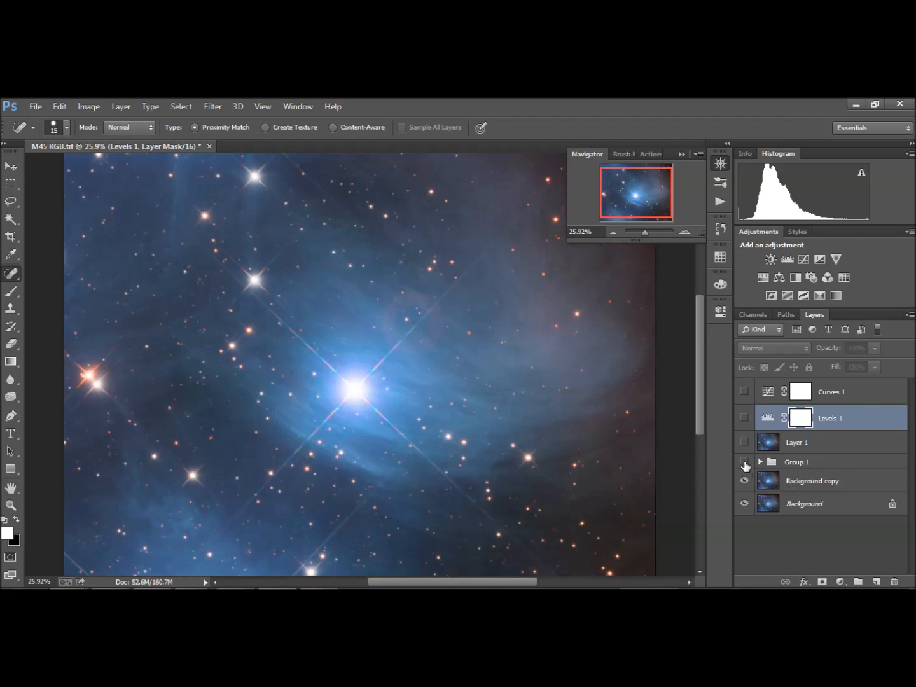
pyautogui.click(744, 462)
pyautogui.click(743, 419)
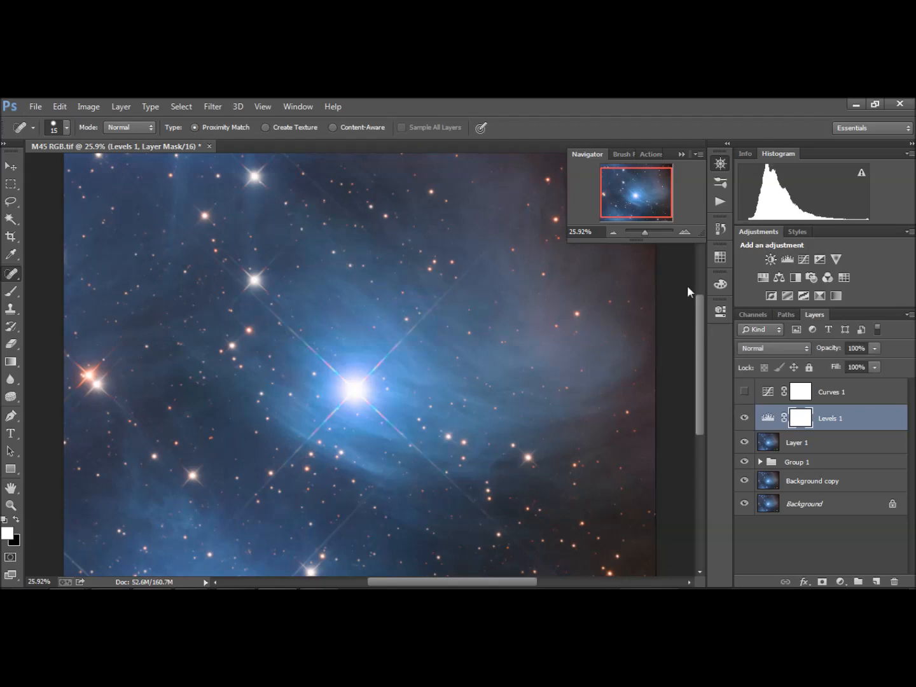
pyautogui.click(682, 155)
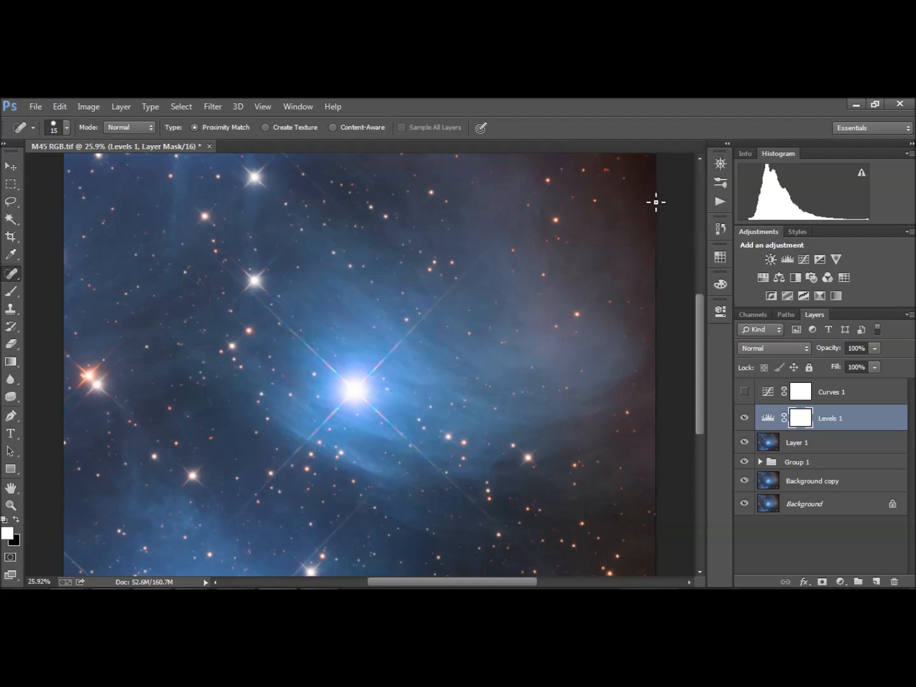
pyautogui.click(745, 418)
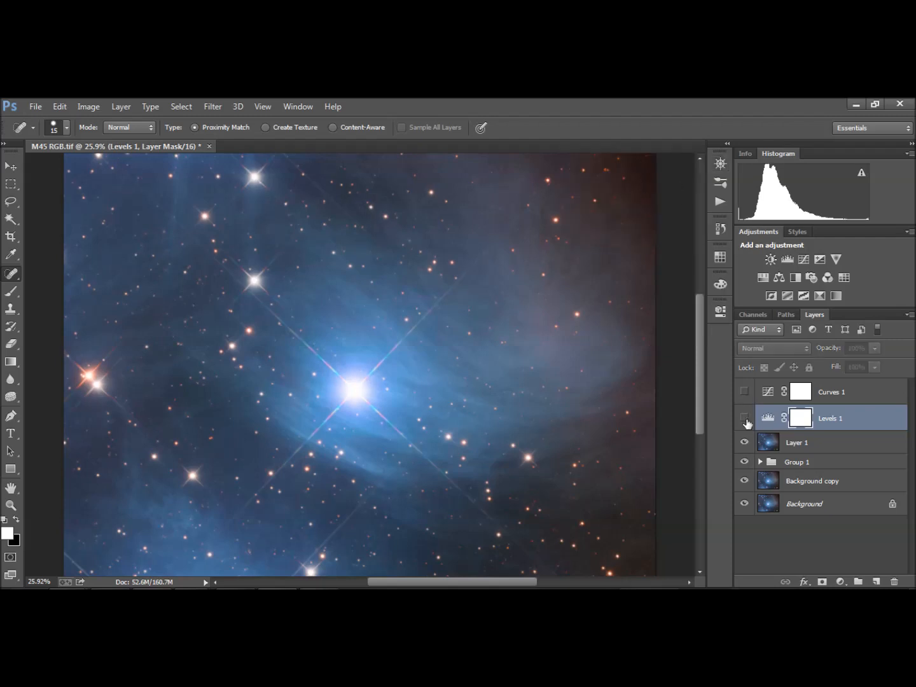
pyautogui.click(745, 418)
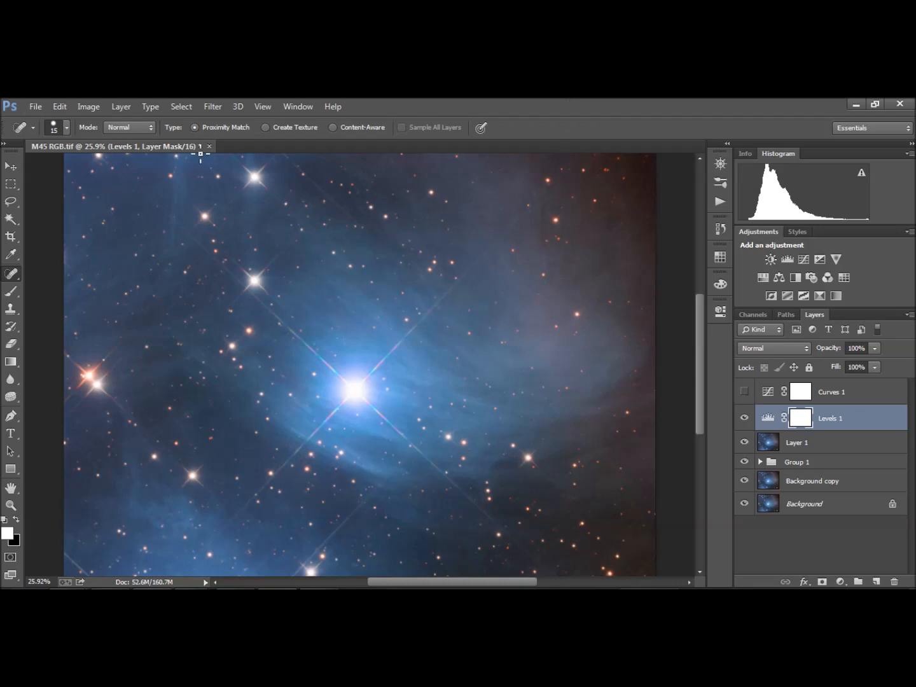
# Save a copy without layers as the uncompressed TIFF "M45 RGB Corrected" in the M45 folder.
pyautogui.click(32, 108)
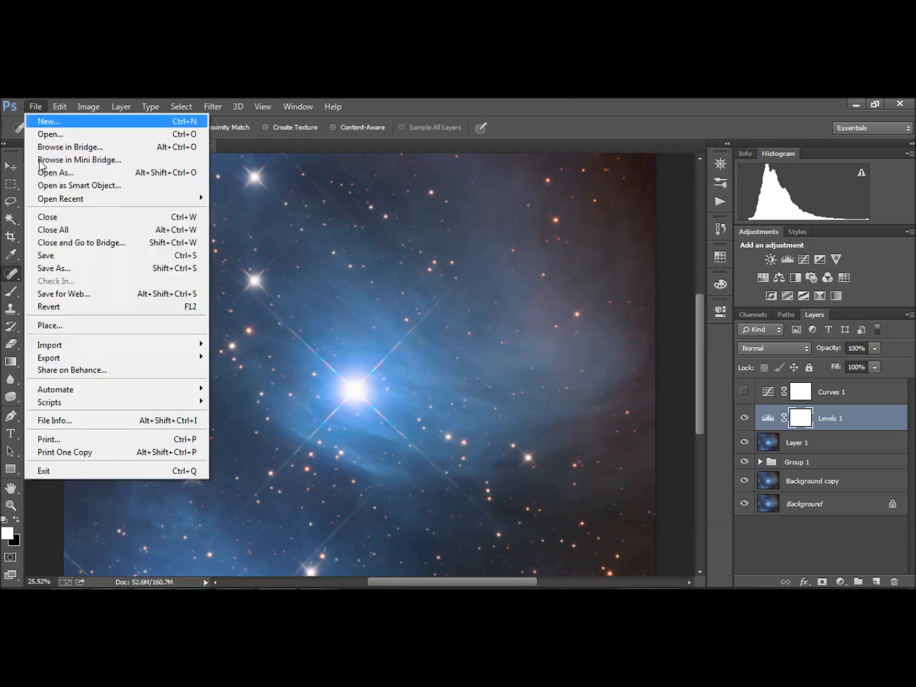
pyautogui.click(56, 268)
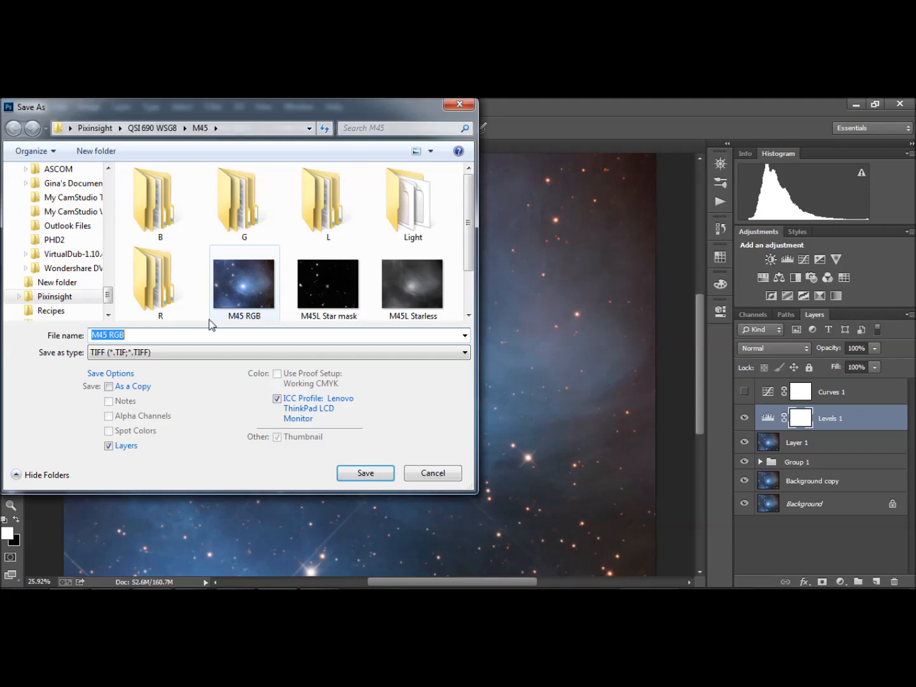
pyautogui.click(142, 337)
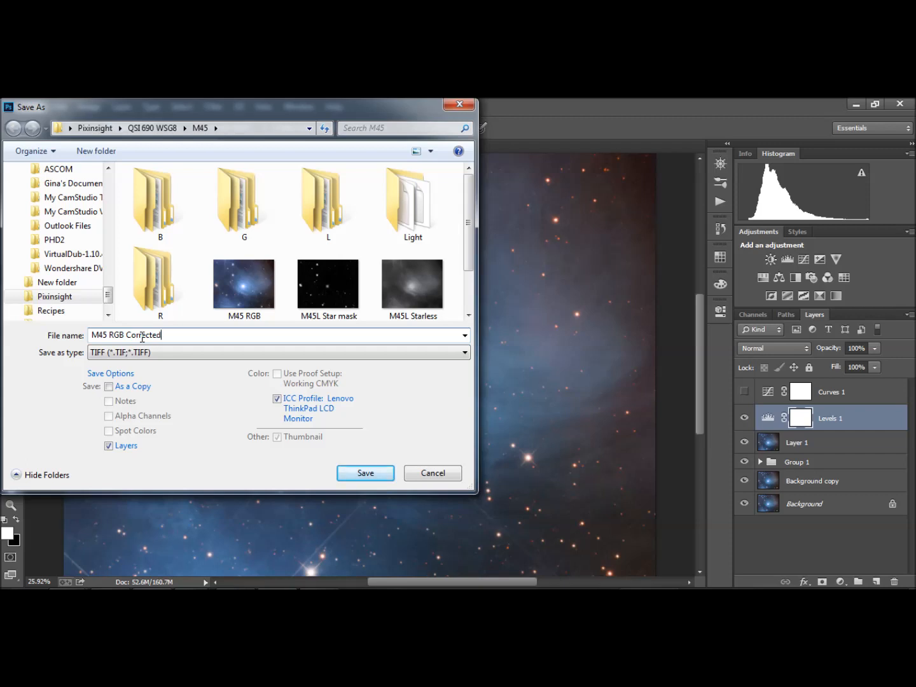
pyautogui.click(111, 447)
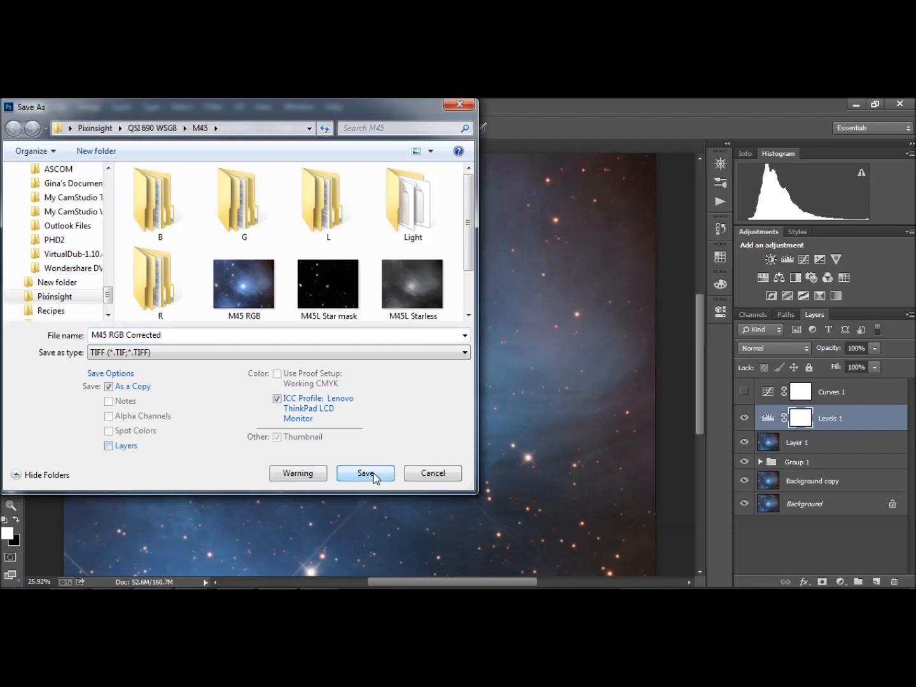
pyautogui.click(367, 473)
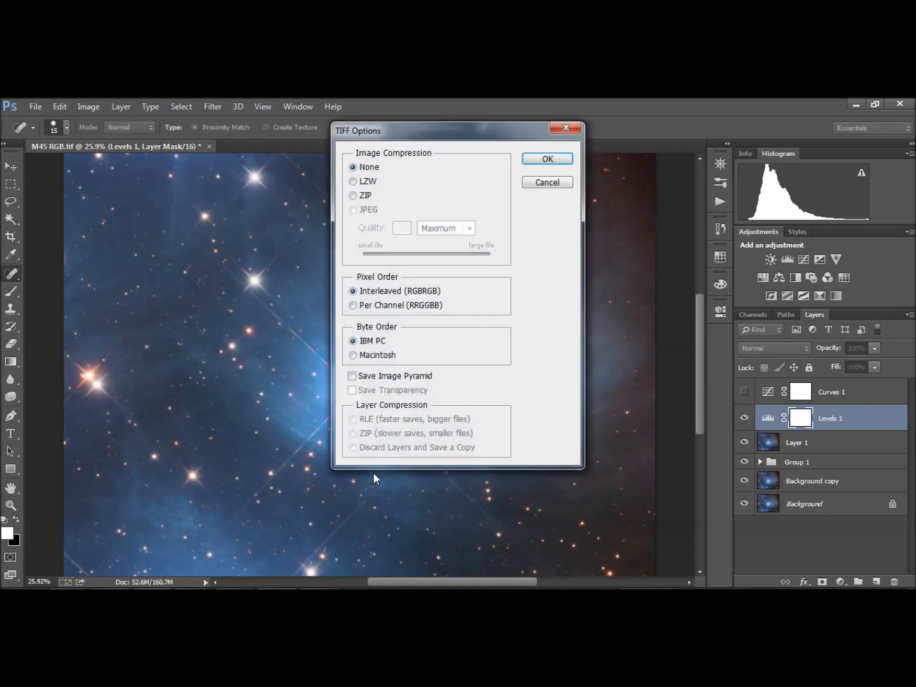
pyautogui.click(547, 160)
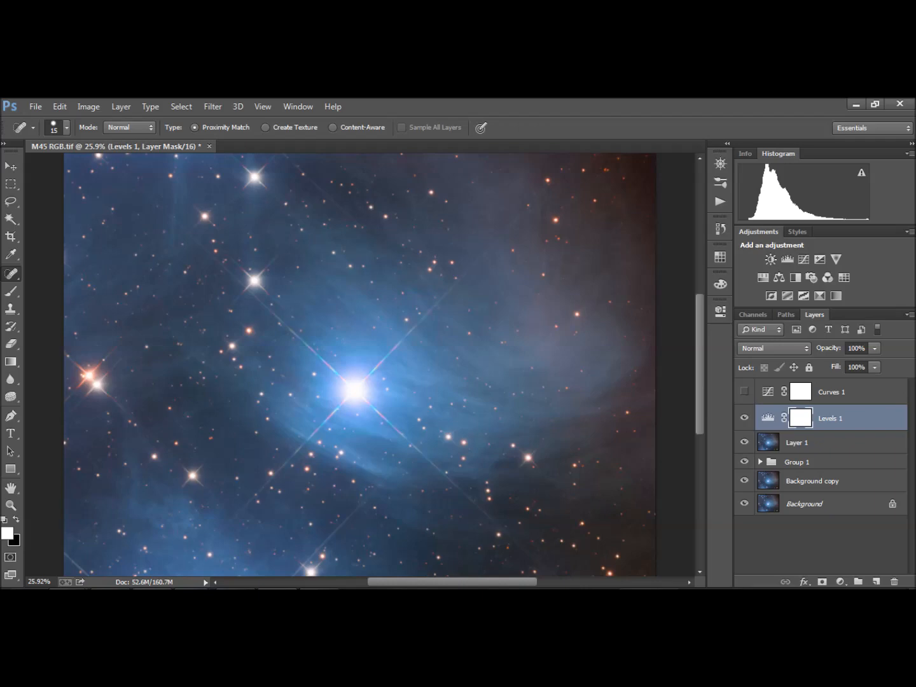
# Switch to PixInsight and open the M45 RGB Corrected image from the M45 folder.
pyautogui.click(194, 595)
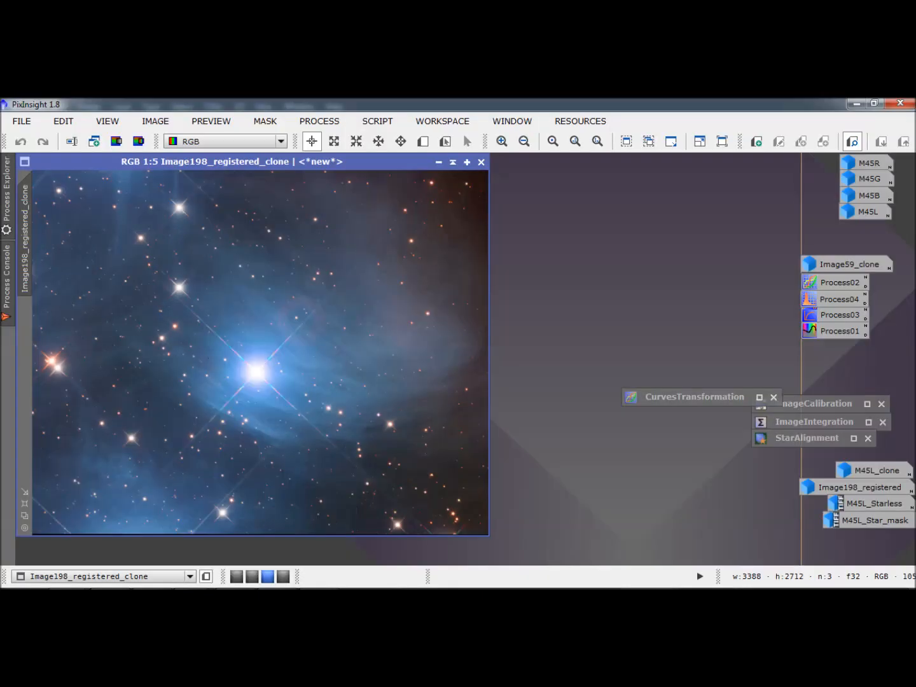
pyautogui.doubleClick(570, 336)
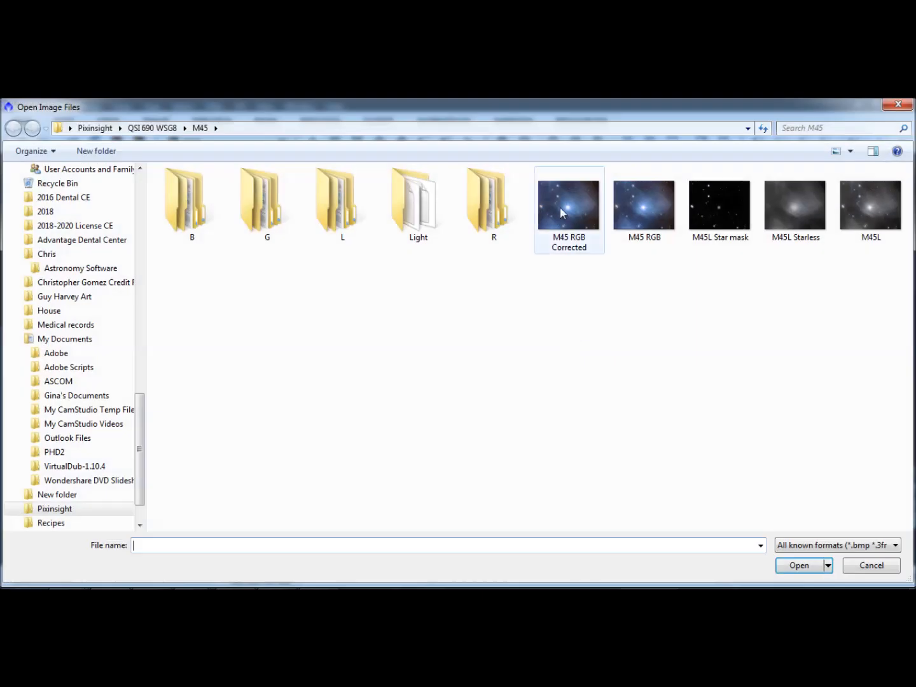
pyautogui.doubleClick(573, 213)
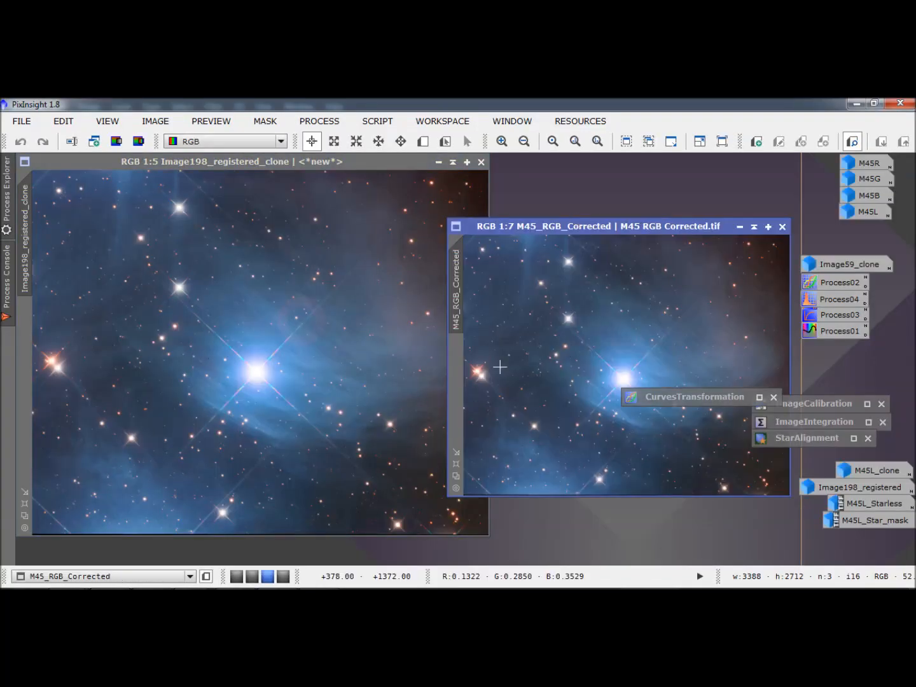
# Enlarge the corrected image window to 1:5, place it over Image198_registered_clone, and park CurvesTransformation above ImageCalibration.
pyautogui.click(457, 465)
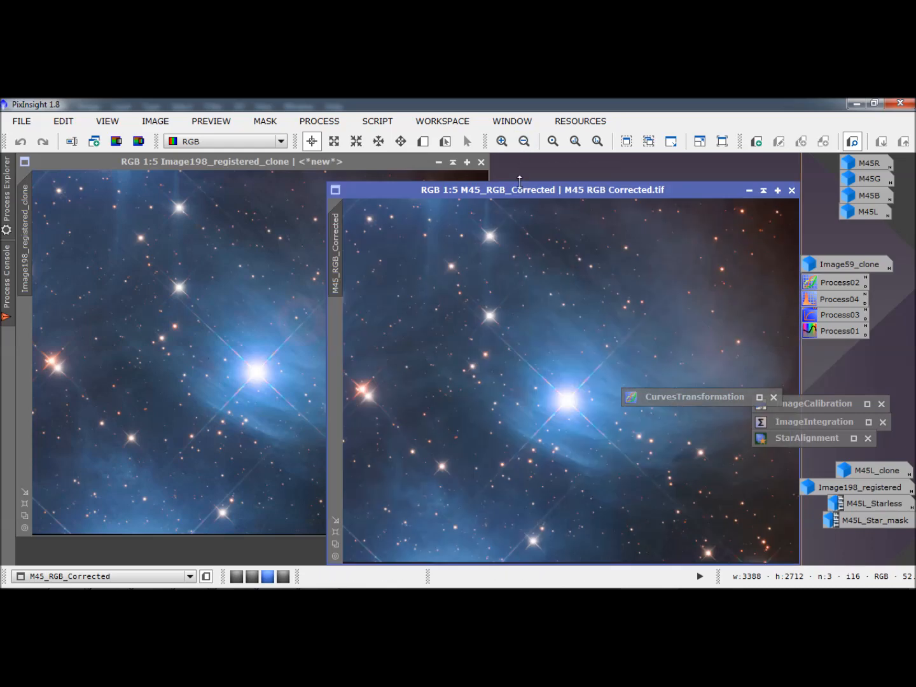
pyautogui.moveTo(520, 191); pyautogui.dragTo(214, 164)
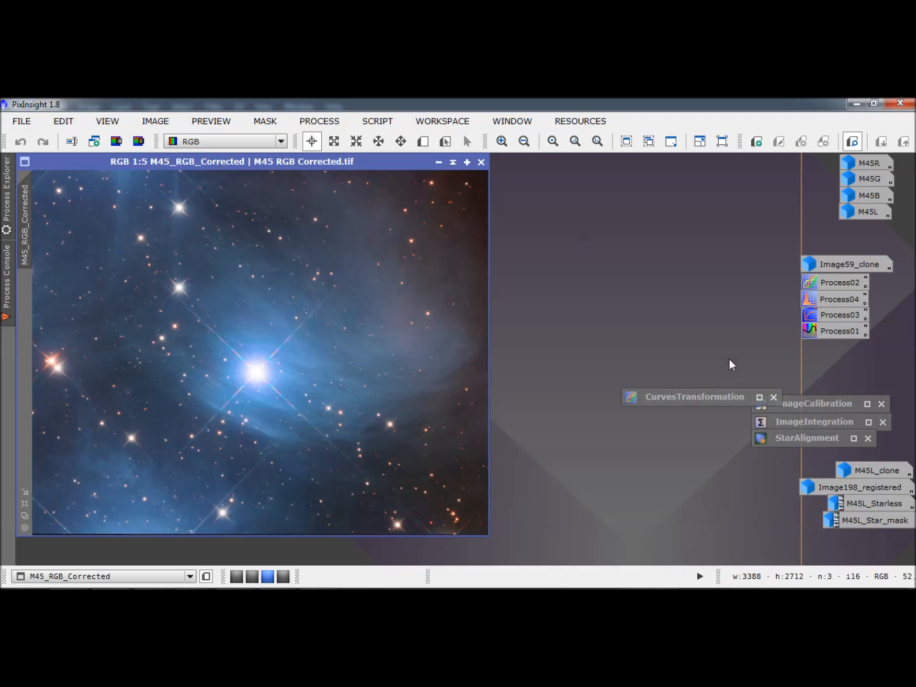
pyautogui.moveTo(696, 397); pyautogui.dragTo(792, 386)
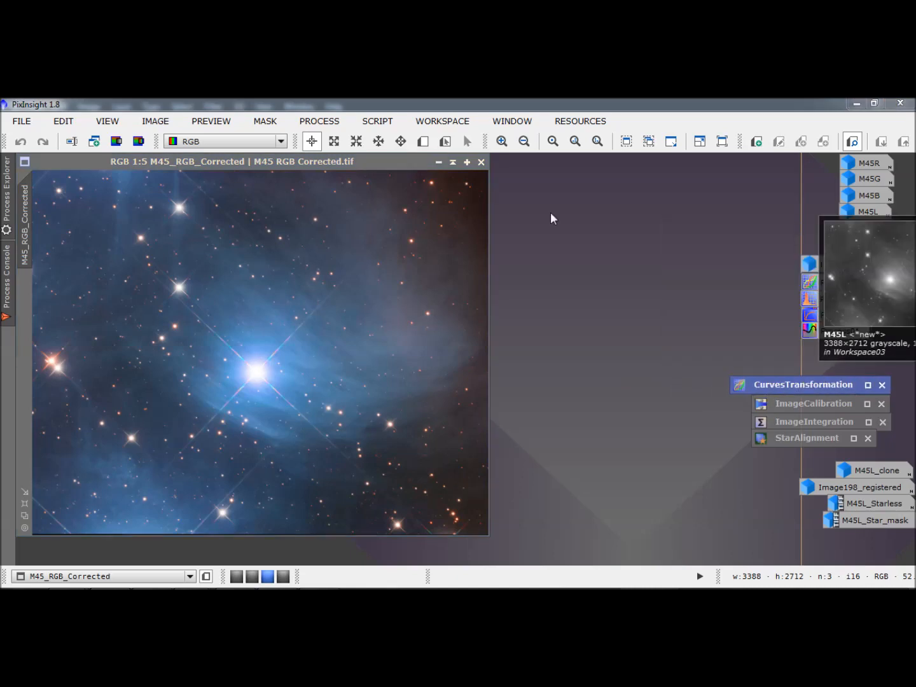
# Examine the corrected image at up to 2:1 around the bright star and along the diffraction spikes in its lower area.
pyautogui.click(503, 141)
pyautogui.click(502, 141)
pyautogui.click(503, 141)
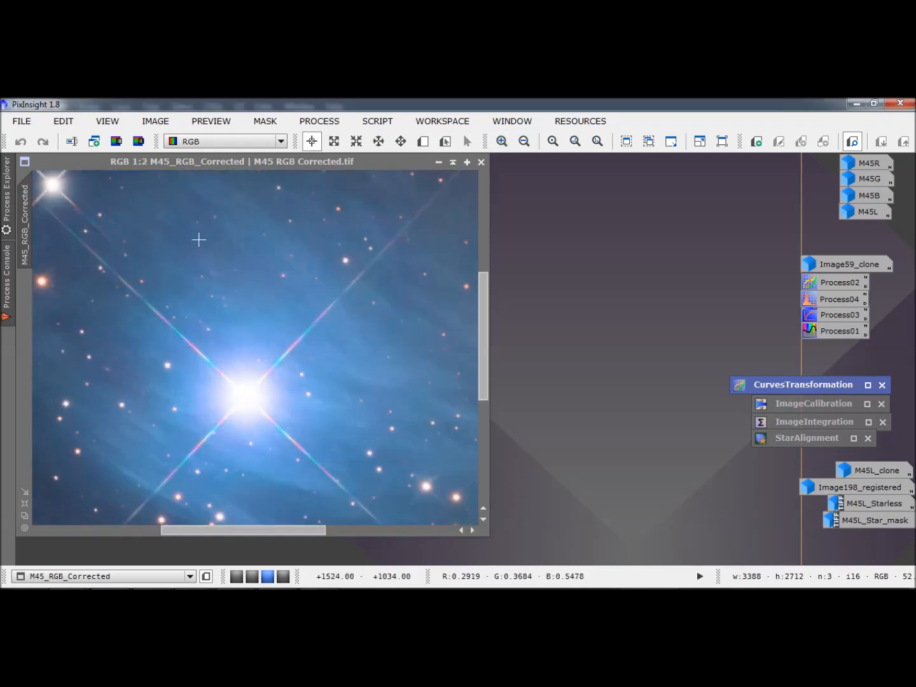
pyautogui.moveTo(484, 318); pyautogui.dragTo(485, 460)
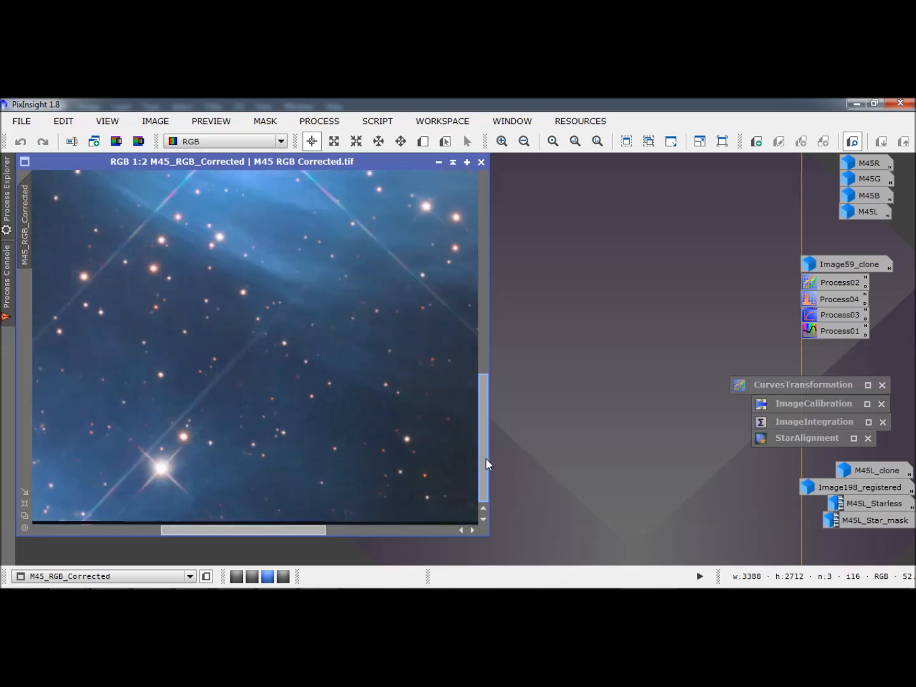
pyautogui.click(502, 140)
pyautogui.click(501, 140)
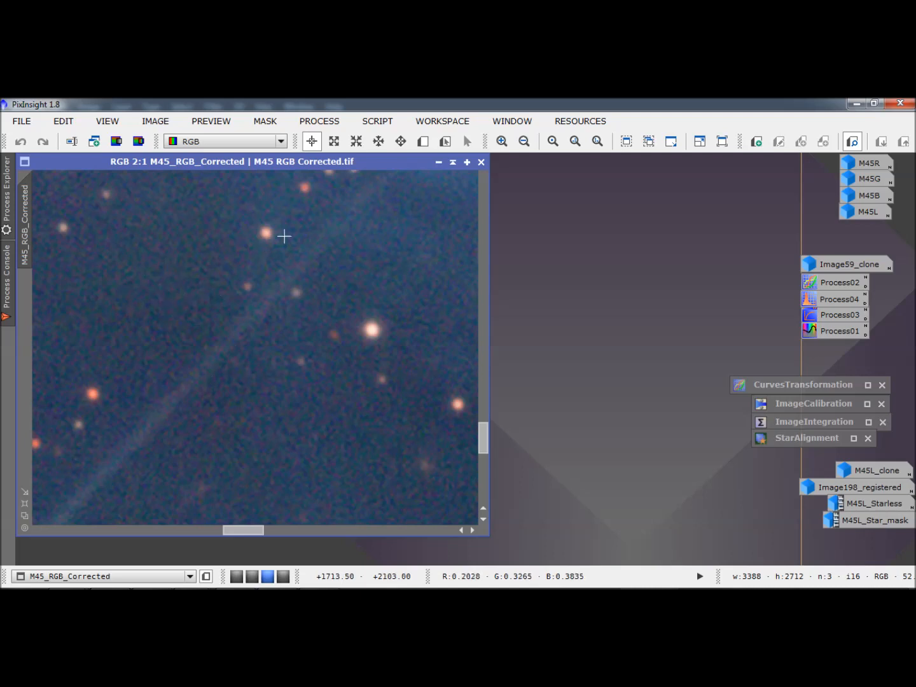
pyautogui.click(524, 141)
pyautogui.click(524, 141)
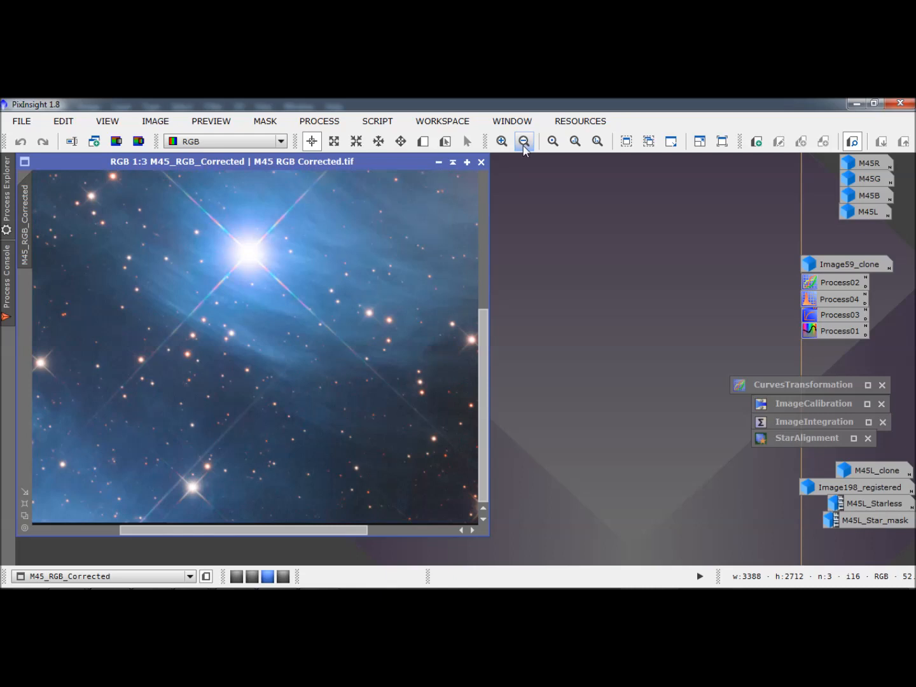
pyautogui.click(523, 142)
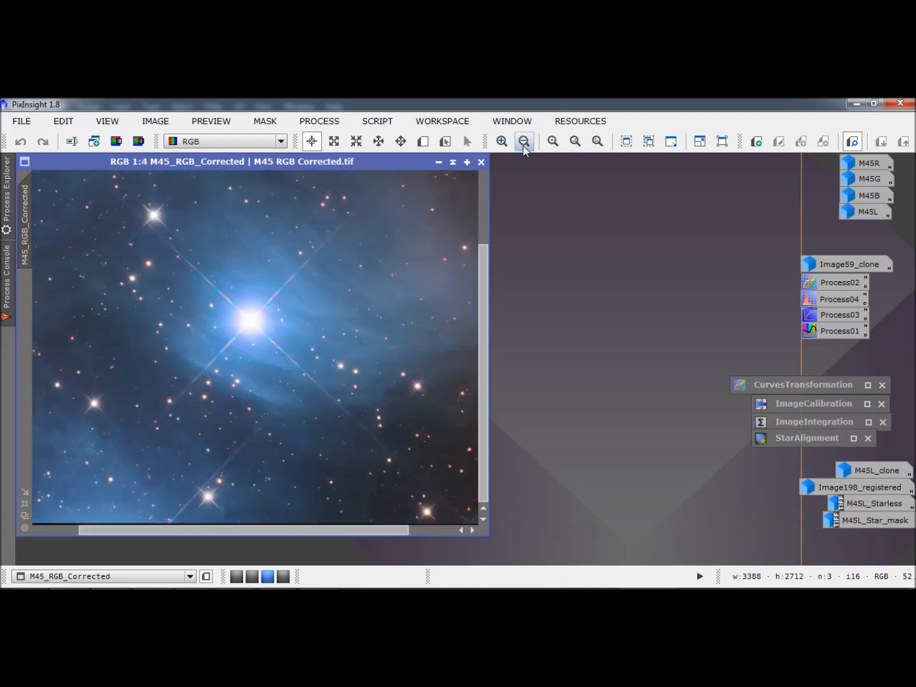
# Open the LRGBCombination process and choose M45L as its lightness source image.
pyautogui.click(327, 122)
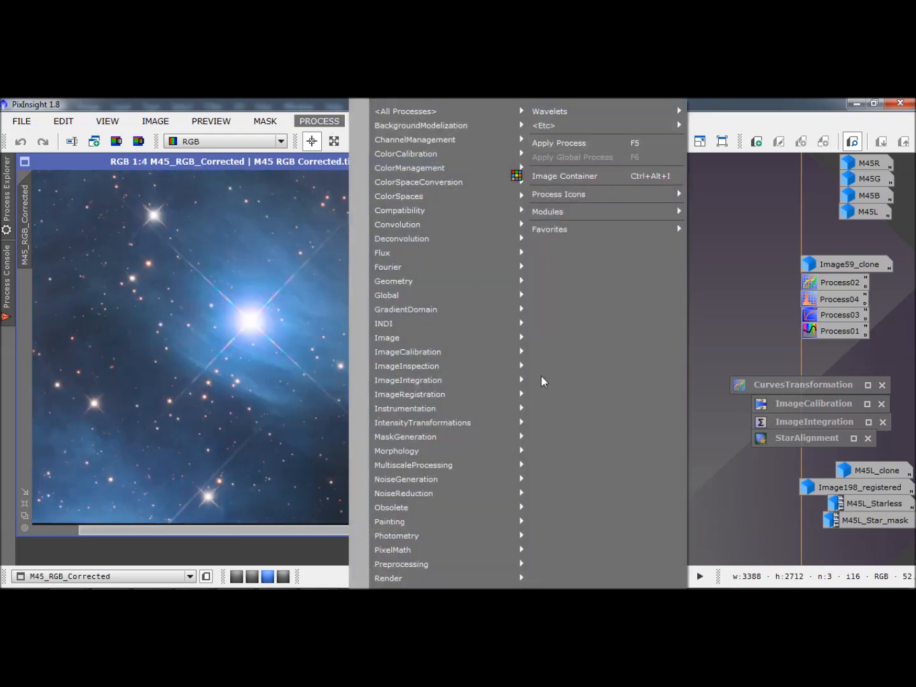
pyautogui.moveTo(384, 112)
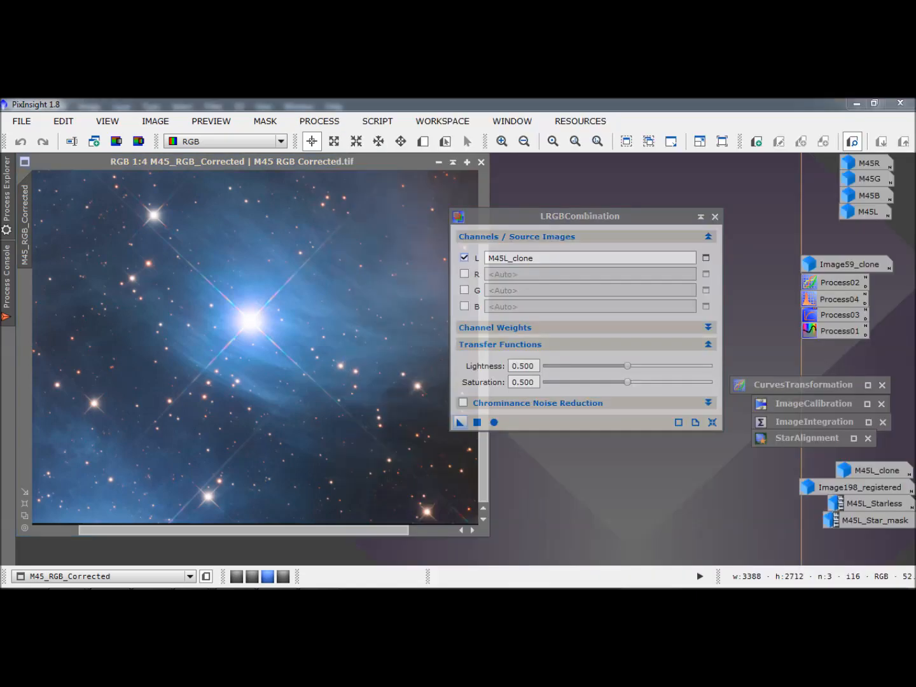
pyautogui.click(707, 258)
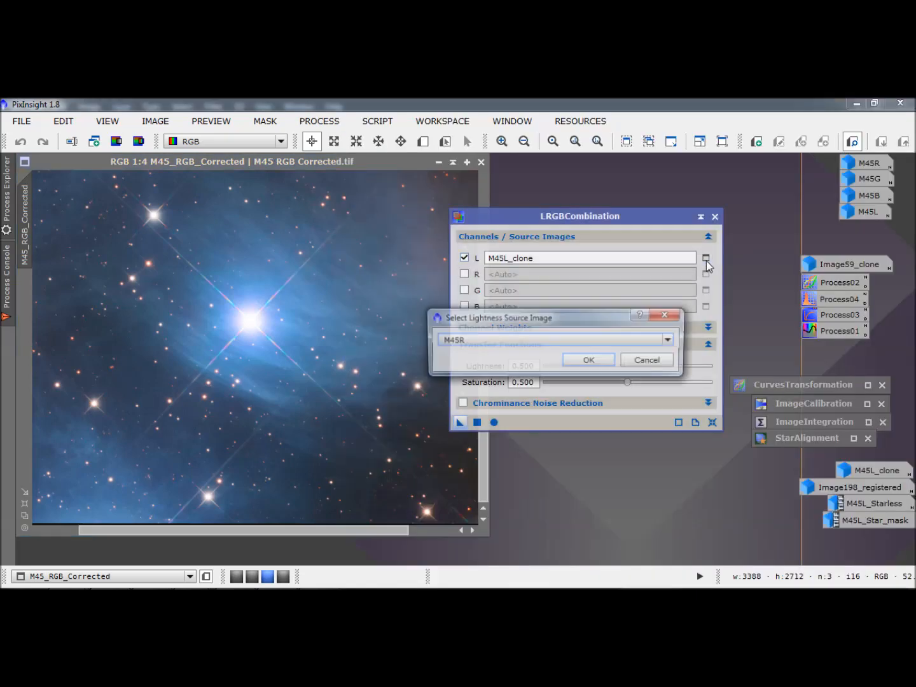
pyautogui.click(602, 342)
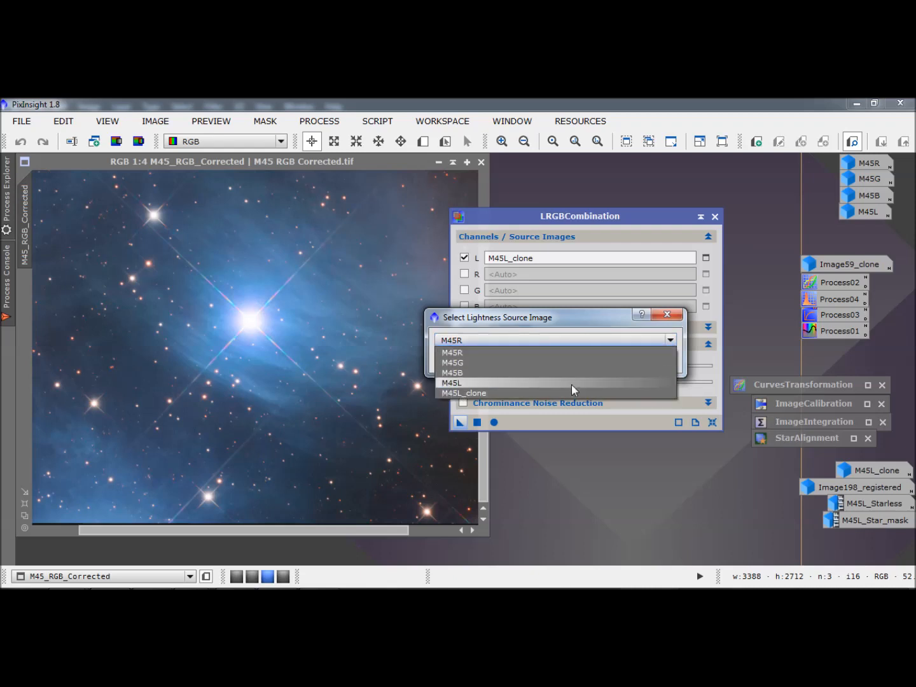
pyautogui.click(572, 382)
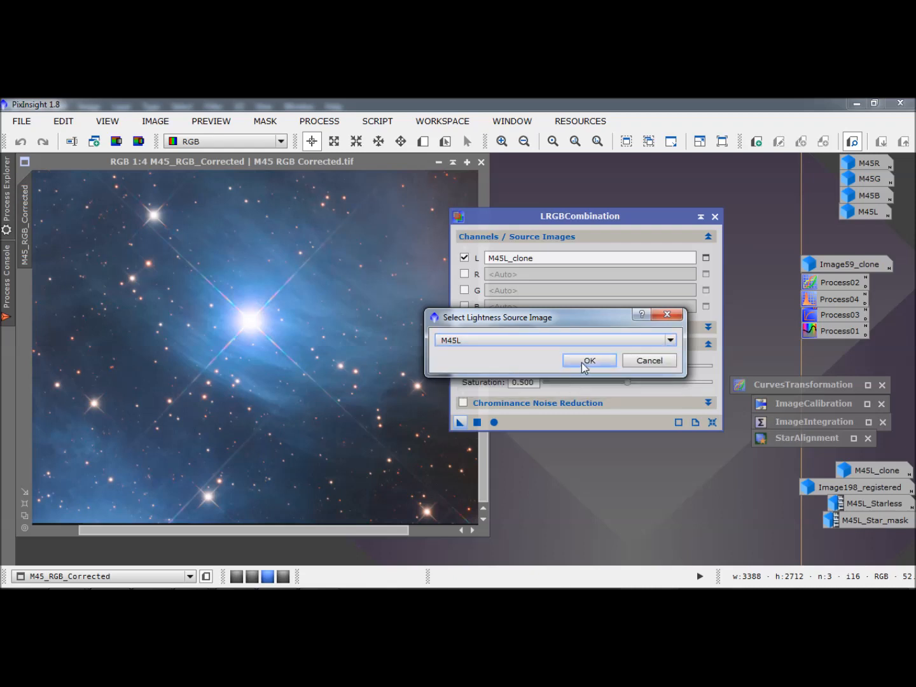
pyautogui.click(582, 361)
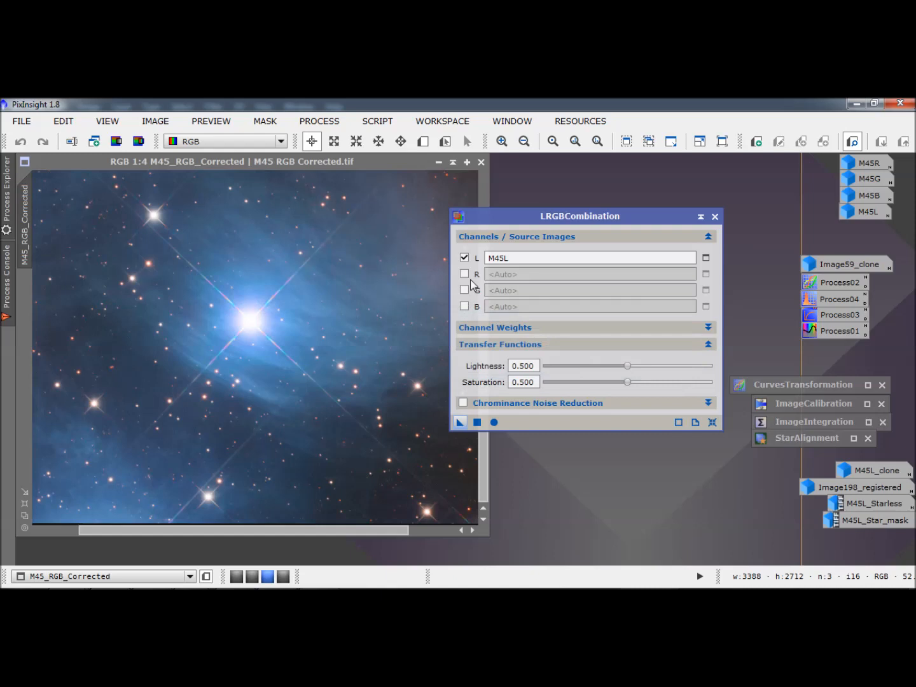
# Reset LRGBCombination, exclude the R, G and B channels, and assign M45L as the source for L.
pyautogui.click(712, 423)
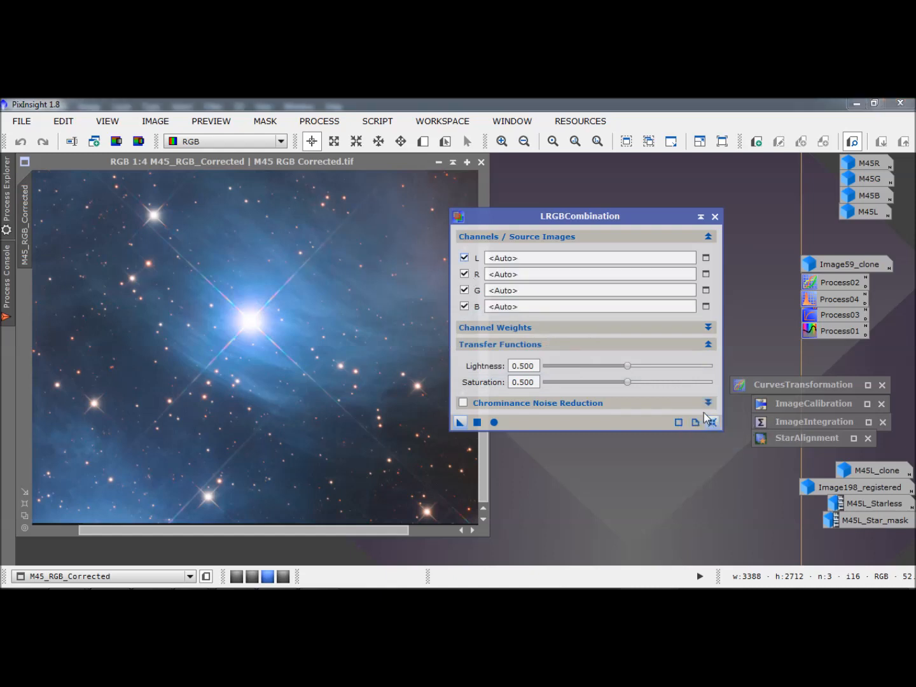
pyautogui.click(464, 274)
pyautogui.click(465, 289)
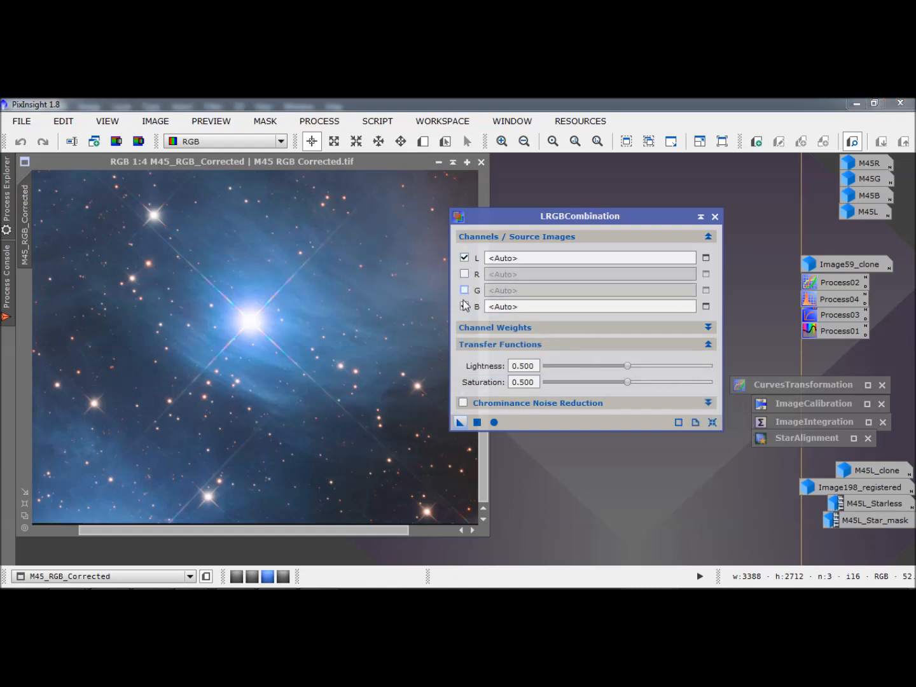
pyautogui.click(465, 306)
pyautogui.click(705, 258)
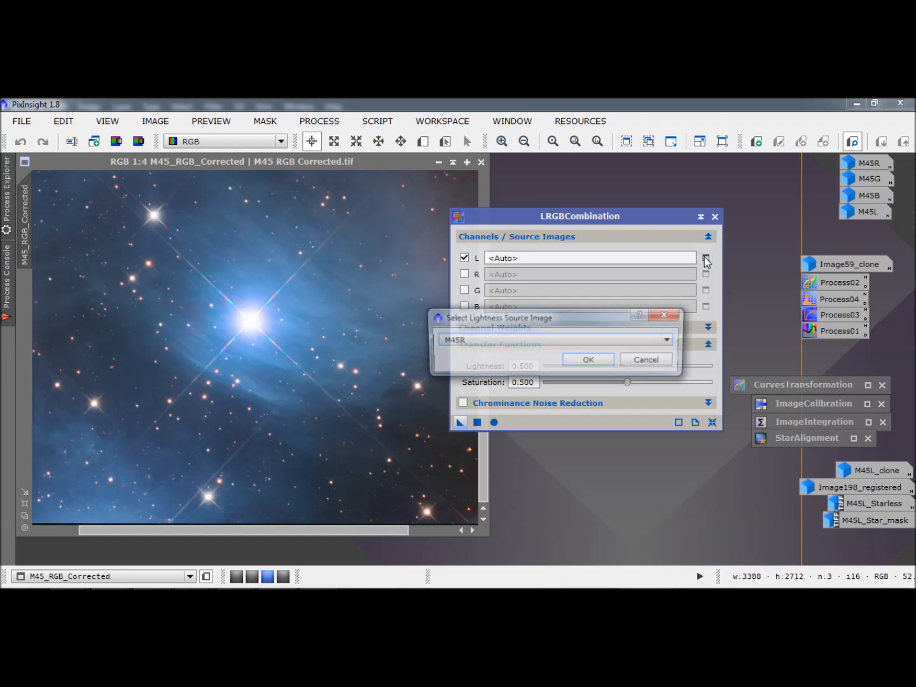
pyautogui.click(618, 341)
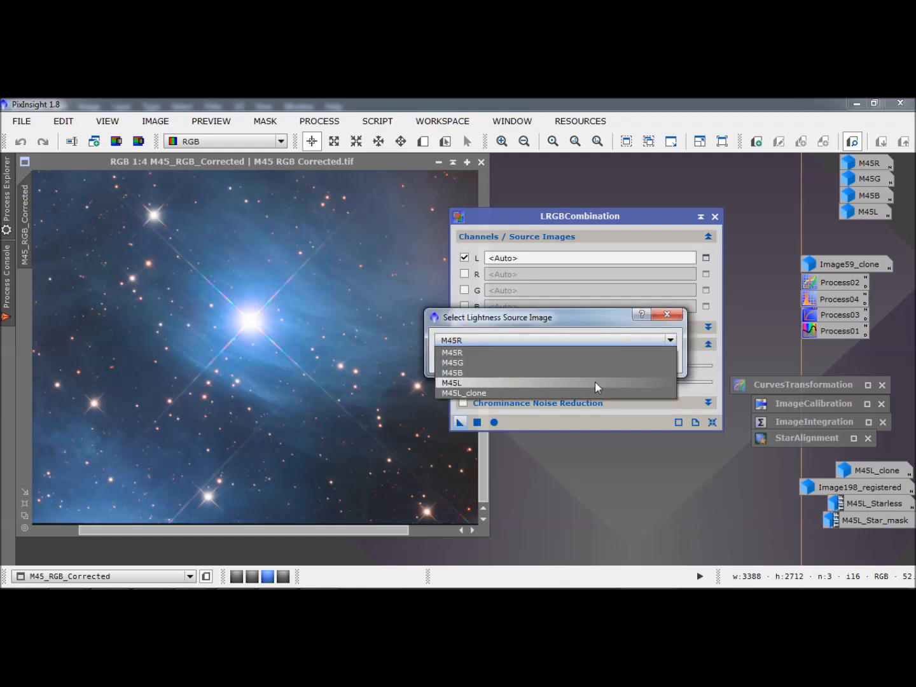
pyautogui.click(595, 382)
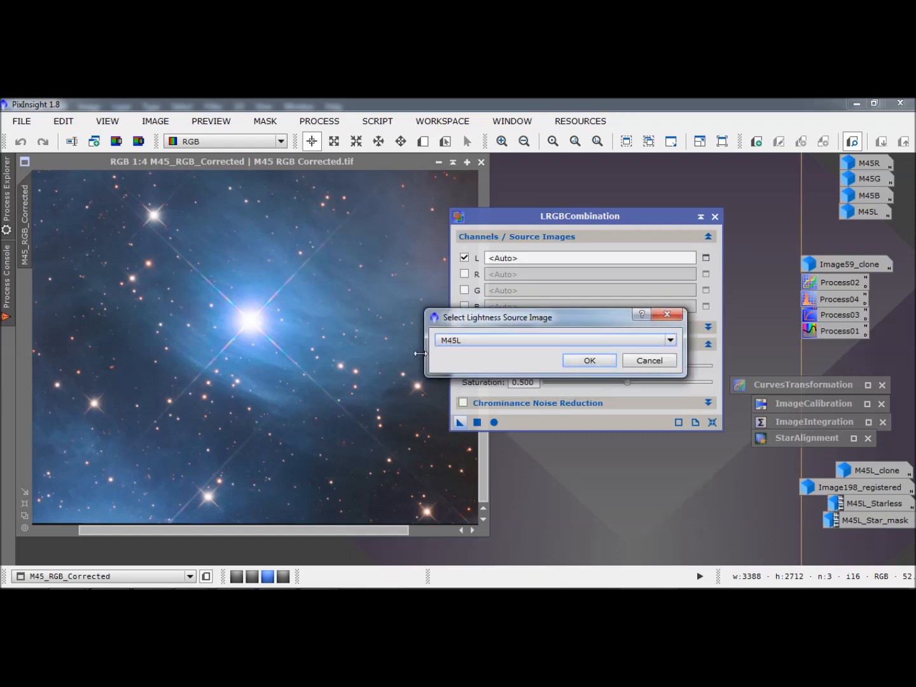
pyautogui.click(570, 360)
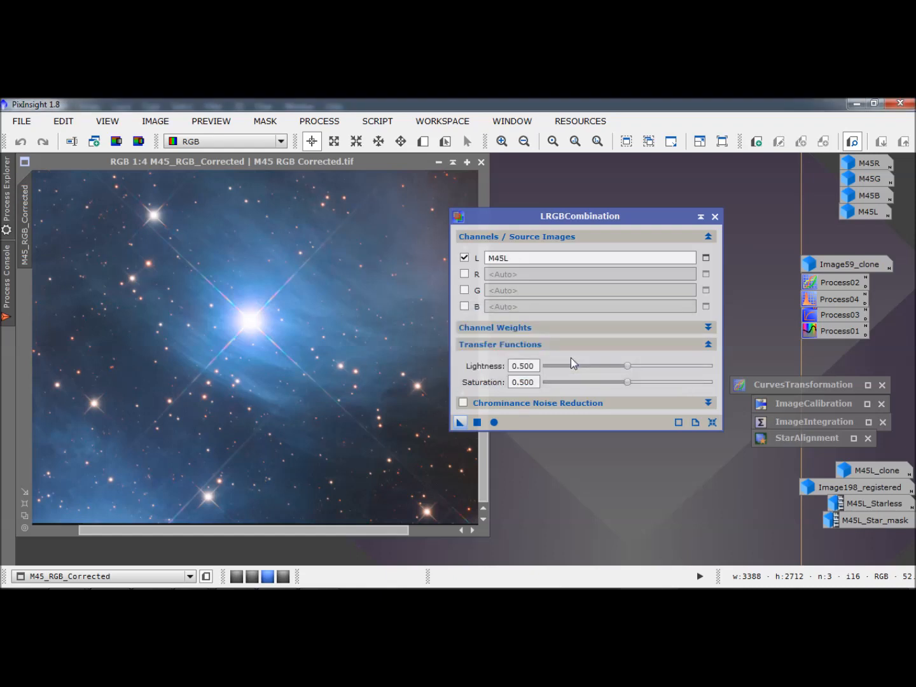
# Enable Chrominance Noise Reduction and apply LRGBCombination to the M45_RGB_Corrected image.
pyautogui.click(462, 404)
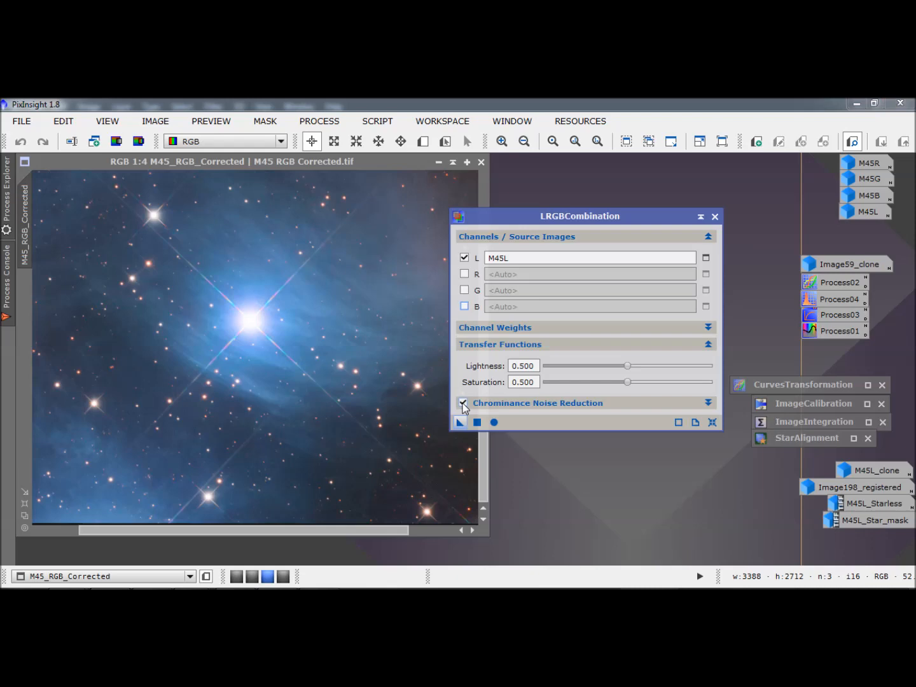
pyautogui.moveTo(460, 422); pyautogui.dragTo(182, 375)
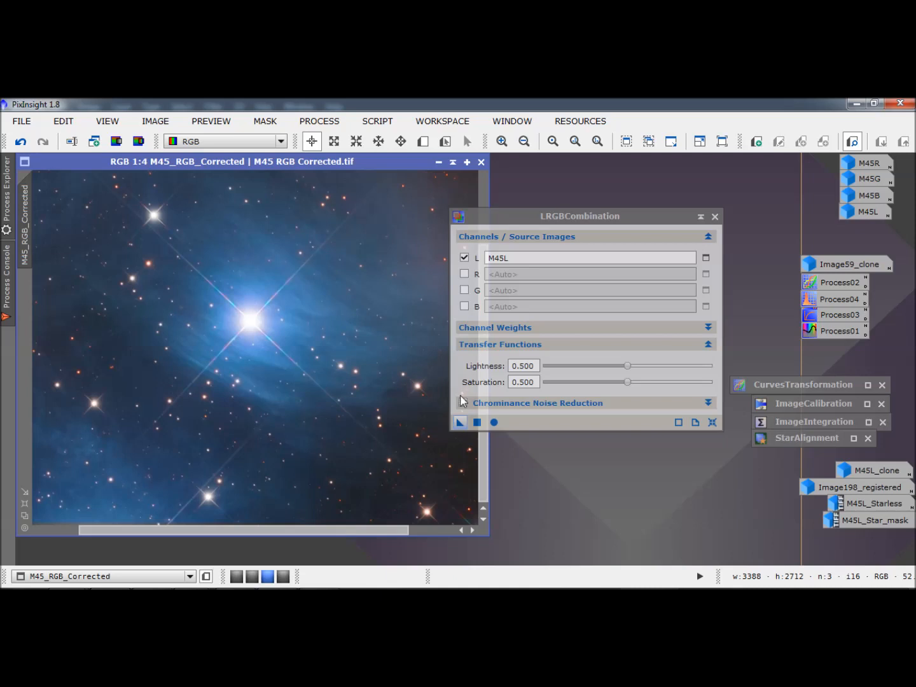
# Compare M45_RGB_Corrected before and after LRGBCombination at 1:2 in the dark area beside the orange and white star pair.
pyautogui.click(502, 141)
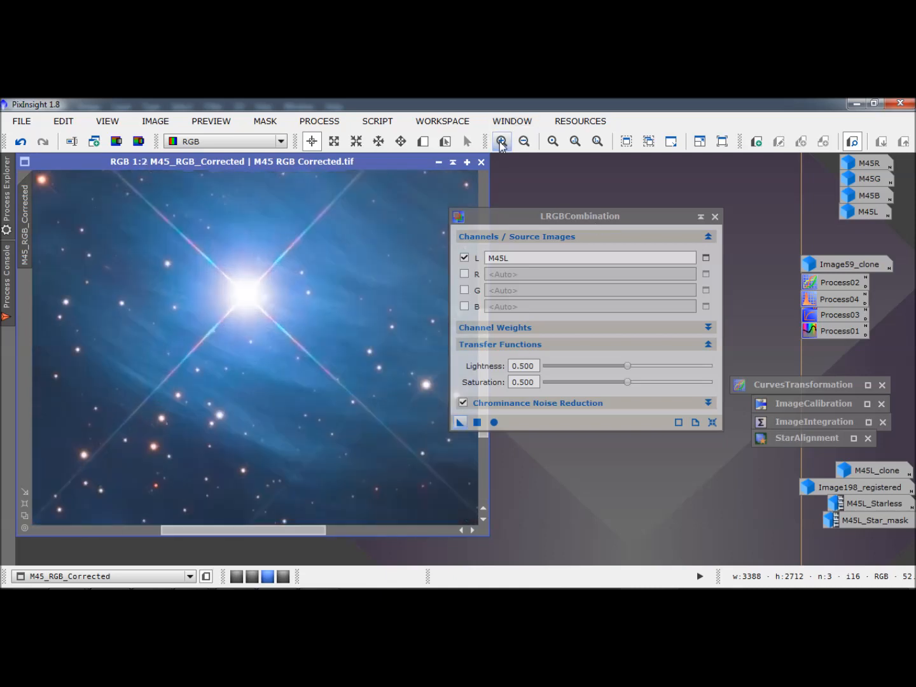
pyautogui.moveTo(263, 529); pyautogui.dragTo(146, 507)
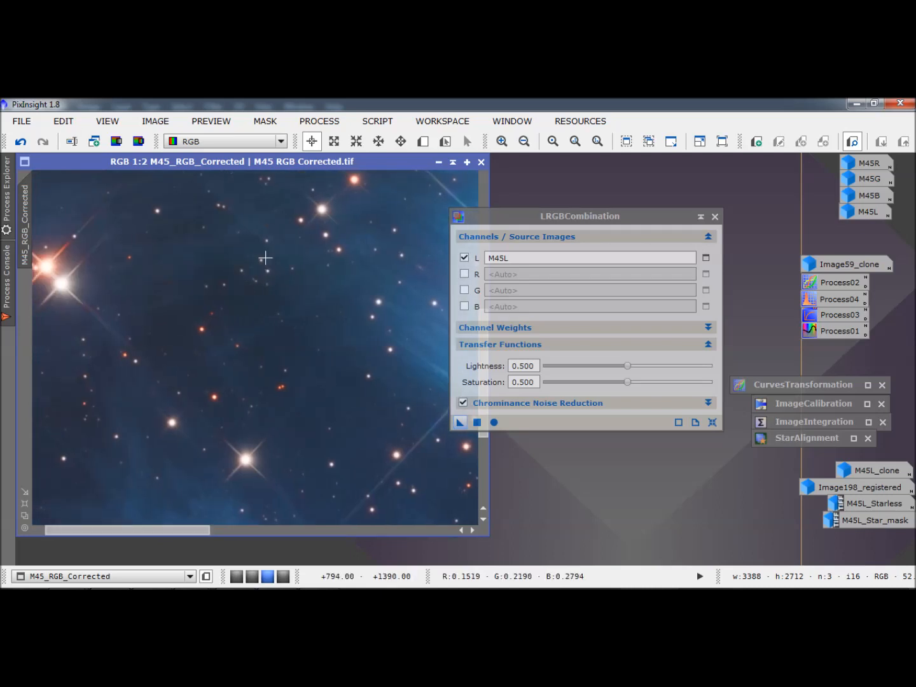
pyautogui.click(21, 141)
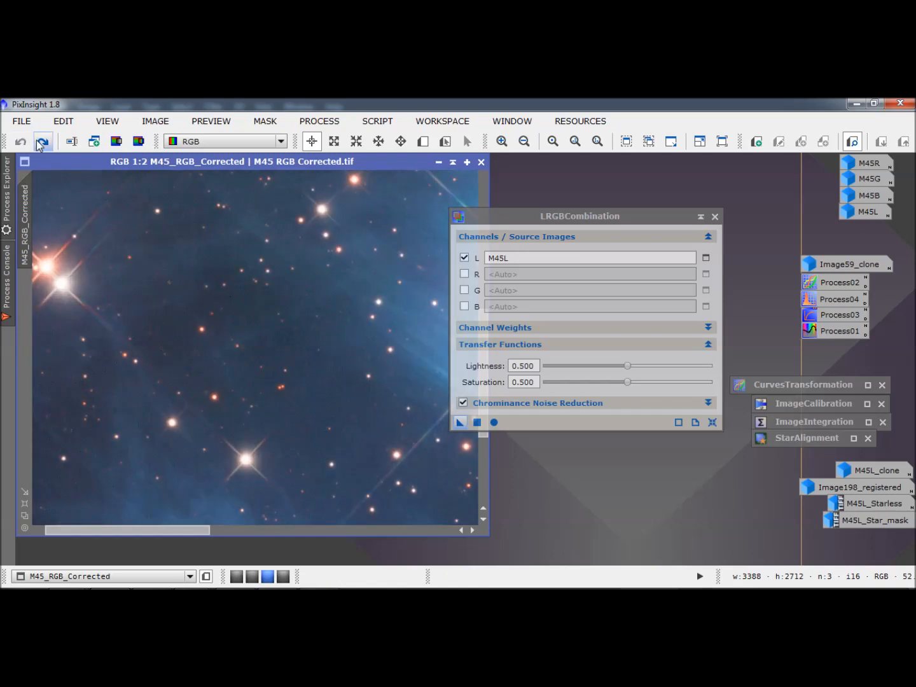
pyautogui.click(41, 142)
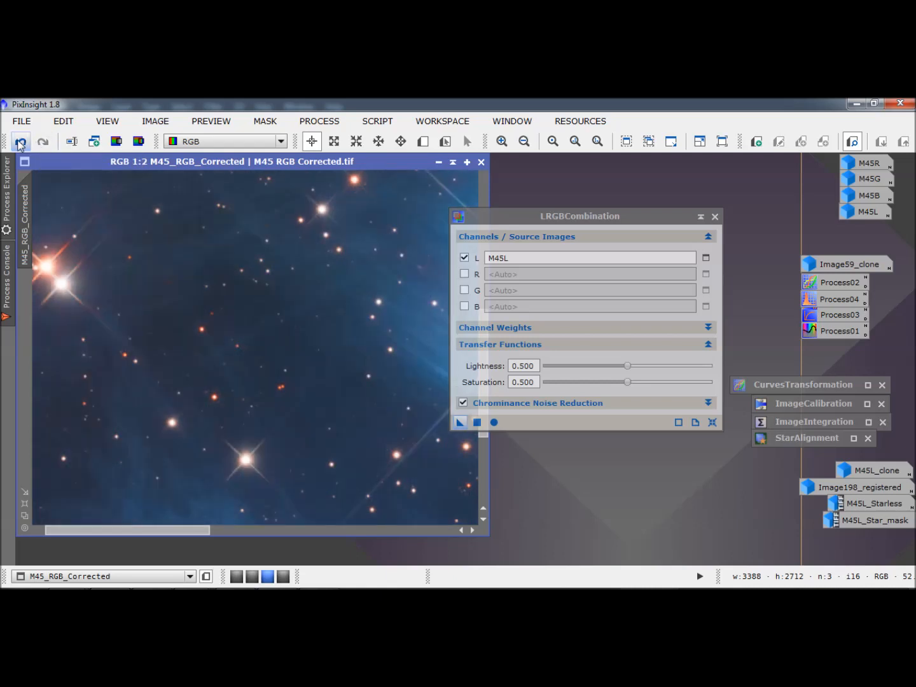
pyautogui.click(21, 143)
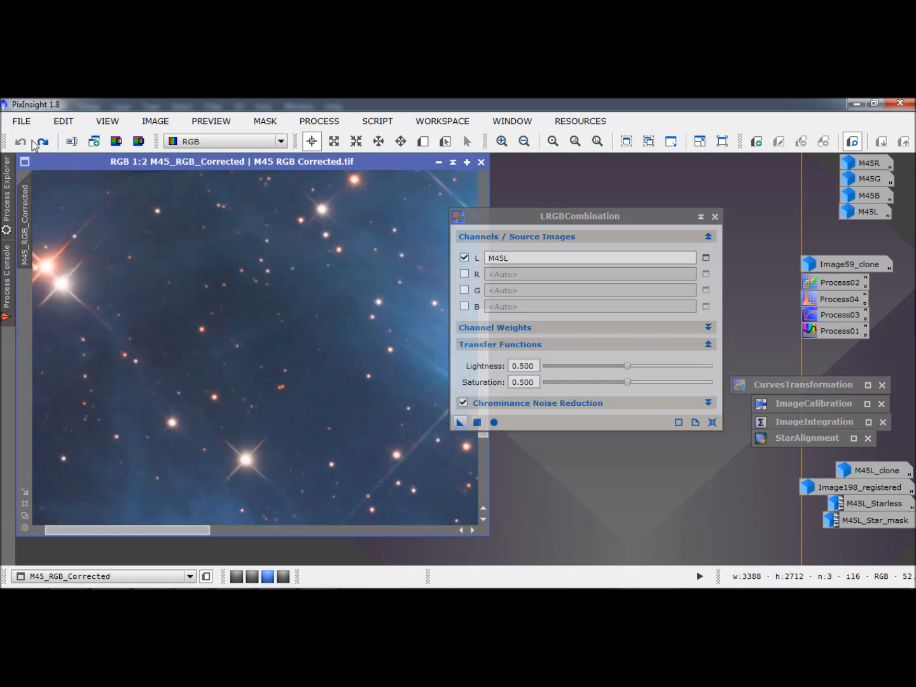
pyautogui.click(42, 143)
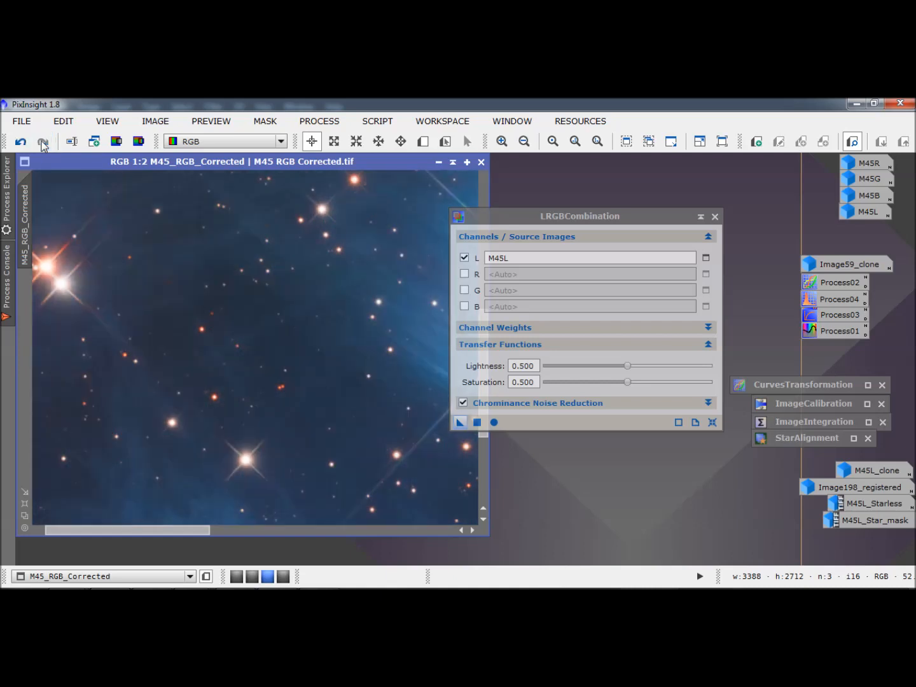
pyautogui.click(21, 144)
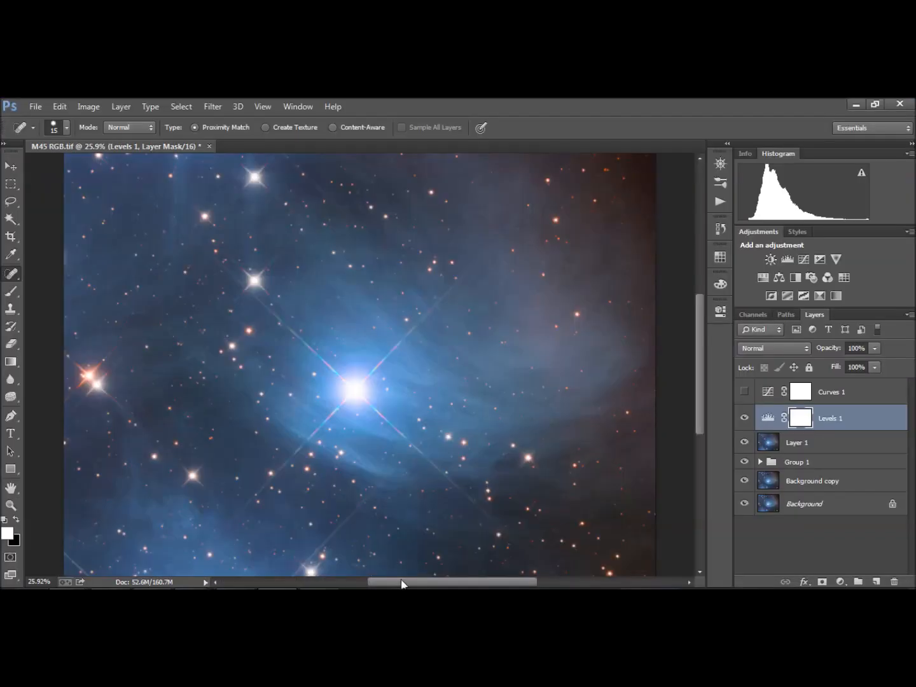
# Switch to Photoshop, examine the same dark area of M45 RGB.tif at 86.07% for artifacts, and check it against the LRGB result in PixInsight.
pyautogui.moveTo(403, 584); pyautogui.dragTo(360, 581)
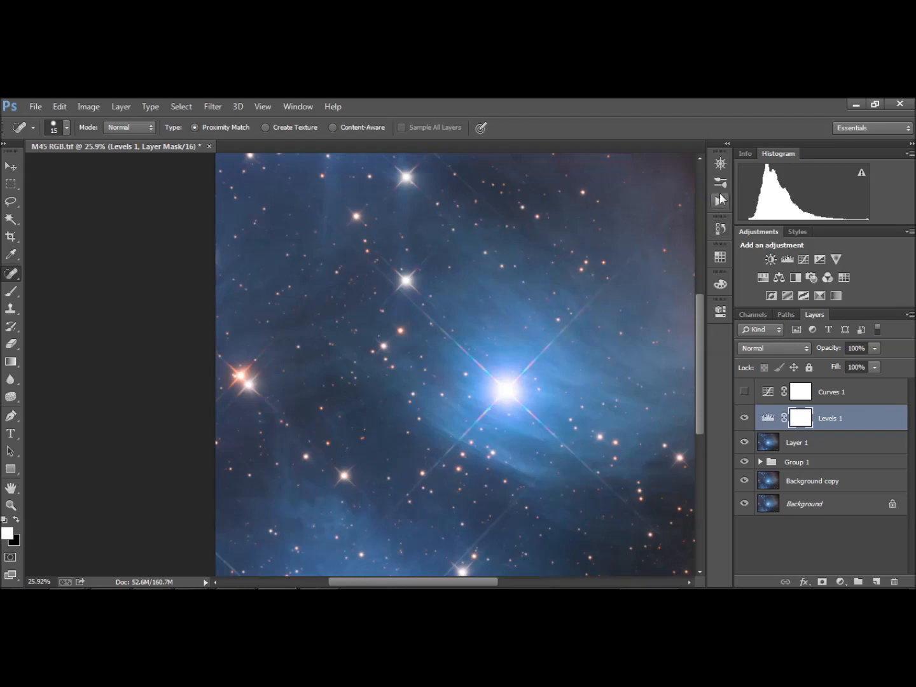
pyautogui.click(719, 164)
pyautogui.moveTo(644, 233); pyautogui.dragTo(650, 234)
pyautogui.moveTo(479, 582); pyautogui.dragTo(392, 581)
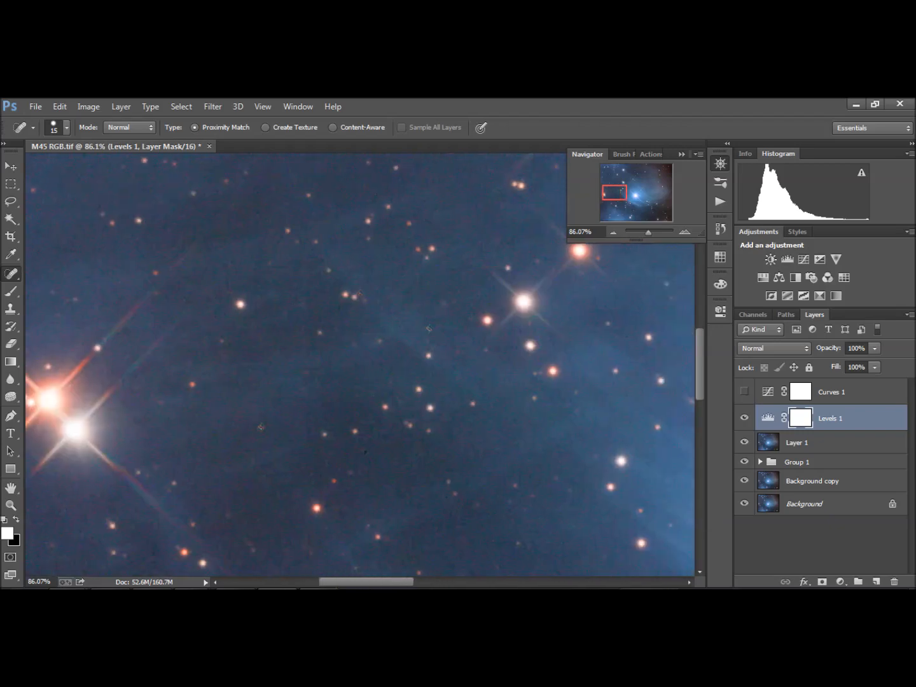
pyautogui.moveTo(392, 582); pyautogui.dragTo(398, 581)
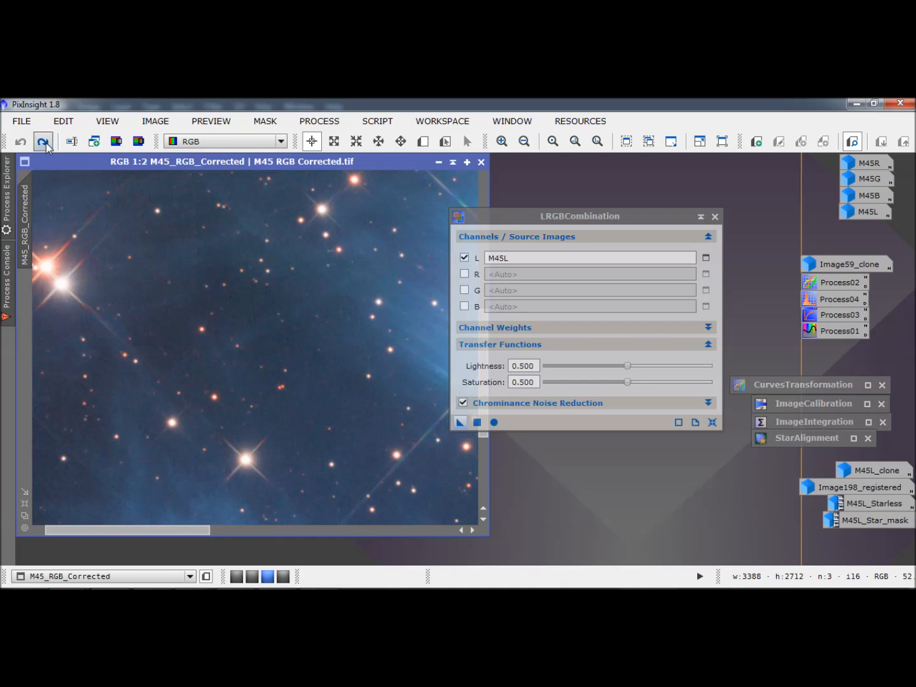
pyautogui.click(46, 142)
pyautogui.click(21, 142)
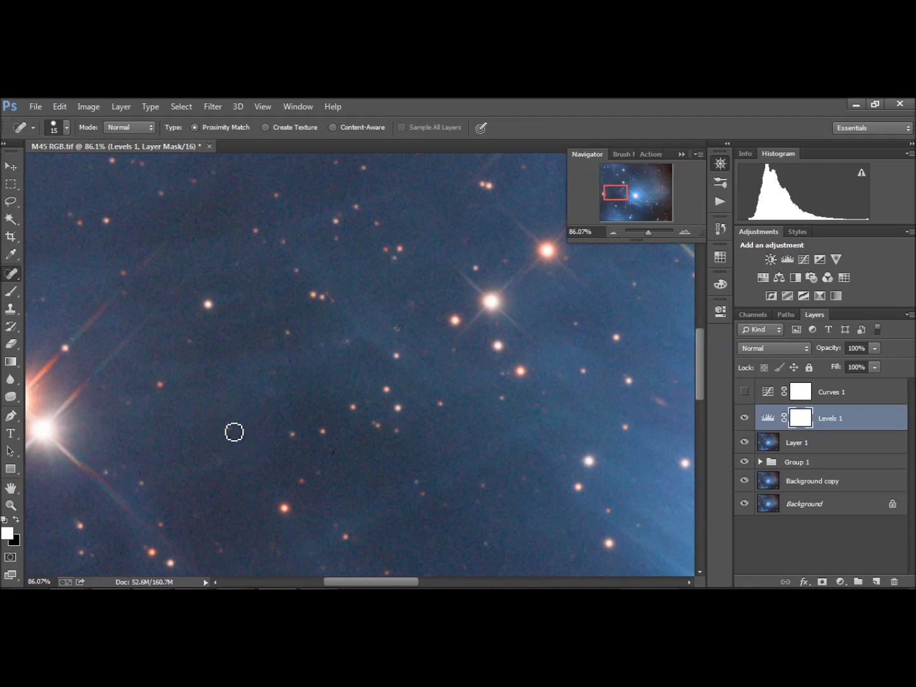
# In Photoshop, heal the small artifacts on Layer 1 and replace M45 RGB Corrected with an uncompressed TIFF copy without layers.
pyautogui.click(767, 450)
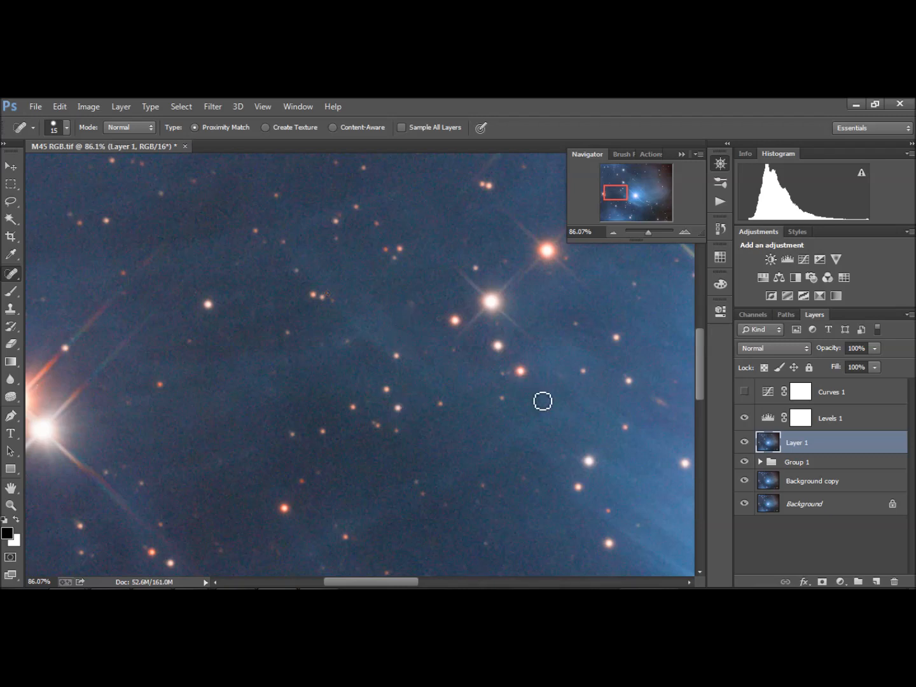
pyautogui.click(35, 108)
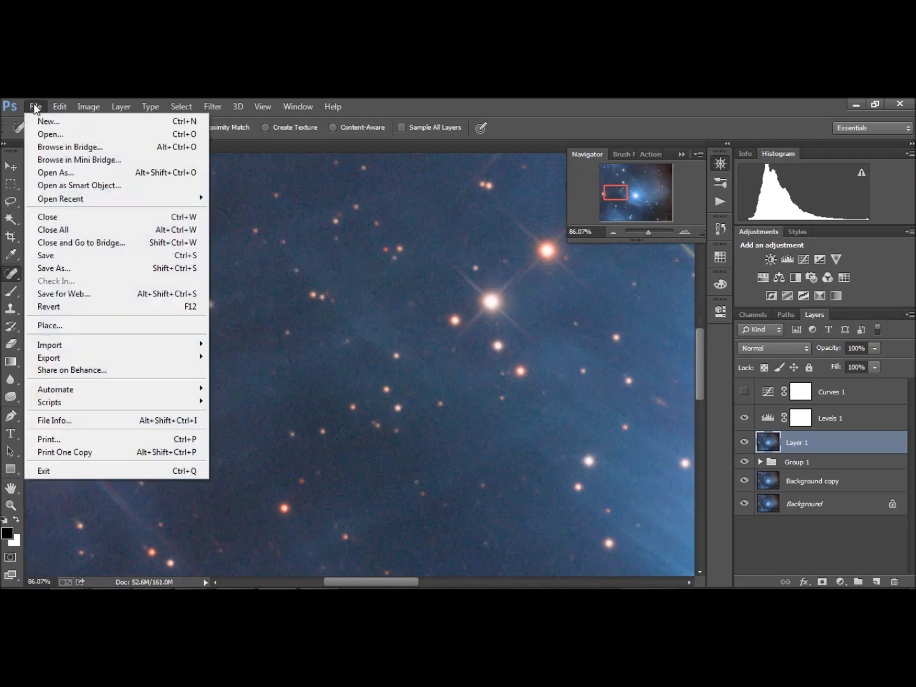
pyautogui.click(72, 267)
pyautogui.click(248, 287)
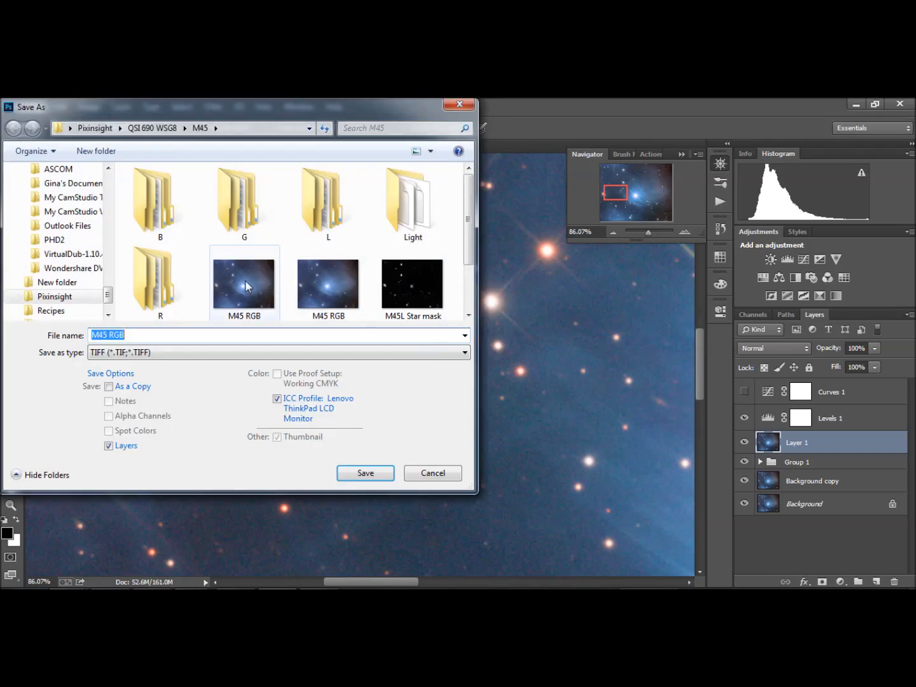
pyautogui.click(109, 446)
pyautogui.click(365, 472)
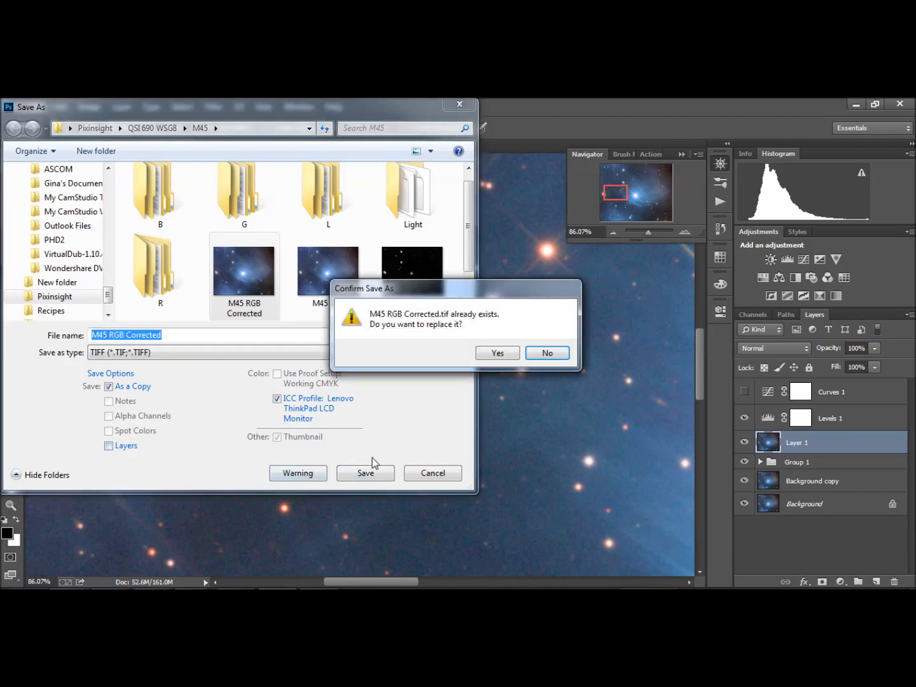
pyautogui.click(509, 352)
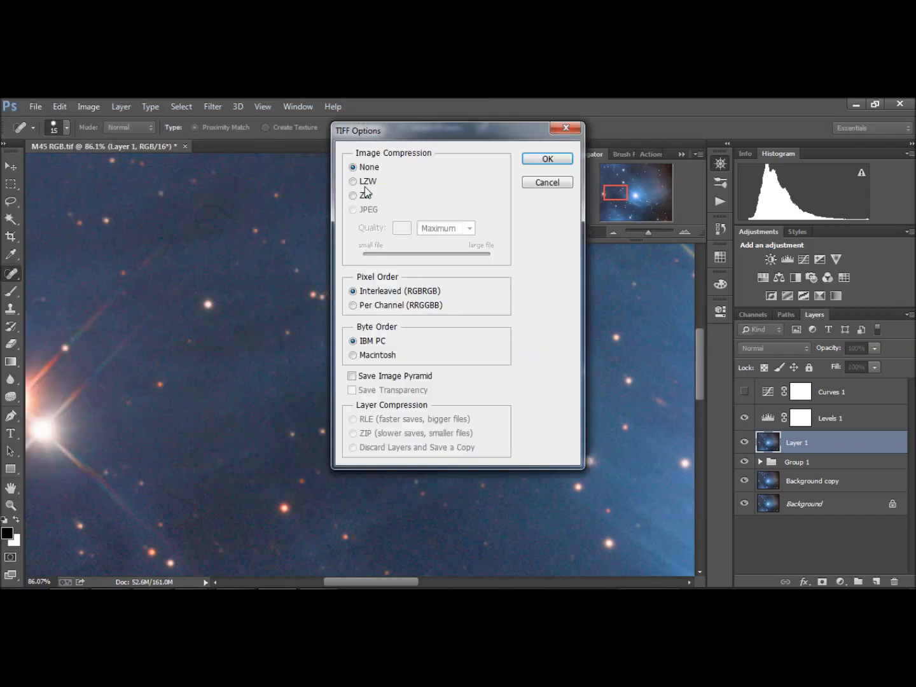
pyautogui.click(541, 163)
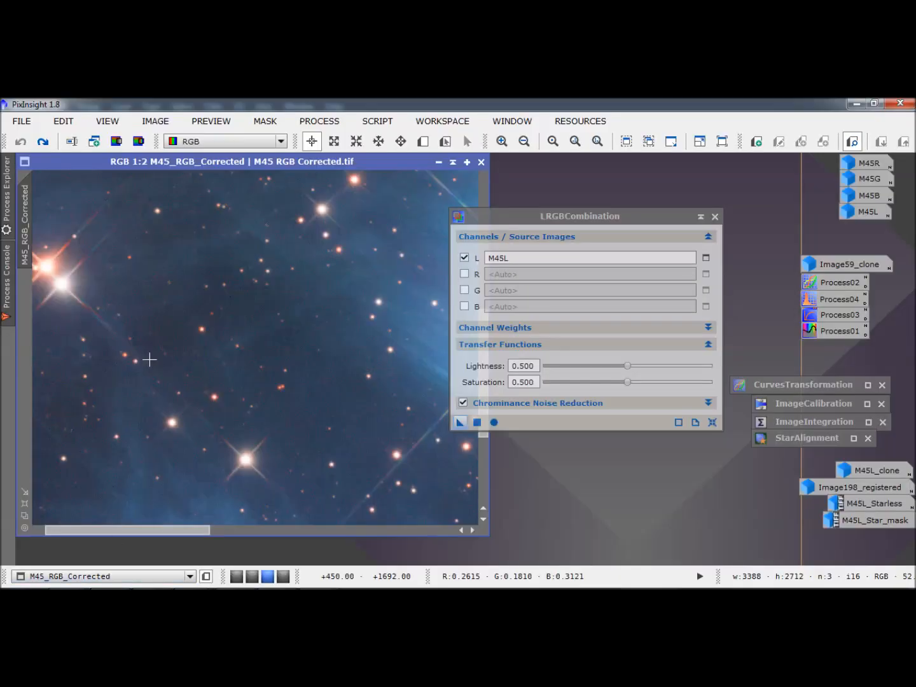
# Switch to PixInsight and compare the already opened M45_RGB_Corrected image with and without the LRGBCombination.
pyautogui.click(43, 142)
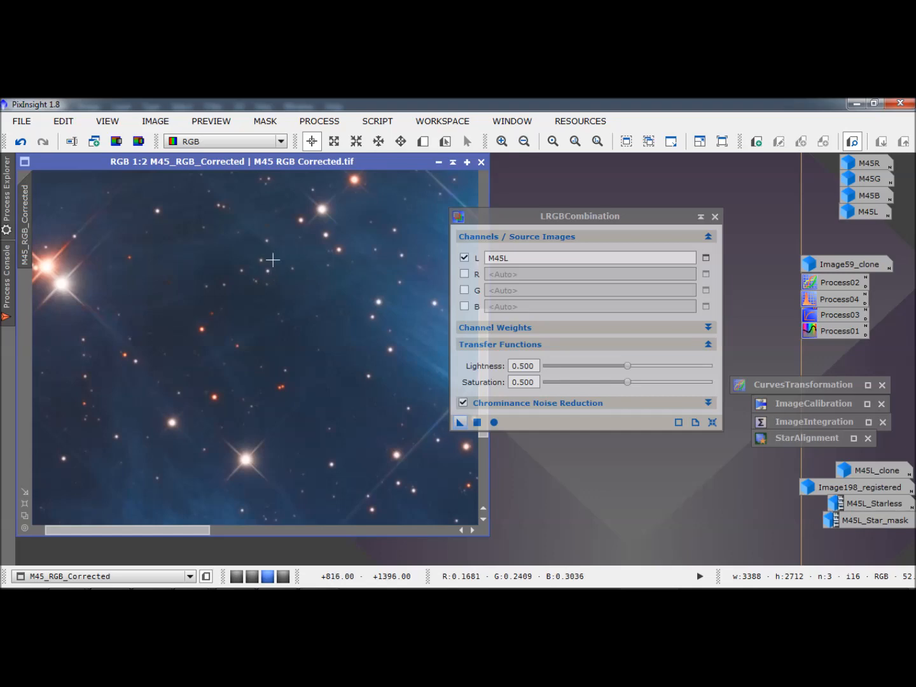
pyautogui.click(21, 147)
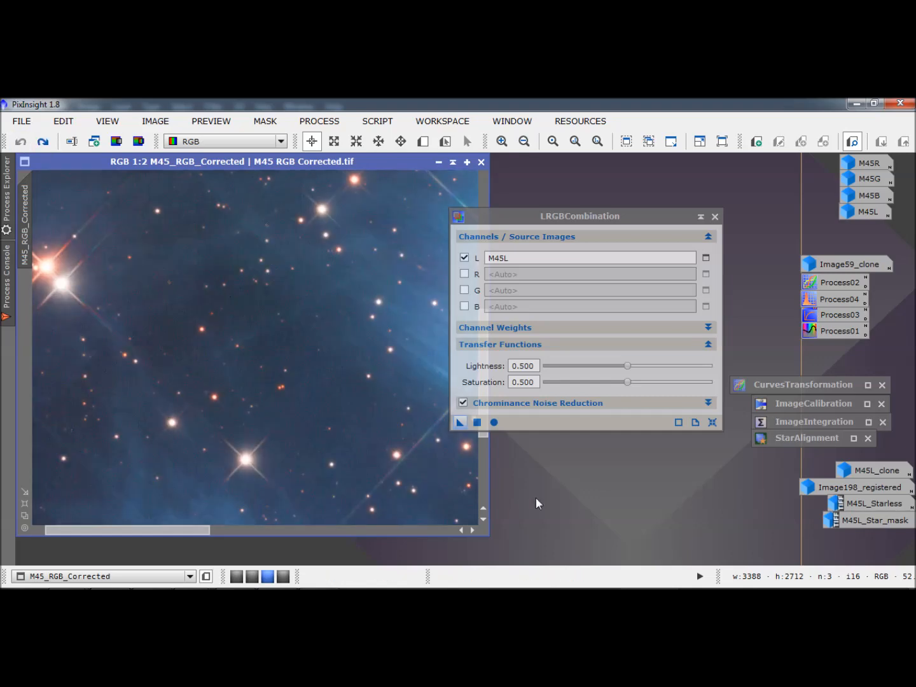
pyautogui.doubleClick(536, 497)
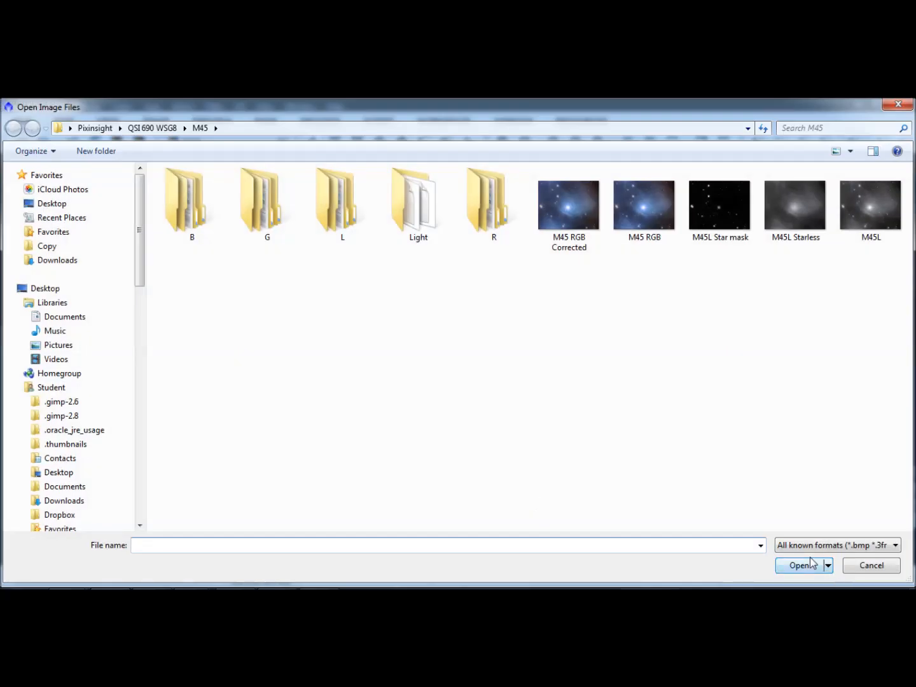
pyautogui.click(872, 565)
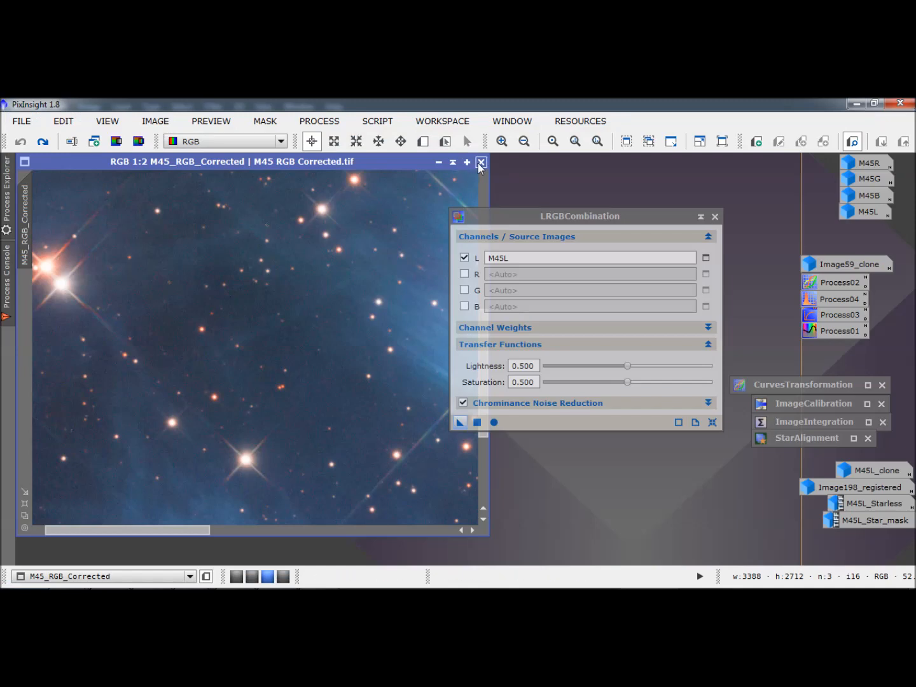
# Close the processed M45_RGB_Corrected image, open M45 RGB Corrected.tif, and place and enlarge its window for a full view.
pyautogui.click(481, 164)
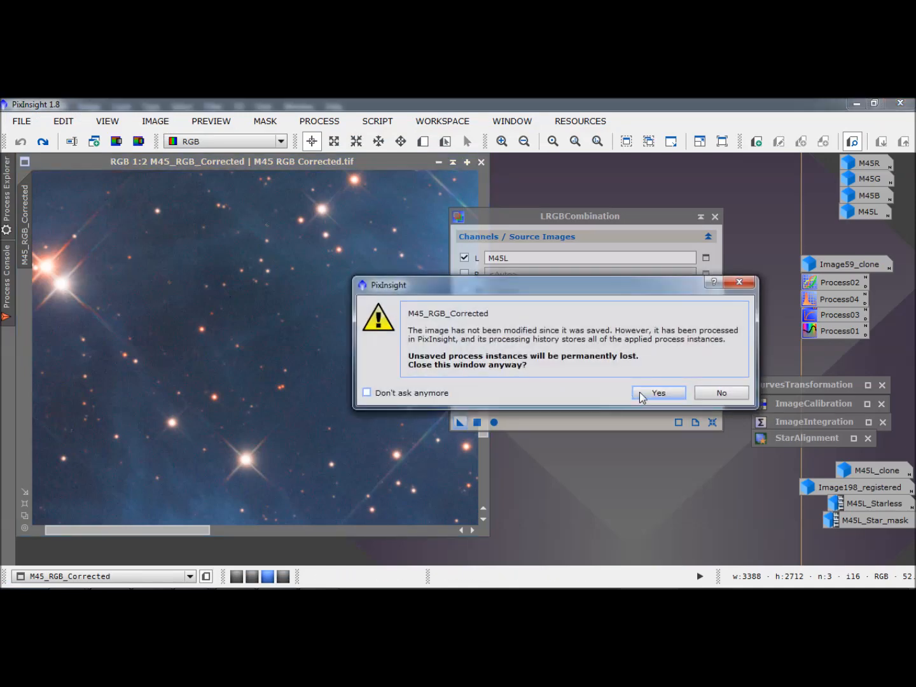
pyautogui.click(658, 393)
pyautogui.doubleClick(549, 499)
pyautogui.doubleClick(546, 198)
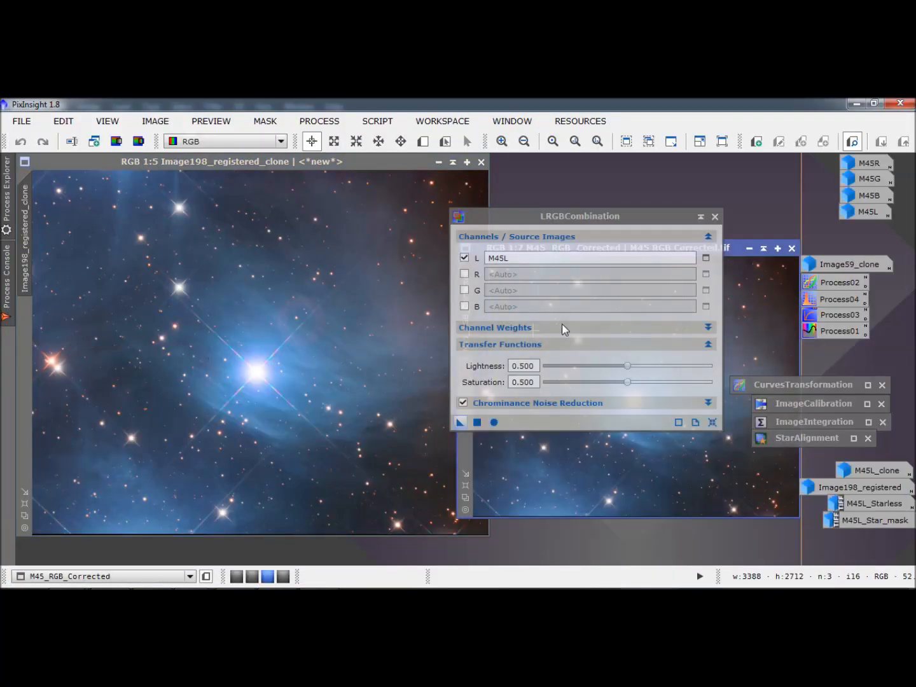
pyautogui.moveTo(733, 252); pyautogui.dragTo(293, 167)
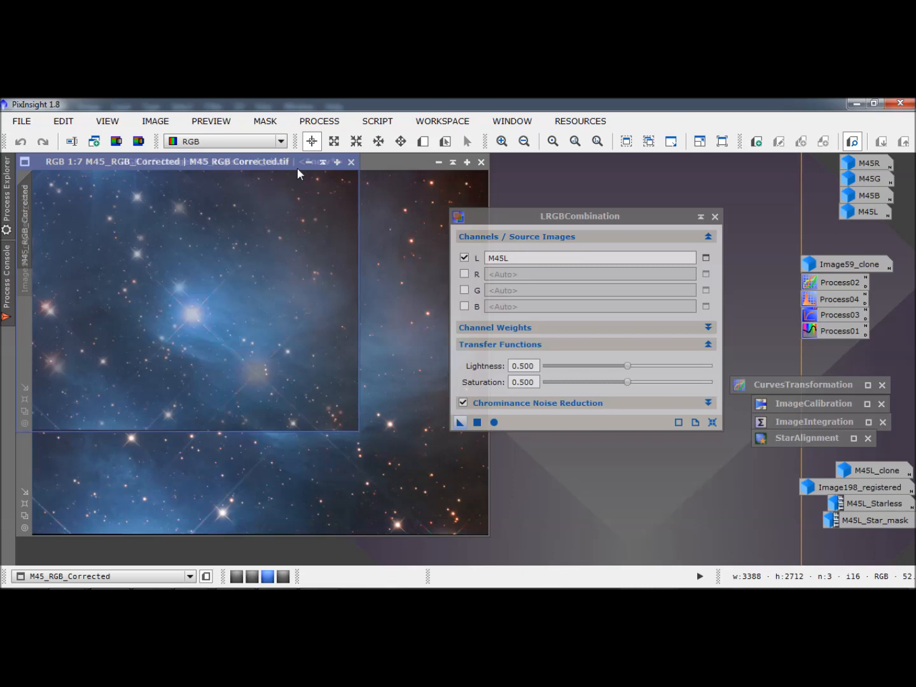
pyautogui.click(25, 398)
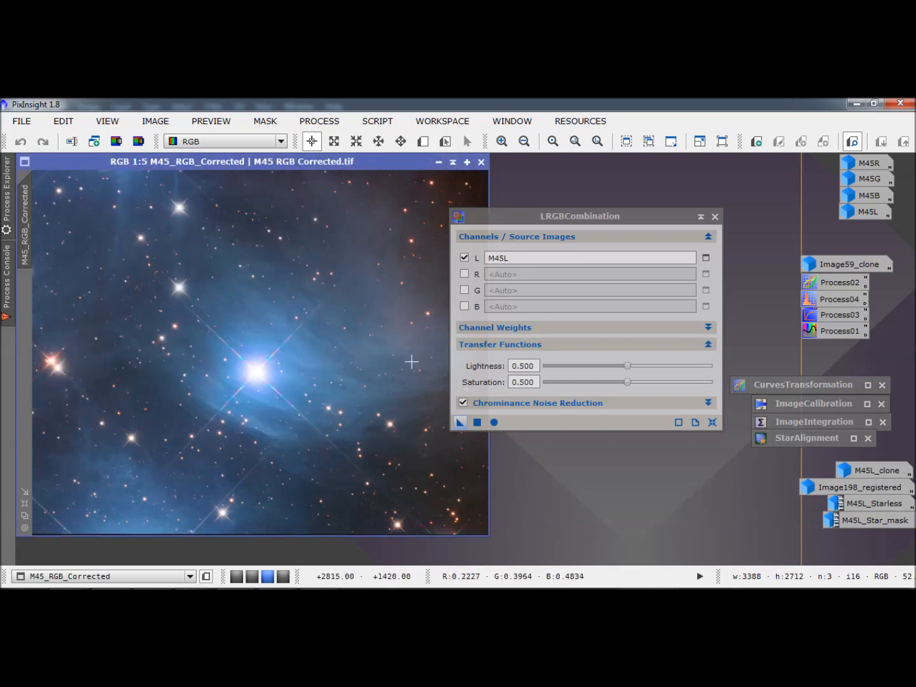
# Apply M45L_Star_mask as a mask to M45_RGB_Corrected and invert the mask.
pyautogui.click(501, 140)
pyautogui.click(502, 141)
pyautogui.click(502, 141)
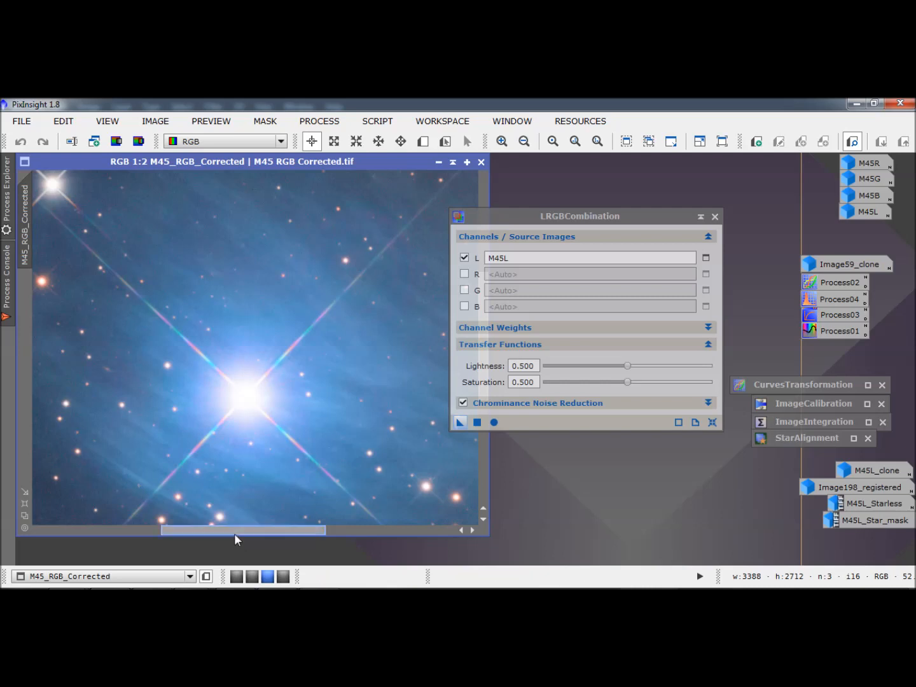
pyautogui.moveTo(235, 529); pyautogui.dragTo(148, 530)
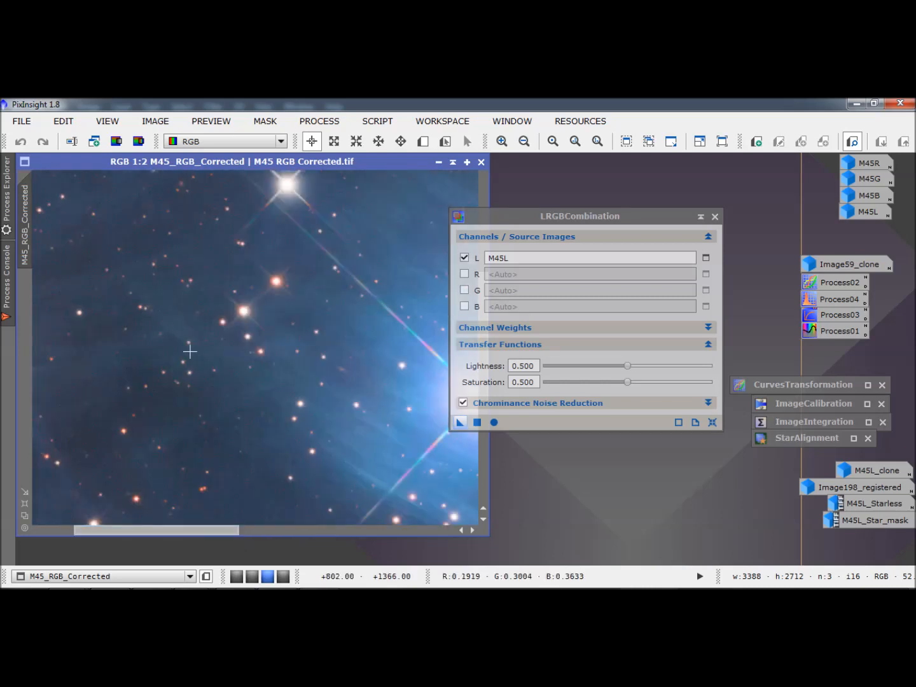
pyautogui.doubleClick(863, 517)
pyautogui.moveTo(375, 348); pyautogui.dragTo(27, 336)
pyautogui.click(255, 123)
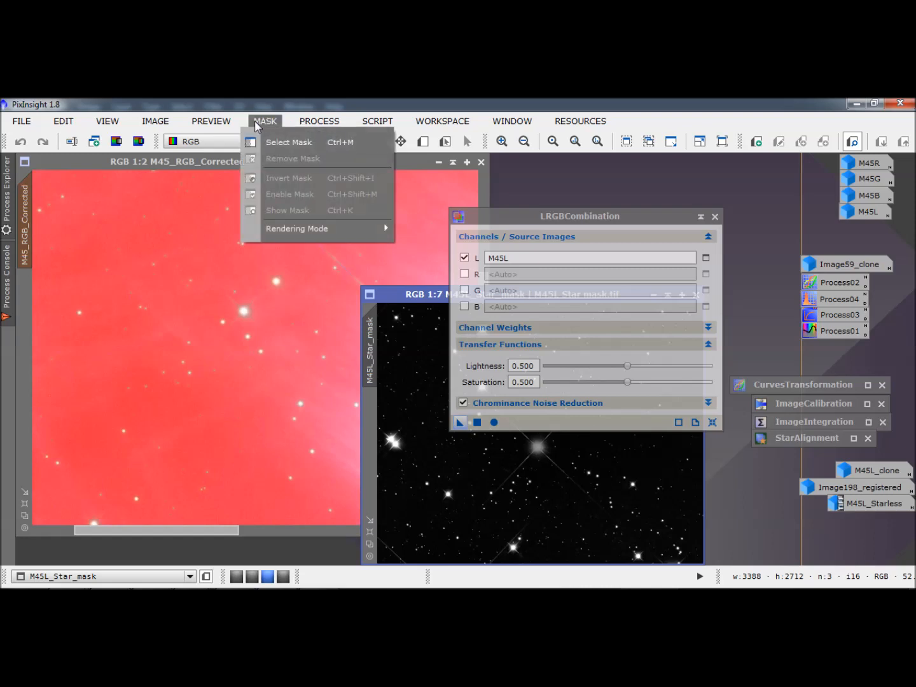
pyautogui.click(189, 162)
pyautogui.click(265, 122)
pyautogui.click(269, 179)
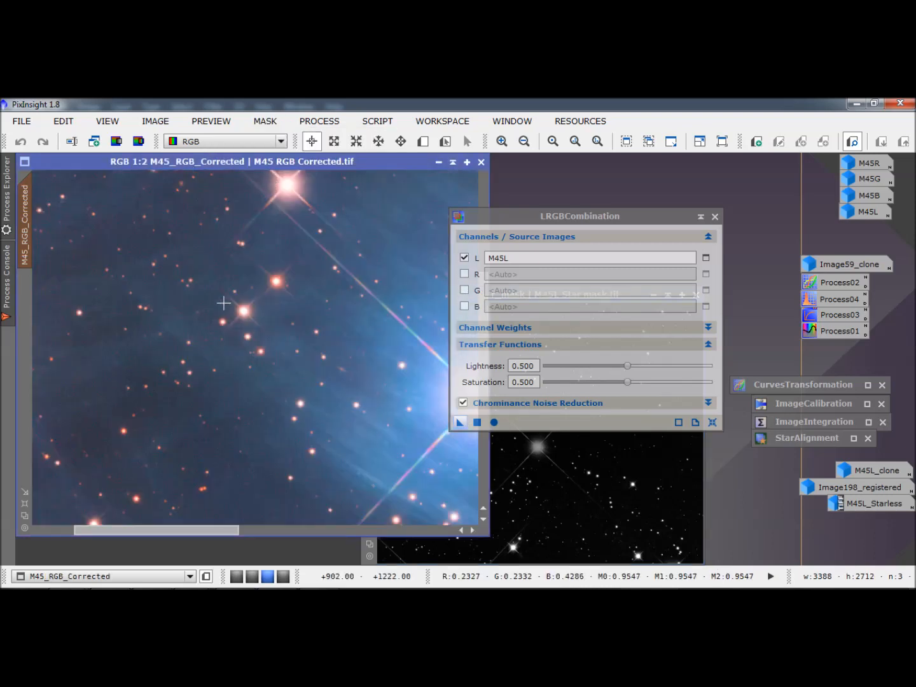
# Hide the mask overlay on M45_RGB_Corrected and show it again to check which stars are protected.
pyautogui.click(266, 122)
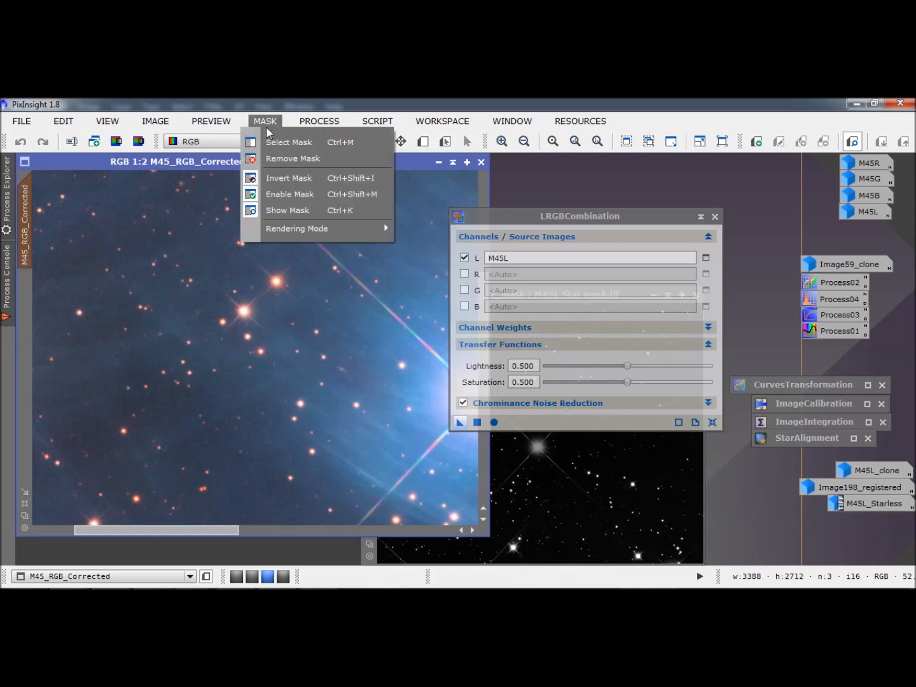
pyautogui.click(273, 211)
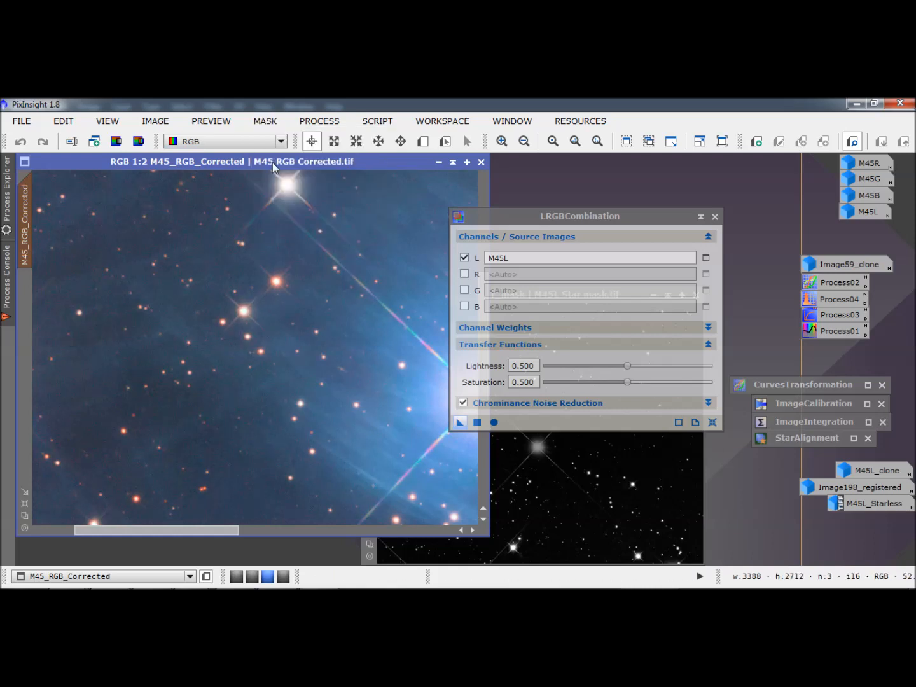
pyautogui.click(266, 120)
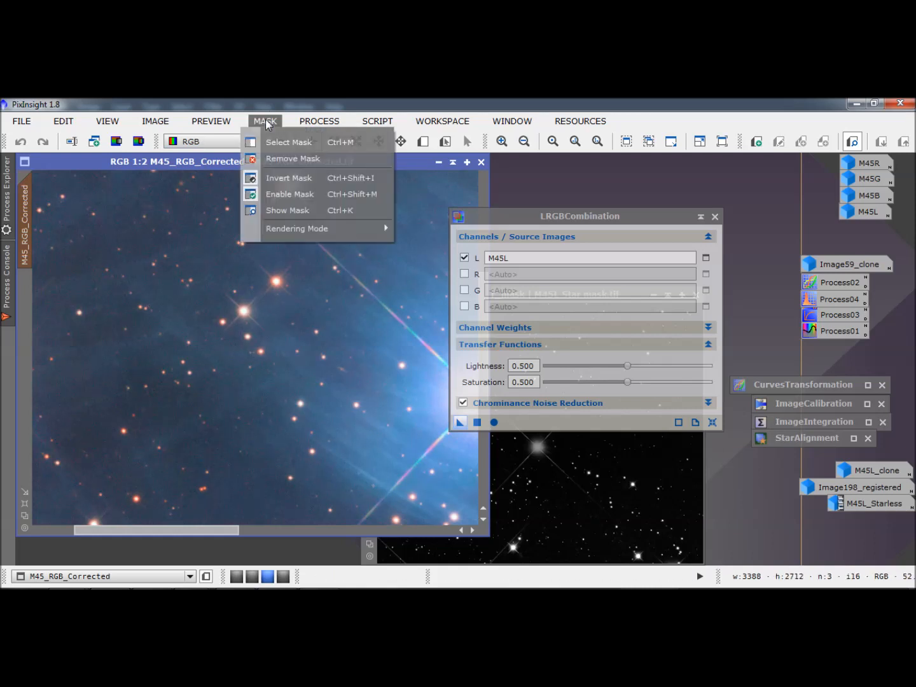
pyautogui.click(275, 209)
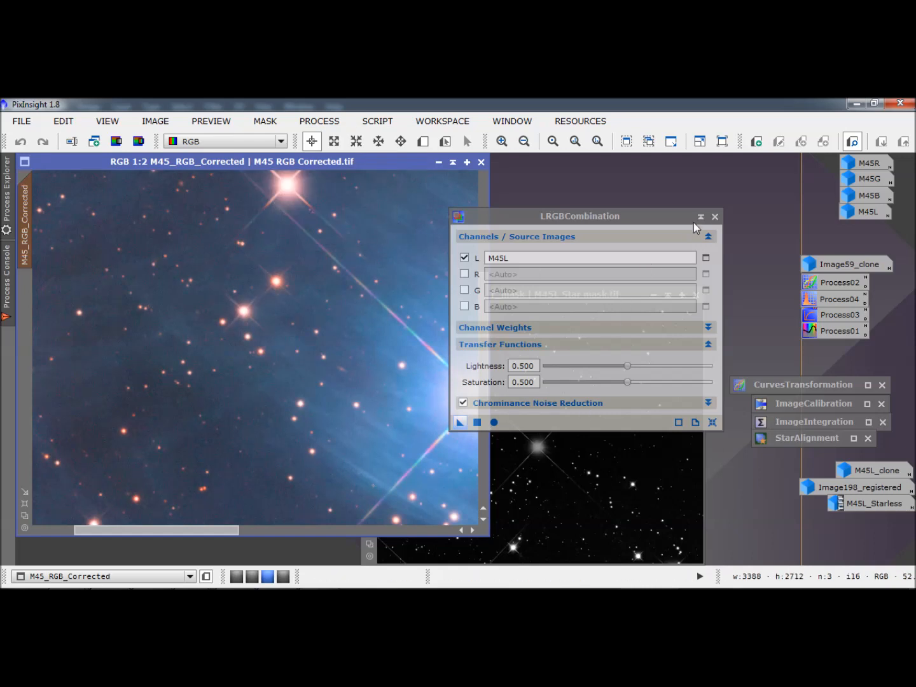
# Apply LRGBCombination with M45L as luminance and Chrominance Noise Reduction enabled to the masked M45_RGB_Corrected, and inspect the dark area beside the star pair.
pyautogui.moveTo(462, 421); pyautogui.dragTo(157, 288)
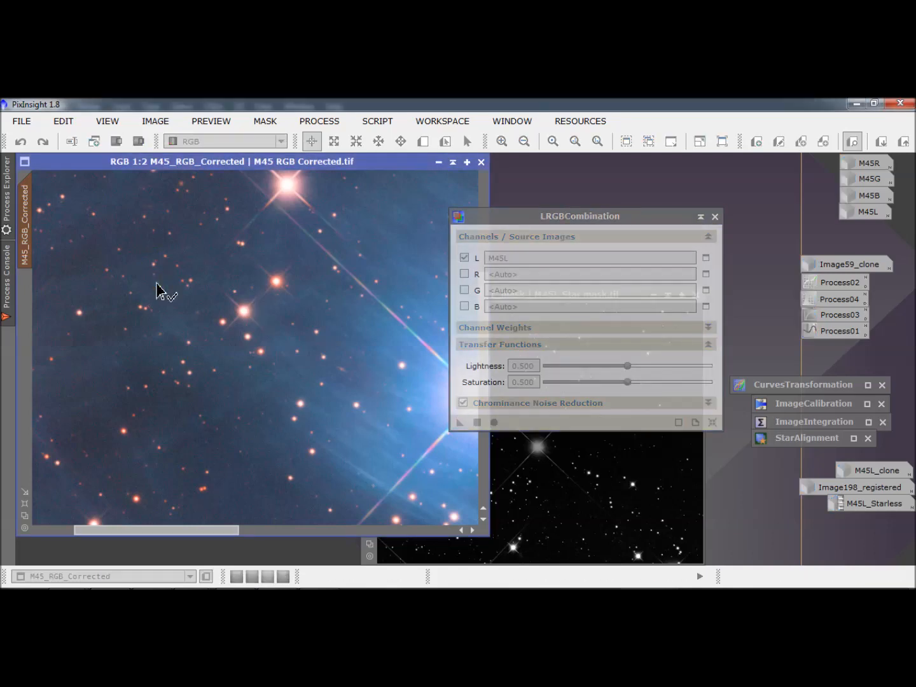
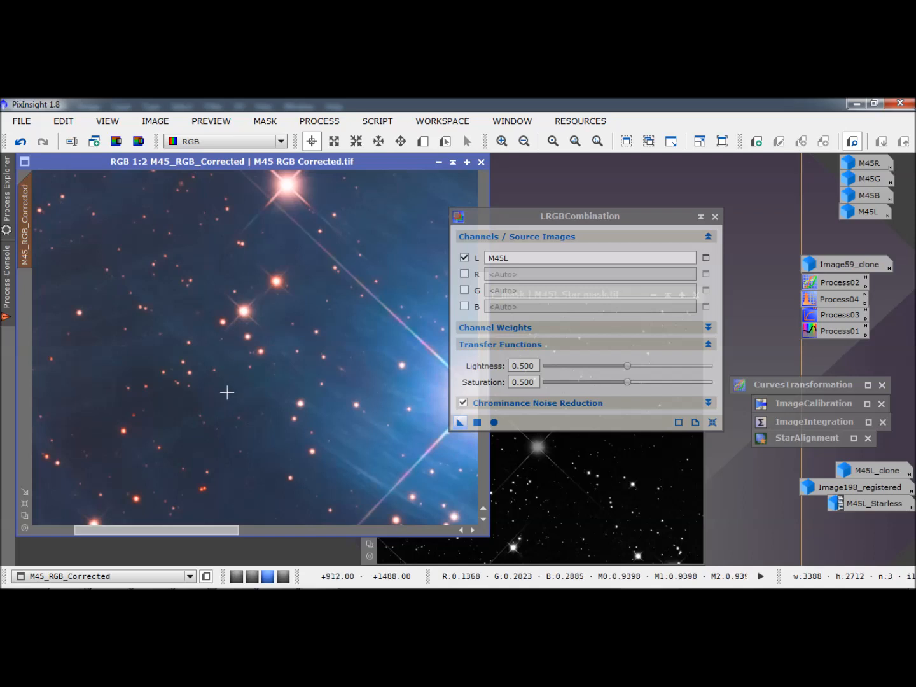
pyautogui.moveTo(222, 535); pyautogui.dragTo(166, 535)
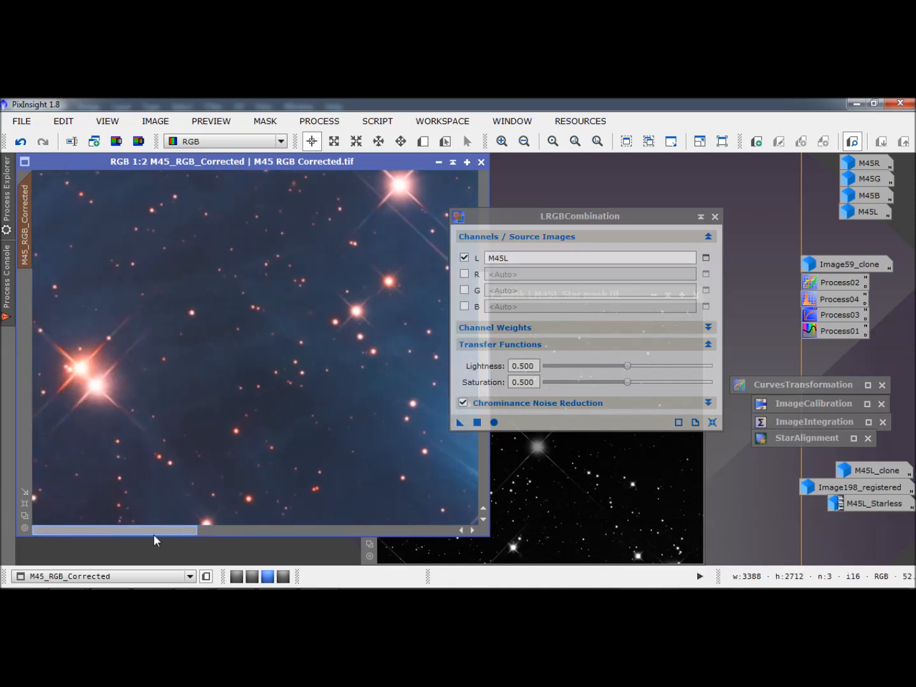
pyautogui.moveTo(166, 533); pyautogui.dragTo(171, 529)
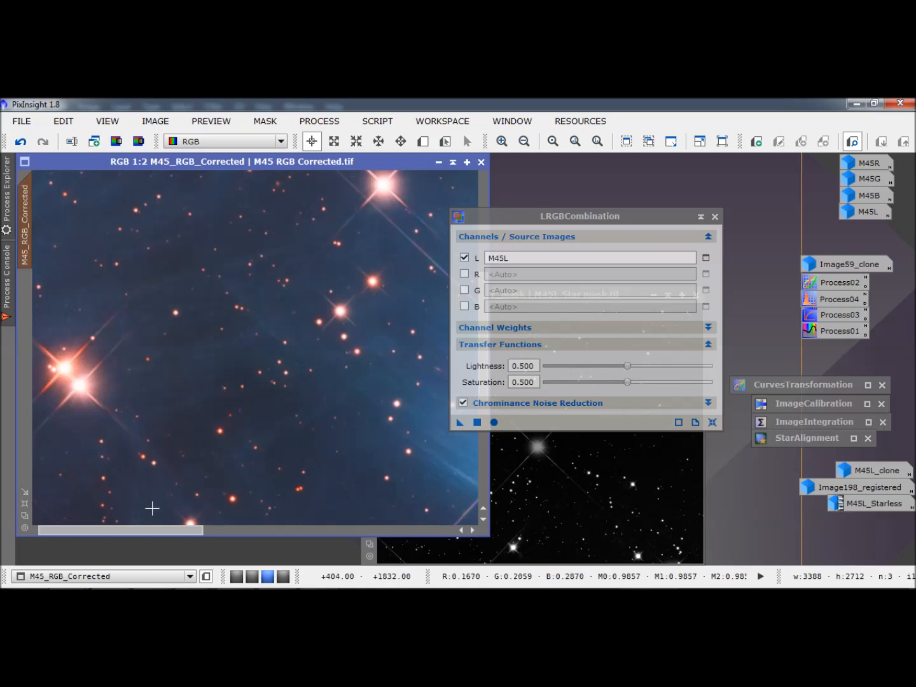
pyautogui.moveTo(145, 529)
pyautogui.mouseDown()
pyautogui.moveTo(249, 544)
pyautogui.moveTo(148, 525)
pyautogui.mouseUp()
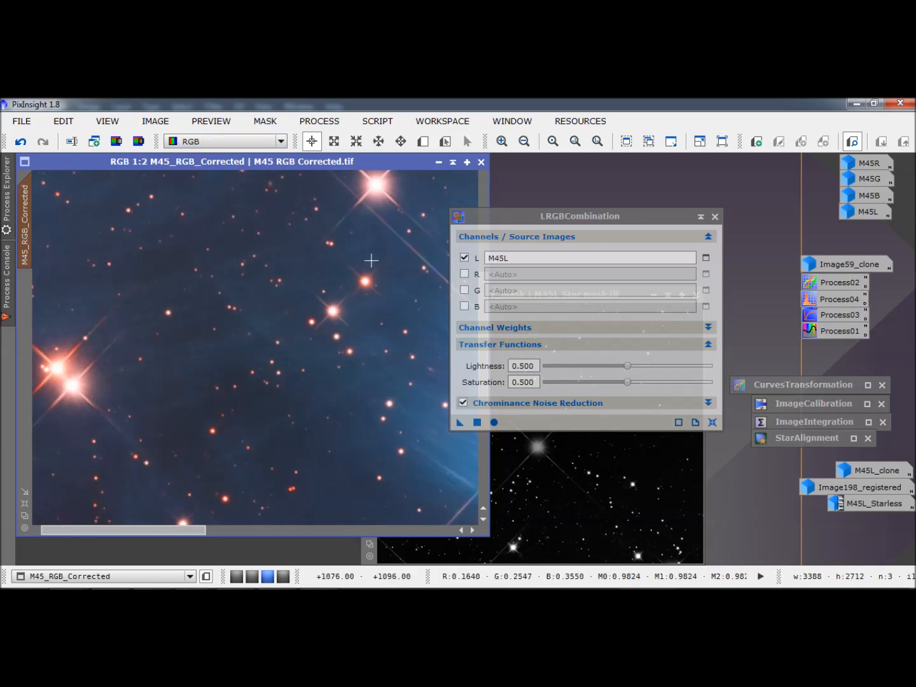
# Hide the mask overlay and compare the area beside the star pair before and after the masked LRGBCombination.
pyautogui.click(265, 121)
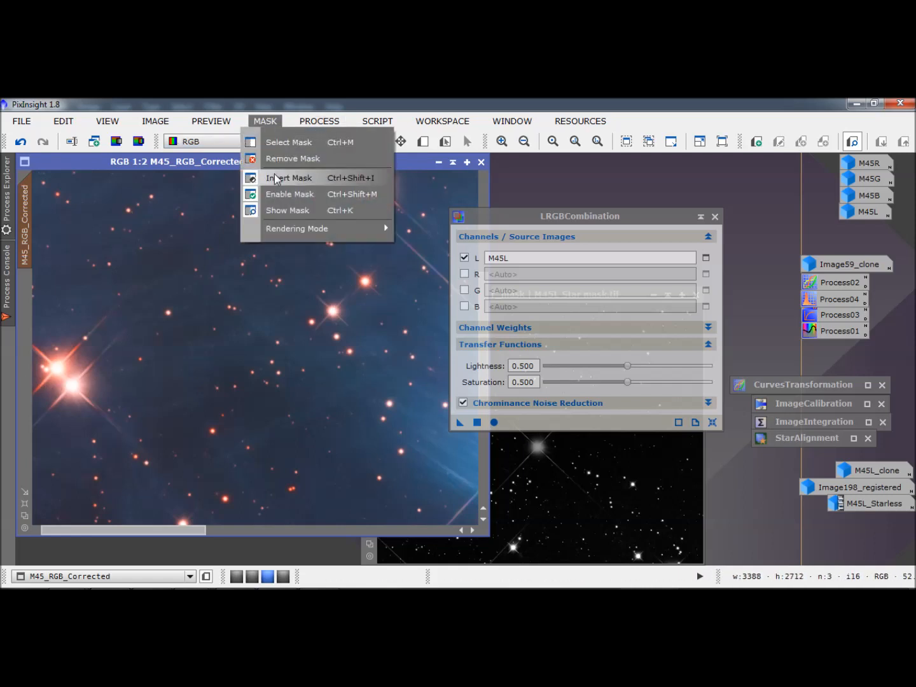
pyautogui.click(277, 210)
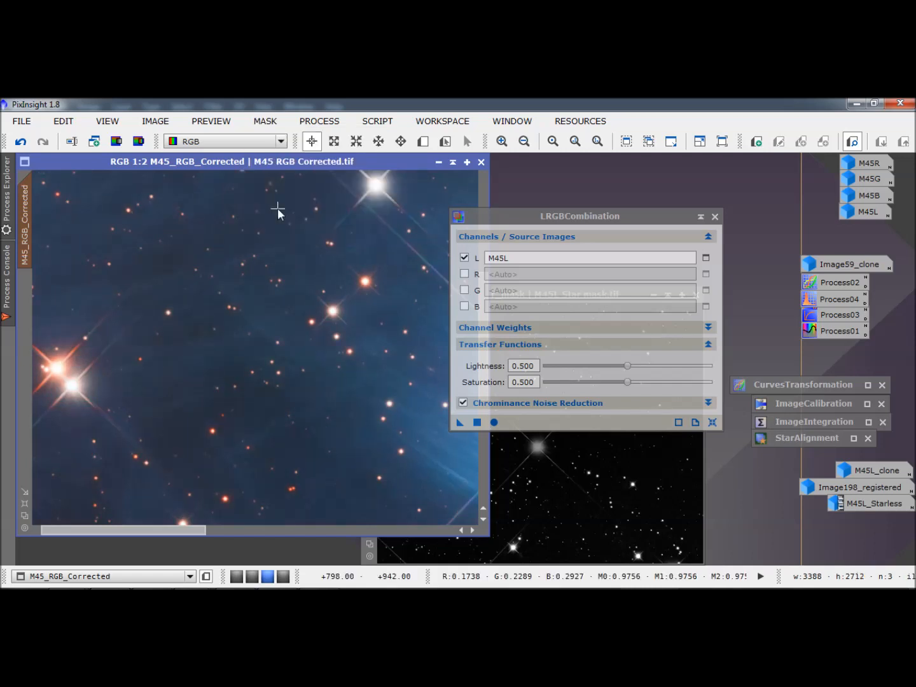
pyautogui.click(21, 142)
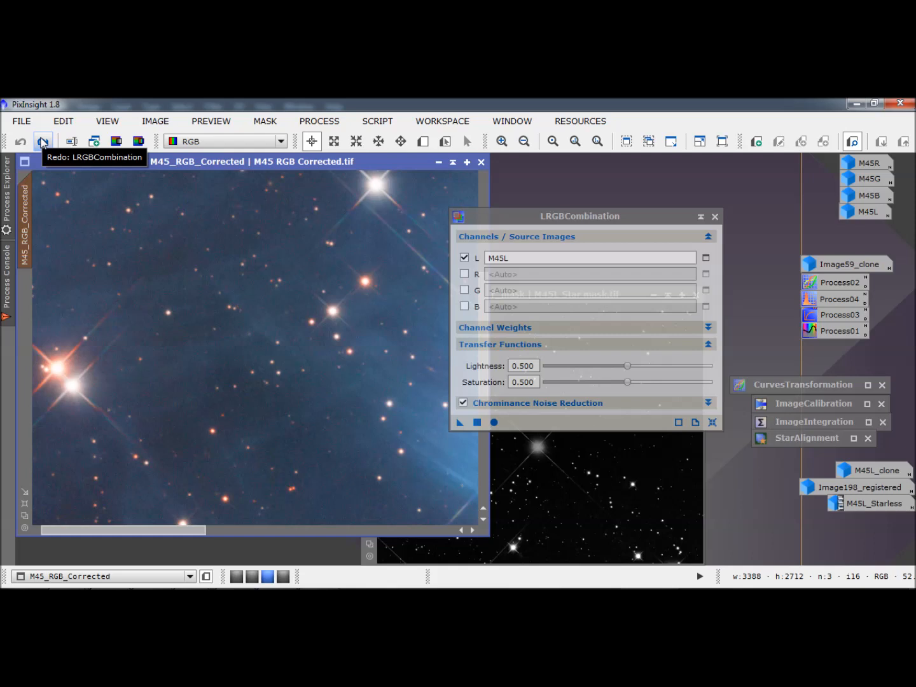
pyautogui.click(42, 143)
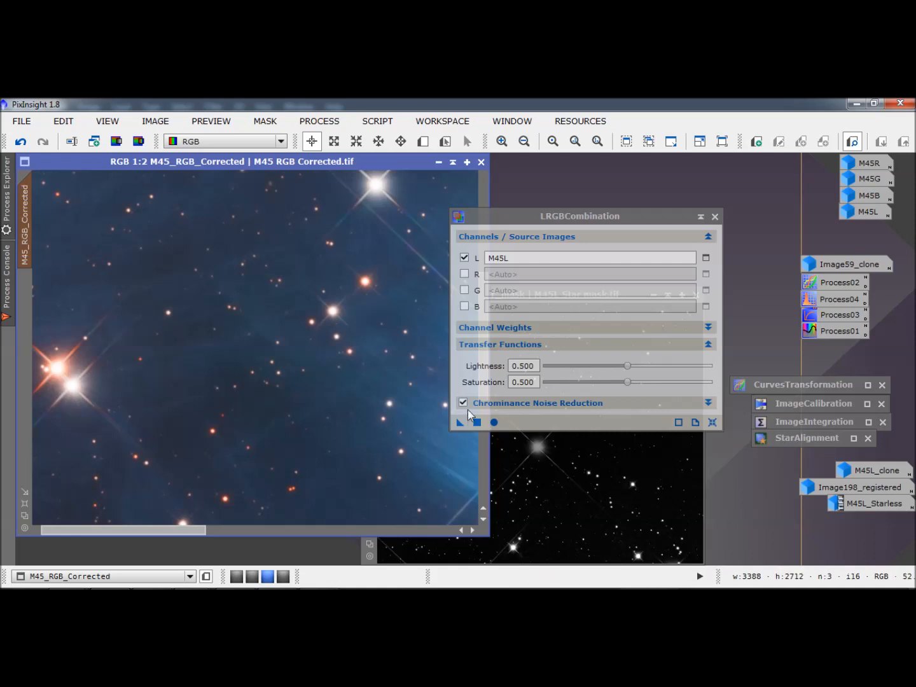
# Remove the star mask and apply LRGBCombination with M45L to M45_RGB_Corrected again, with Chrominance Noise Reduction disabled.
pyautogui.click(266, 121)
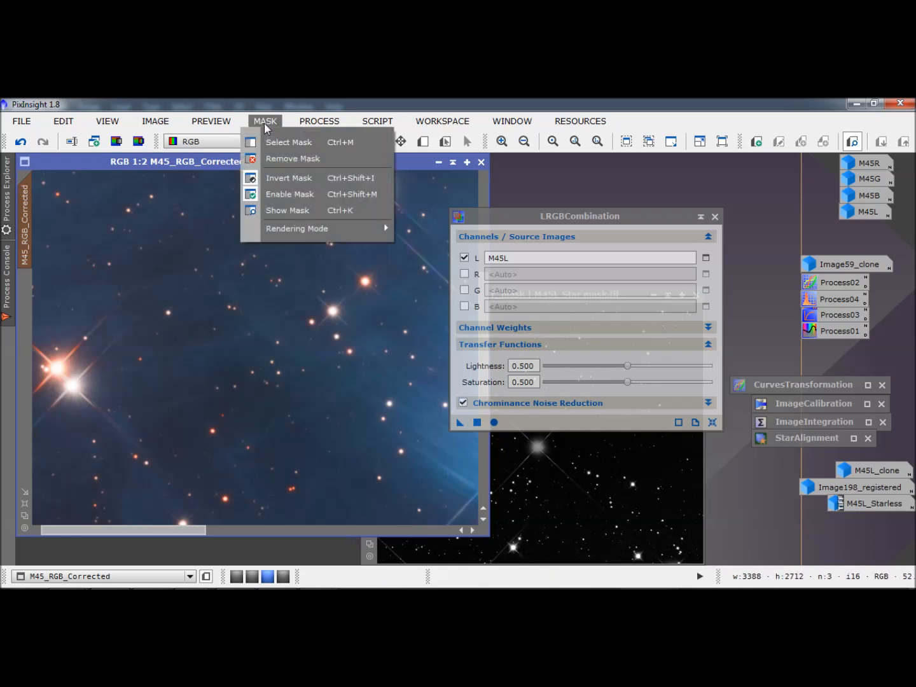
pyautogui.click(273, 163)
pyautogui.click(464, 403)
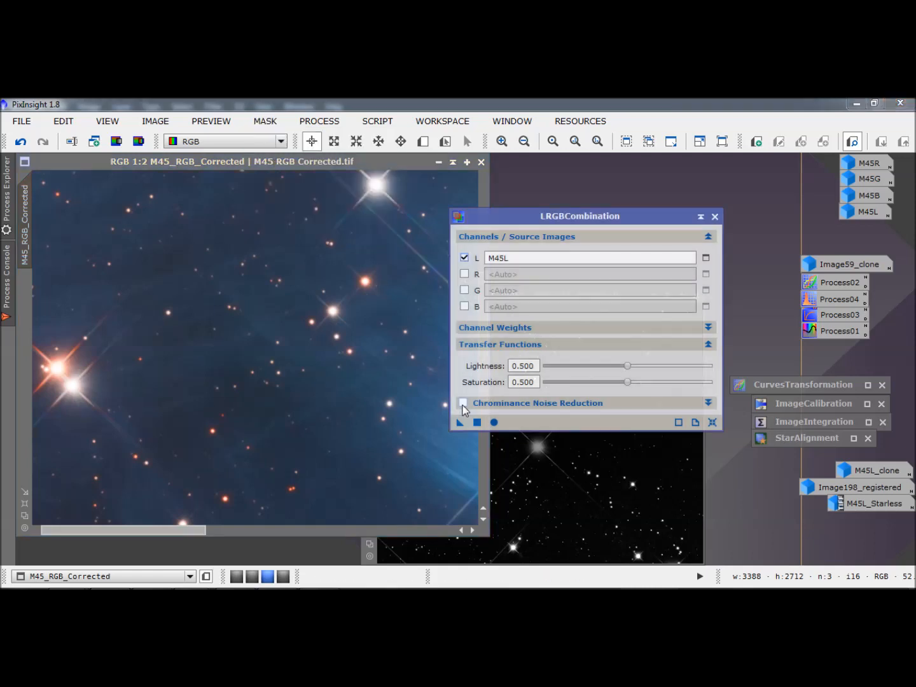
pyautogui.moveTo(459, 423); pyautogui.dragTo(175, 349)
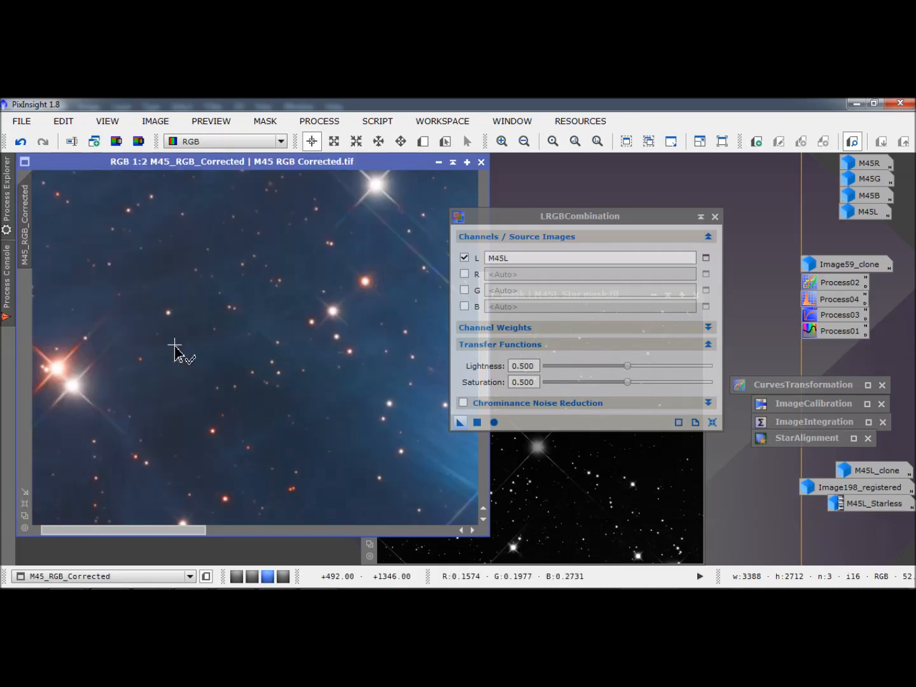
# Compare M45_RGB_Corrected with and without the second LRGBCombination and examine the image's right and lower areas at 1:2.
pyautogui.click(20, 144)
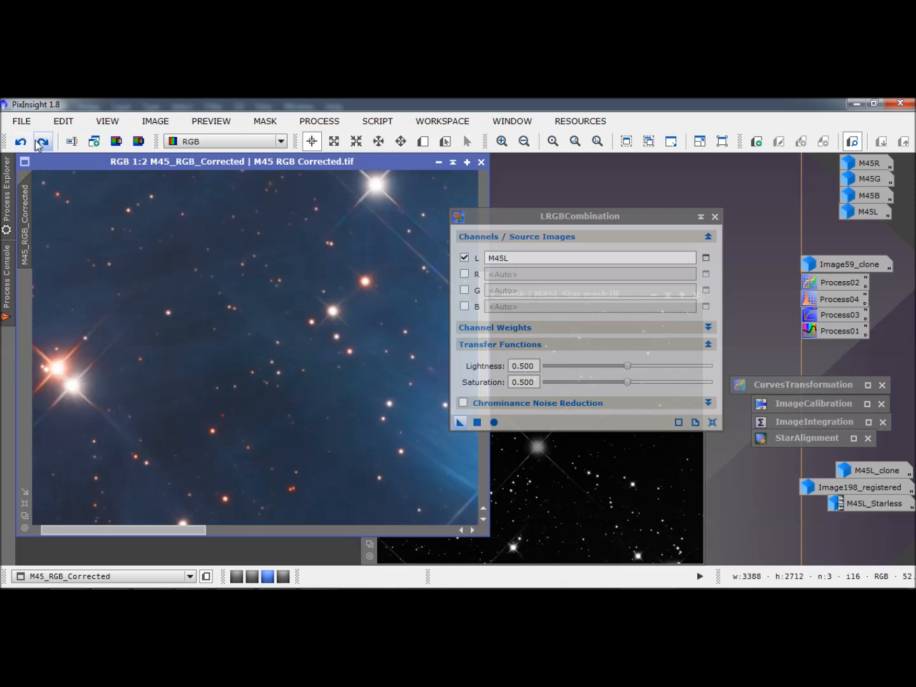
pyautogui.click(42, 144)
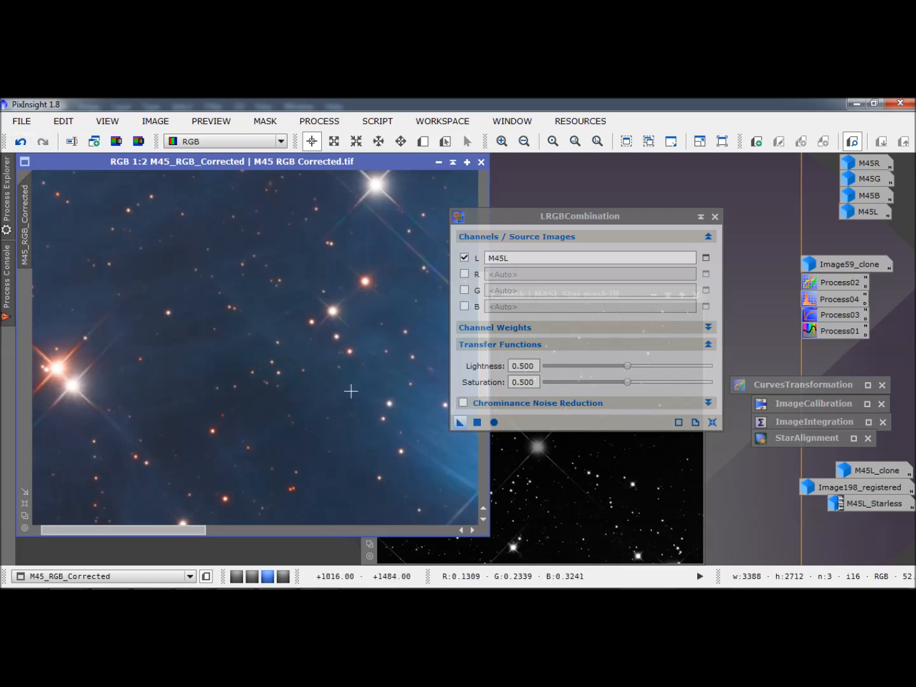
pyautogui.moveTo(196, 530); pyautogui.dragTo(446, 537)
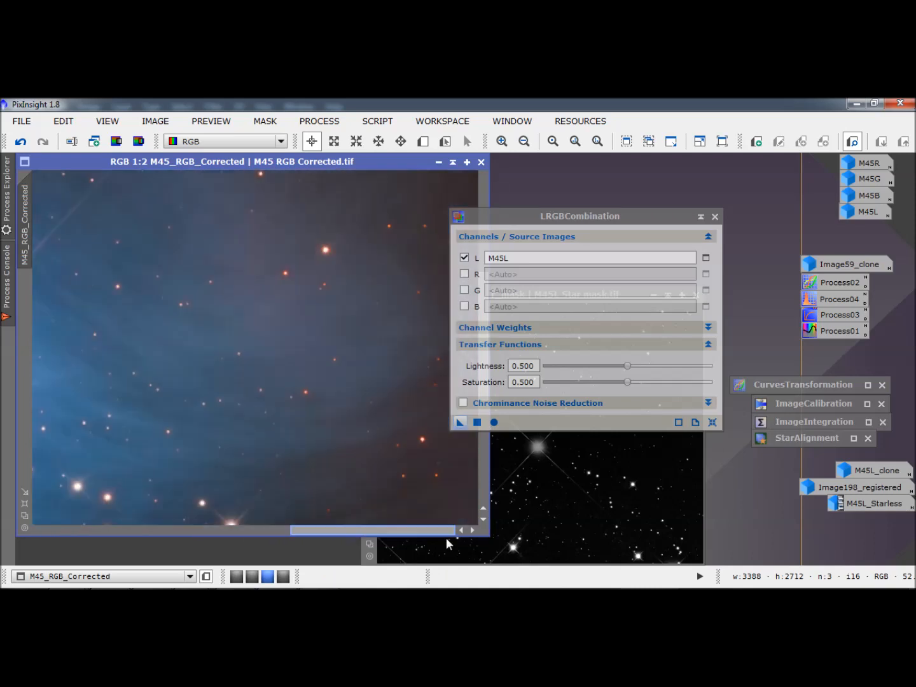
pyautogui.click(699, 216)
pyautogui.moveTo(488, 279); pyautogui.dragTo(493, 413)
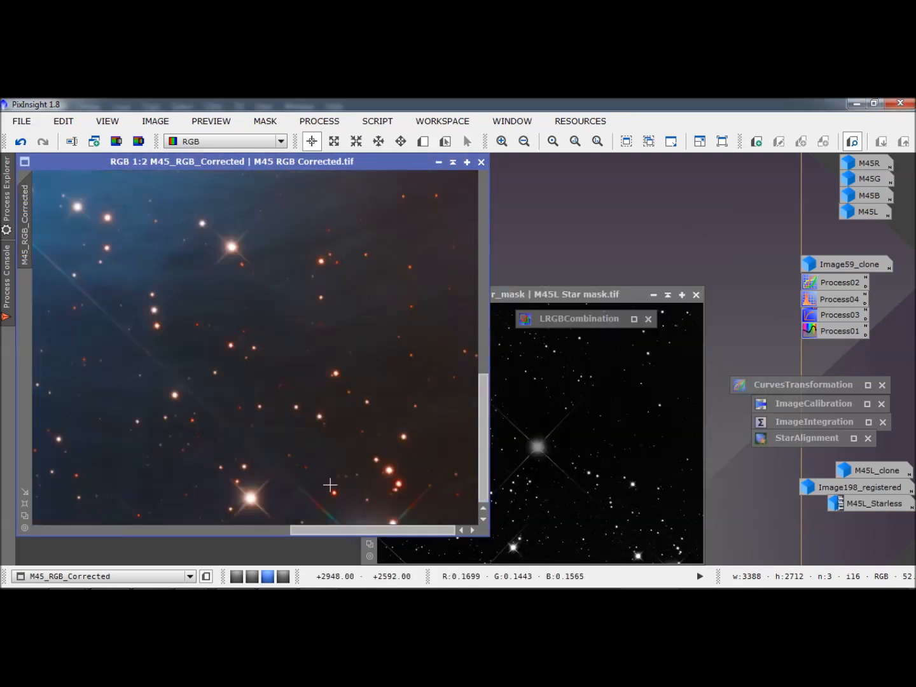
pyautogui.moveTo(308, 538); pyautogui.dragTo(71, 486)
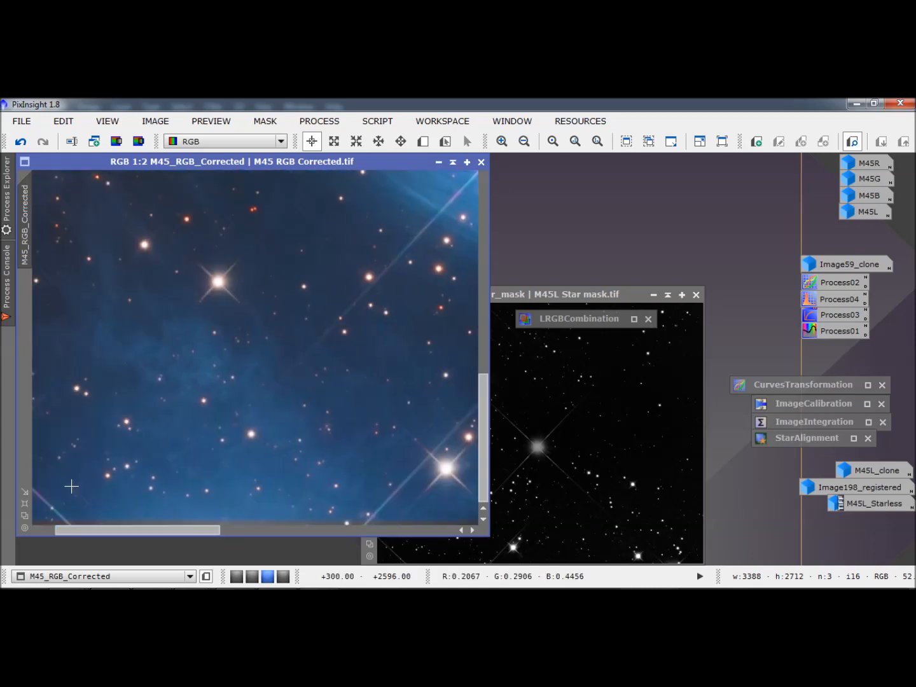
pyautogui.moveTo(476, 400); pyautogui.dragTo(472, 257)
# Fit the whole image in its window and compare the final result with the states before each LRGBCombination.
pyautogui.click(25, 506)
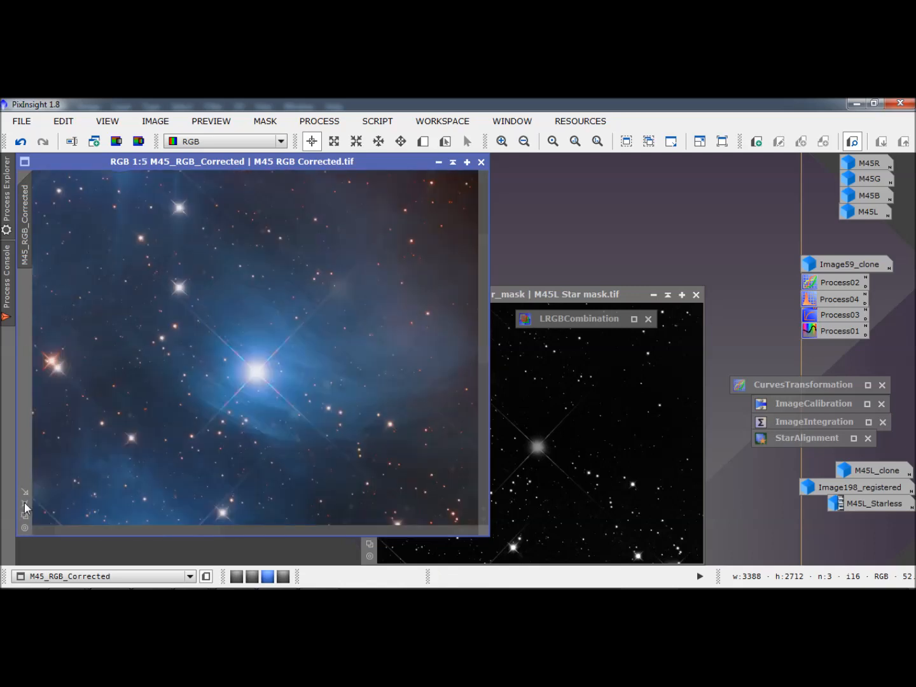
pyautogui.click(20, 145)
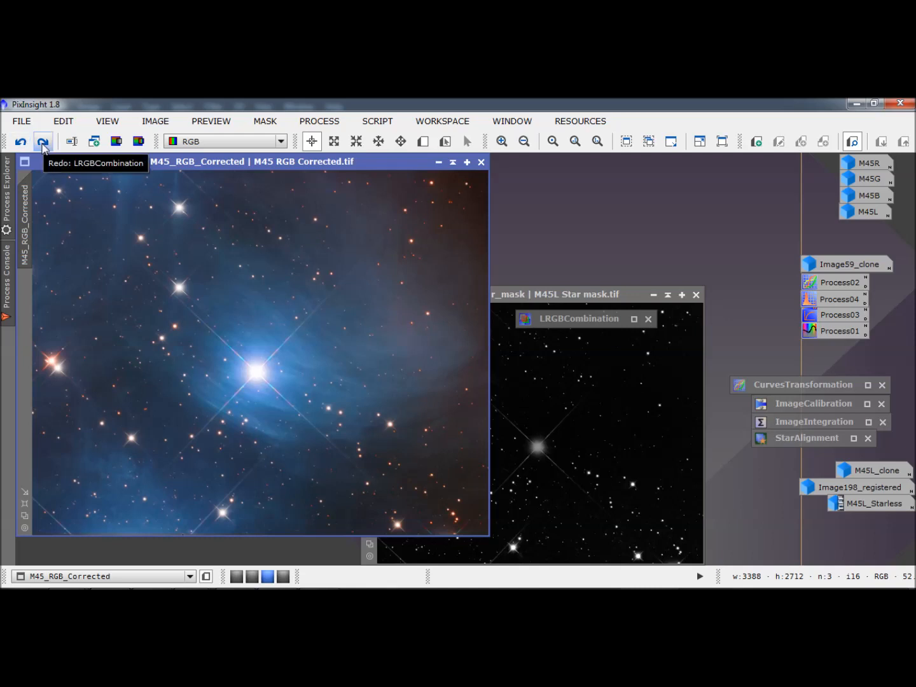
pyautogui.click(20, 145)
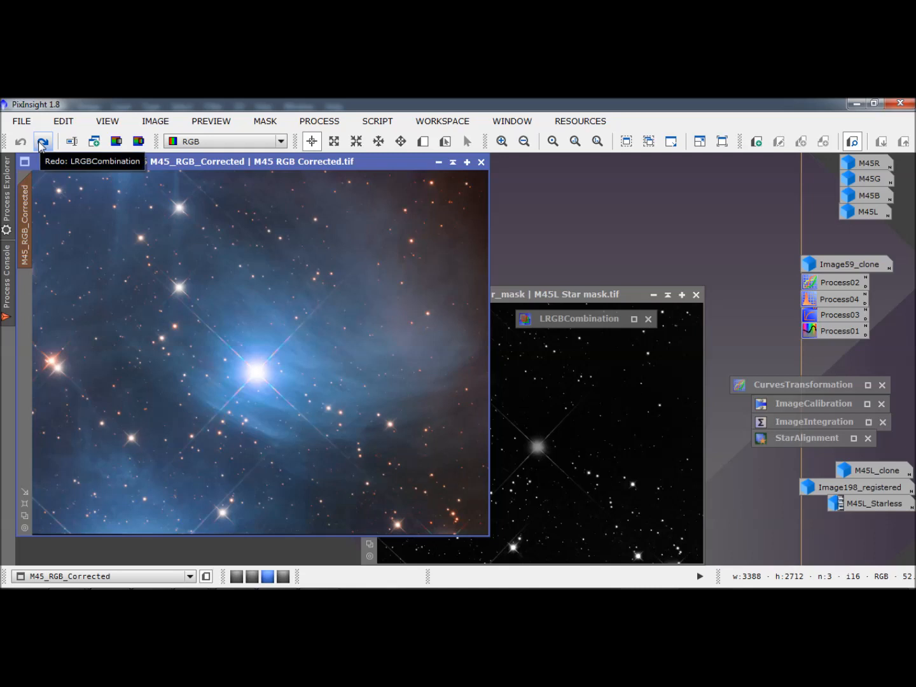
pyautogui.click(41, 143)
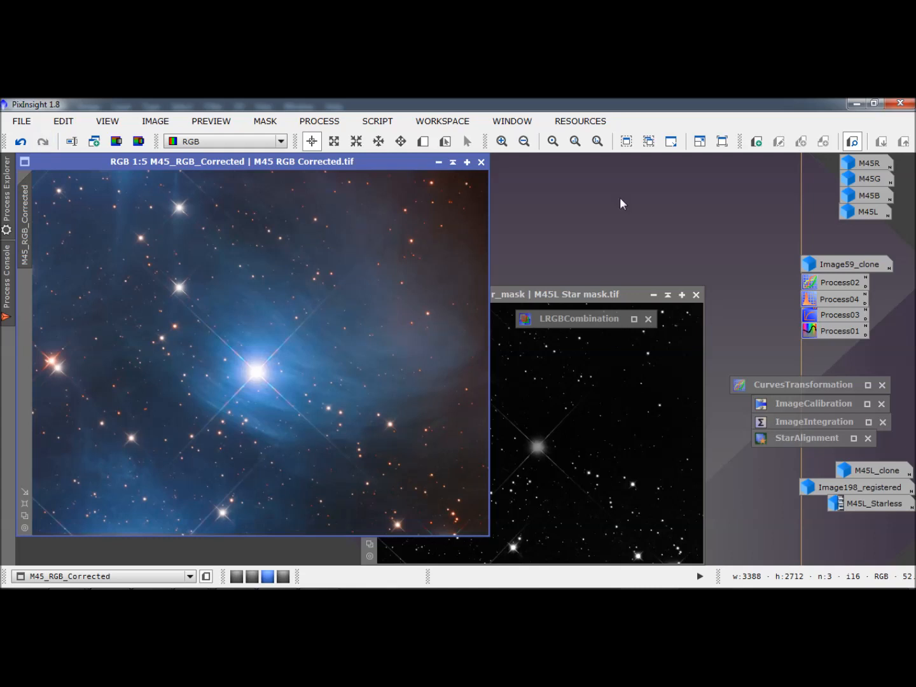
# Minimize the star mask image, restore M45L, and apply M45L as a mask to M45_RGB_Corrected.
pyautogui.click(653, 295)
pyautogui.doubleClick(867, 214)
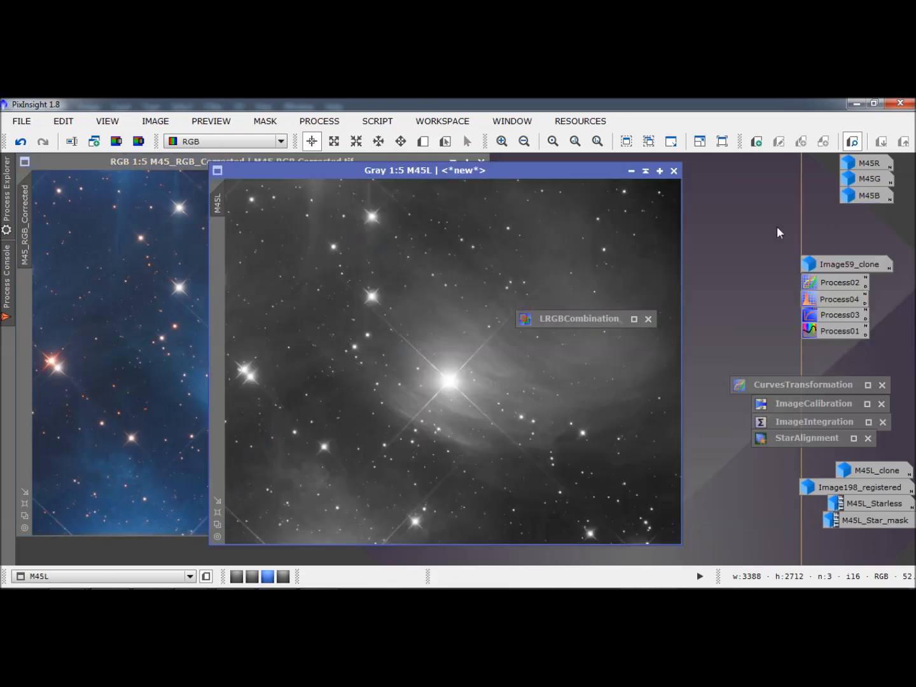
pyautogui.moveTo(222, 210); pyautogui.dragTo(25, 307)
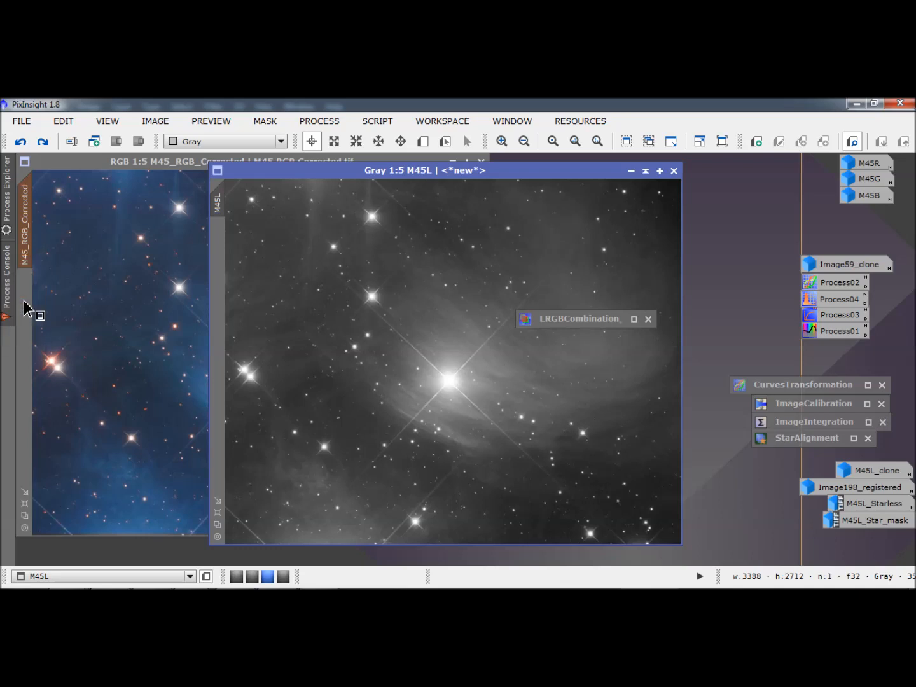
# Minimize M45L and use CurvesTransformation with real-time preview to raise the combined RGB/K curve at about input 0.151, output 0.264.
pyautogui.click(633, 172)
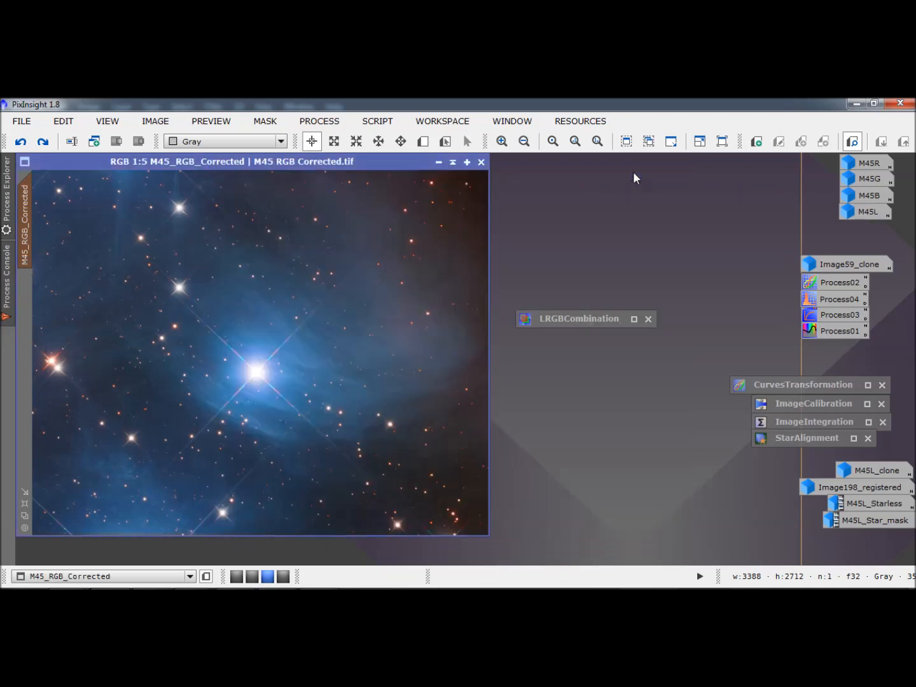
pyautogui.doubleClick(815, 286)
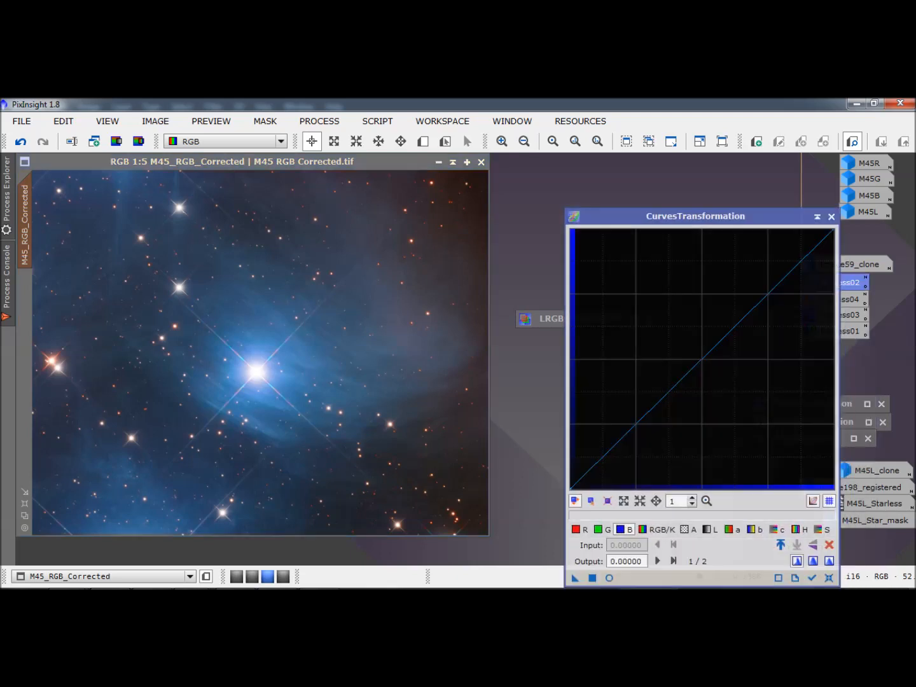
pyautogui.click(609, 578)
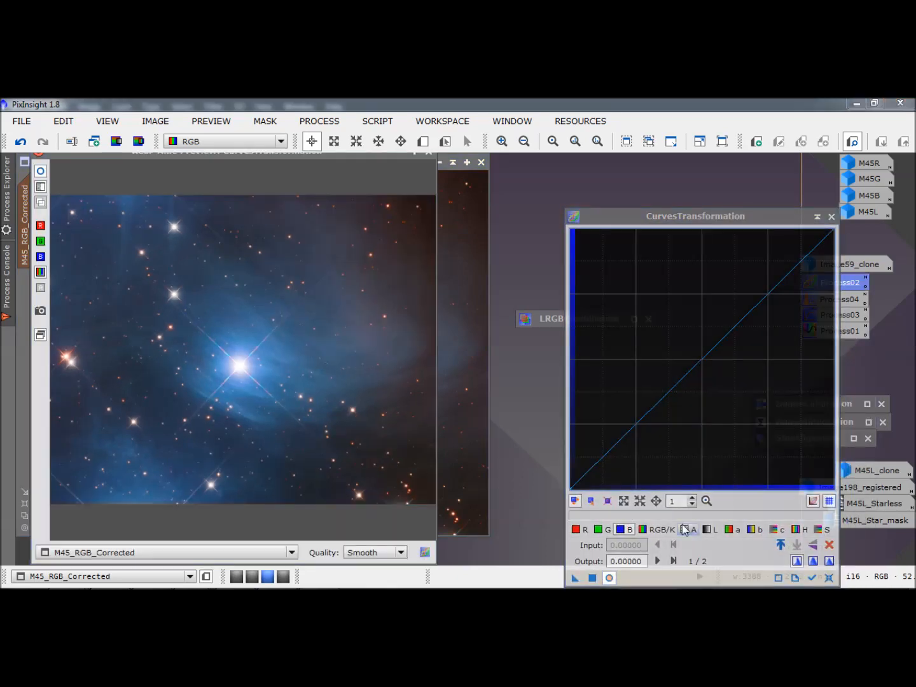
pyautogui.click(661, 530)
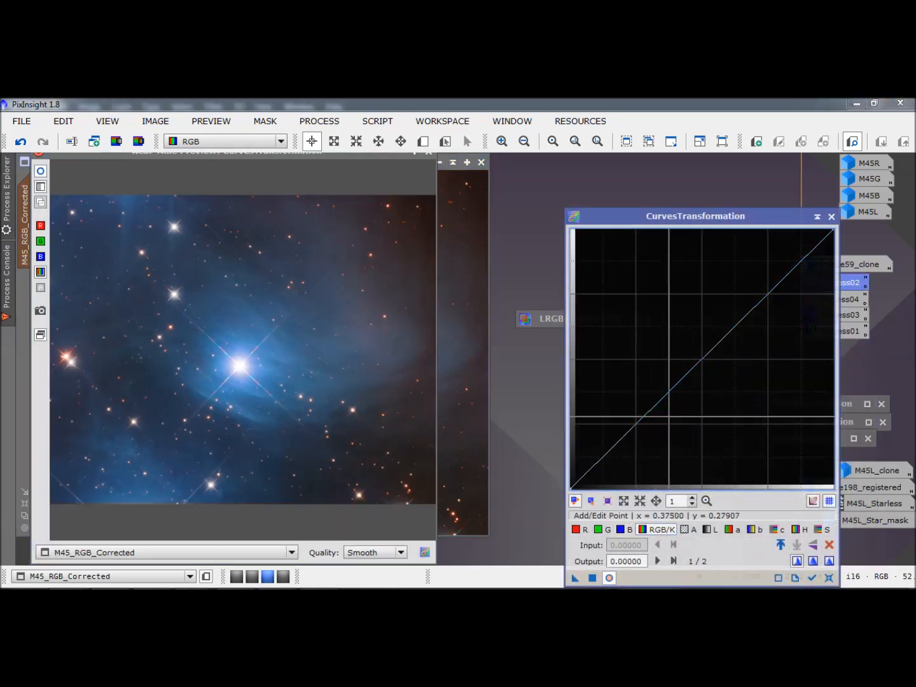
pyautogui.moveTo(639, 421); pyautogui.dragTo(609, 420)
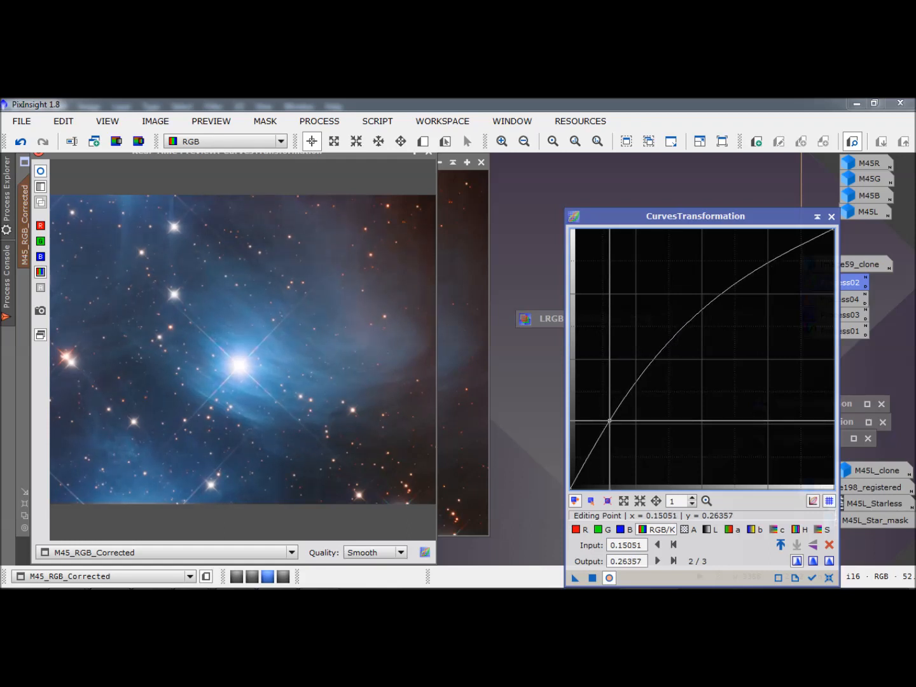
# Compare the previewed image with and without the raised RGB/K curve.
pyautogui.click(609, 579)
pyautogui.click(609, 578)
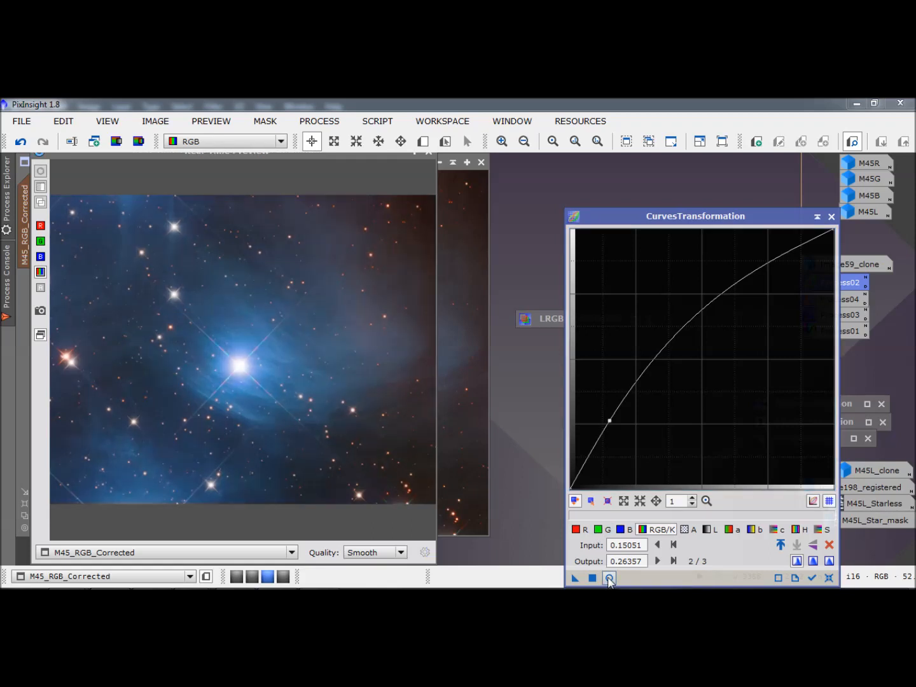
pyautogui.click(609, 579)
pyautogui.click(609, 579)
pyautogui.click(609, 580)
pyautogui.click(609, 580)
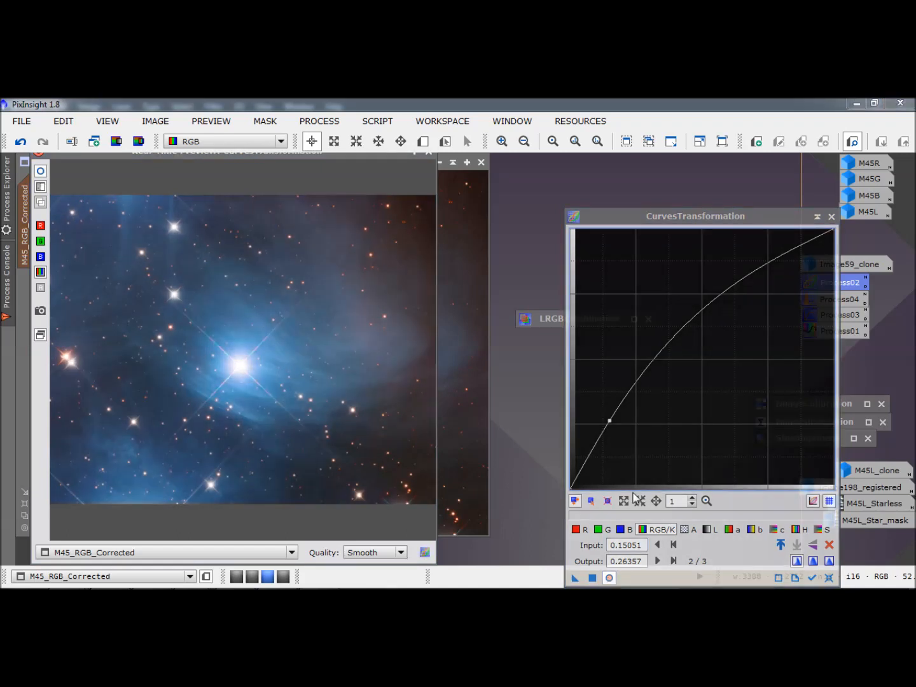
# Move the RGB/K curve point to about input 0.163, output 0.261, and apply the curve to M45_RGB_Corrected.
pyautogui.moveTo(610, 421); pyautogui.dragTo(613, 420)
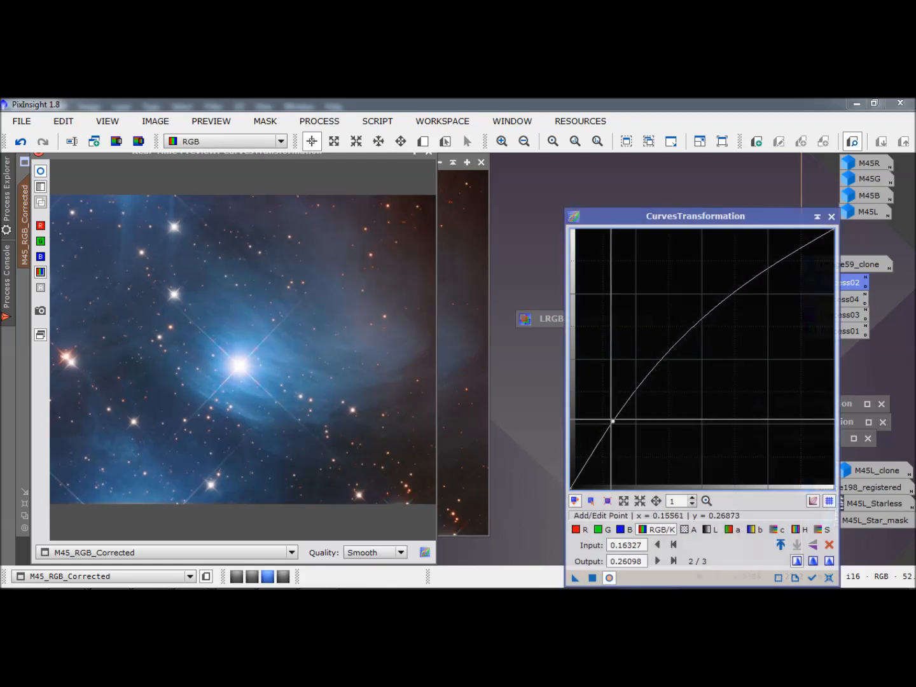
pyautogui.click(429, 154)
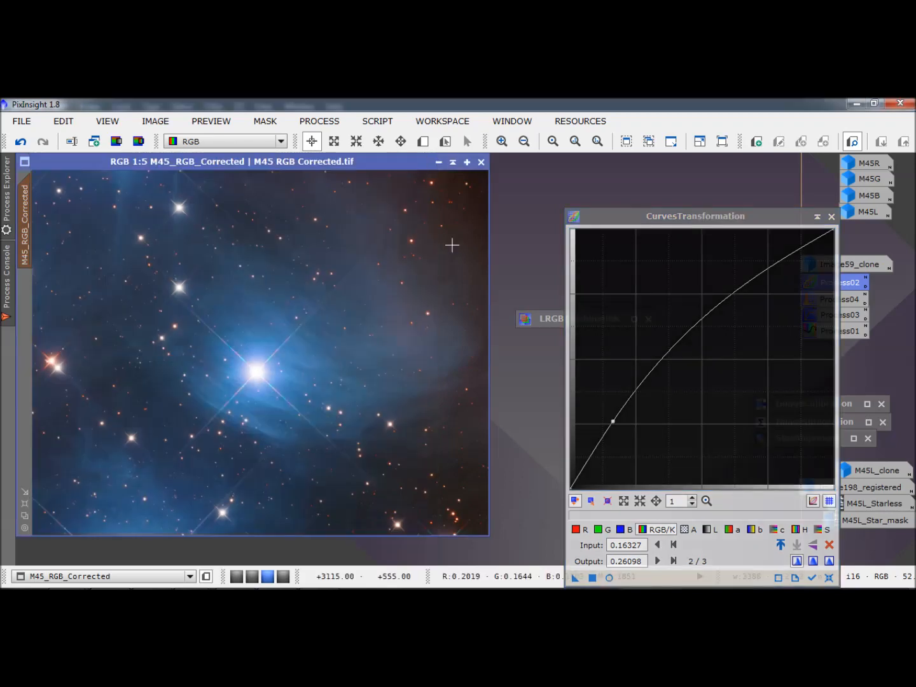
pyautogui.click(593, 578)
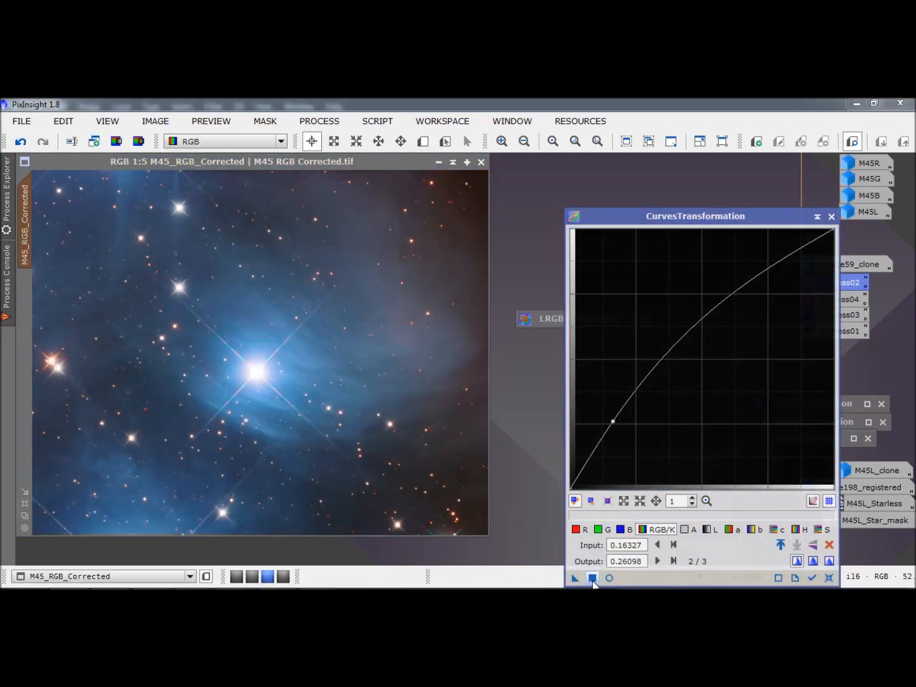
# Compare M45_RGB_Corrected before and after the curve, keep the curve applied, and collapse CurvesTransformation.
pyautogui.click(22, 143)
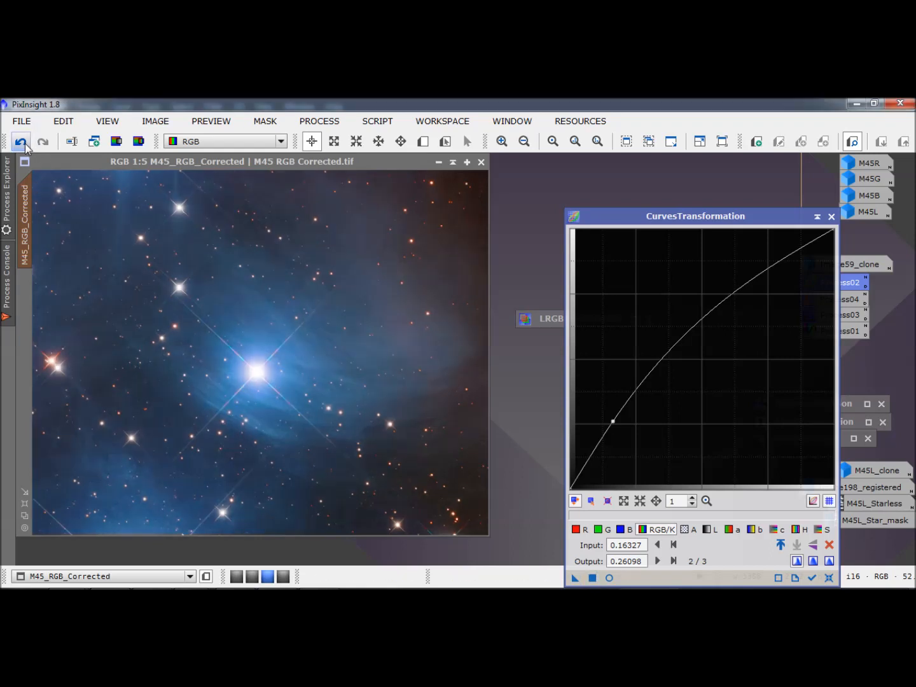
pyautogui.click(42, 145)
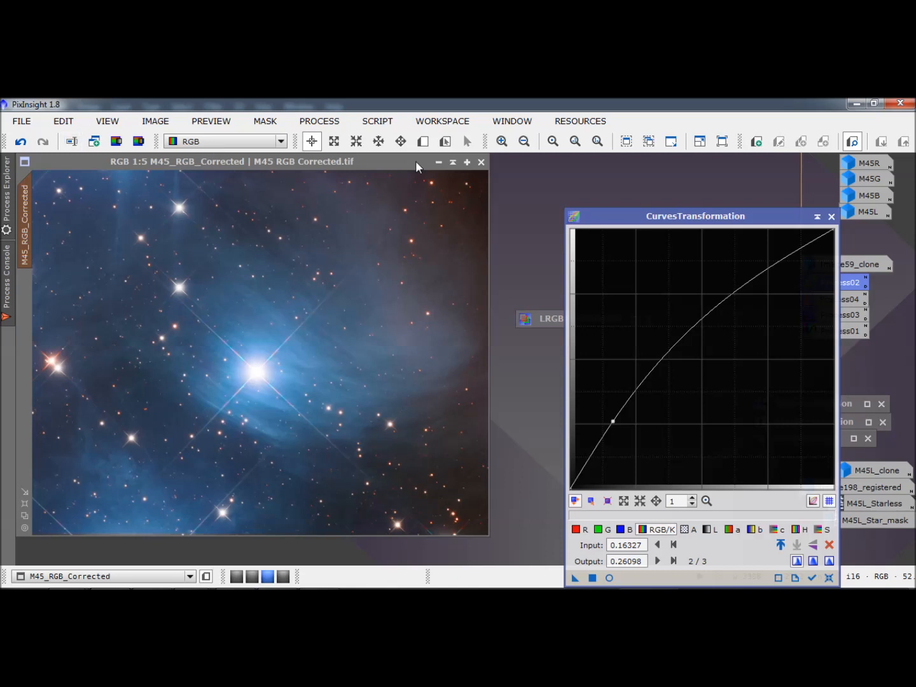
pyautogui.click(817, 217)
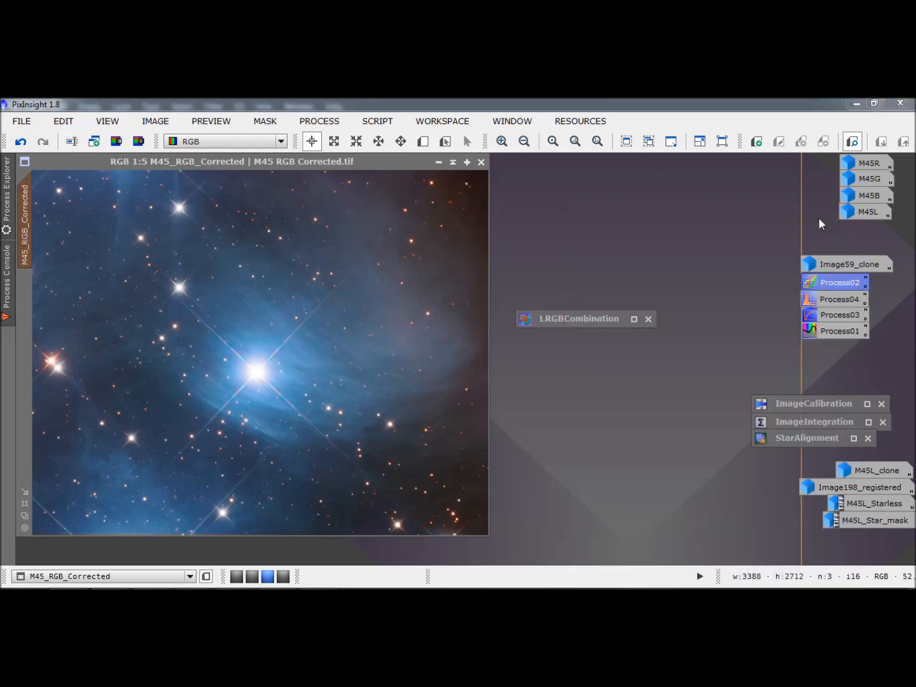
pyautogui.click(320, 590)
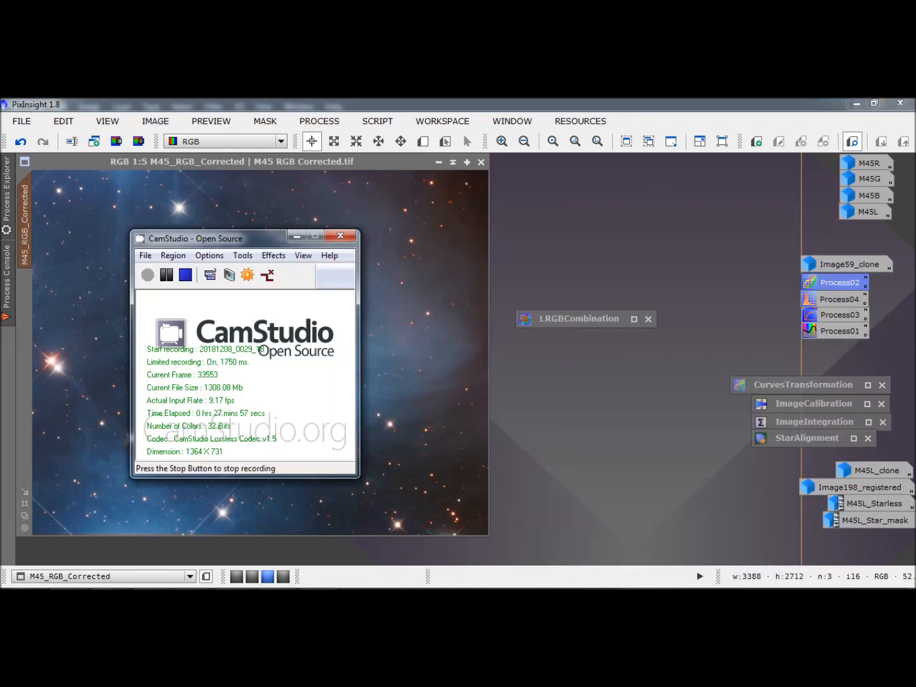
pyautogui.click(172, 279)
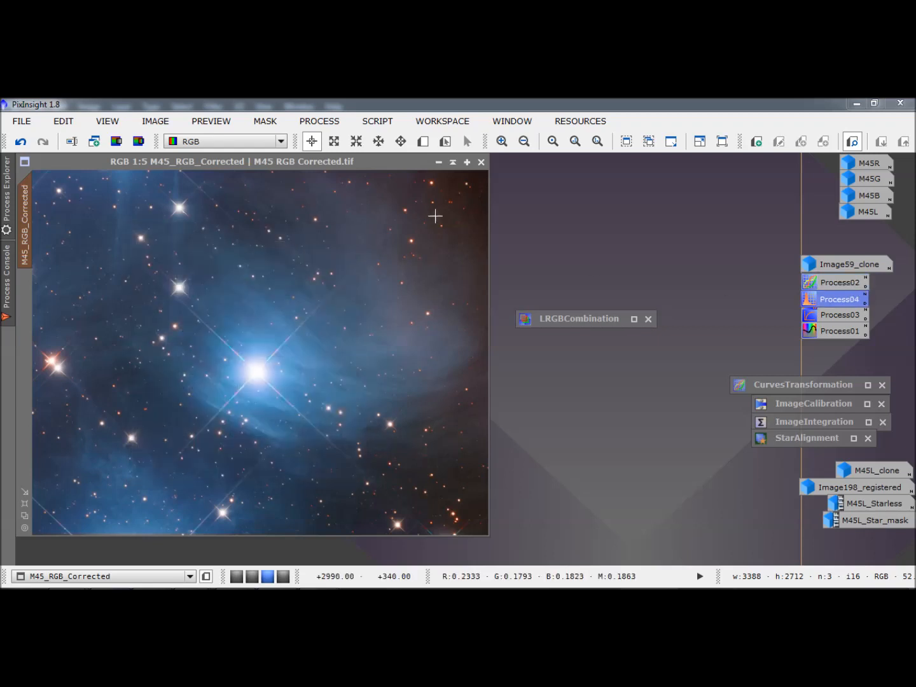
# Disable the mask and preview a HistogramTransformation of M45_RGB_Corrected with the combined RGB/K midtones at about 0.506.
pyautogui.click(264, 123)
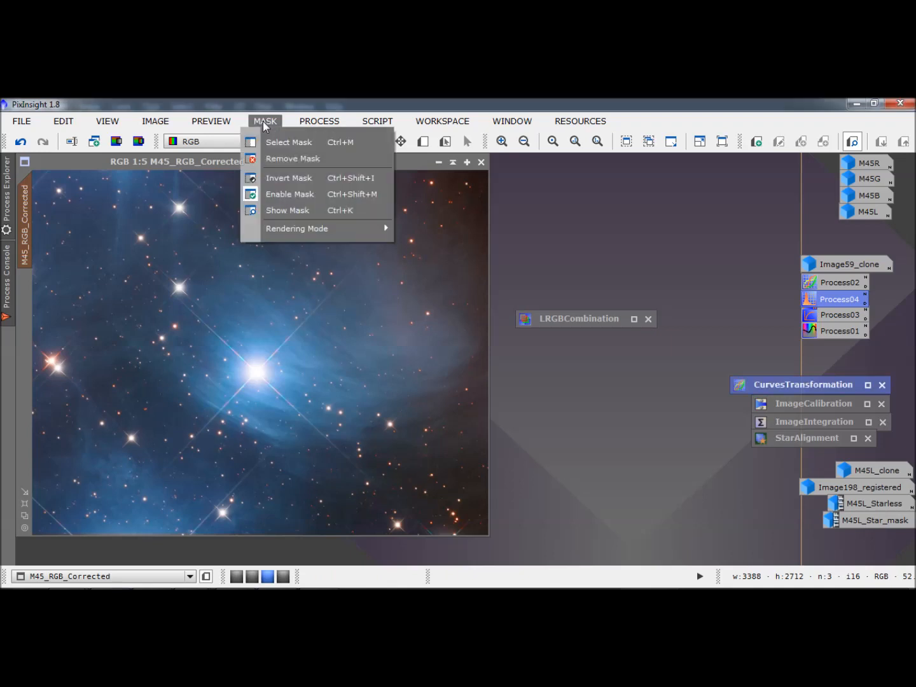
pyautogui.click(290, 191)
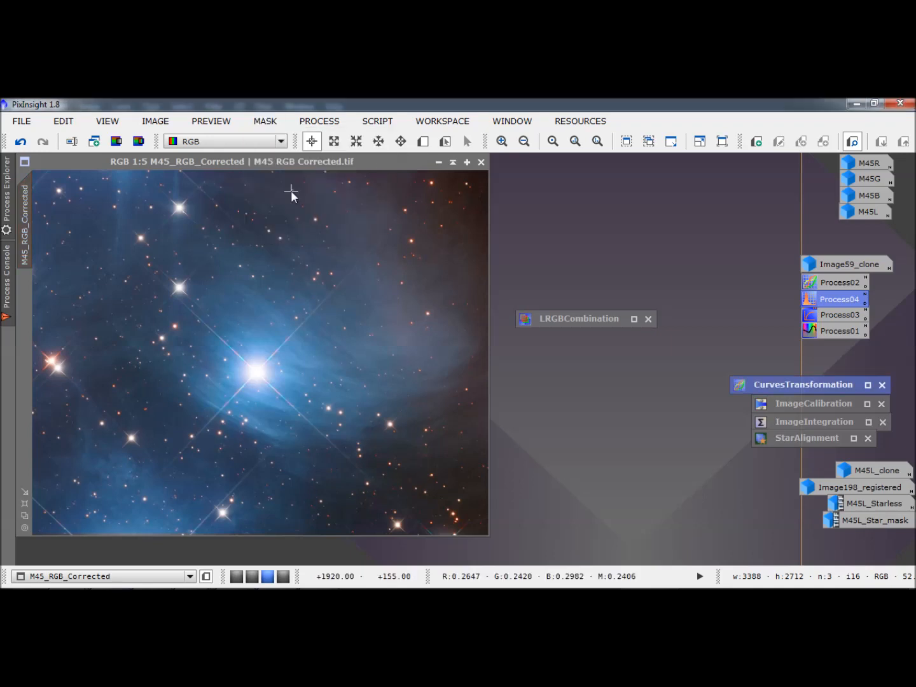
pyautogui.doubleClick(834, 301)
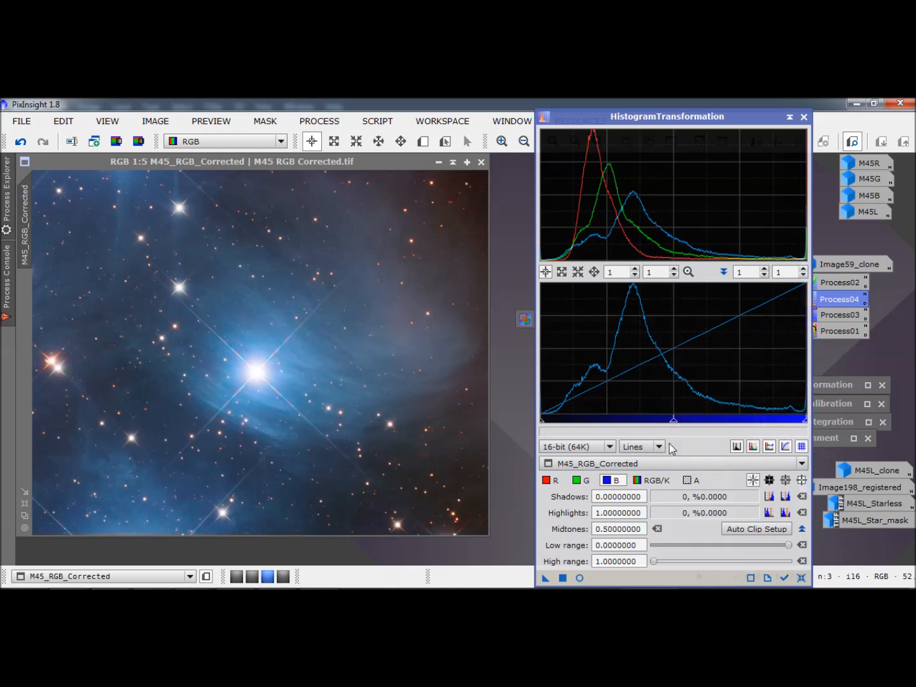
pyautogui.click(656, 483)
pyautogui.moveTo(677, 421); pyautogui.dragTo(680, 422)
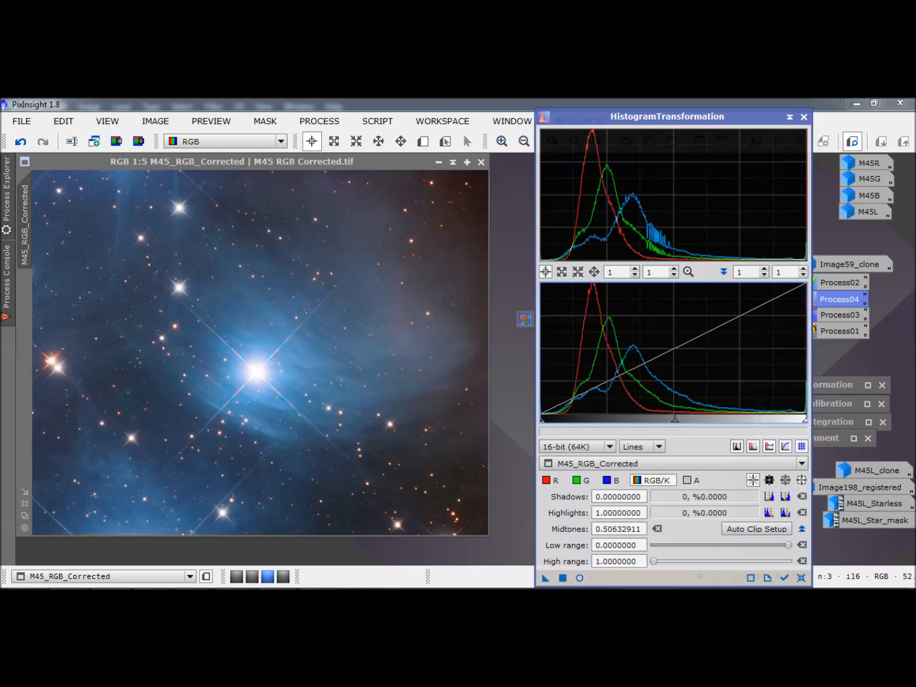
pyautogui.click(579, 578)
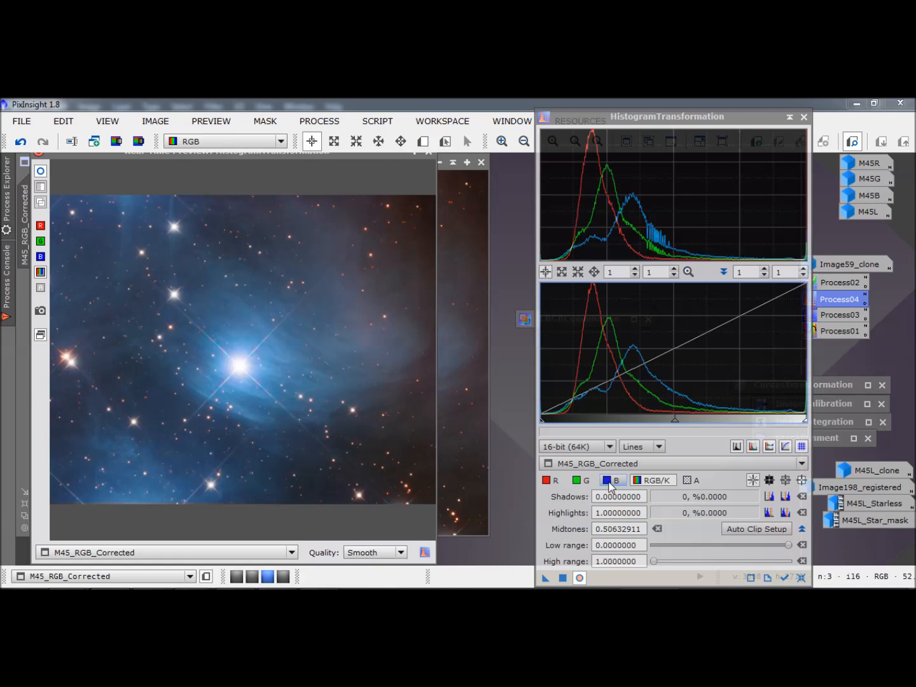
# Re-enable the mask on M45_RGB_Corrected and close the real-time preview.
pyautogui.click(265, 128)
pyautogui.click(280, 199)
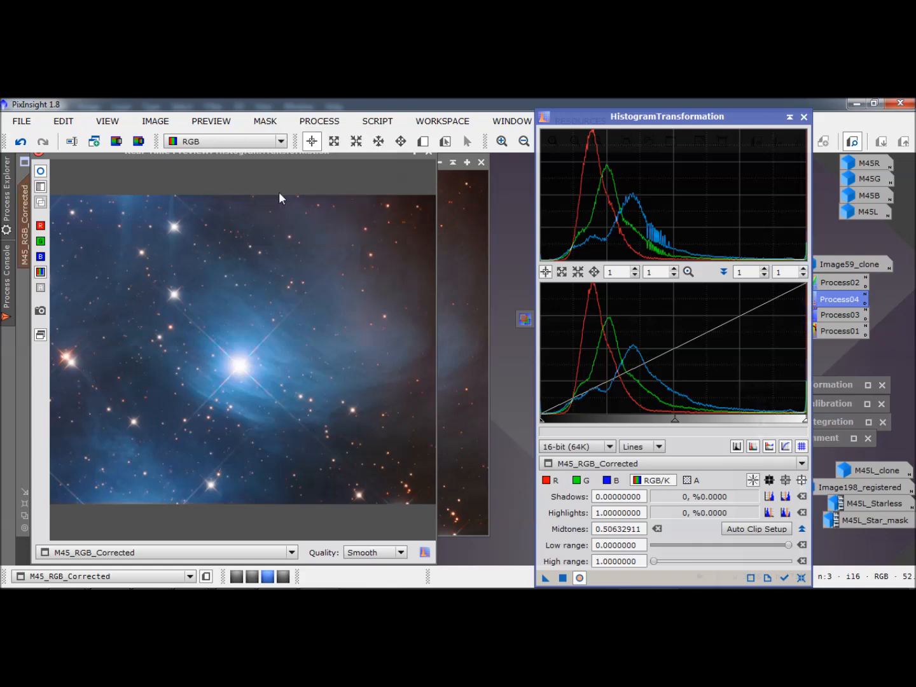
pyautogui.click(429, 157)
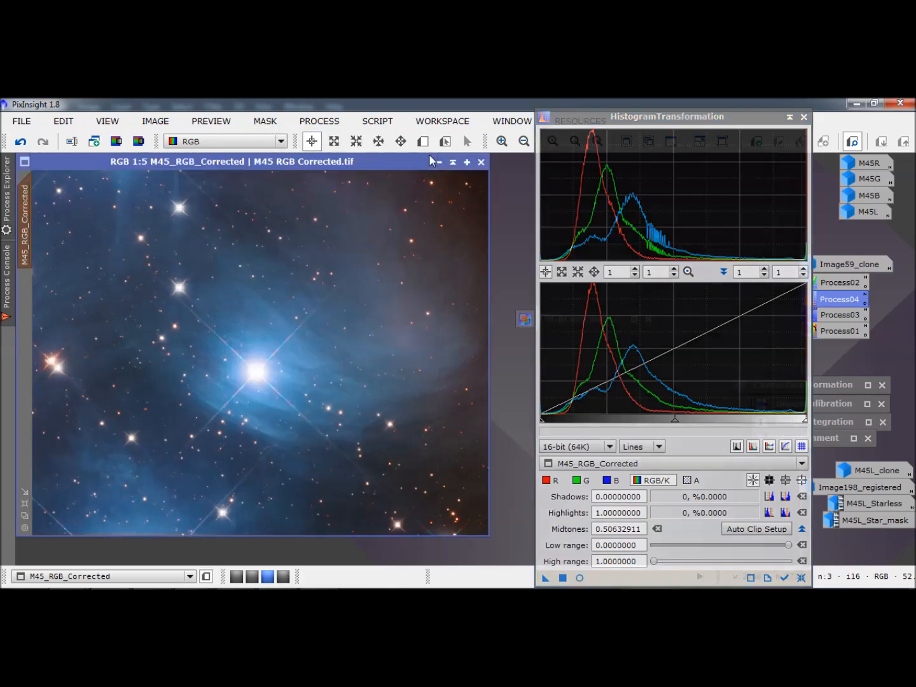
# Show the mask overlay on M45_RGB_Corrected, invert the mask, and hide the overlay again.
pyautogui.click(265, 121)
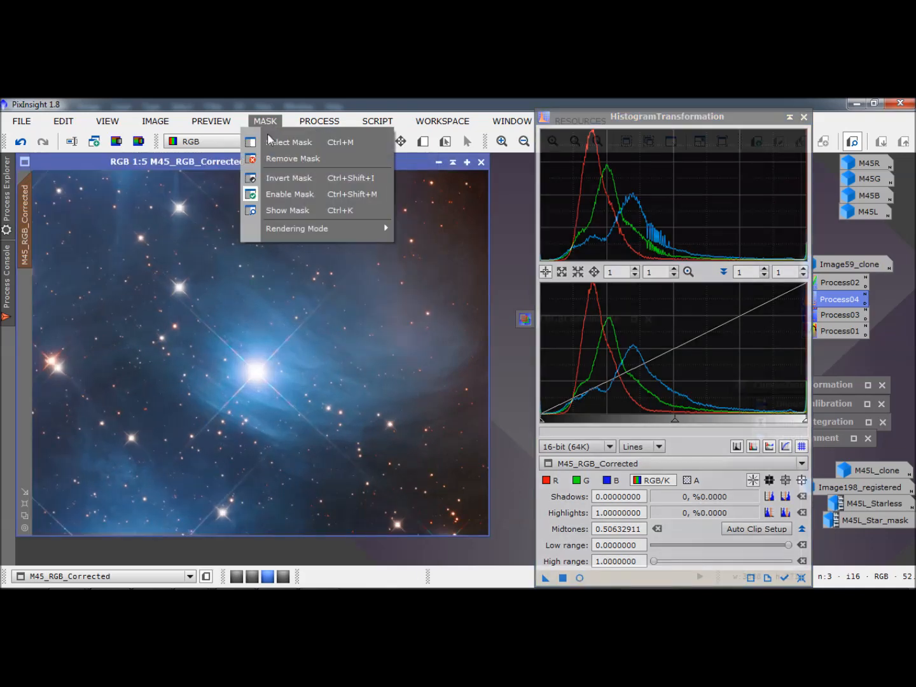
pyautogui.click(274, 208)
pyautogui.click(261, 124)
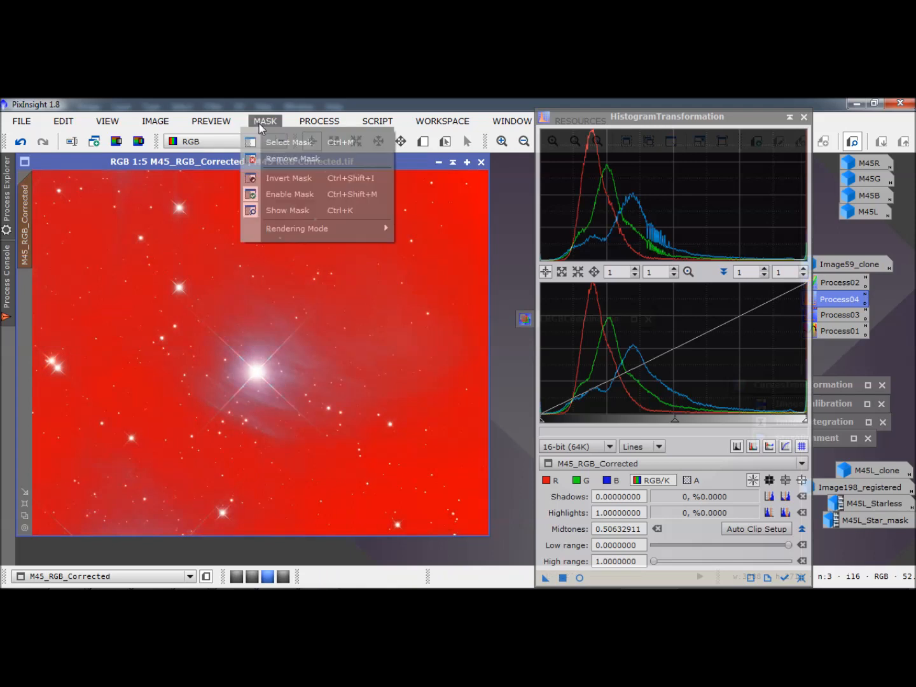
pyautogui.click(267, 178)
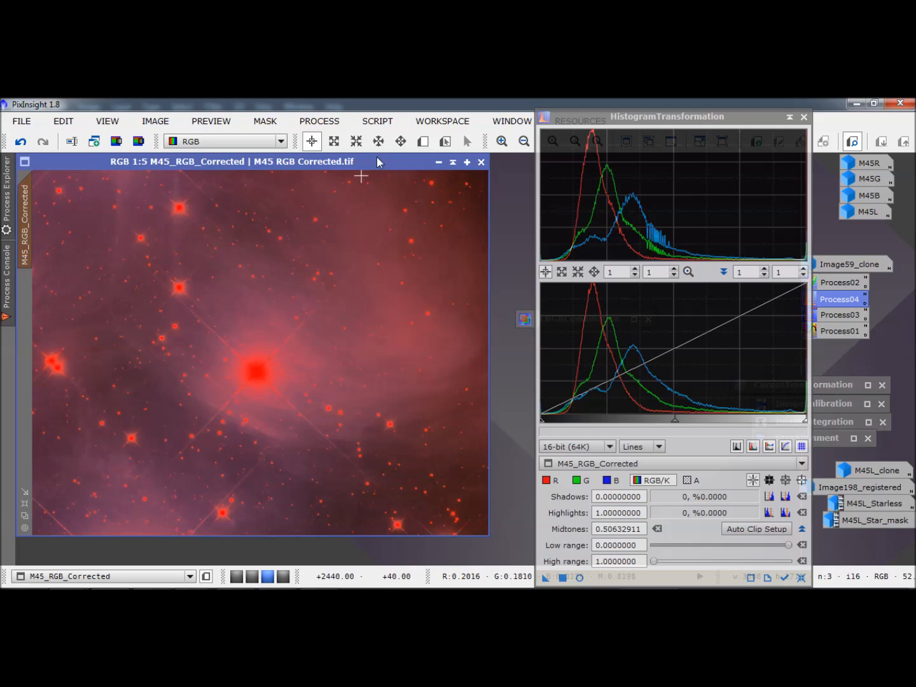
pyautogui.click(261, 124)
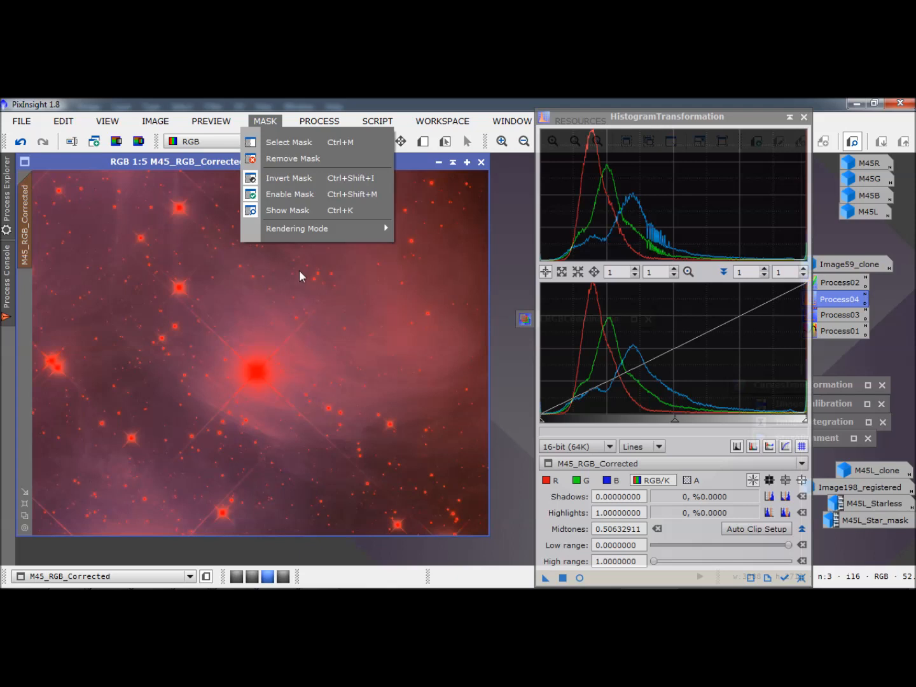
pyautogui.click(296, 215)
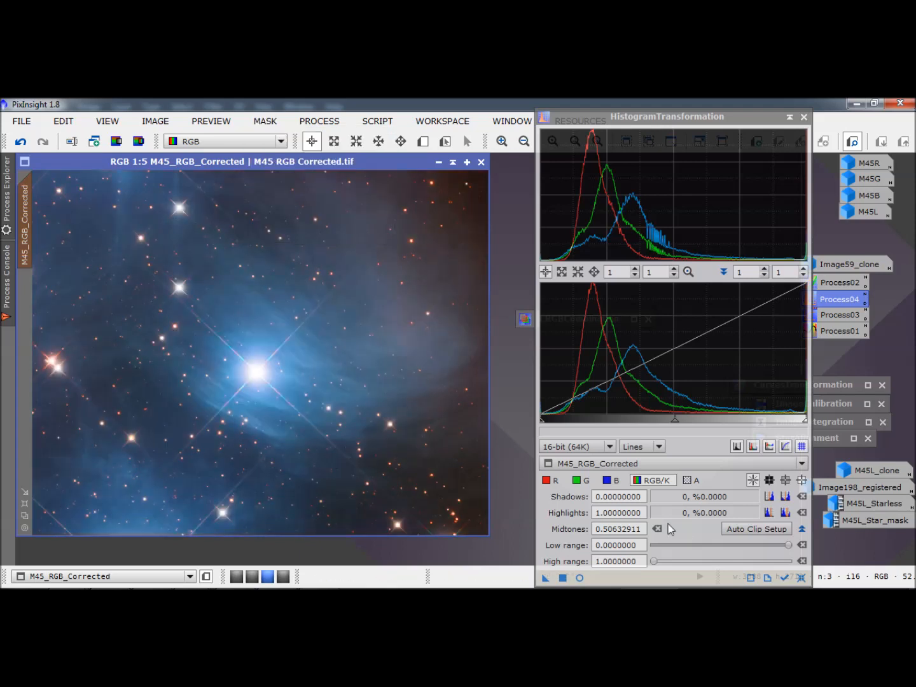
# Reset HistogramTransformation and, with real-time preview on, set the blue channel's midtones to about 0.476.
pyautogui.click(799, 578)
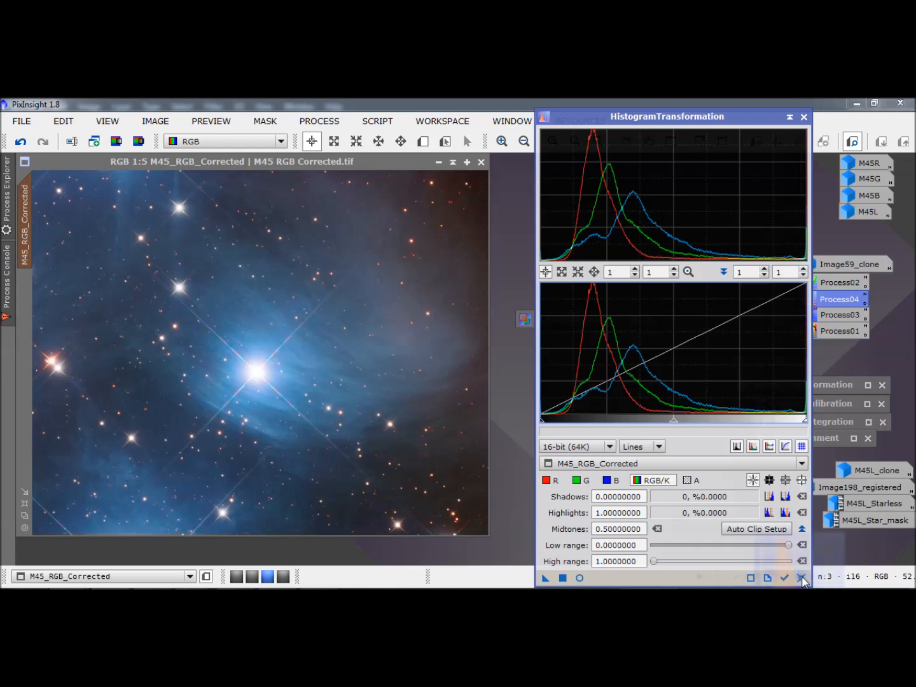
pyautogui.click(579, 577)
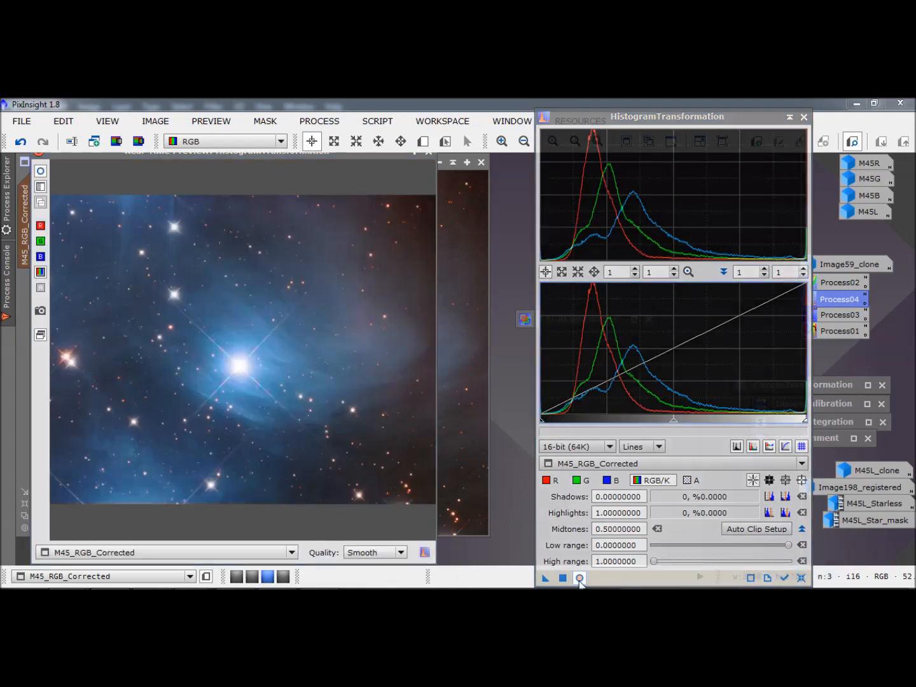
pyautogui.click(610, 481)
pyautogui.moveTo(677, 422); pyautogui.dragTo(673, 425)
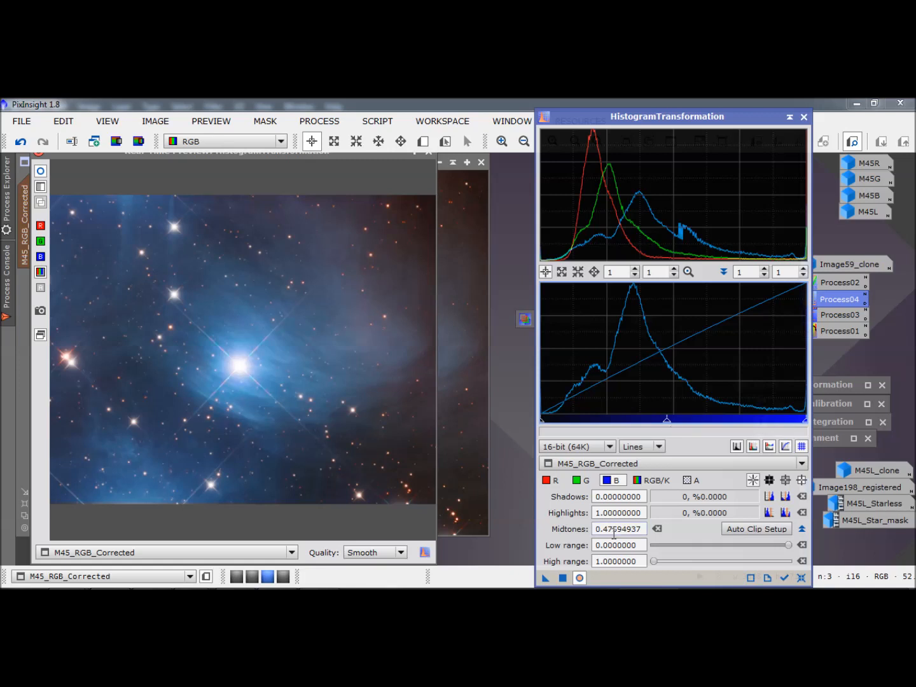
# Compare the preview with and without the blue adjustment and refine the blue channel's midtones to about 0.481.
pyautogui.click(579, 578)
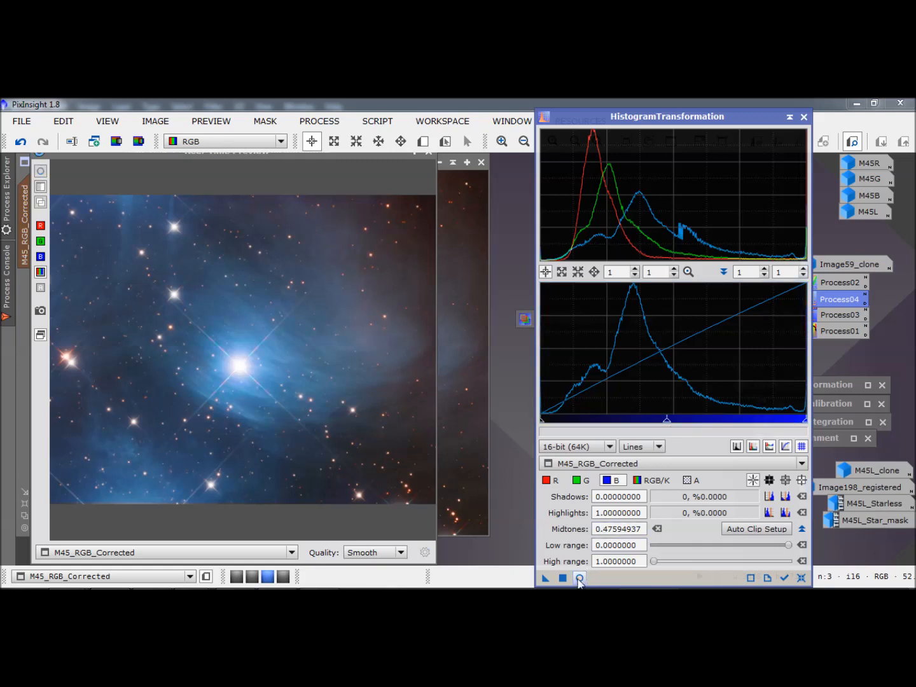
pyautogui.click(579, 578)
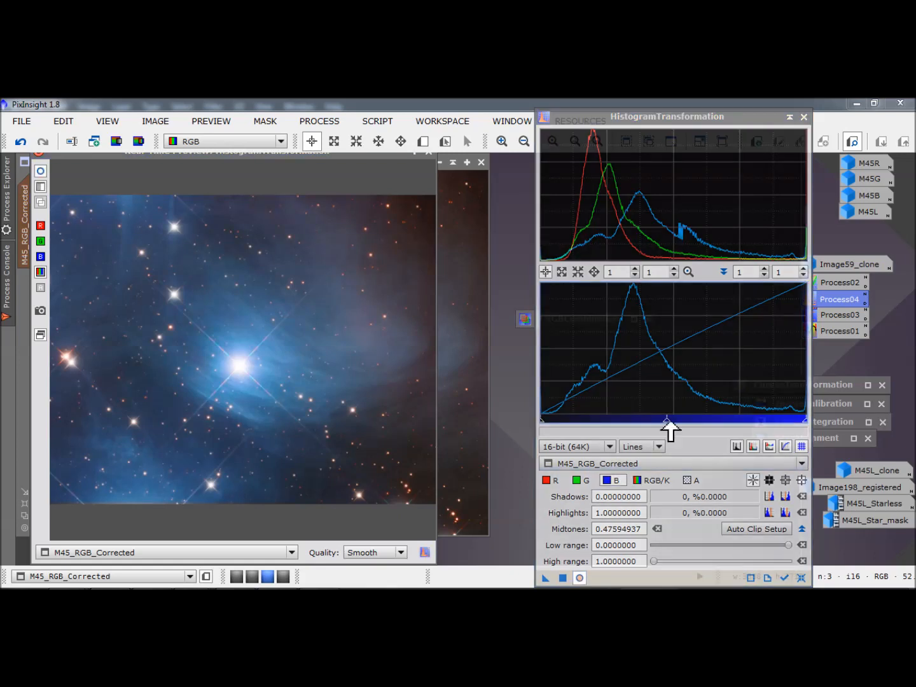
pyautogui.moveTo(670, 421); pyautogui.dragTo(673, 420)
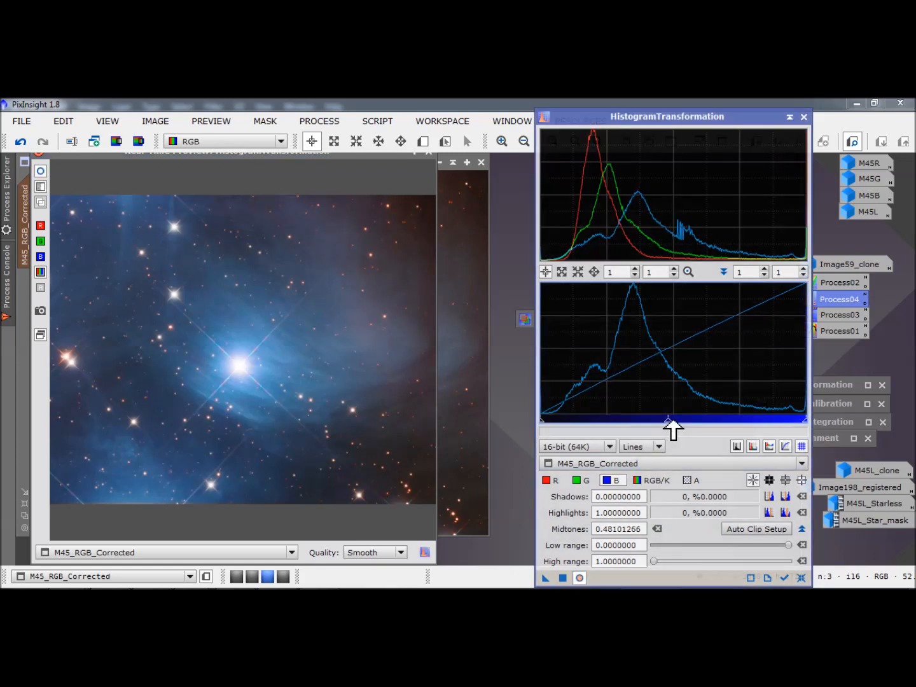
pyautogui.click(580, 578)
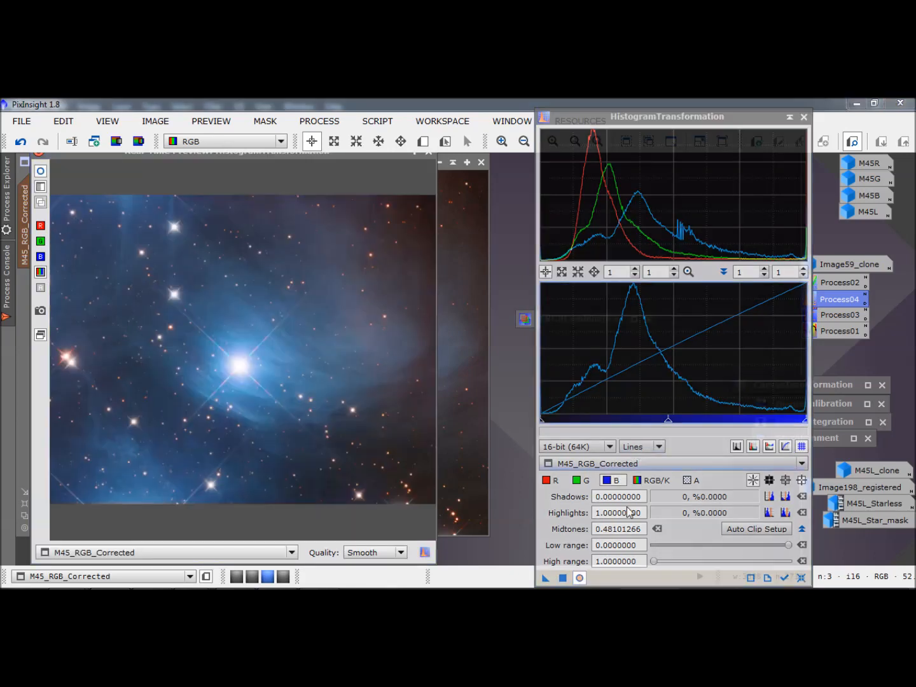
pyautogui.click(673, 421)
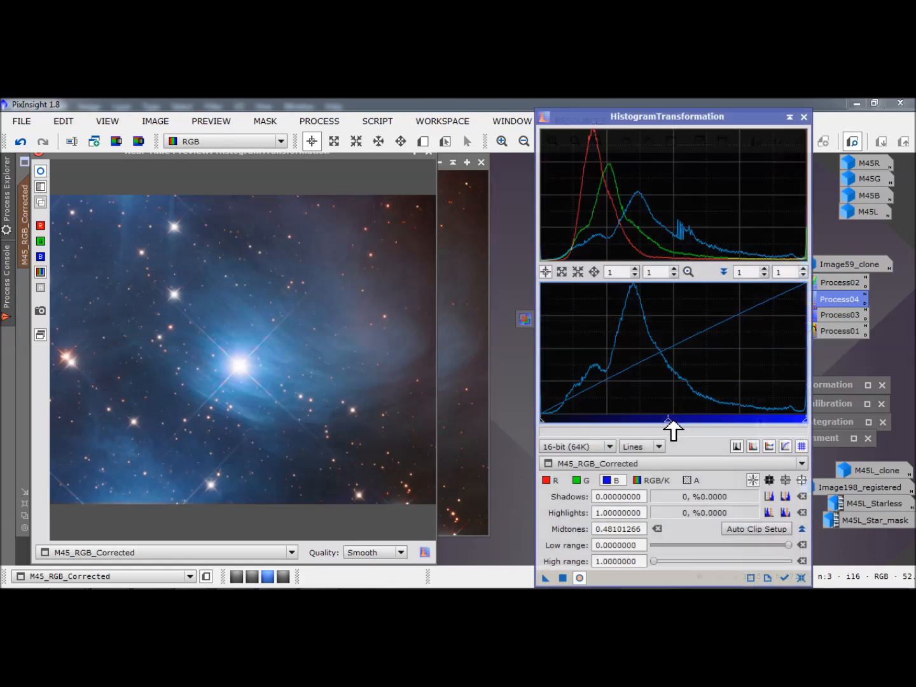
# Set the blue channel's midtones to about 0.478, apply the transformation to M45_RGB_Corrected, and close the preview and HistogramTransformation.
pyautogui.moveTo(673, 421); pyautogui.dragTo(672, 421)
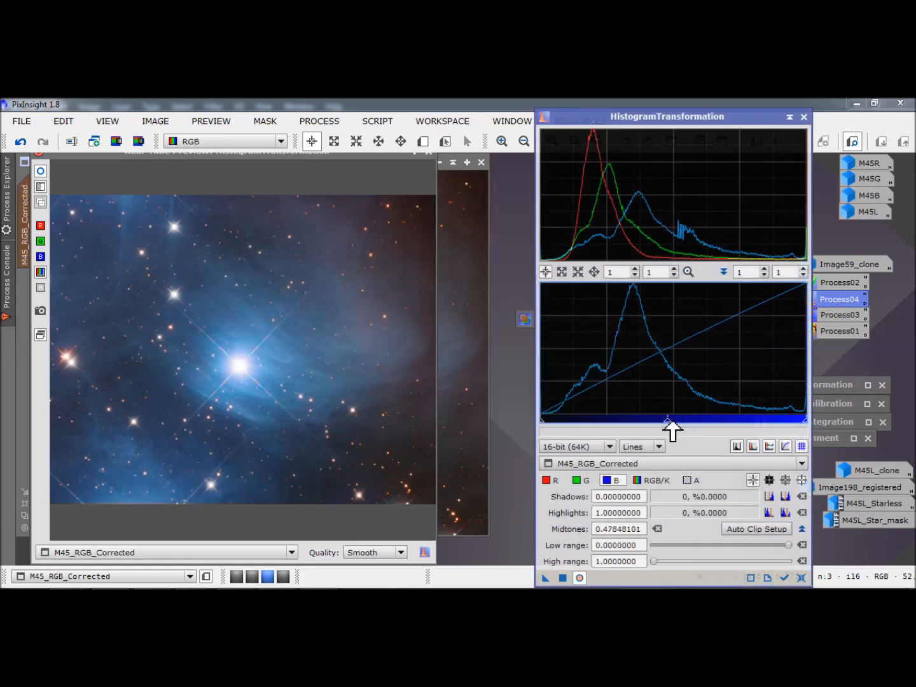
pyautogui.click(579, 578)
pyautogui.click(579, 579)
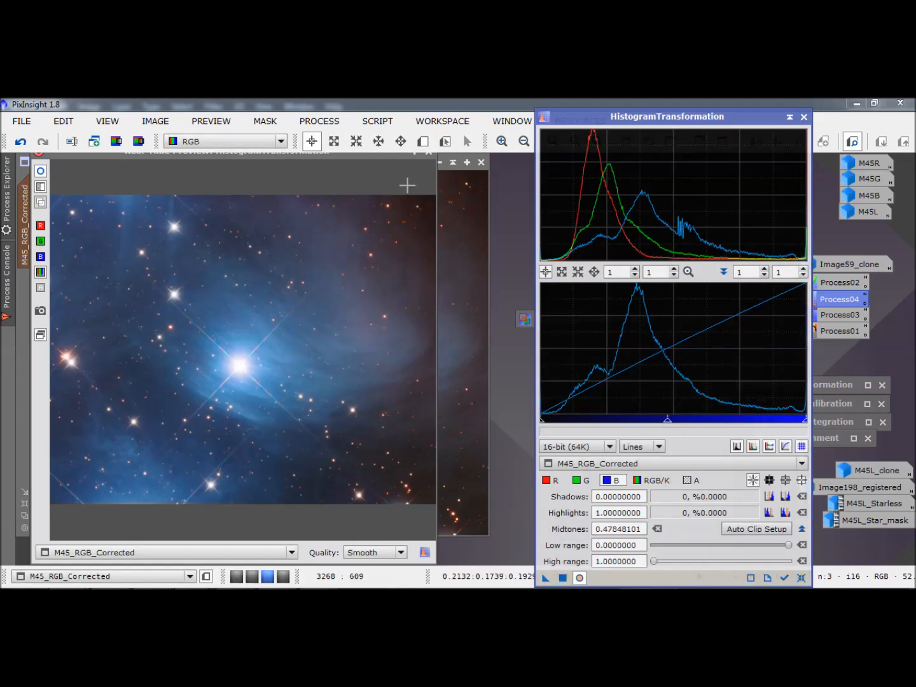
pyautogui.click(426, 154)
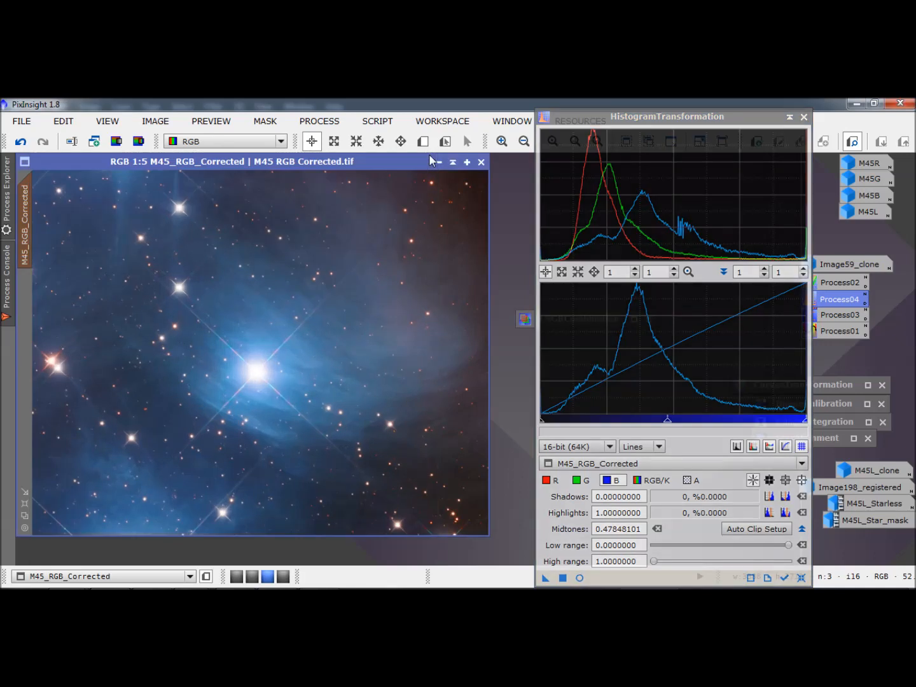
pyautogui.click(804, 117)
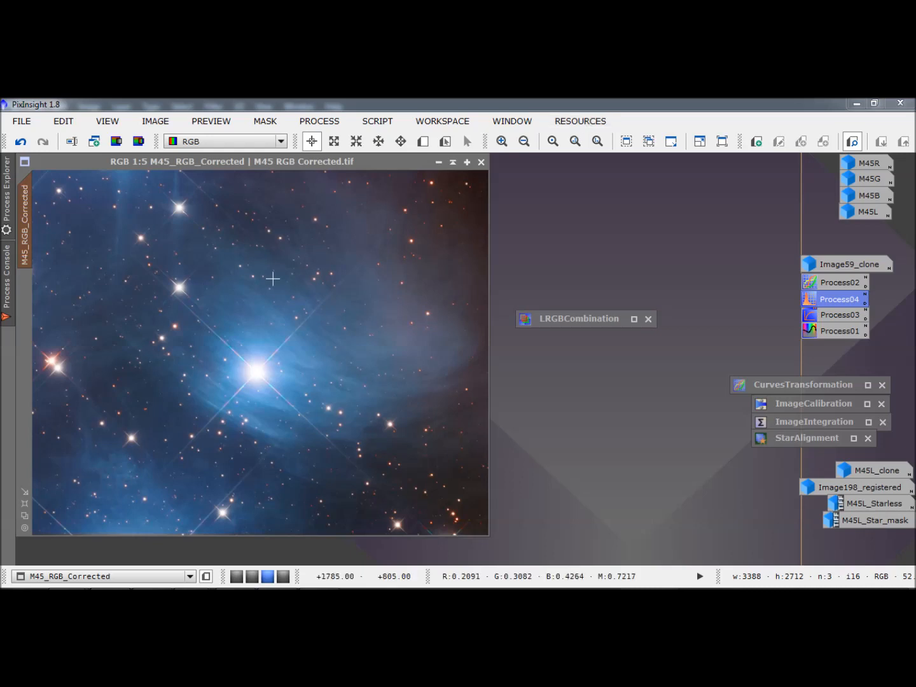
# Examine M45_RGB_Corrected at 1:2 magnification around its lower centre, lower-left, upper-left and upper-right areas.
pyautogui.click(502, 141)
pyautogui.click(501, 142)
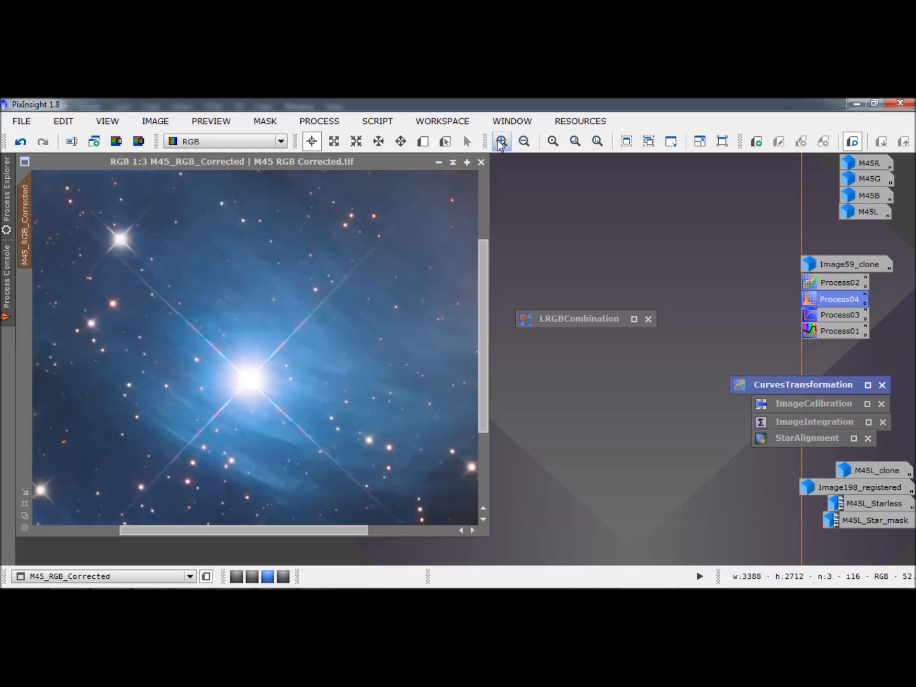
pyautogui.click(500, 141)
pyautogui.moveTo(479, 301); pyautogui.dragTo(496, 458)
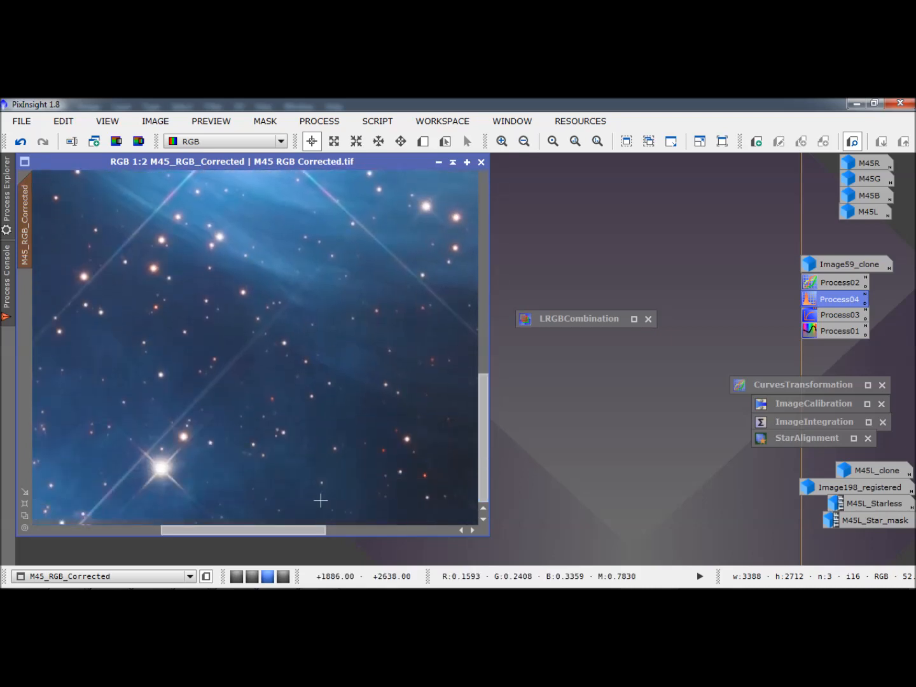
pyautogui.moveTo(258, 529); pyautogui.dragTo(92, 502)
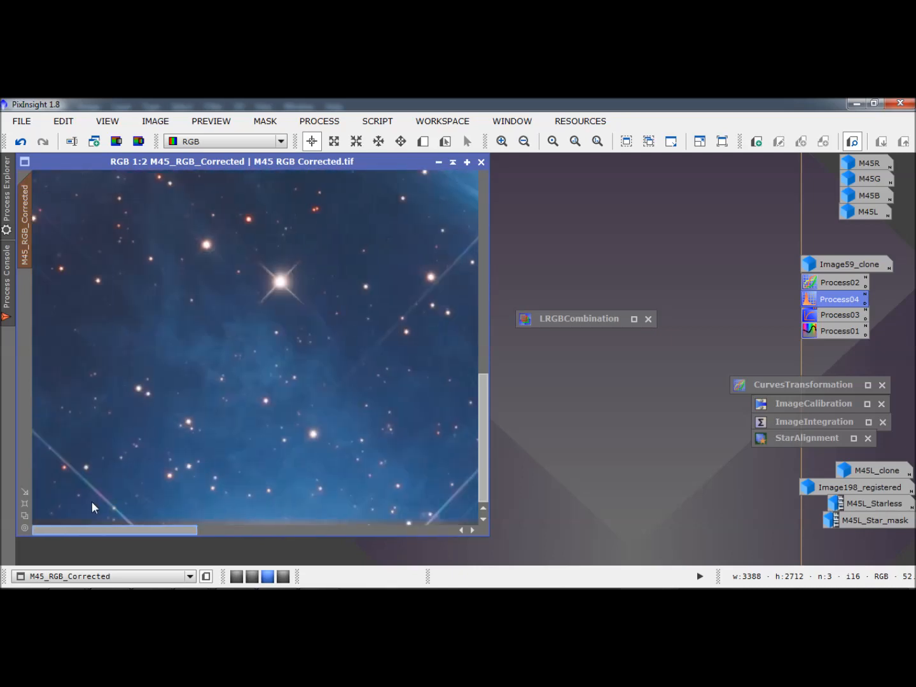
pyautogui.moveTo(485, 408); pyautogui.dragTo(440, 196)
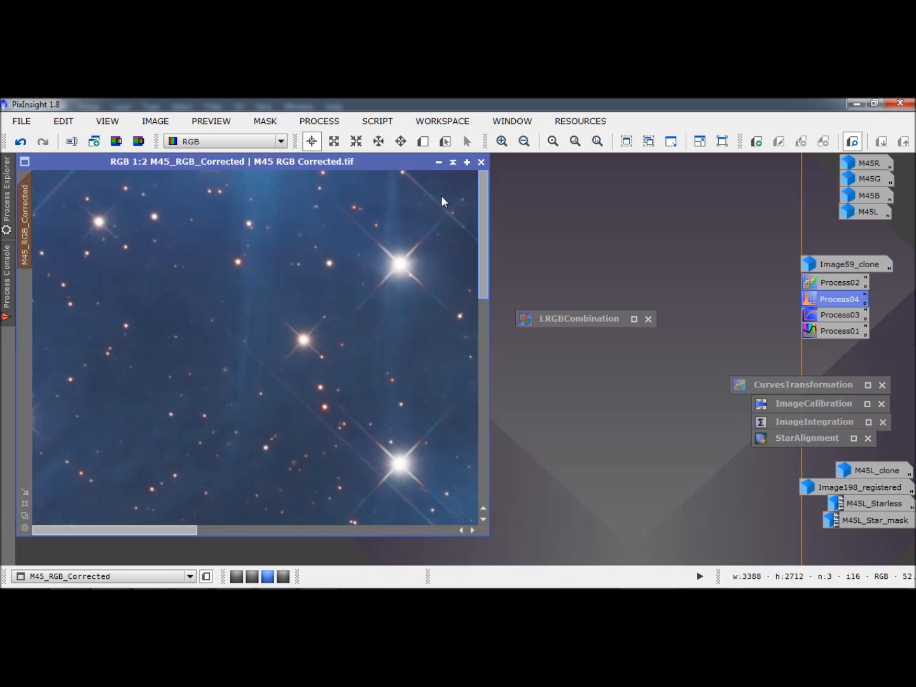
pyautogui.moveTo(155, 530); pyautogui.dragTo(428, 542)
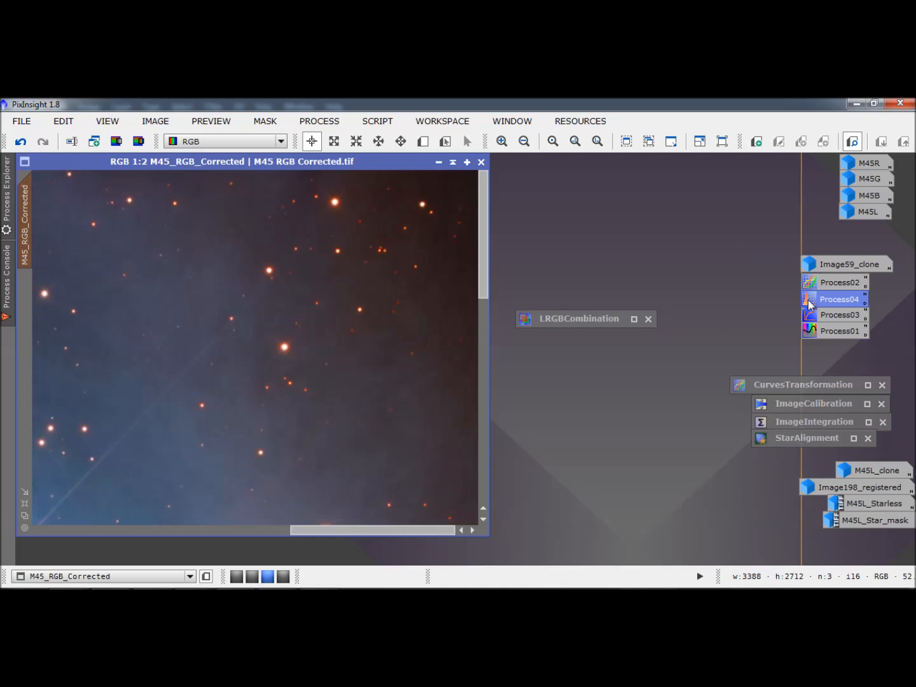
# Undo the edits on M45_RGB_Corrected back to its earliest available state.
pyautogui.click(21, 142)
pyautogui.click(21, 142)
pyautogui.click(21, 143)
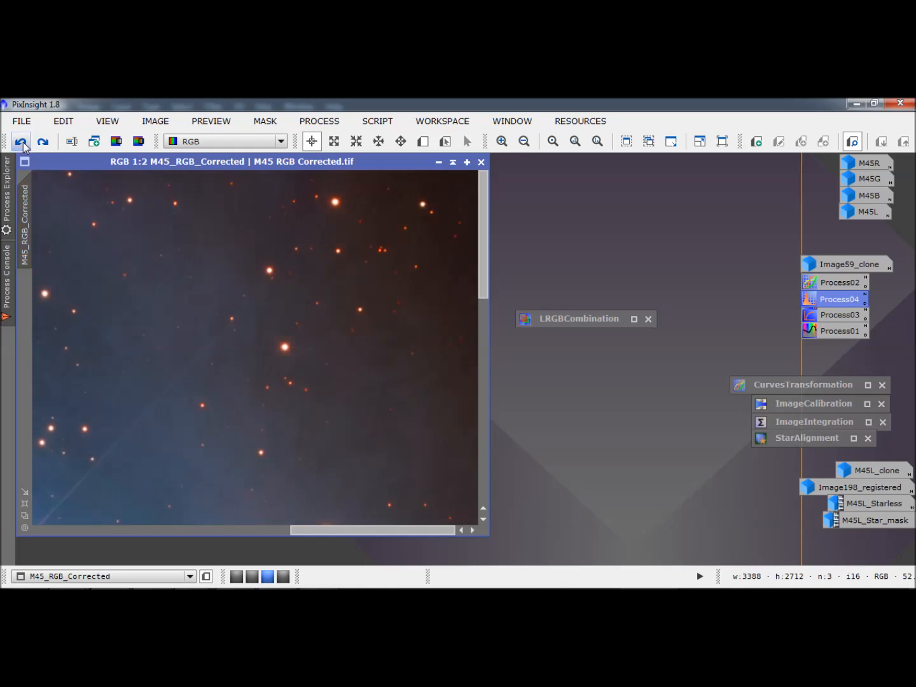
pyautogui.click(24, 146)
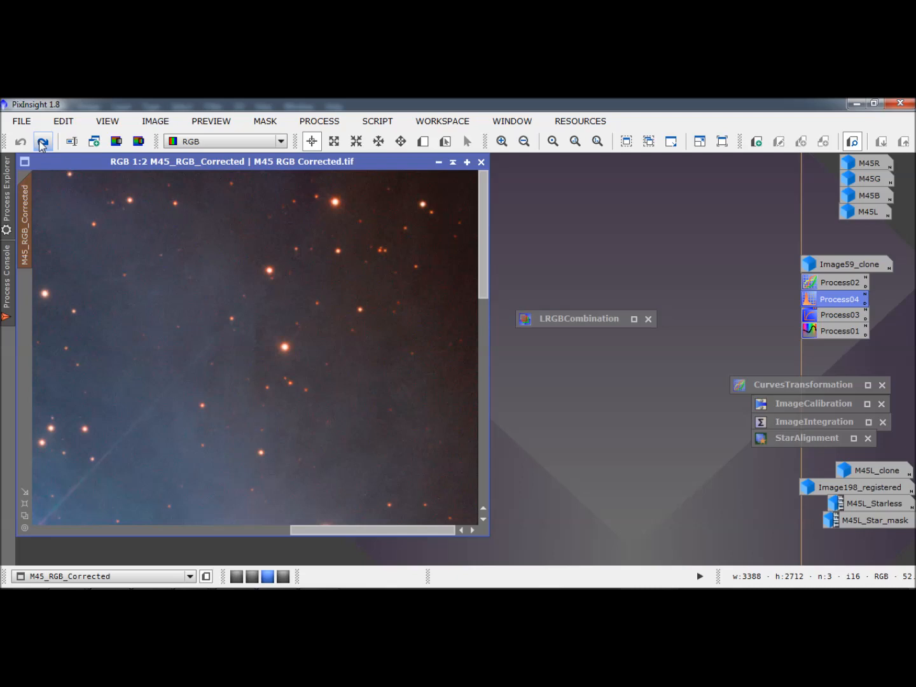
# Reopen HistogramTransformation and view the histograms of Image214_registered and M45L.
pyautogui.doubleClick(817, 300)
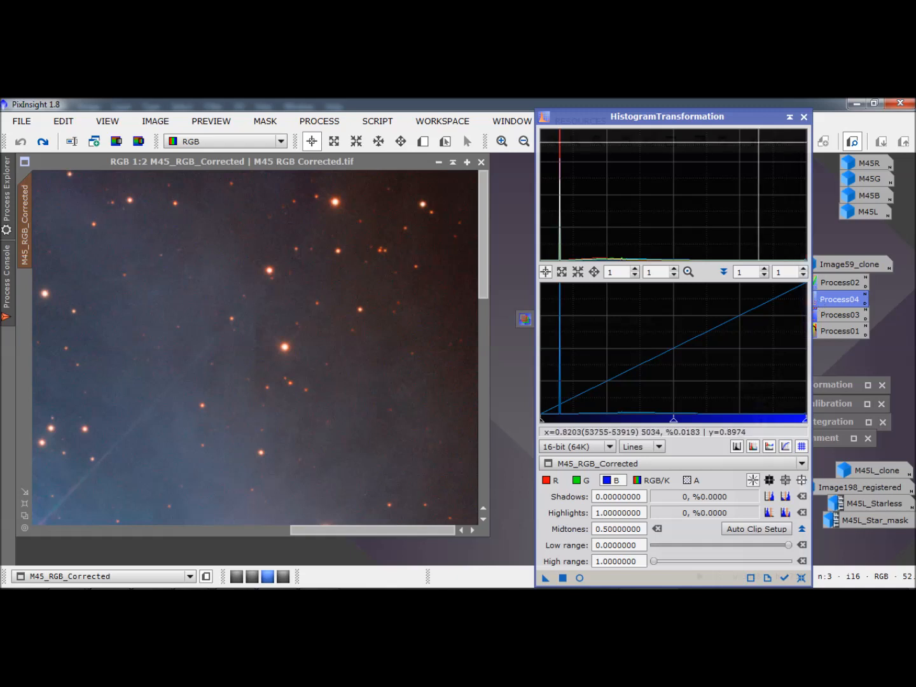
pyautogui.click(606, 464)
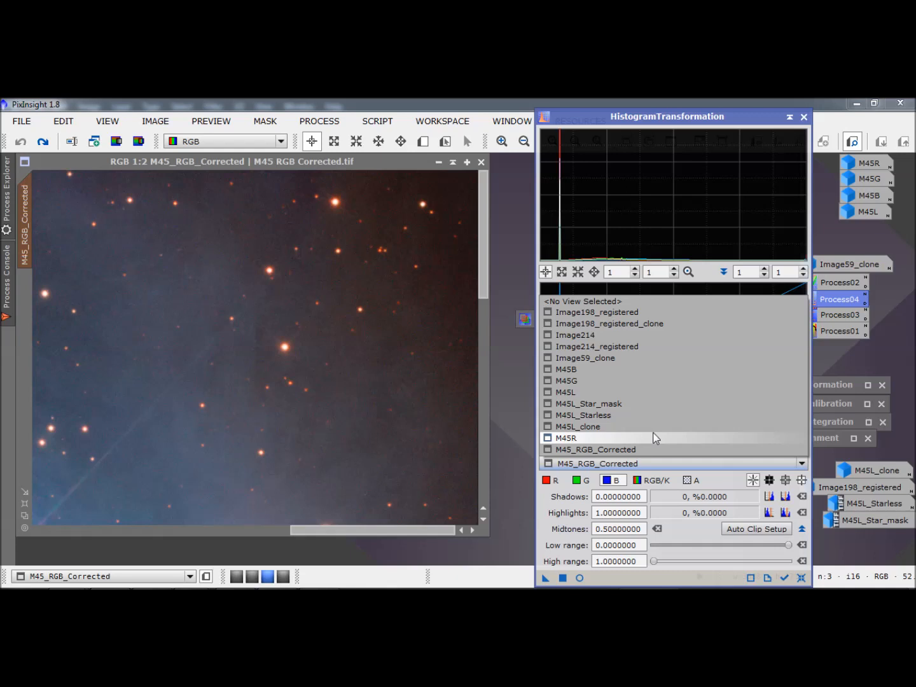
pyautogui.click(617, 346)
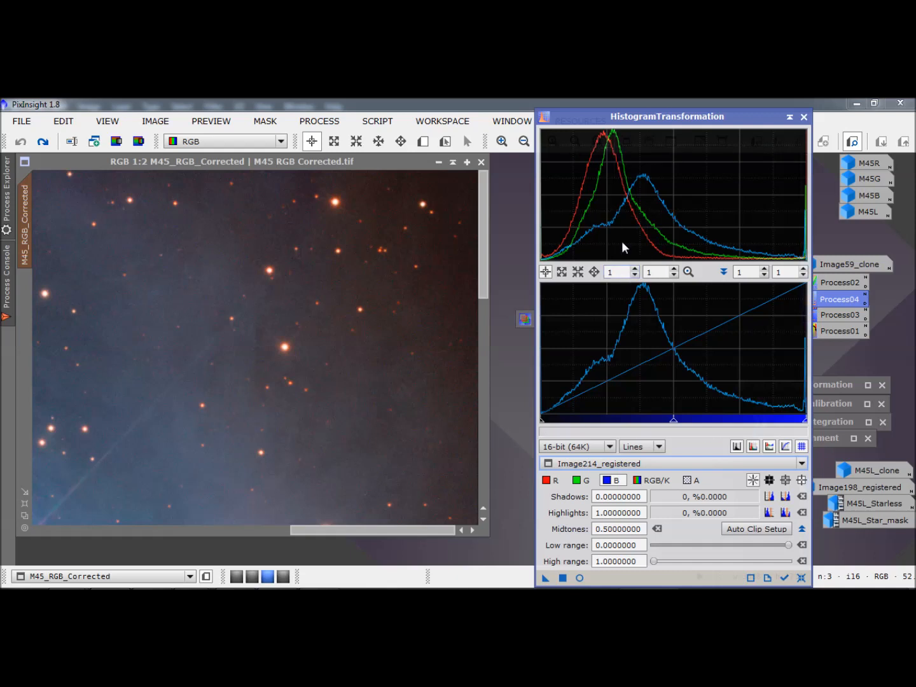
pyautogui.click(660, 466)
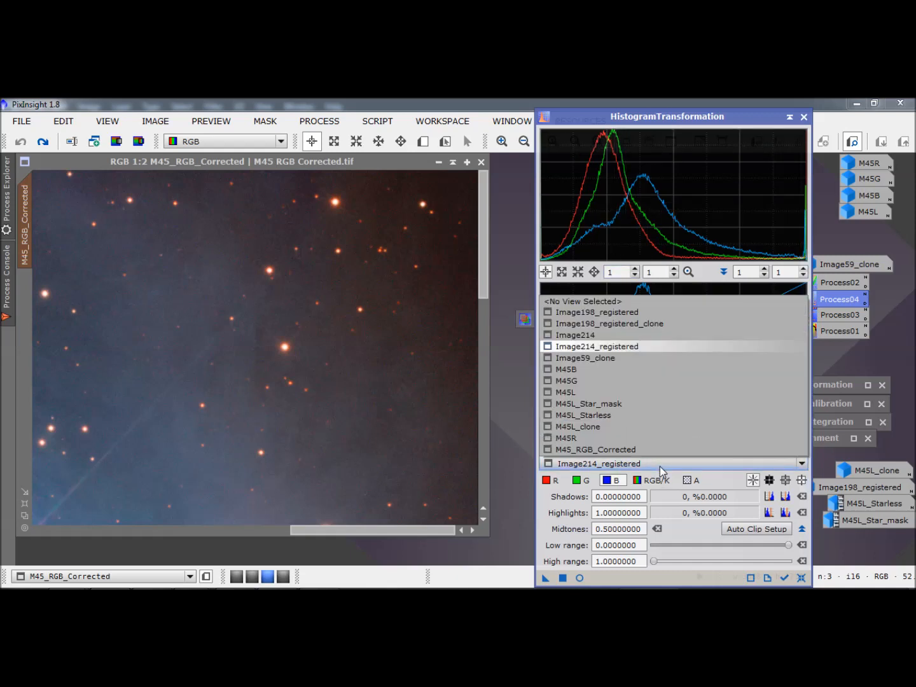
pyautogui.click(636, 392)
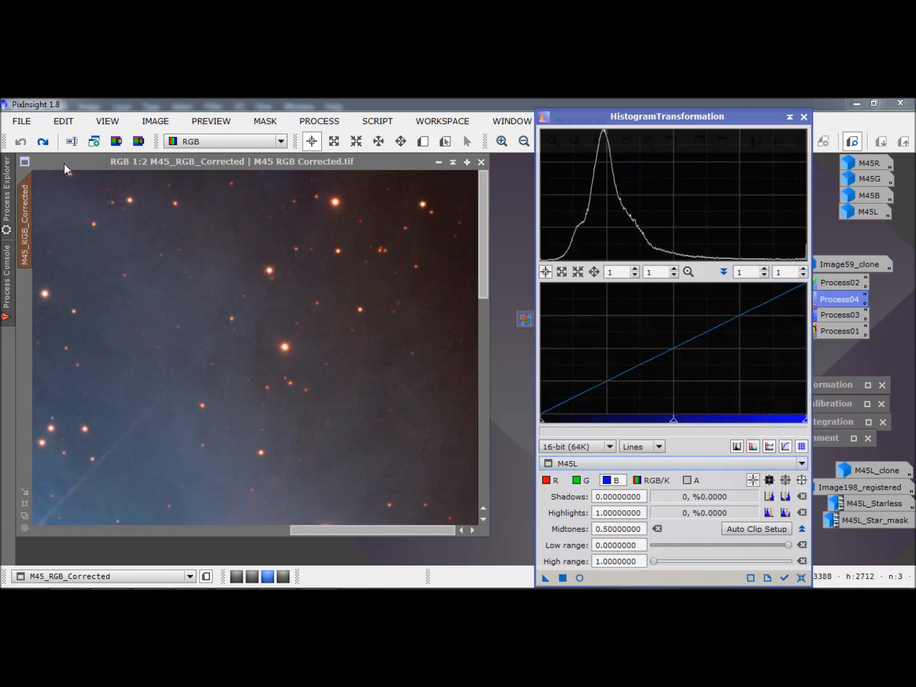
# Redo one edit on M45_RGB_Corrected, inspect the whole image and its histogram, and undo that edit again.
pyautogui.click(43, 145)
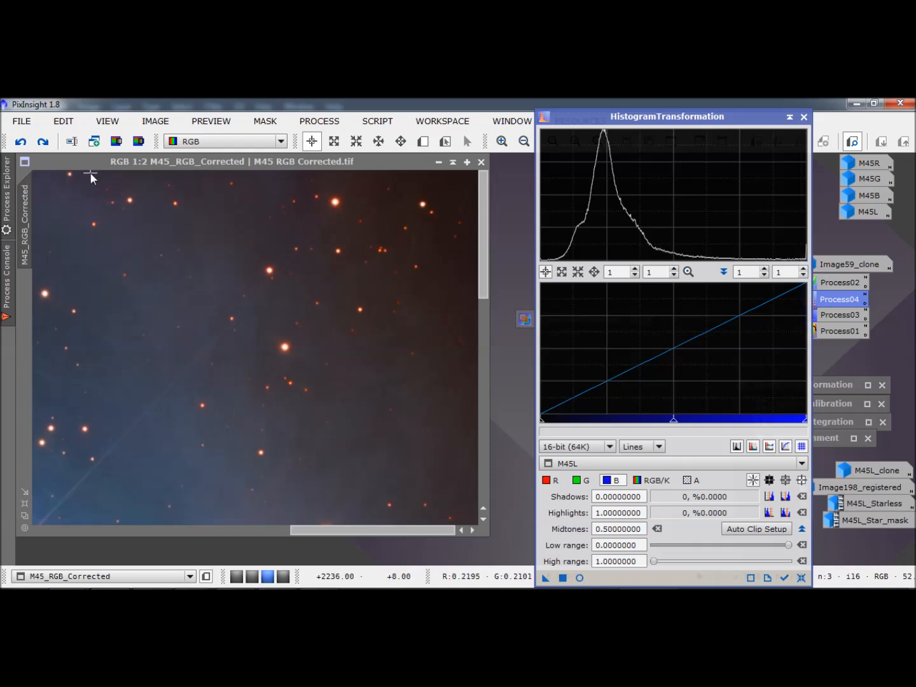
pyautogui.click(24, 504)
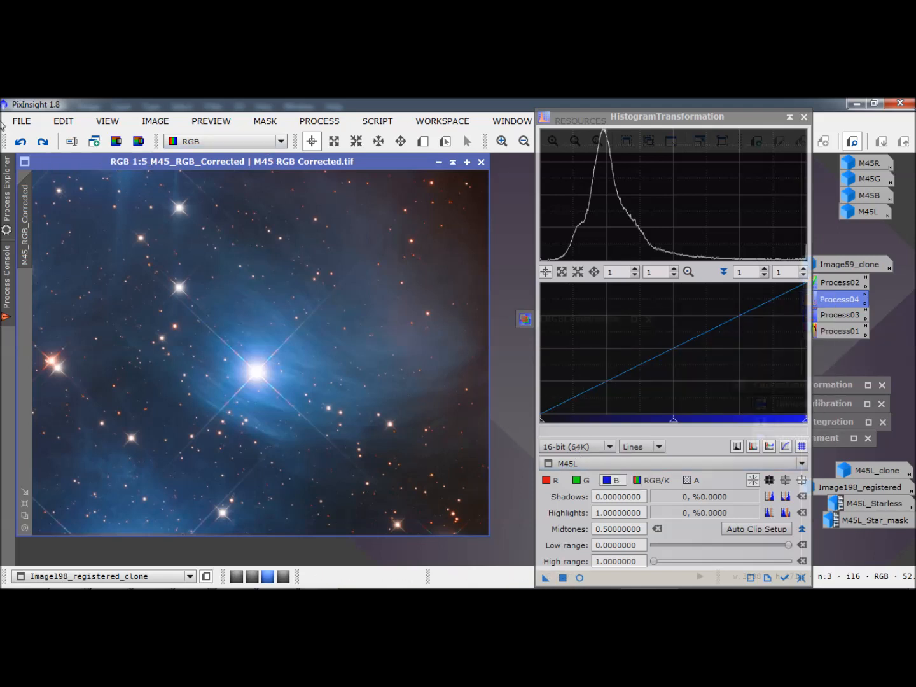
pyautogui.click(560, 462)
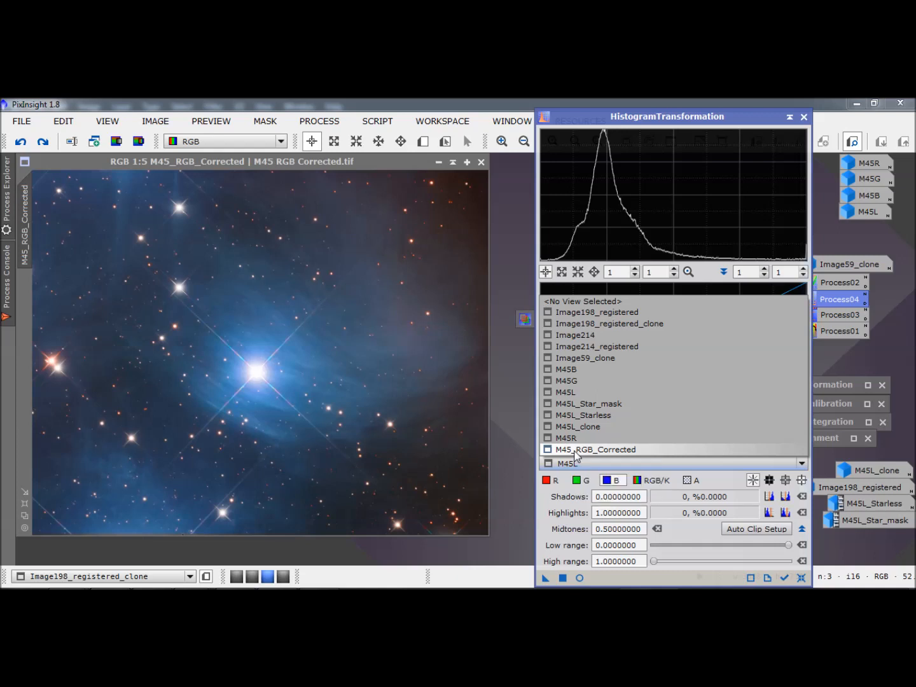
pyautogui.click(576, 450)
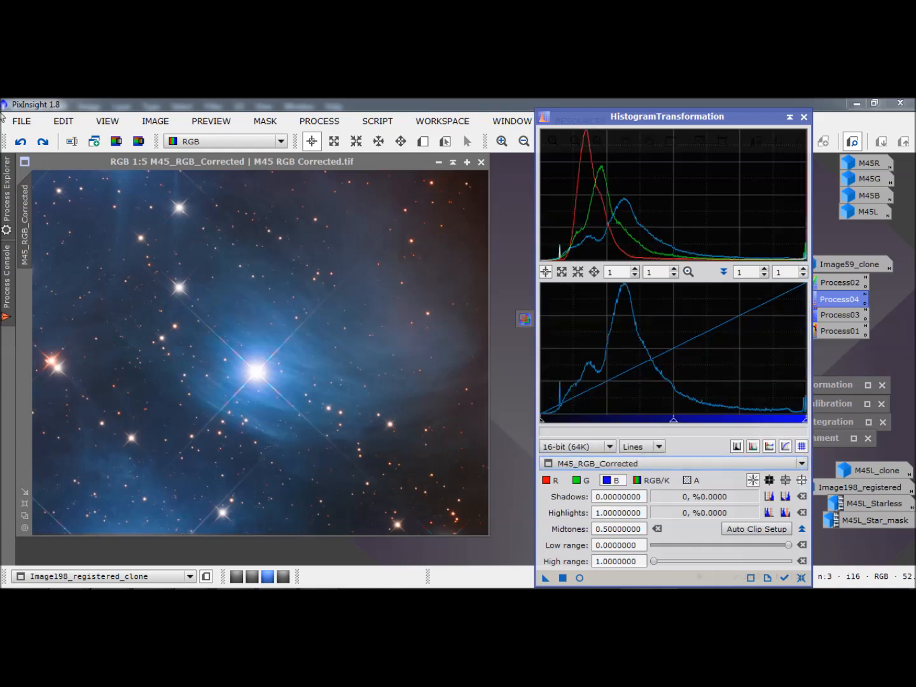
pyautogui.click(17, 146)
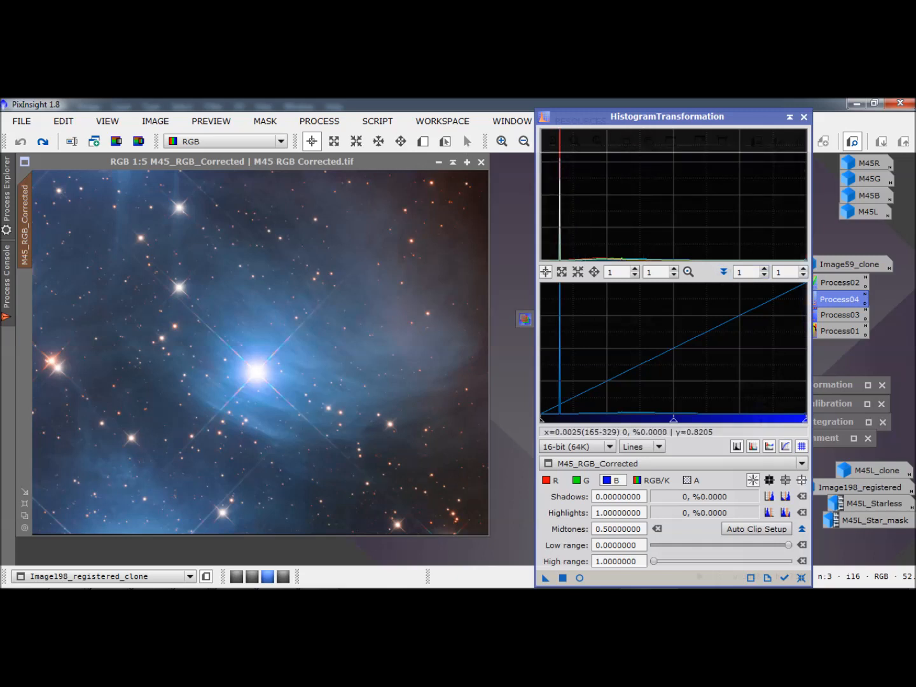
# Compare the color channel histograms of Image214_registered with the luminance histogram of M45L.
pyautogui.click(606, 480)
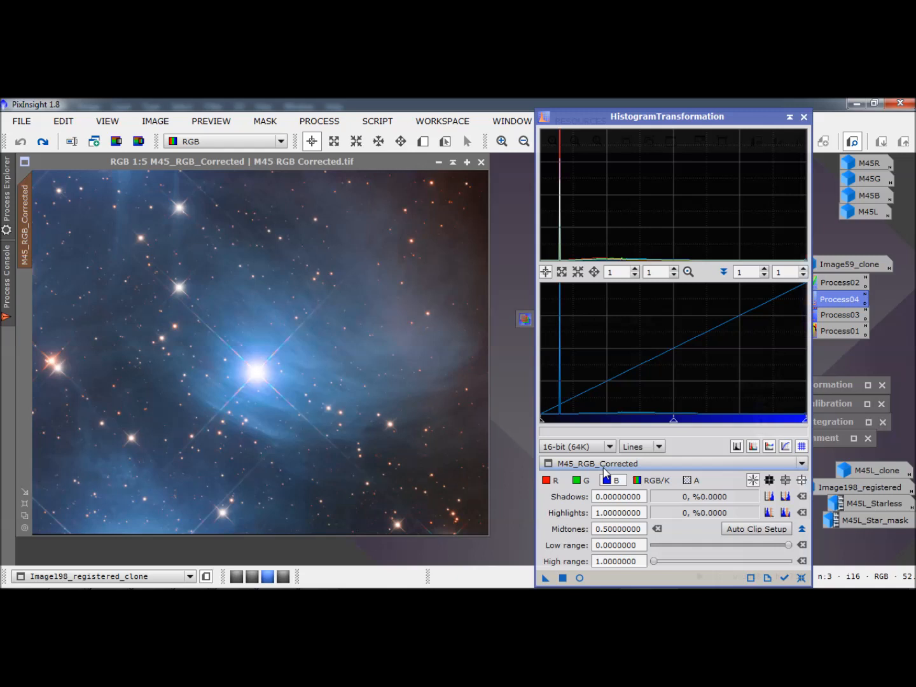
pyautogui.click(604, 463)
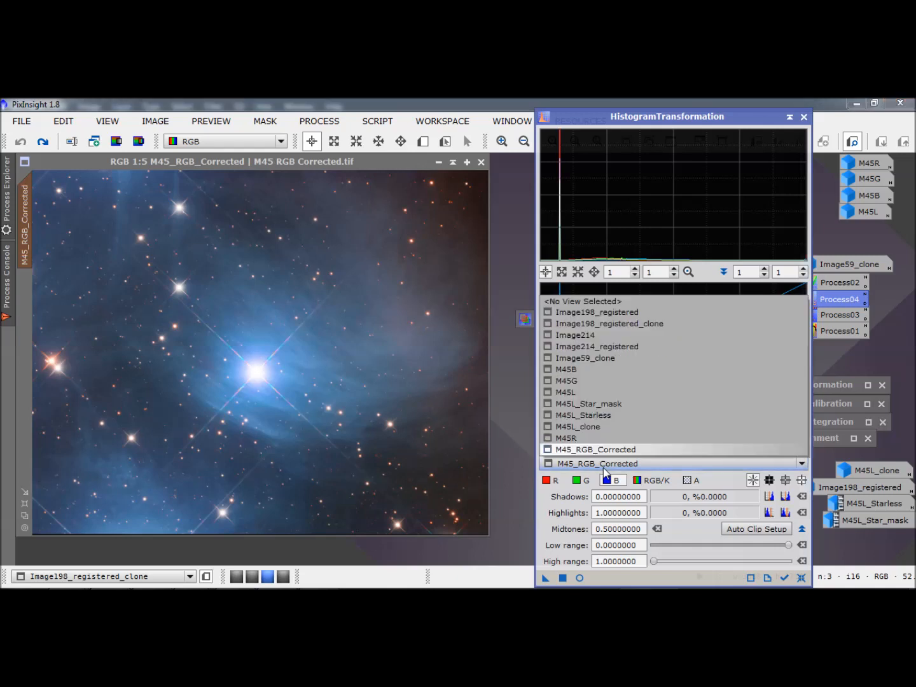
pyautogui.click(597, 346)
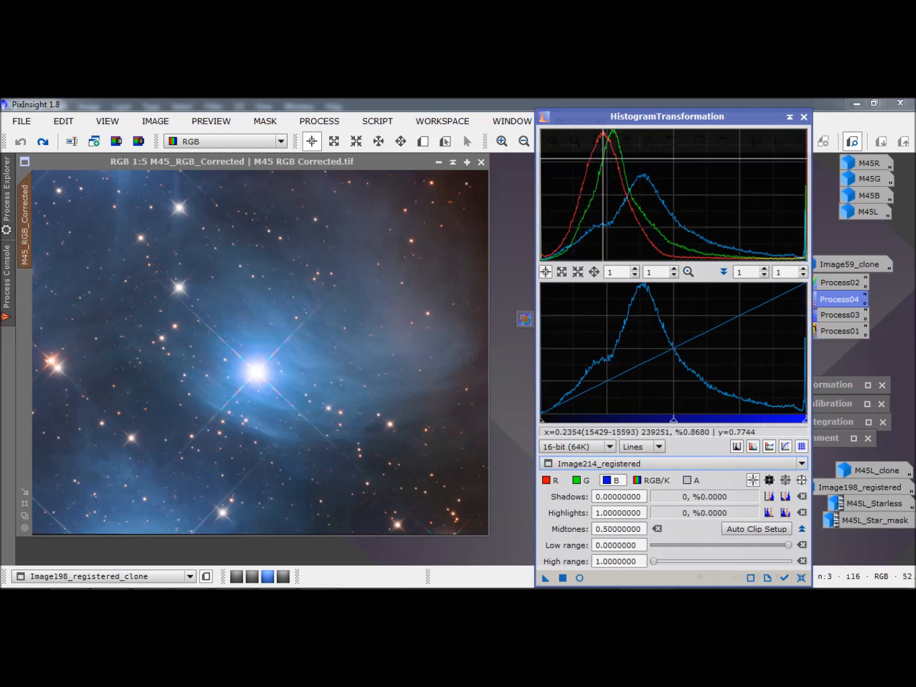
pyautogui.click(616, 465)
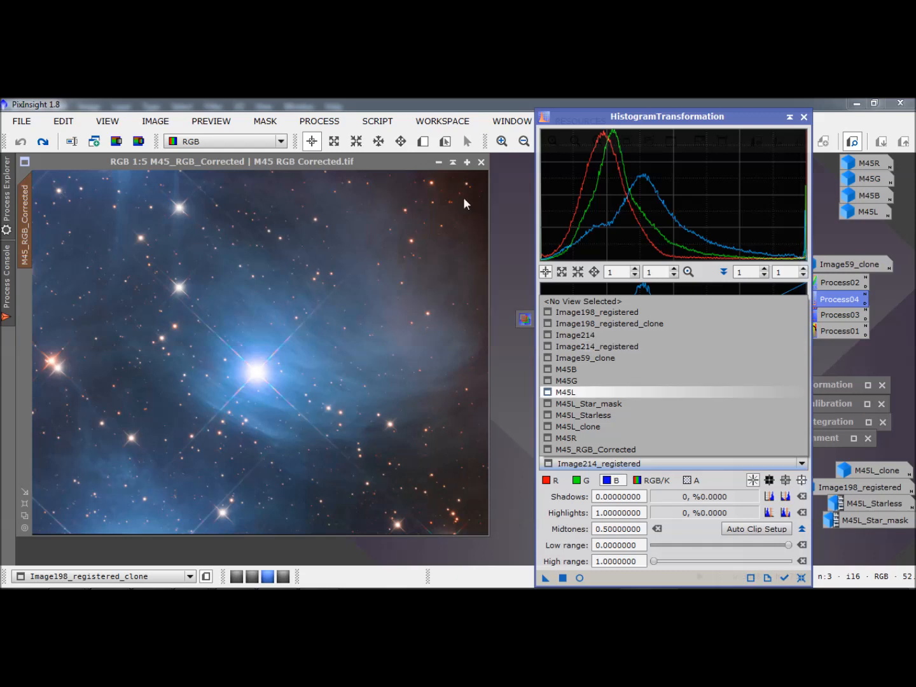
pyautogui.click(571, 392)
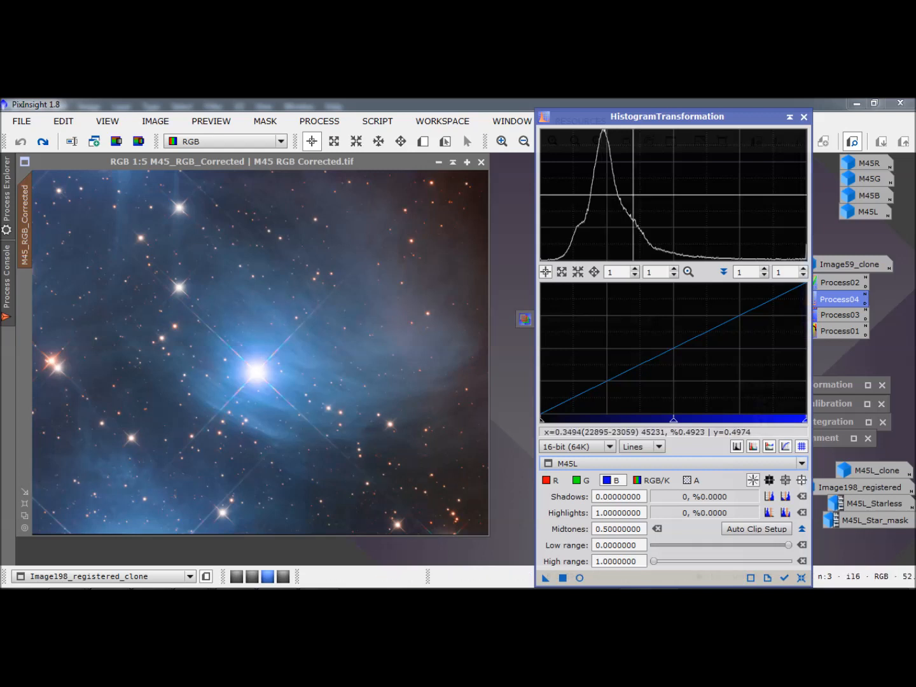
# Try RGB/K midtones of about 0.281 and shadows of about 0.091 on the M45L histogram, and reset HistogramTransformation.
pyautogui.click(651, 481)
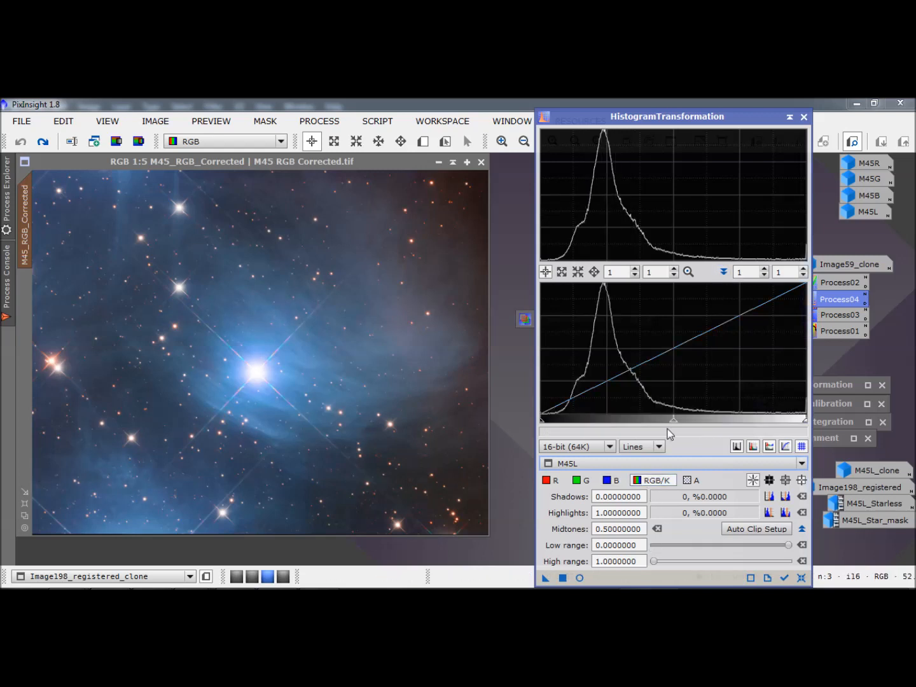
pyautogui.moveTo(677, 422); pyautogui.dragTo(619, 417)
pyautogui.moveTo(541, 428); pyautogui.dragTo(570, 437)
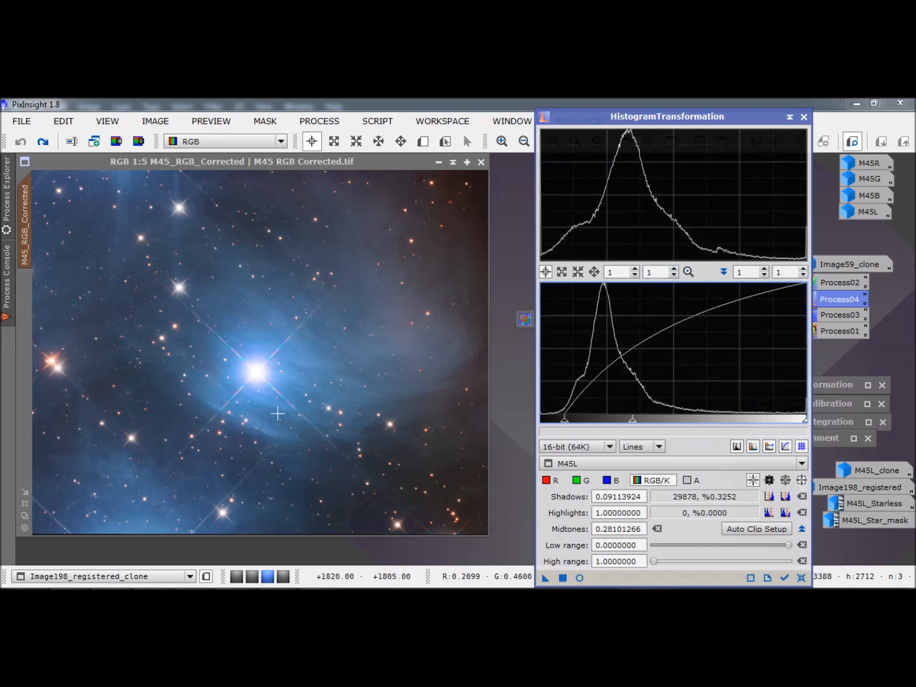
pyautogui.click(800, 578)
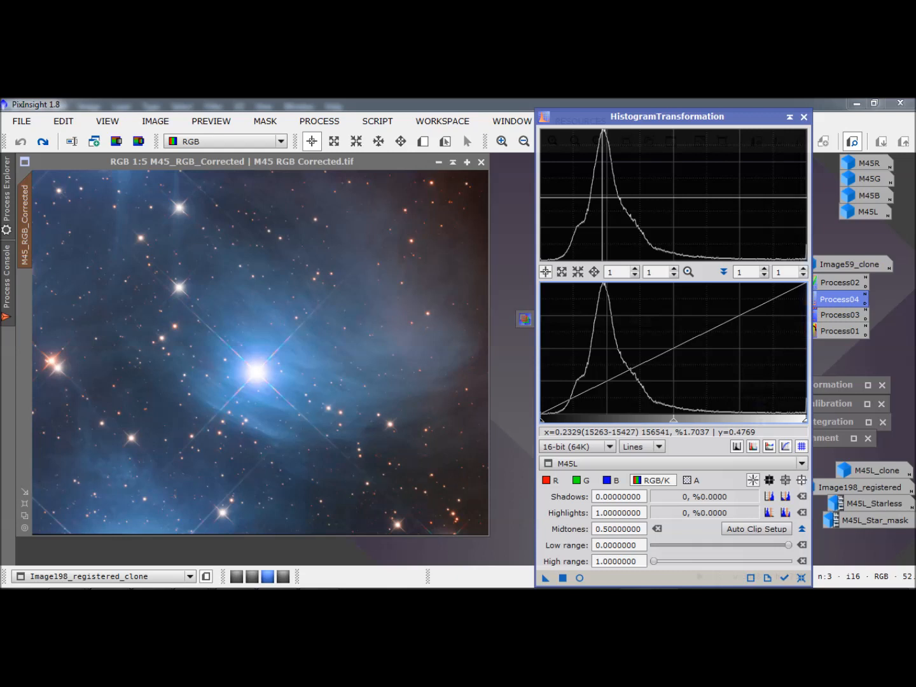
# With Image214_registered as the histogram view, raise the blue channel's midtones and set the green channel's midtones to about 0.557.
pyautogui.click(633, 463)
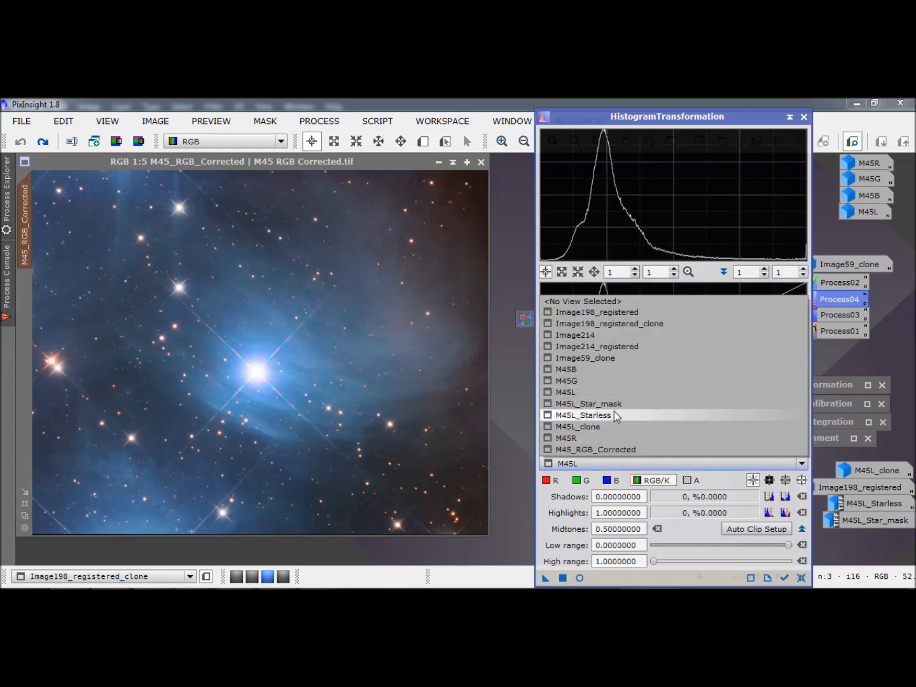
pyautogui.click(608, 346)
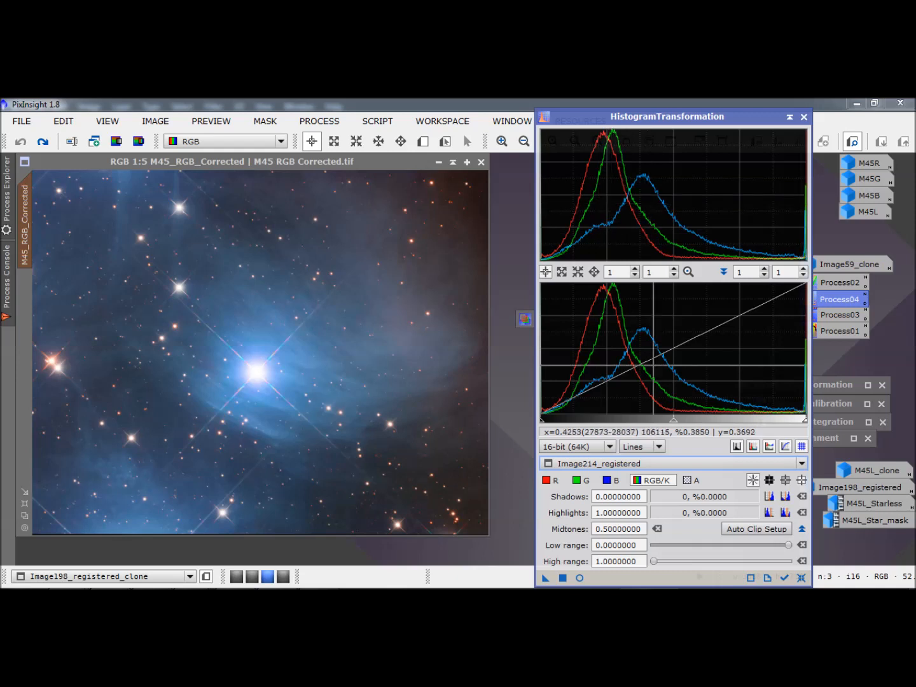
pyautogui.click(612, 480)
pyautogui.moveTo(673, 424); pyautogui.dragTo(693, 430)
pyautogui.click(578, 480)
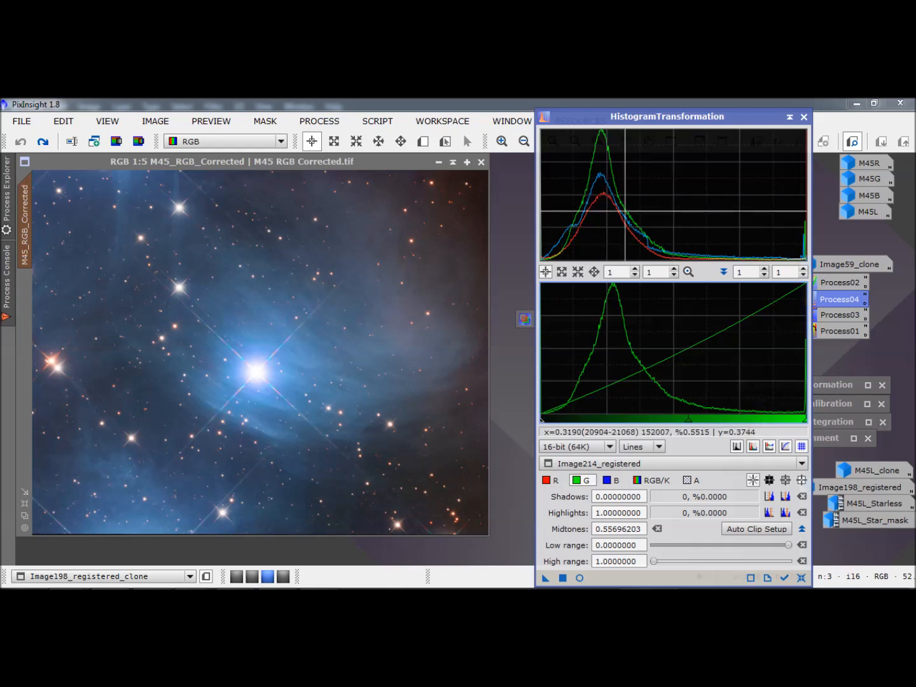
# Compare the M45L luminance histogram with the adjusted Image214_registered channel histograms, then reset and minimize HistogramTransformation.
pyautogui.click(635, 465)
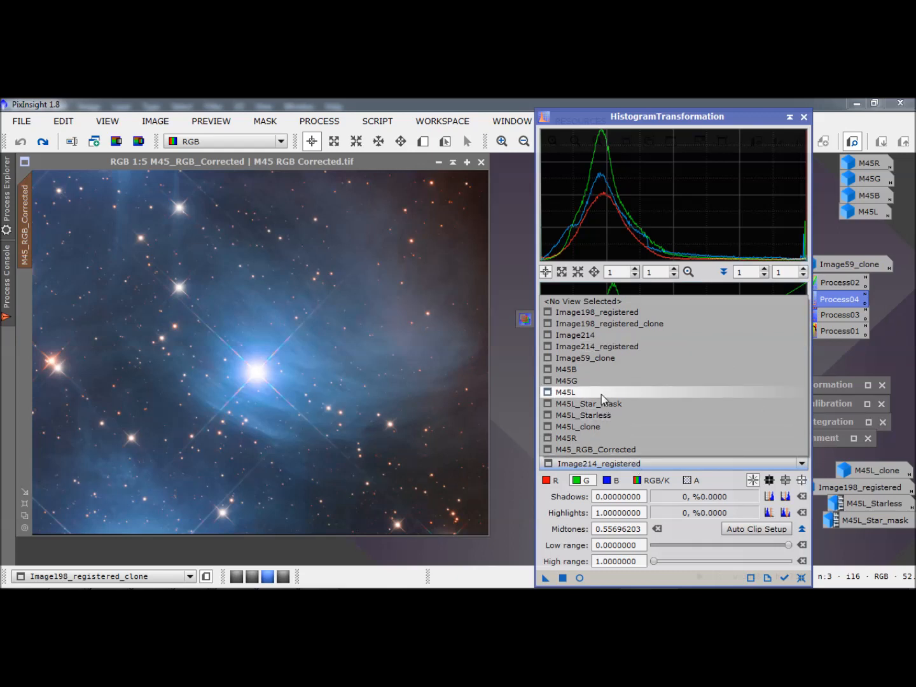
pyautogui.click(602, 391)
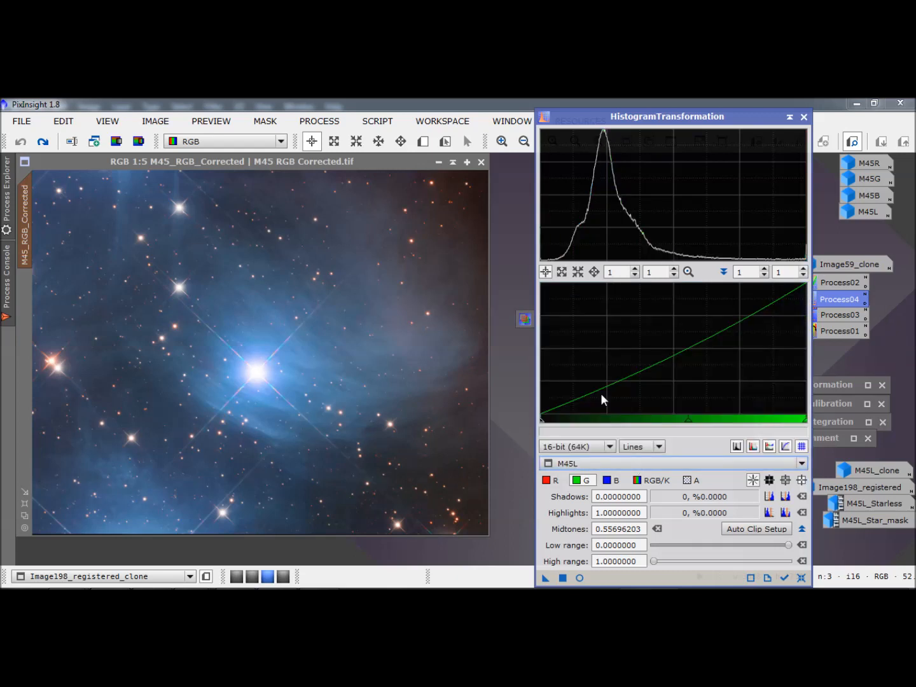
pyautogui.click(636, 464)
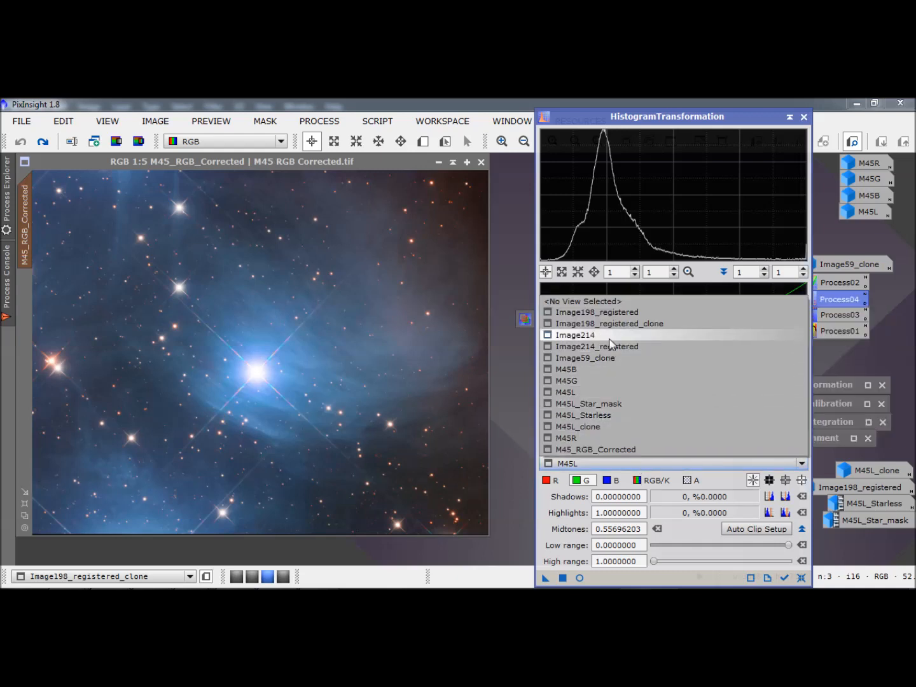
pyautogui.click(609, 347)
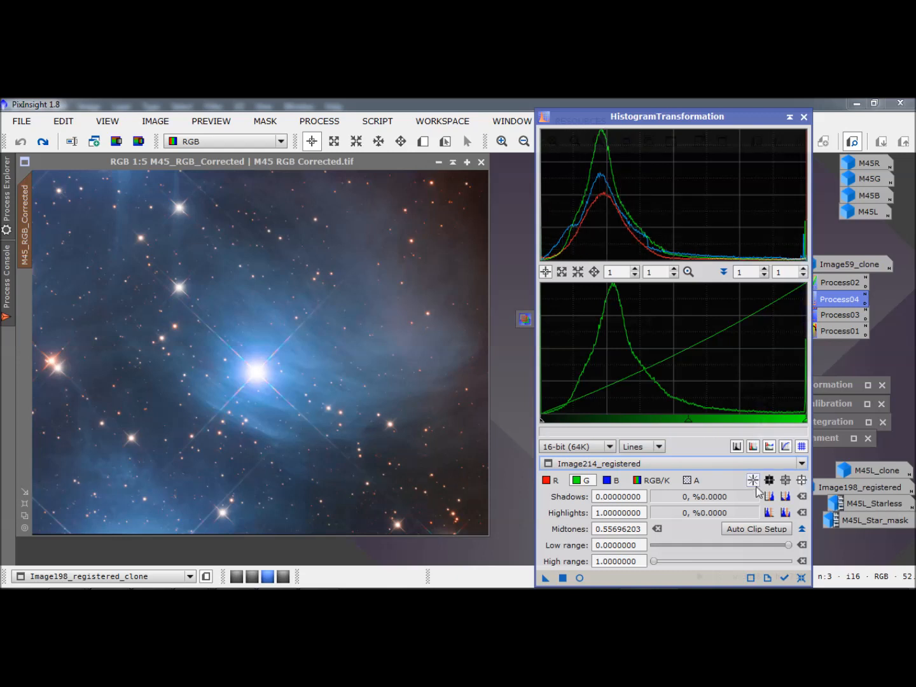
pyautogui.click(801, 578)
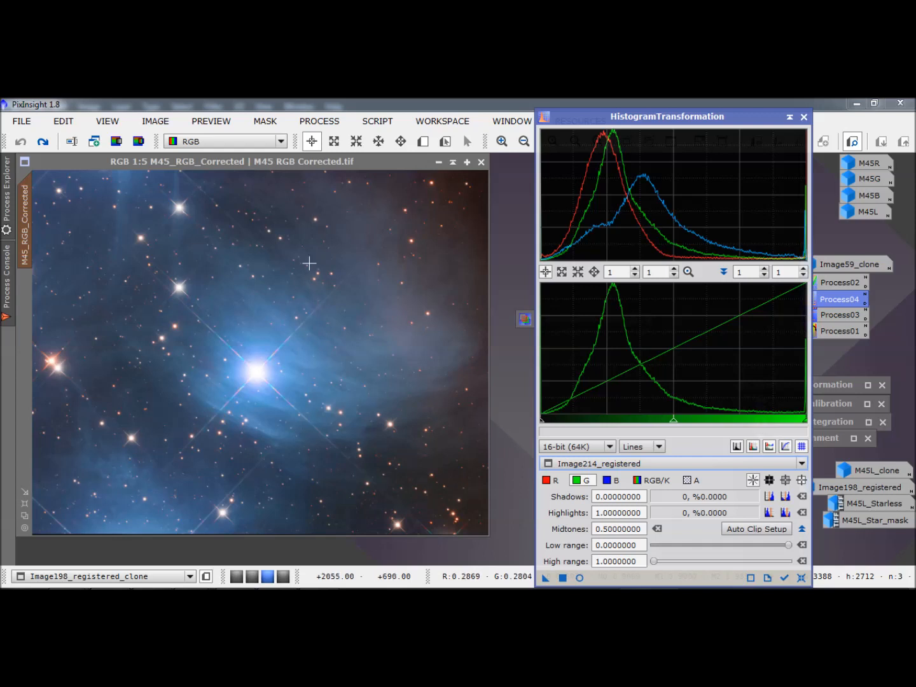
pyautogui.click(793, 119)
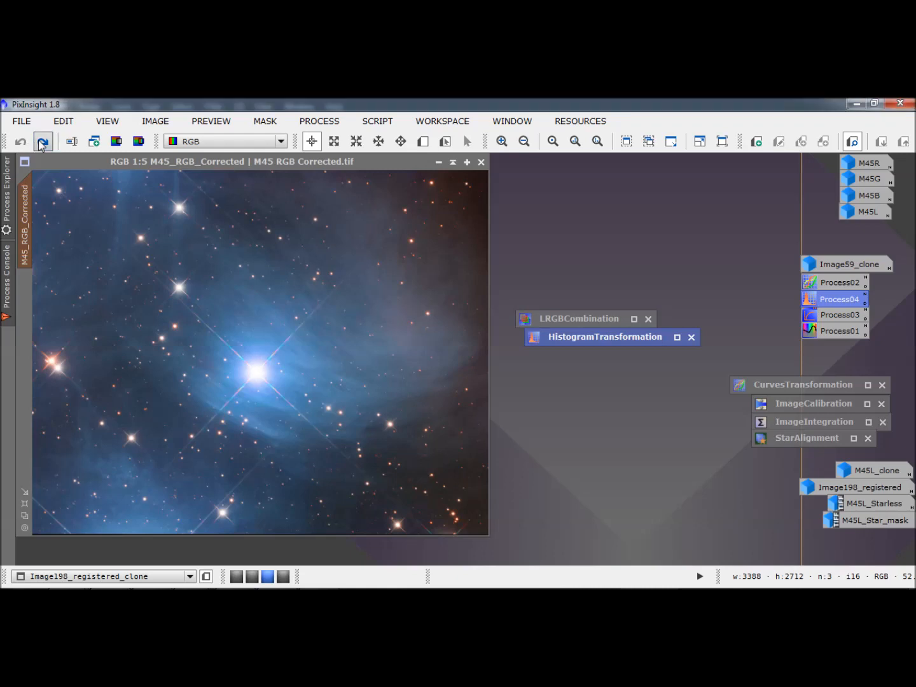
# Redo the undone edit on M45_RGB_Corrected and save the image as a 16-bit uncompressed TIFF file named M45 LRGB.
pyautogui.click(42, 143)
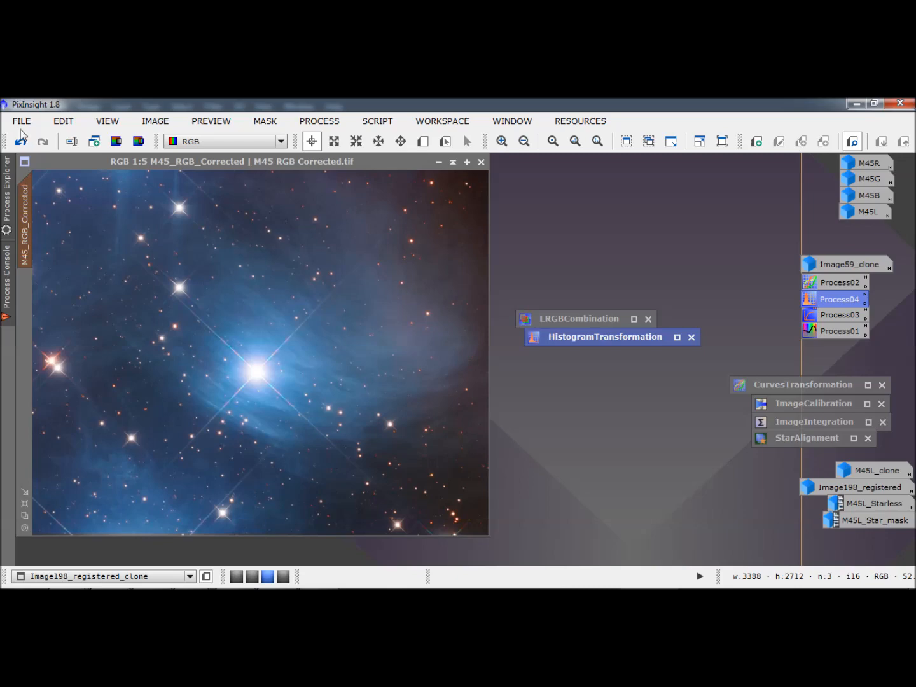
pyautogui.click(22, 121)
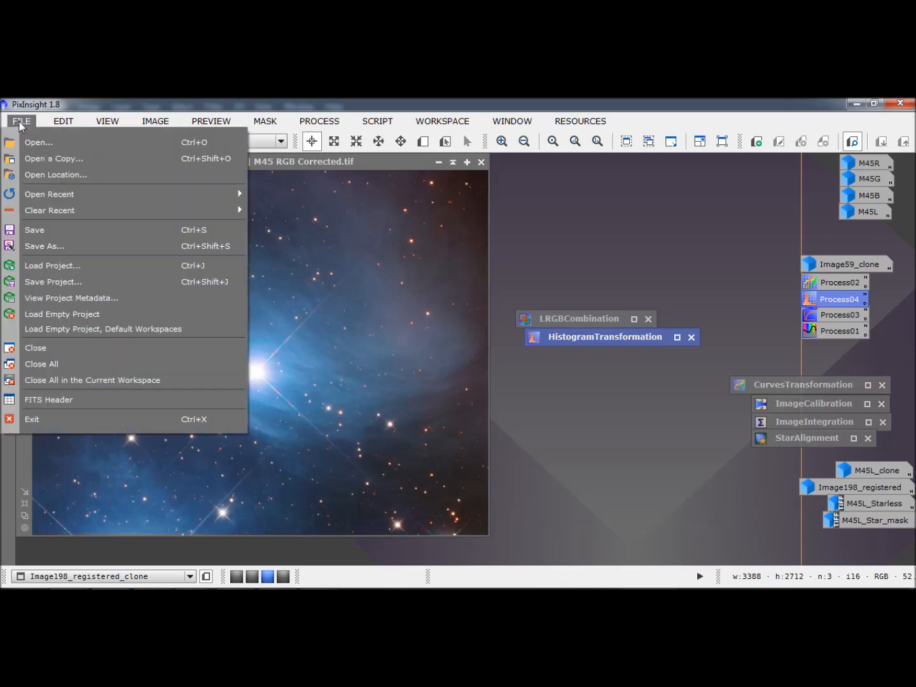
pyautogui.click(49, 252)
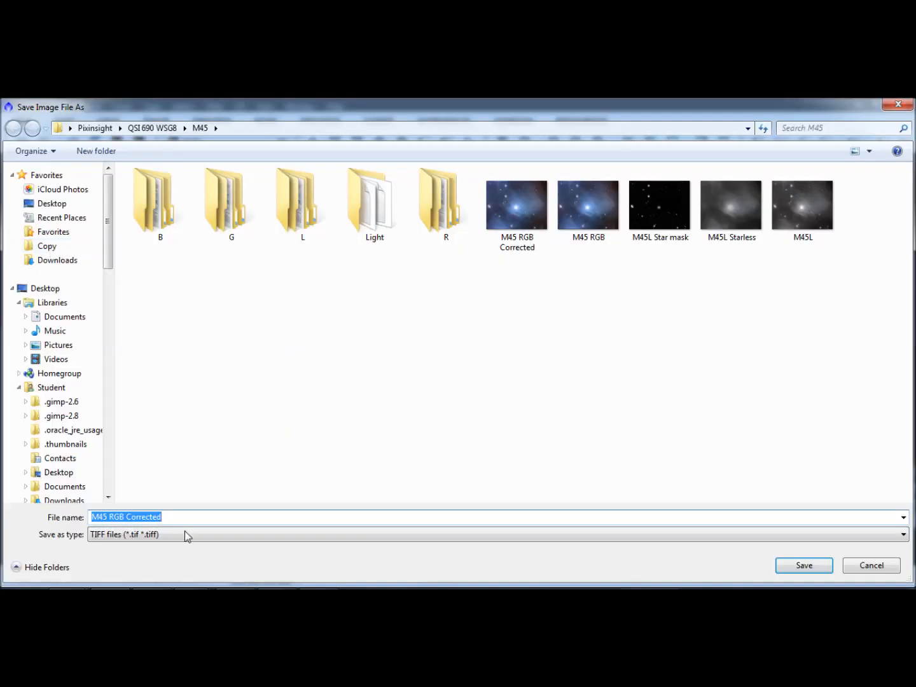
pyautogui.click(176, 520)
pyautogui.press('BackSpace')
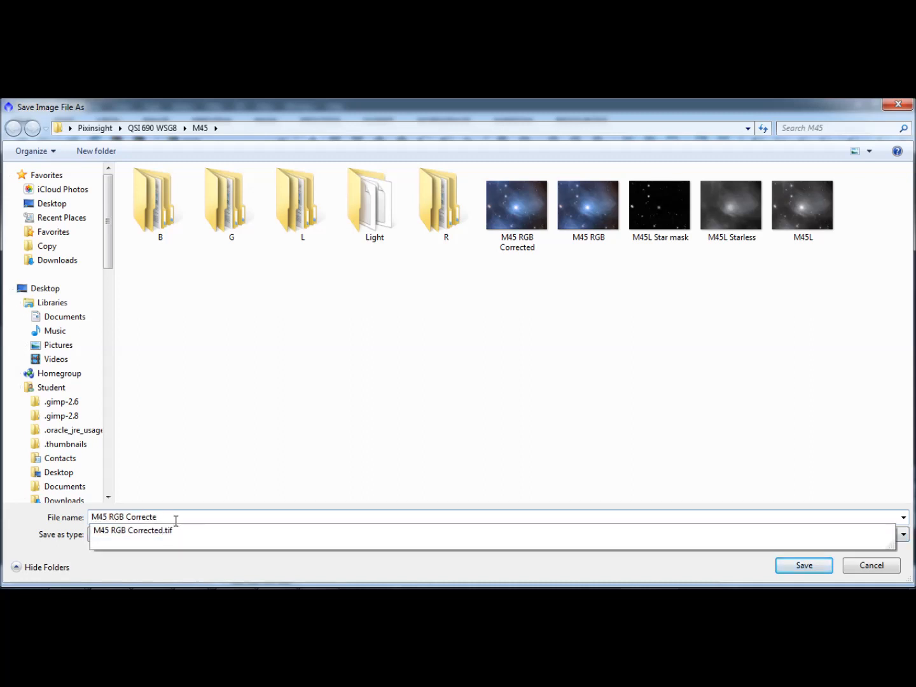
pyautogui.press('BackSpace')
pyautogui.press('BackSpace')
pyautogui.press('BackSpace')
pyautogui.press('BackSpace')
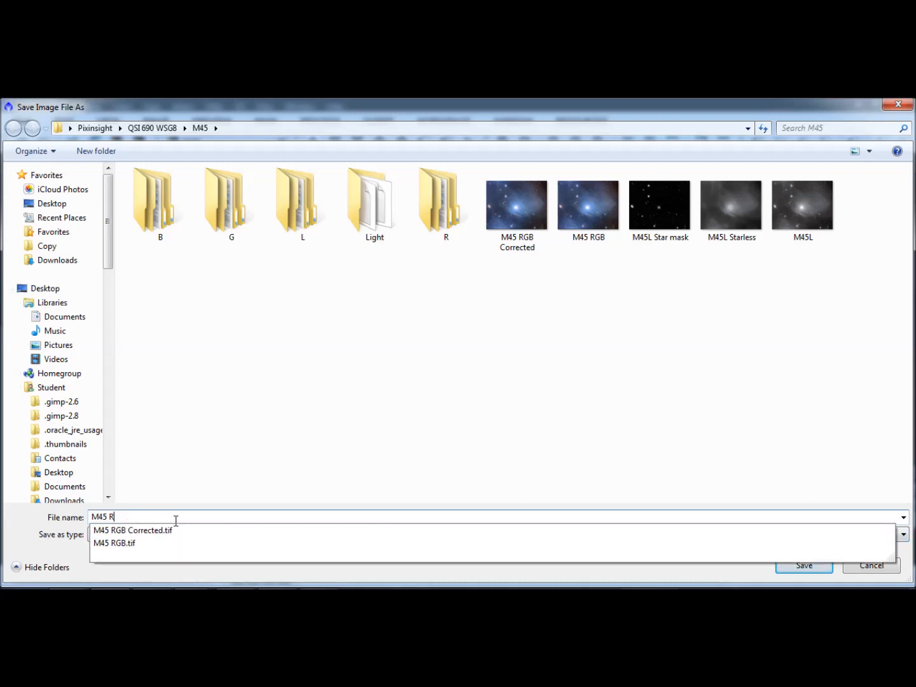
pyautogui.write('LRGB')
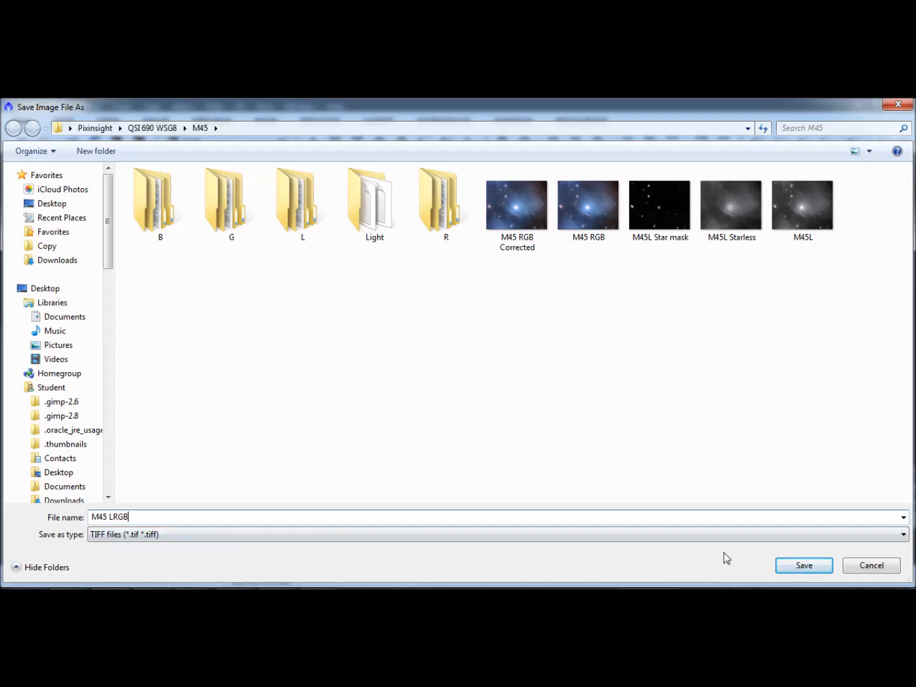
pyautogui.click(808, 566)
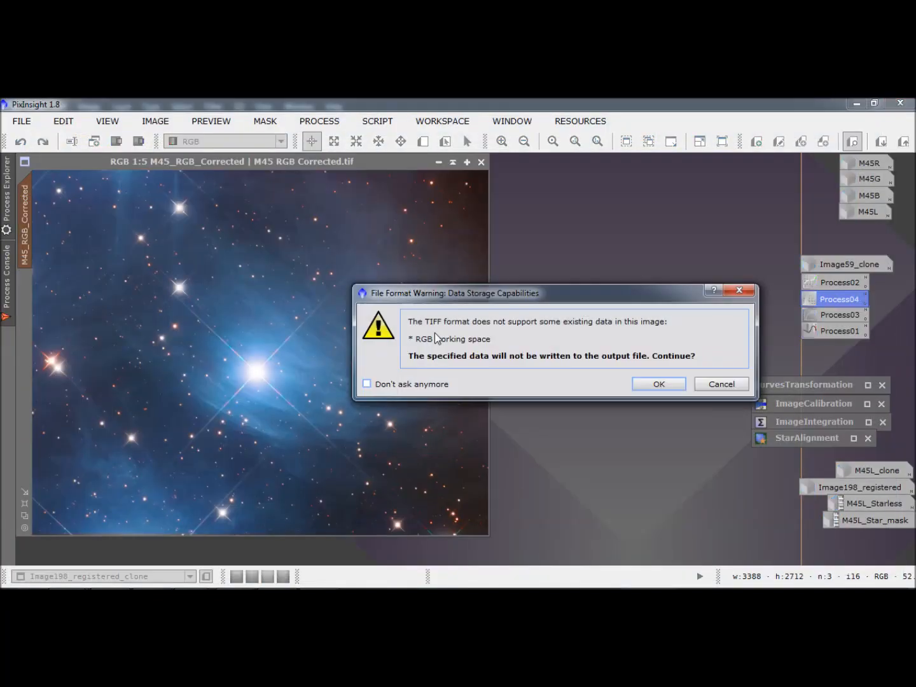
pyautogui.click(654, 390)
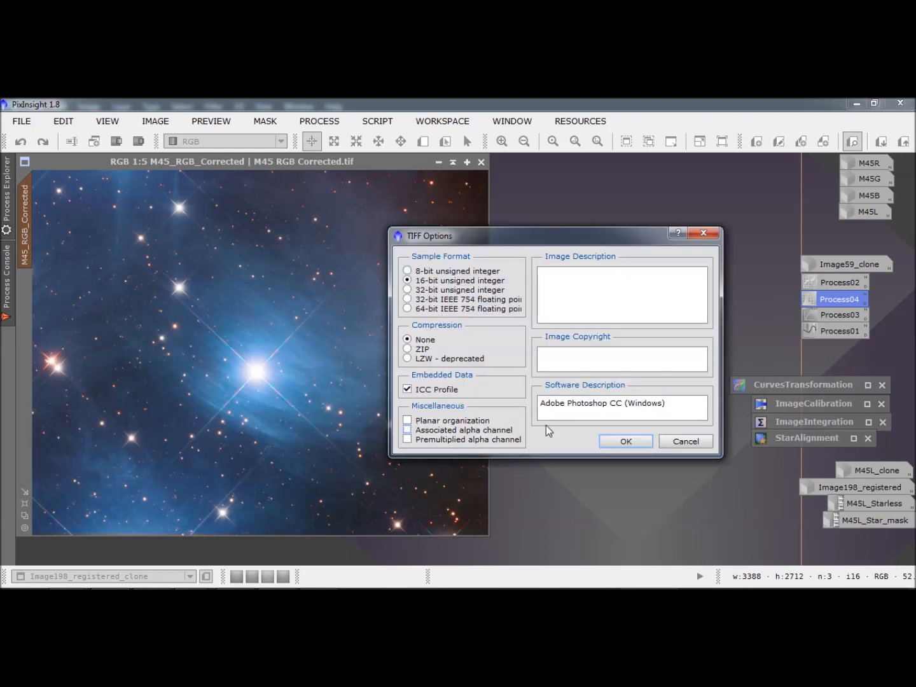
pyautogui.click(611, 443)
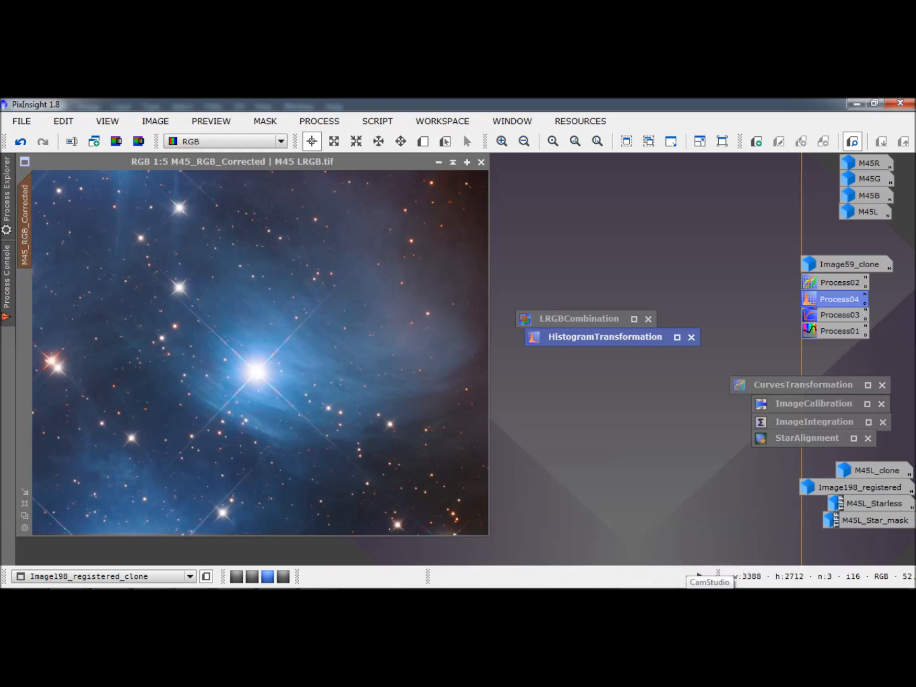
pyautogui.click(709, 599)
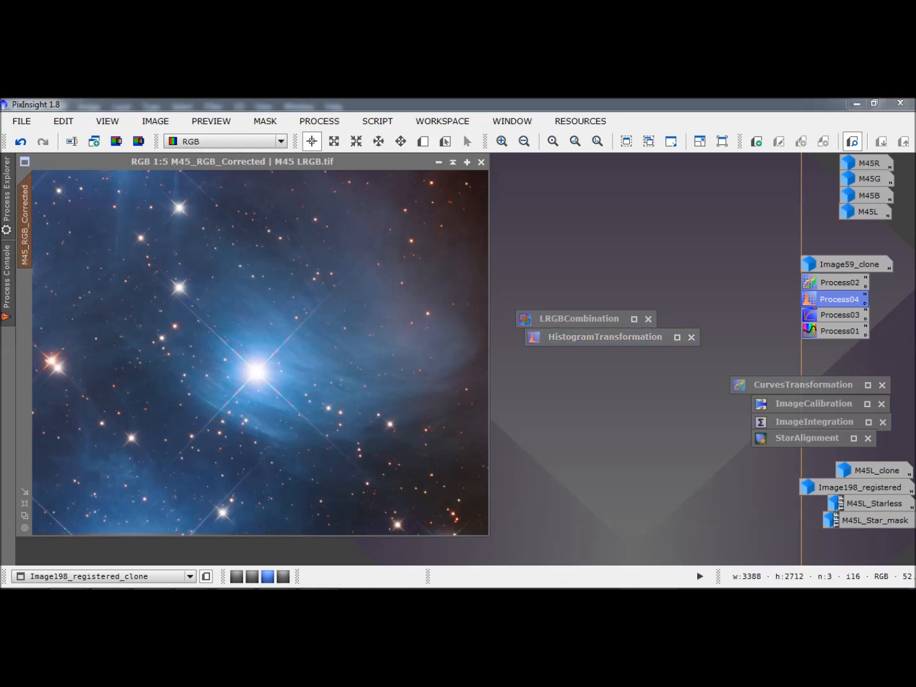